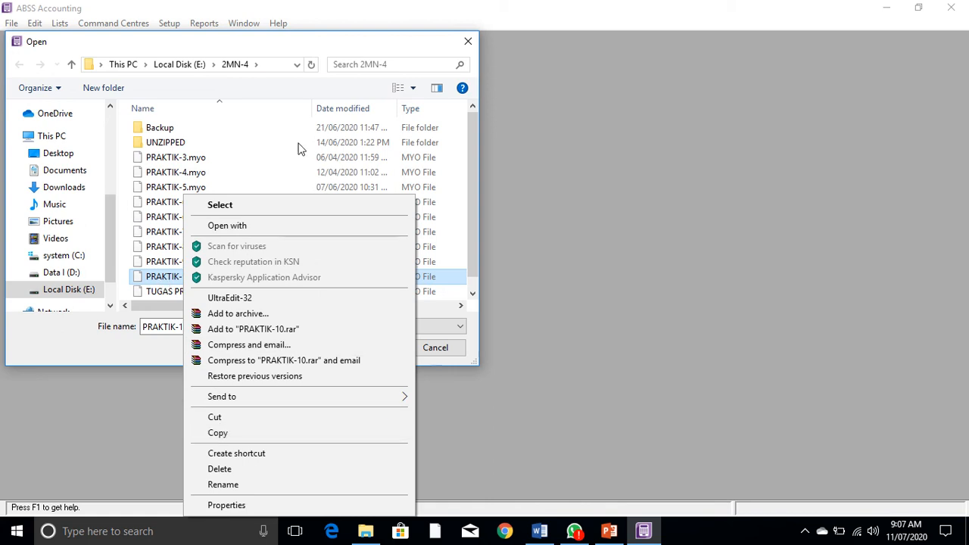
- Make a copy of PRAKTIK-10.myo in the same 2MN-4 folder
right_click(168, 277)
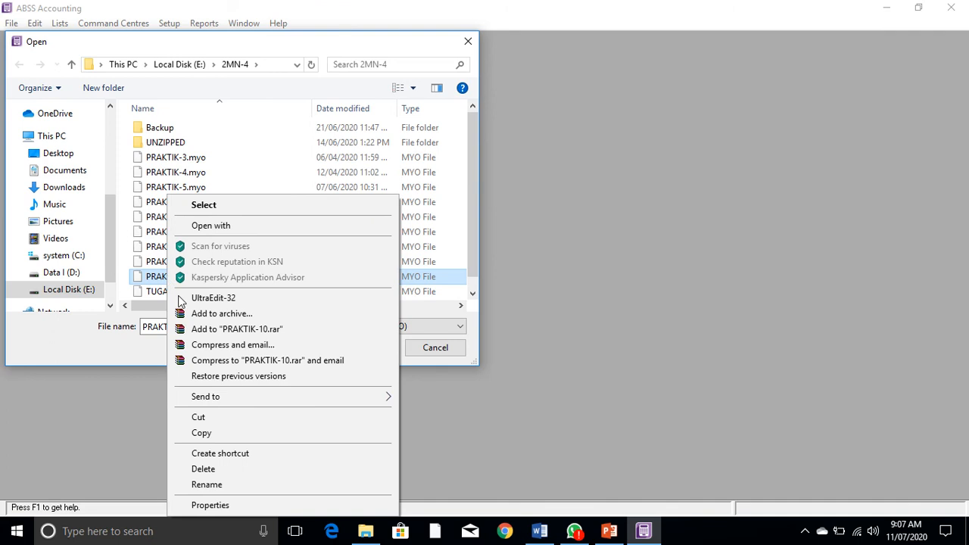
click(216, 435)
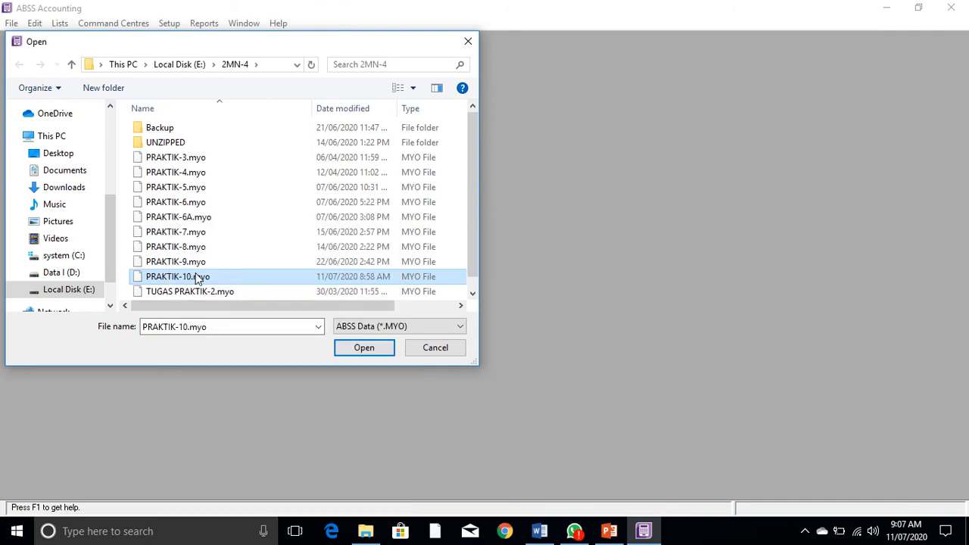
right_click(258, 169)
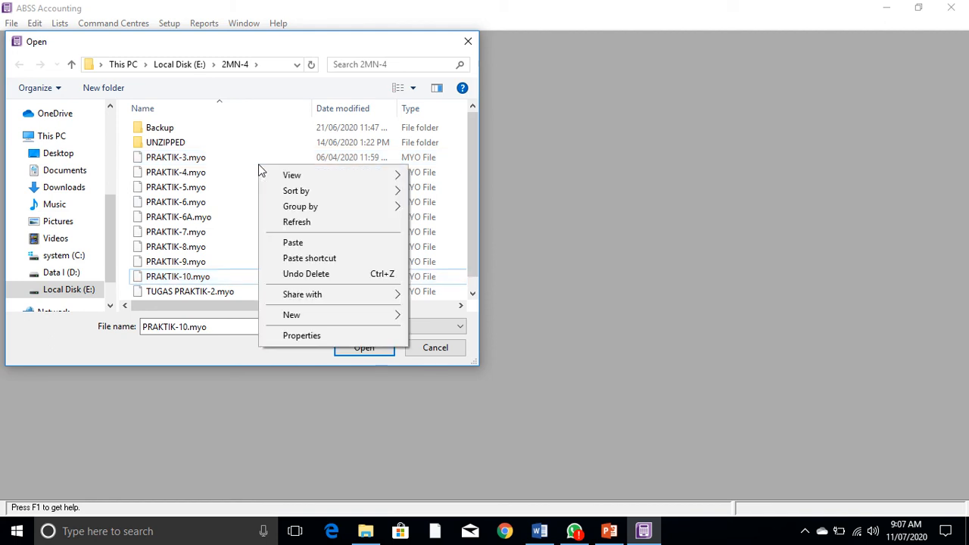
click(293, 242)
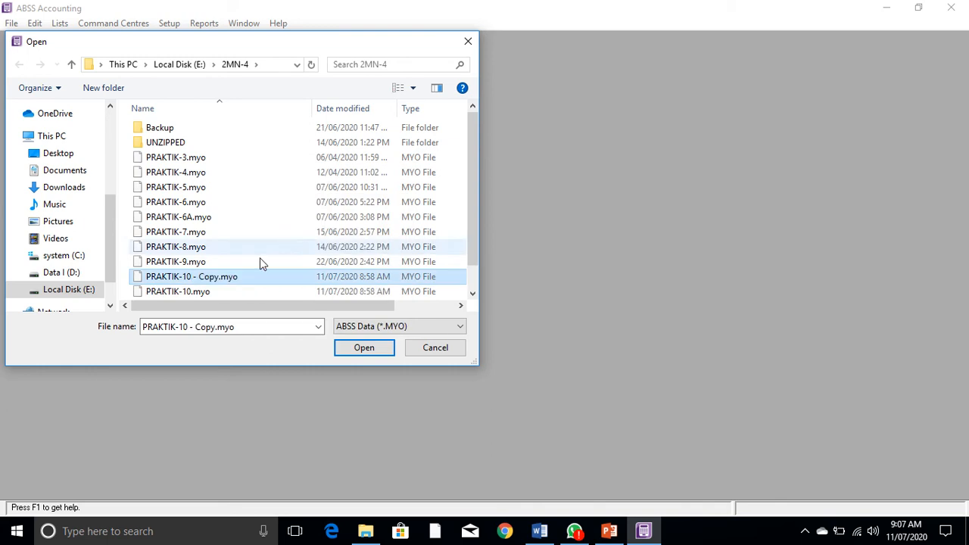
- Rename the copied company file as PRAKTIK-11y.myo
right_click(224, 277)
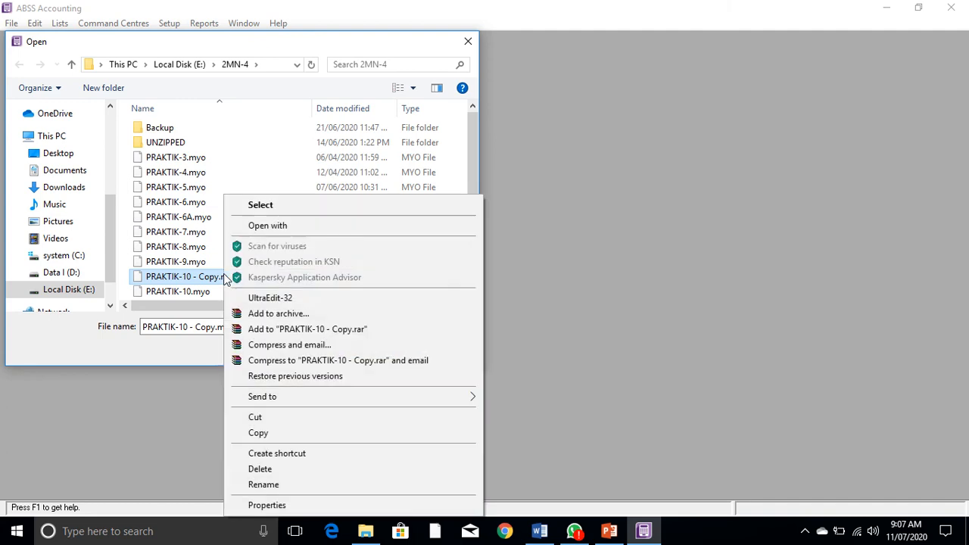
click(262, 485)
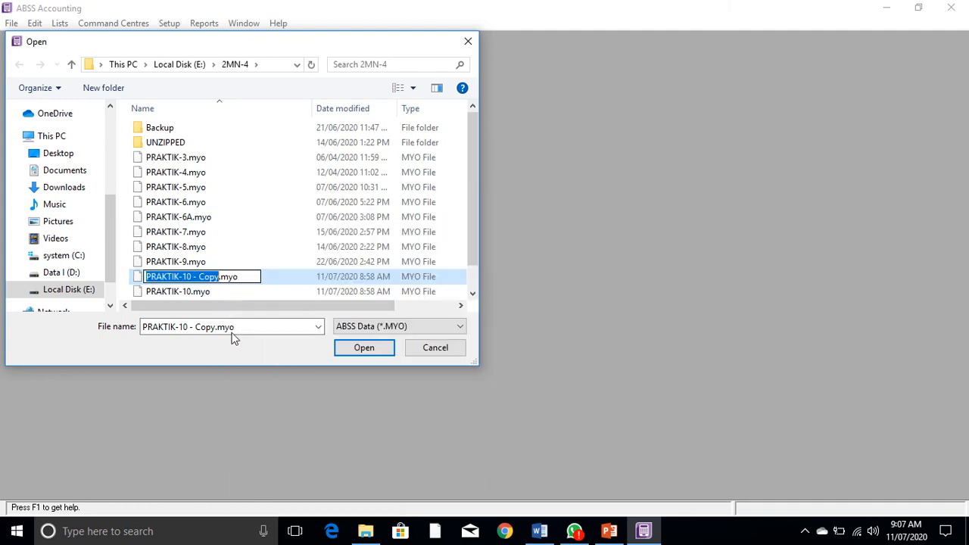
click(220, 276)
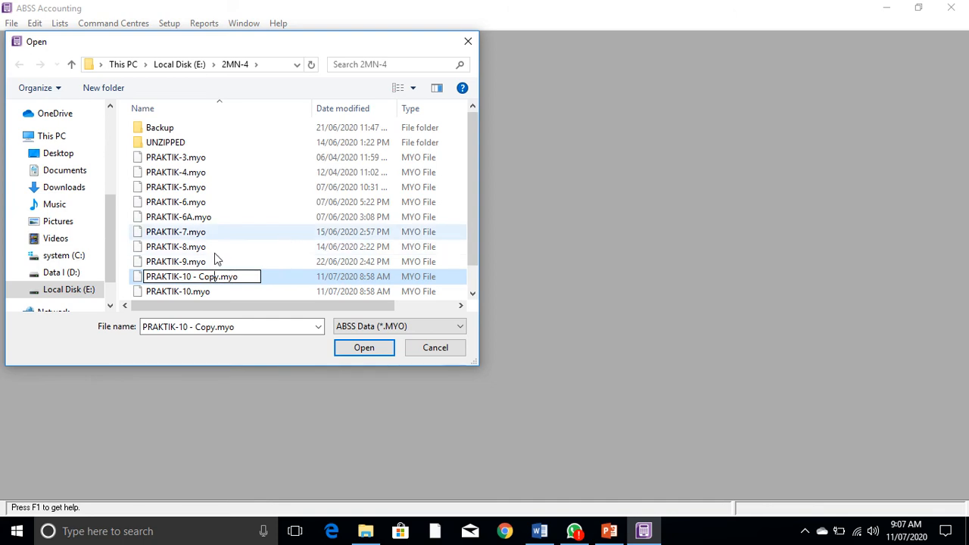
key(BackSpace)
key(BackSpace)
key(BackSpace)
key(BackSpace)
key(BackSpace)
key(BackSpace)
key(BackSpace)
key(BackSpace)
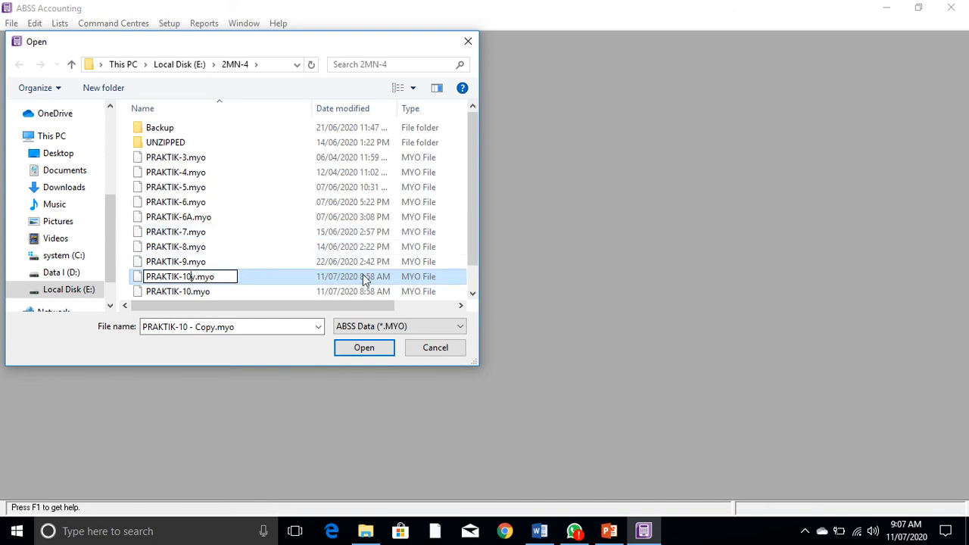
text(1y)
key(Return)
key(Return)
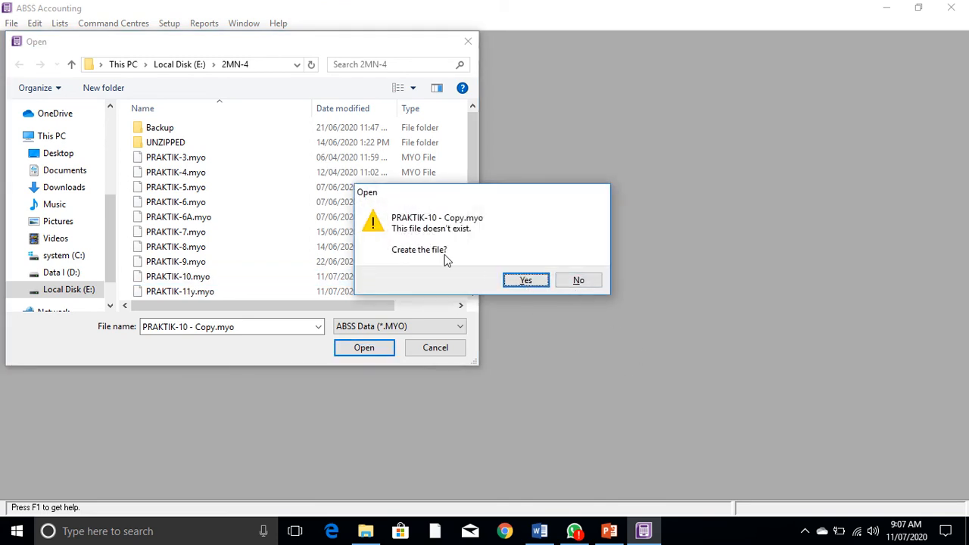
click(526, 281)
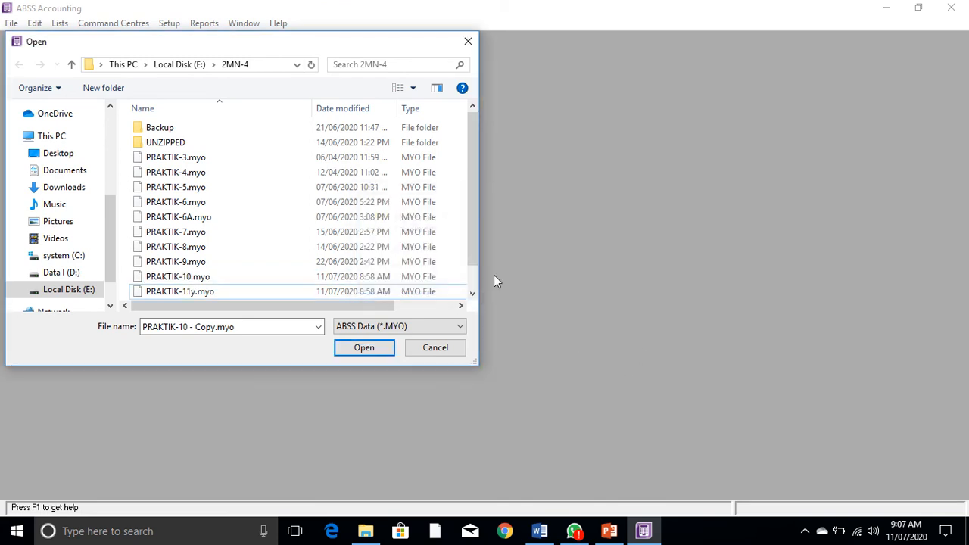
- Correct the copied company file's name to PRAKTIK-11.myo
right_click(203, 295)
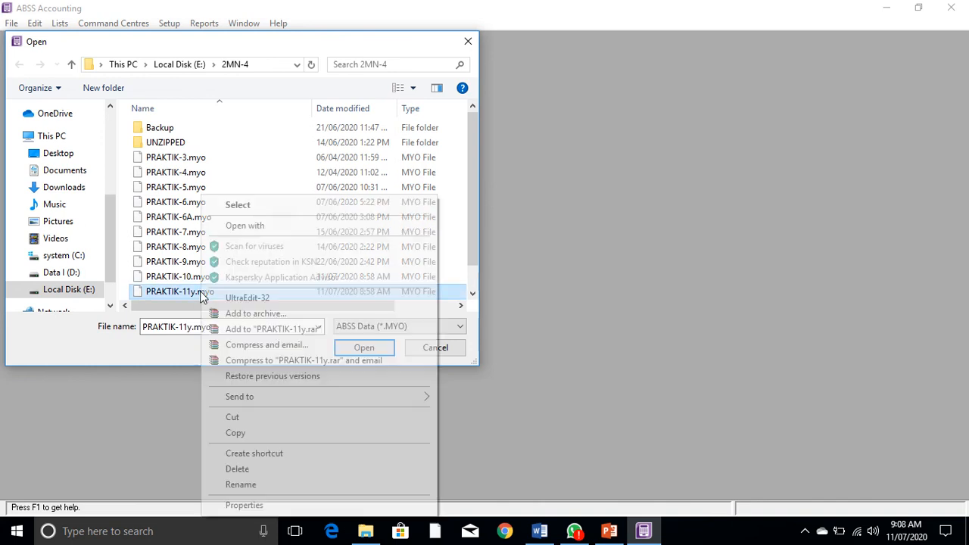
click(241, 486)
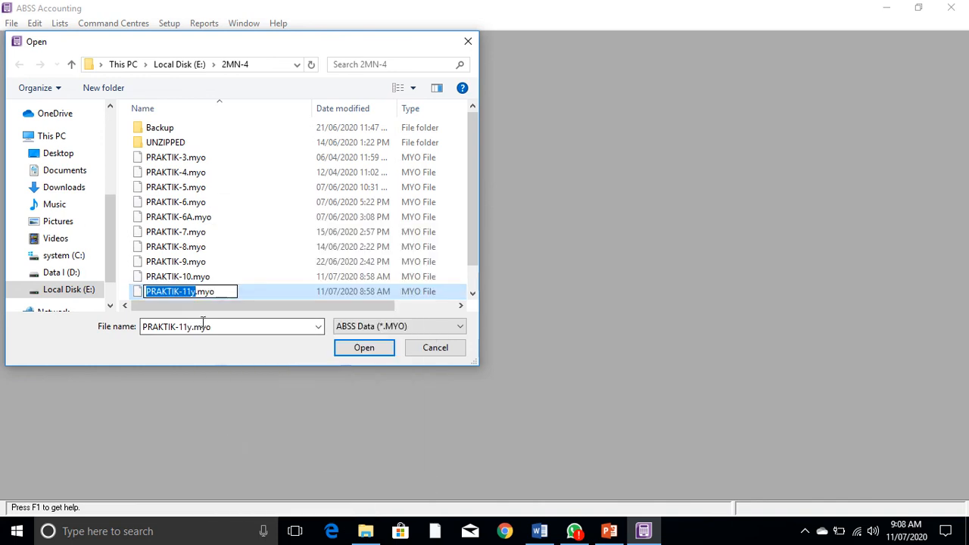
click(195, 293)
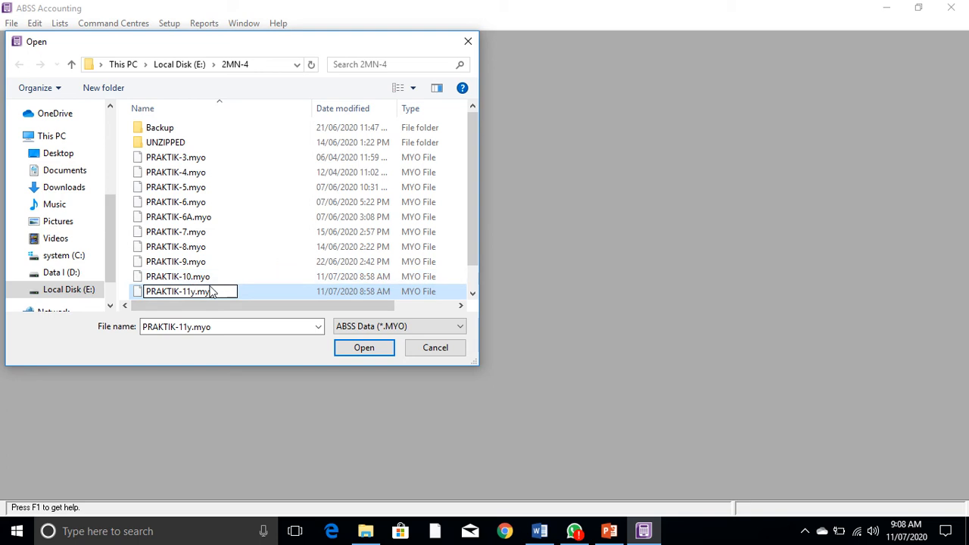
key(BackSpace)
key(Return)
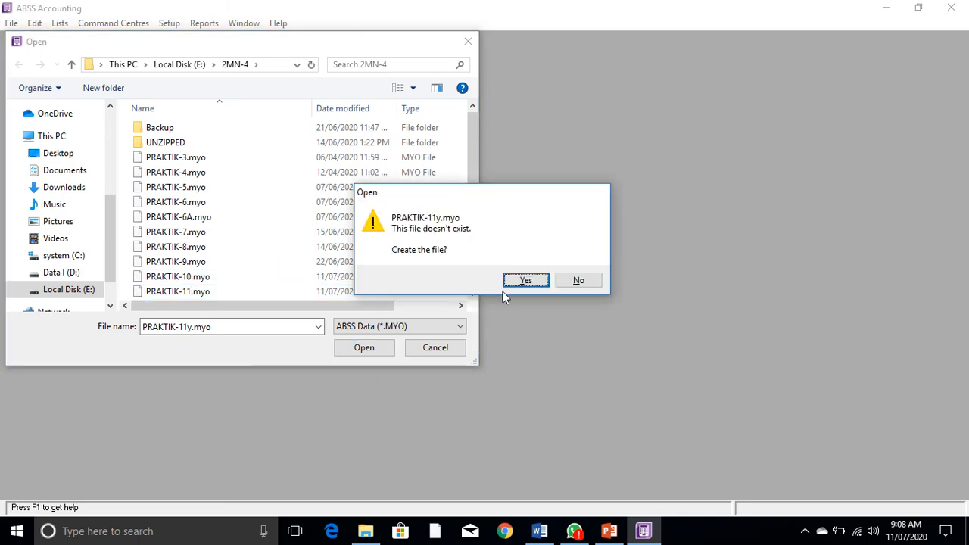
click(528, 282)
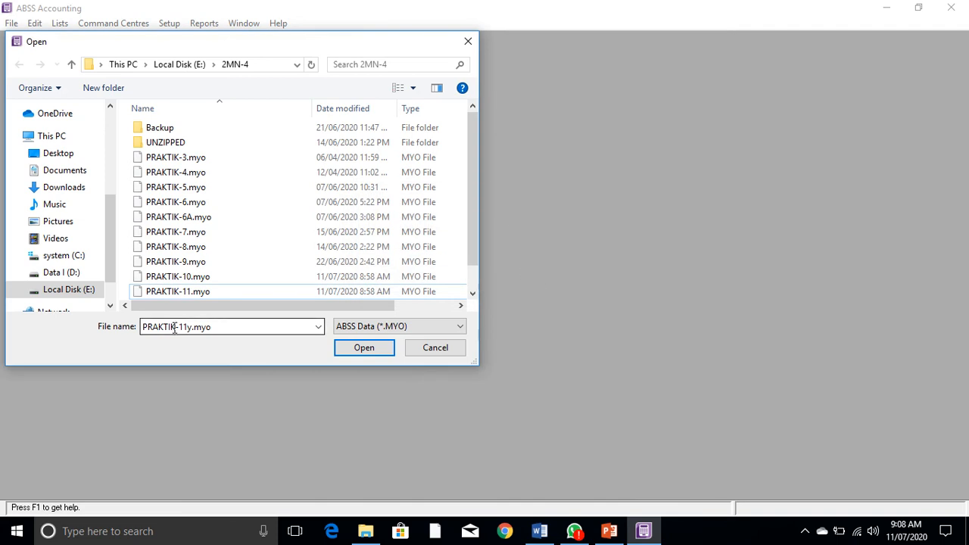
- Open the company file PRAKTIK-11.myo and sign on as Administrator without a password
click(179, 294)
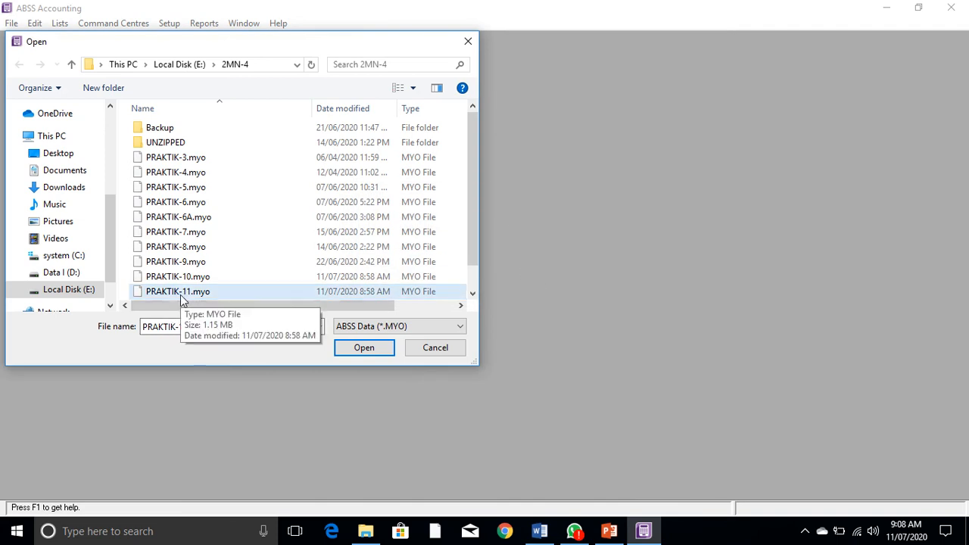
double_click(180, 295)
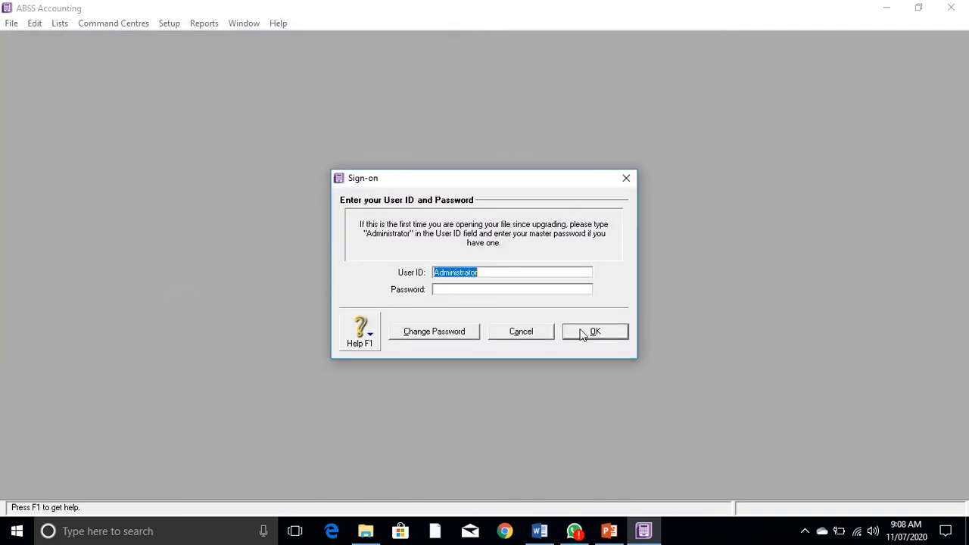
click(585, 333)
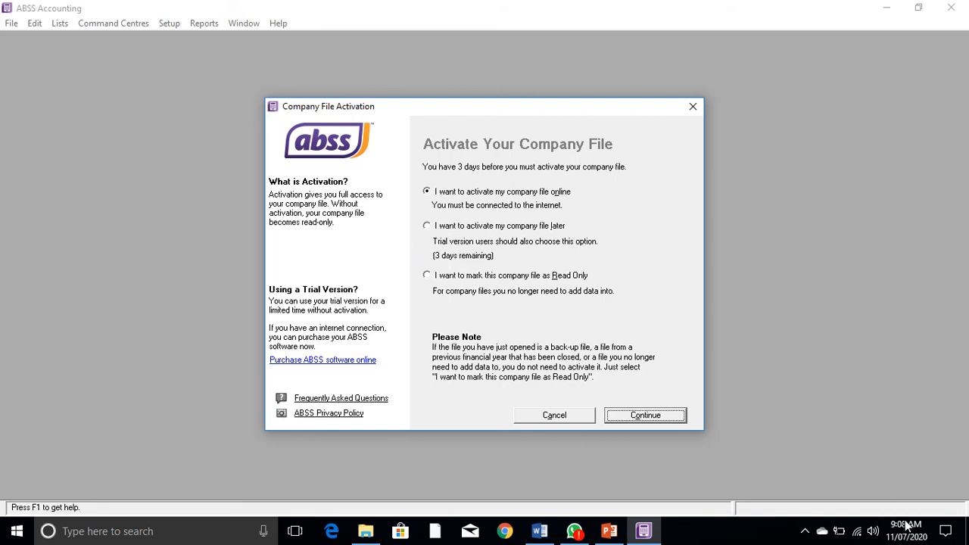
- Choose to activate the company file later and continue to the Command Centre
mouse_move(903, 540)
click(428, 229)
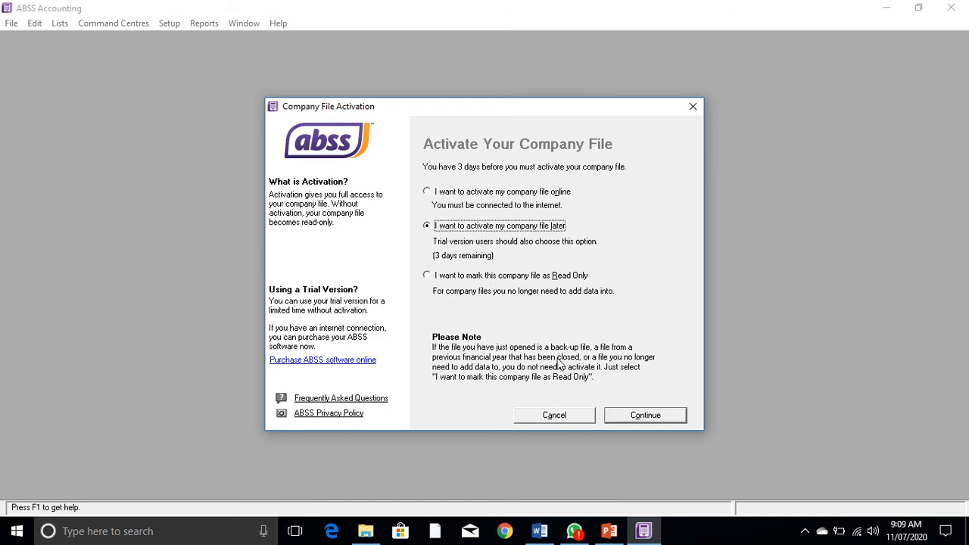
click(623, 418)
click(491, 319)
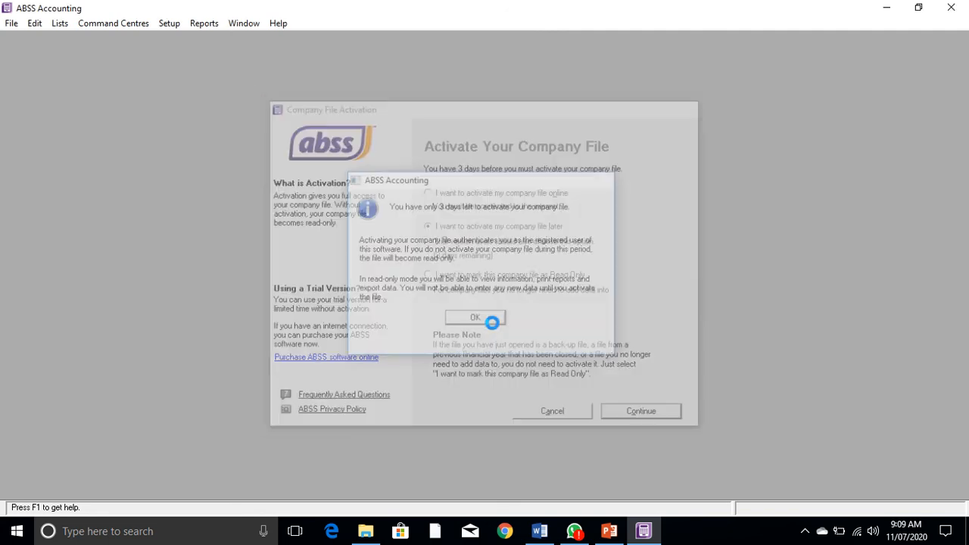
click(506, 374)
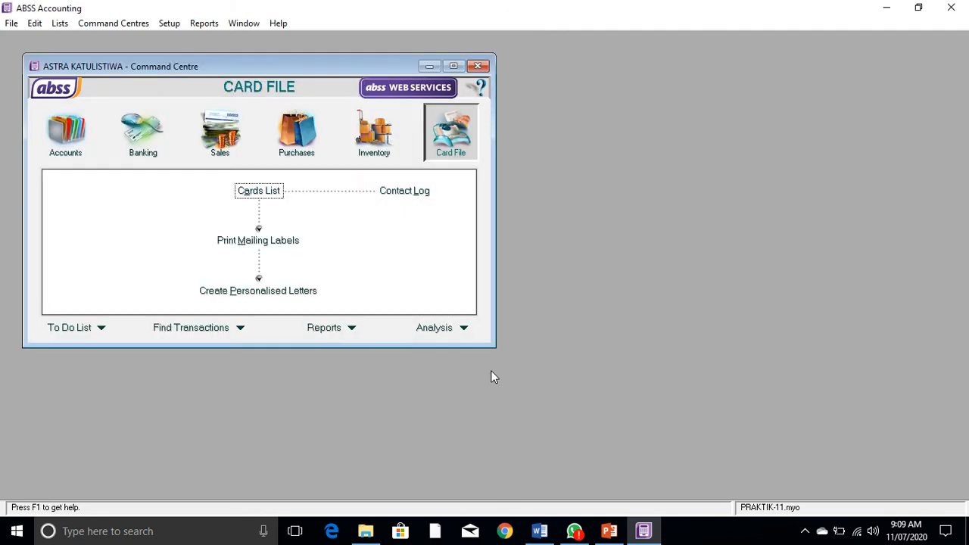
- Examine the quotes, orders, open invoices, returns and credits, and closed invoices in the Sales Register, closing it when finished
click(209, 128)
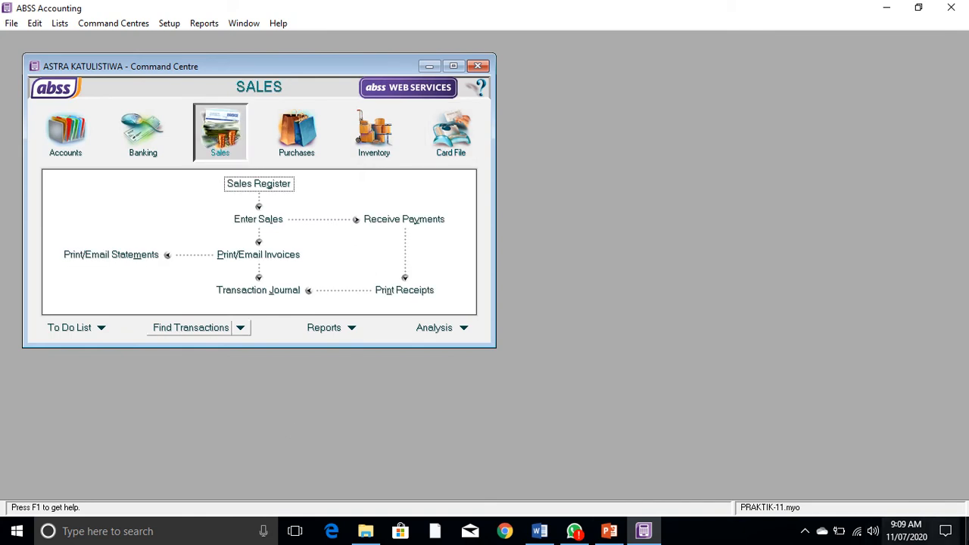
click(256, 187)
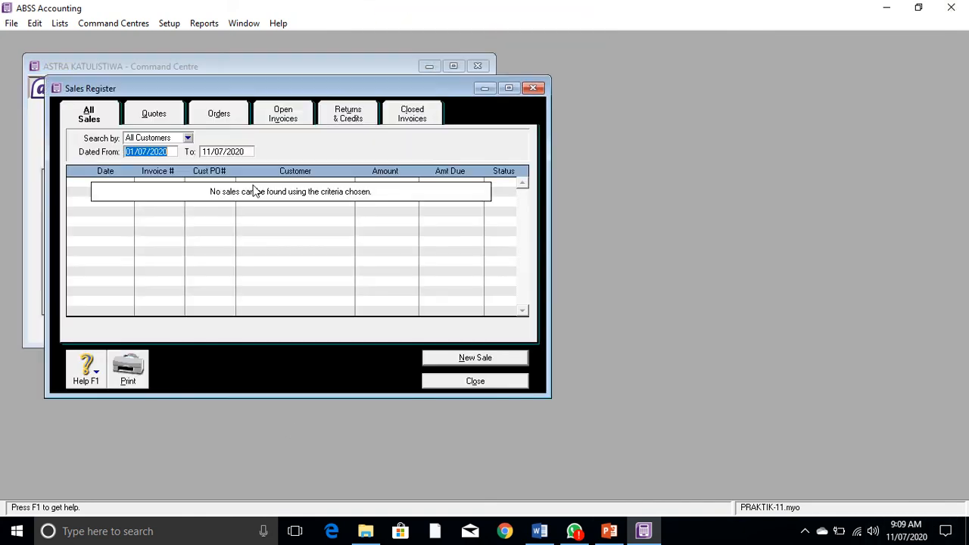
click(158, 114)
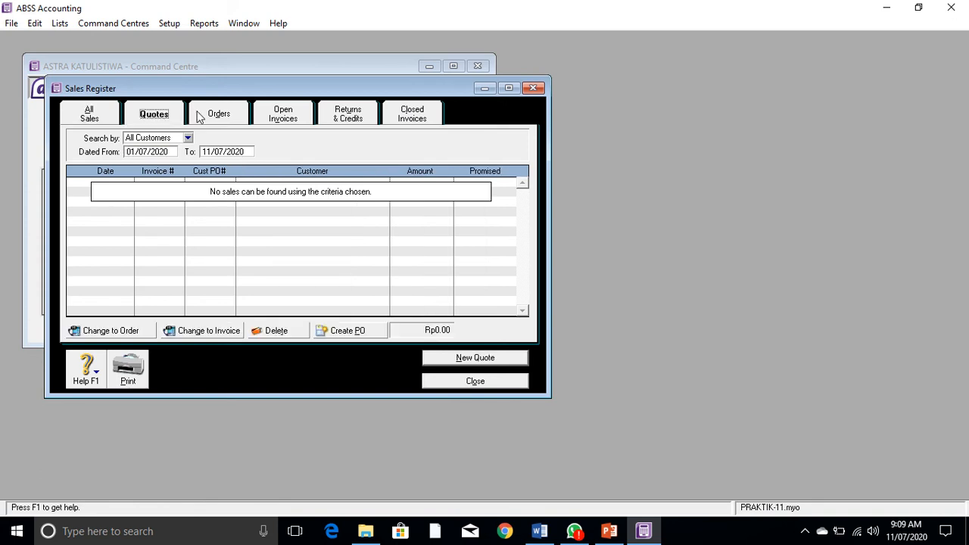
click(220, 118)
click(284, 121)
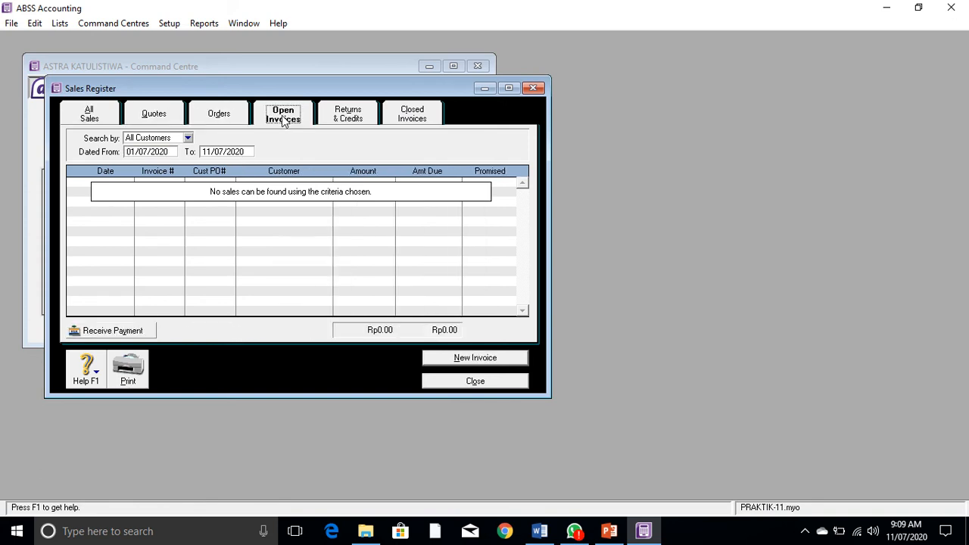
click(364, 126)
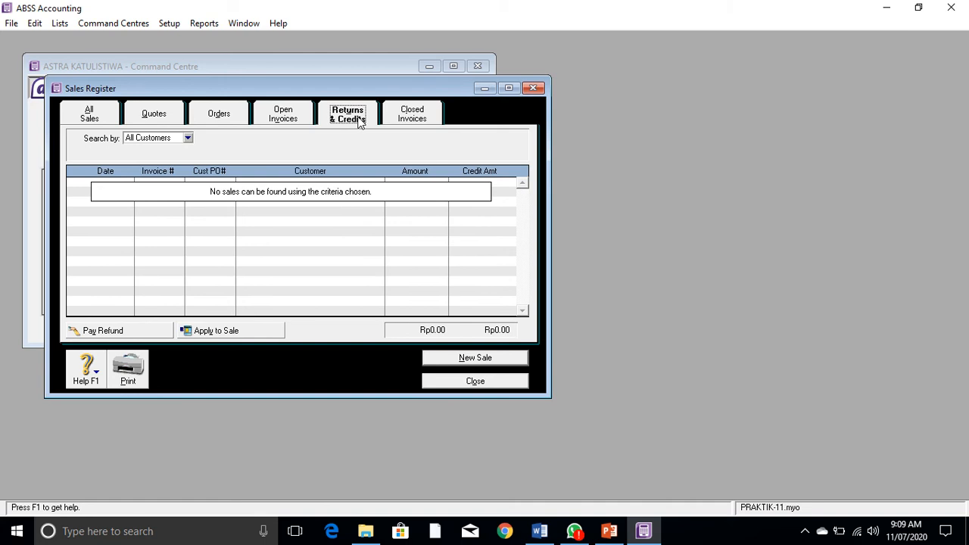
click(426, 114)
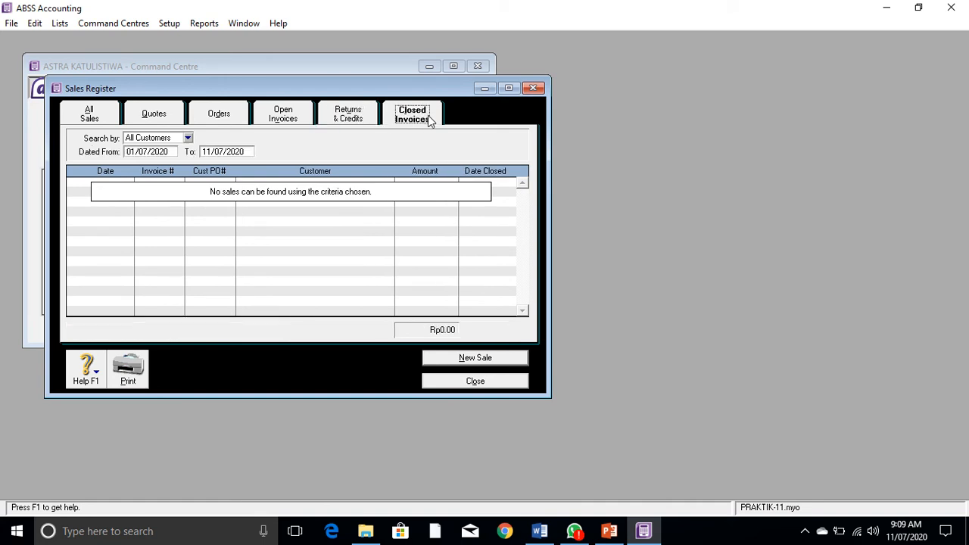
click(159, 117)
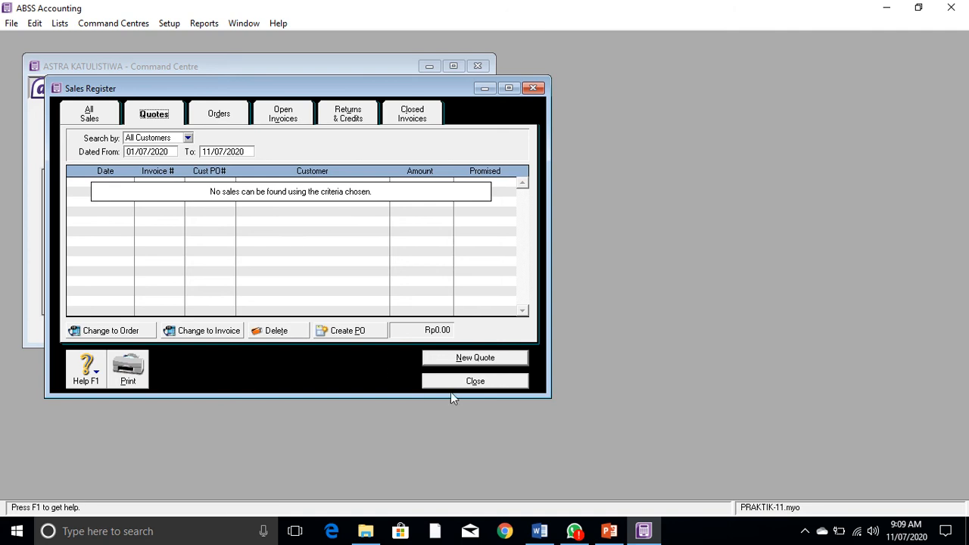
click(475, 381)
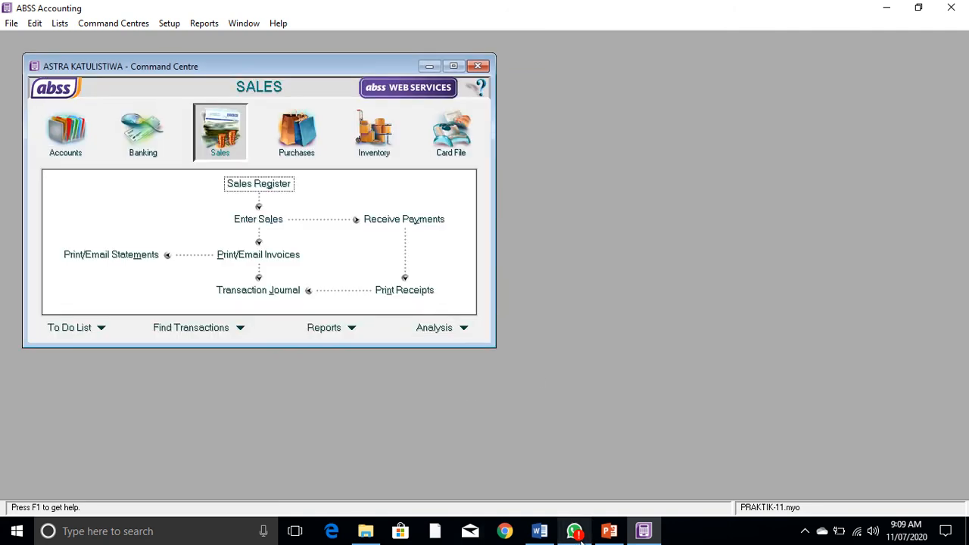
- Start a new sales entry and switch its type first to QUOTE and finally to ORDER
click(258, 219)
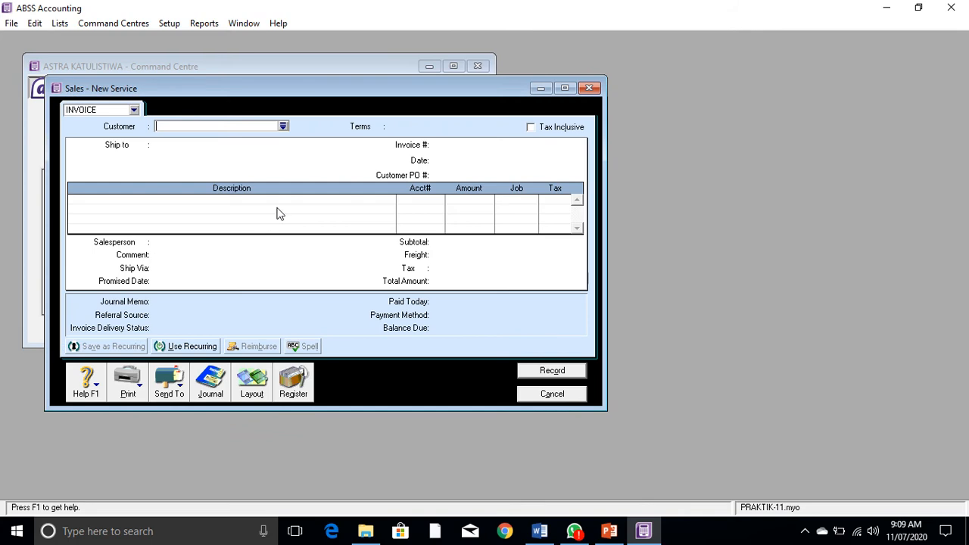
click(133, 111)
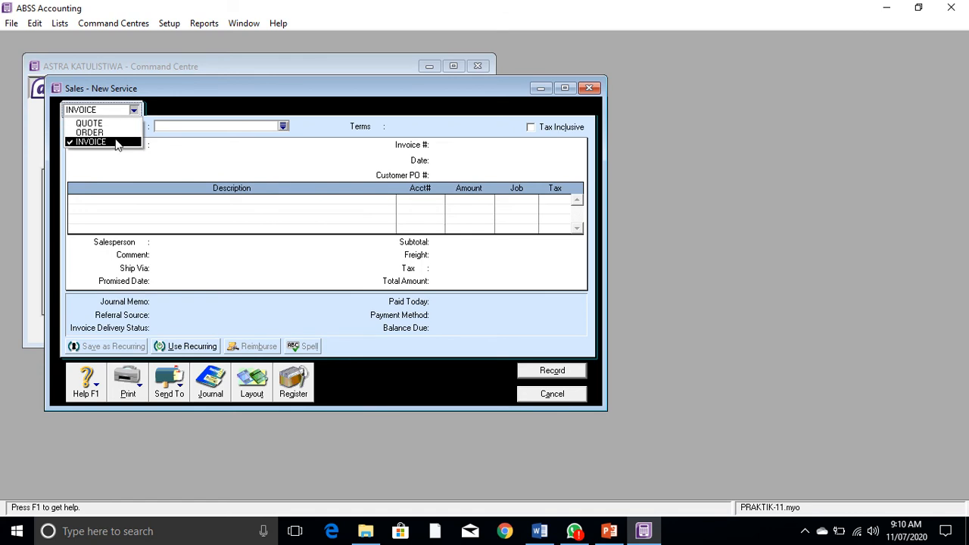
click(181, 98)
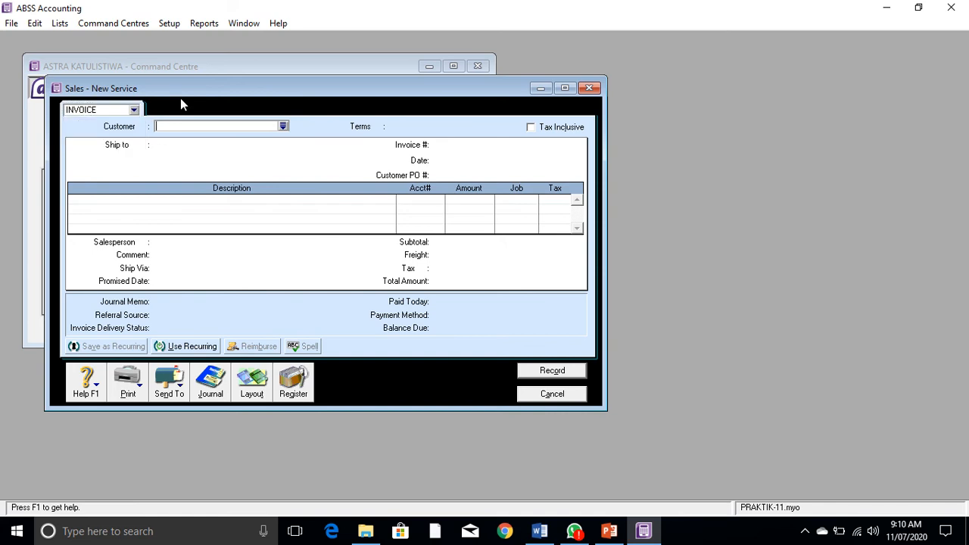
click(134, 111)
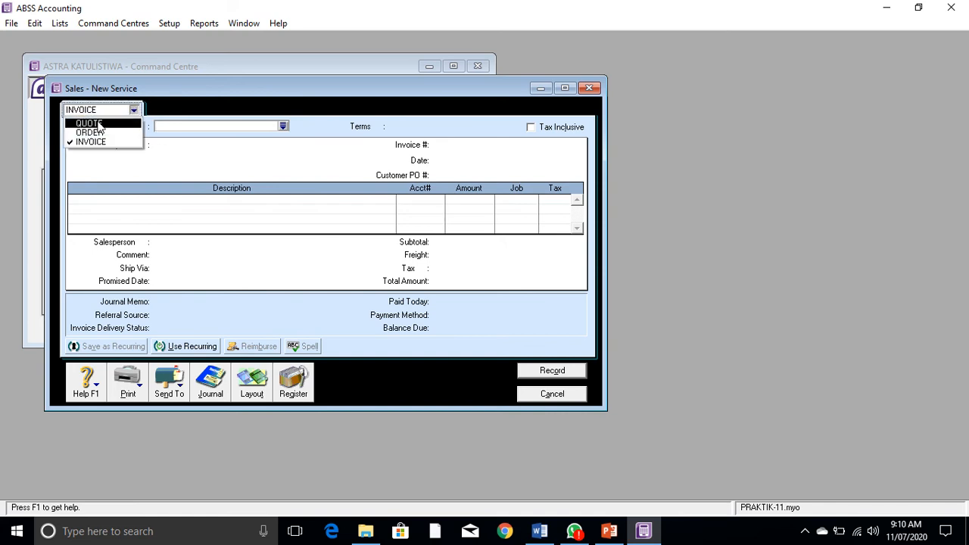
click(88, 123)
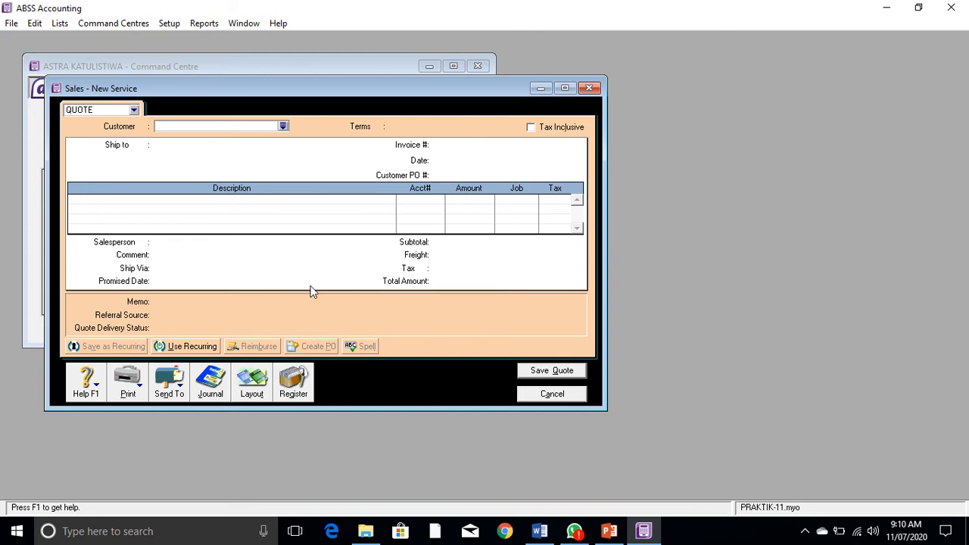
click(134, 110)
click(89, 132)
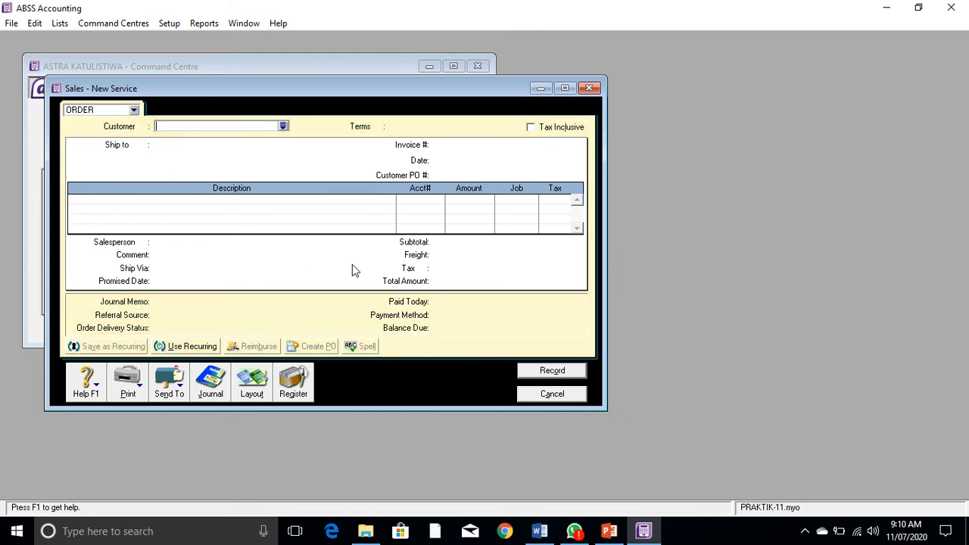
- Switch the open sales entry's type to INVOICE
click(134, 111)
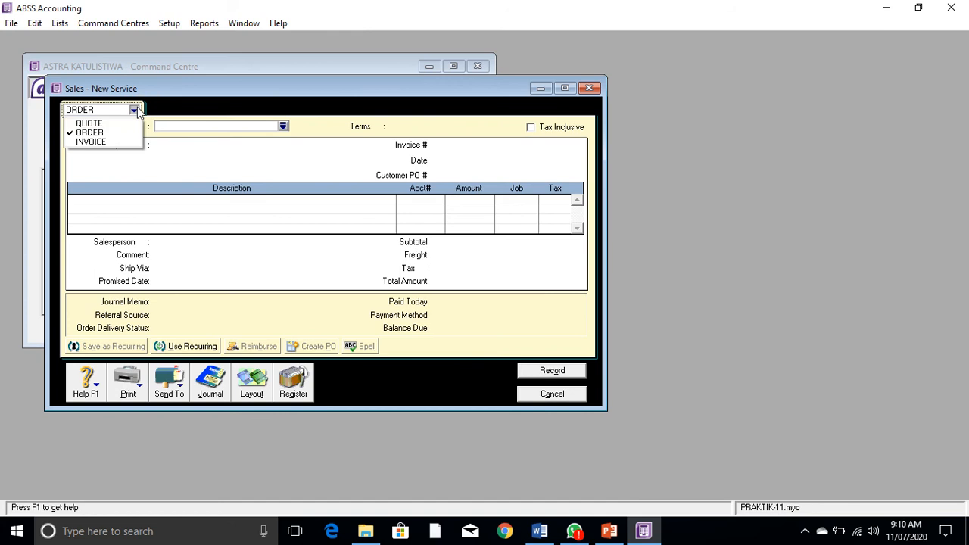
click(87, 142)
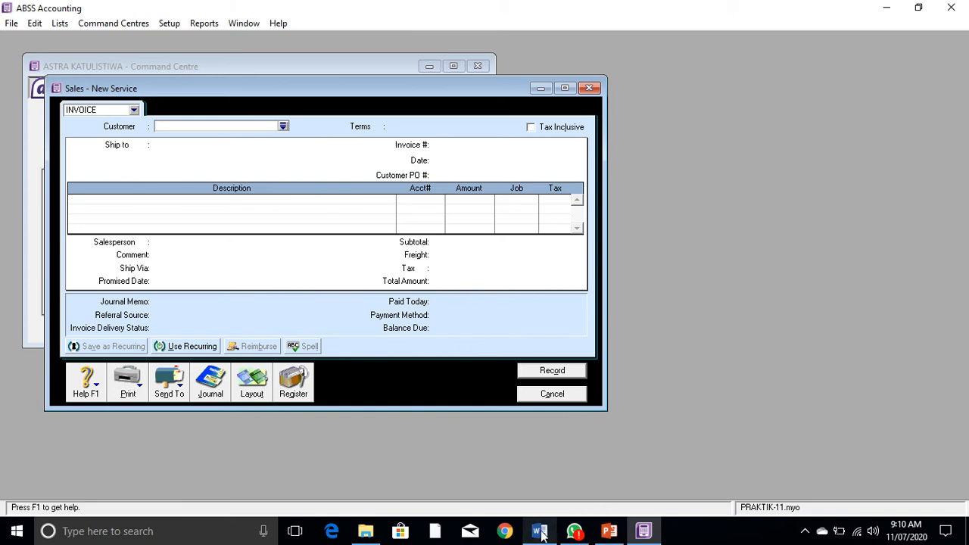
- Switch to the PowerPoint presentation and review the Enter Sales explanation on slide 8 and the sample quote on slide 9
click(610, 531)
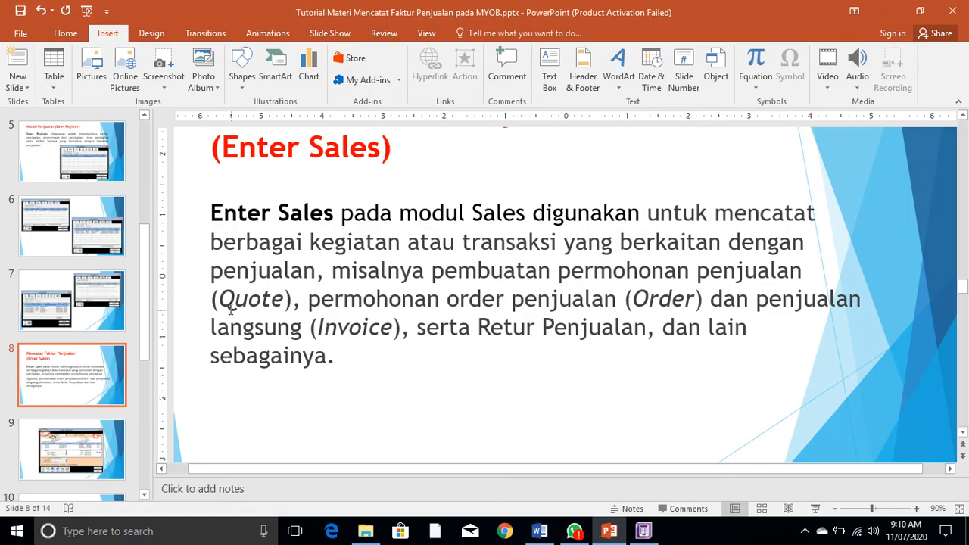
scroll(342, 141, up, 1)
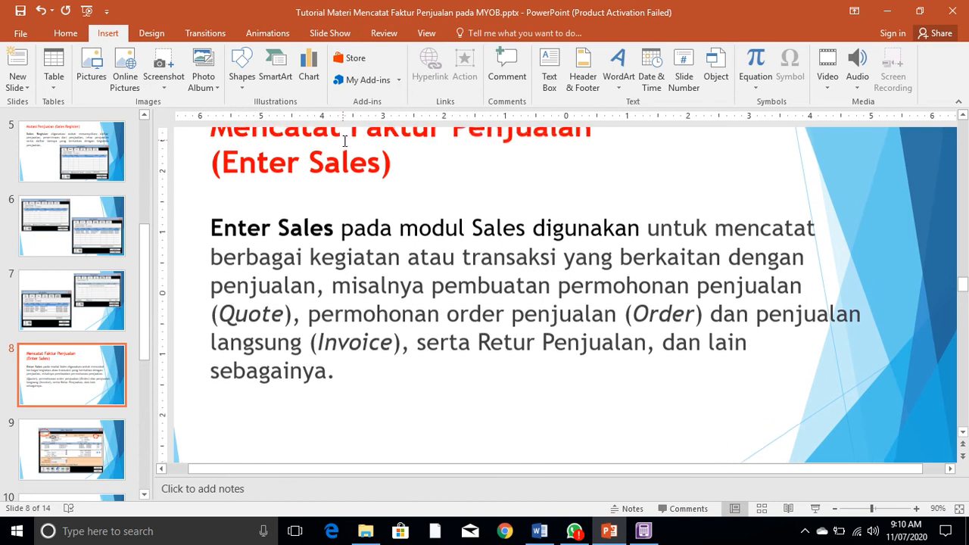
scroll(344, 142, up, 1)
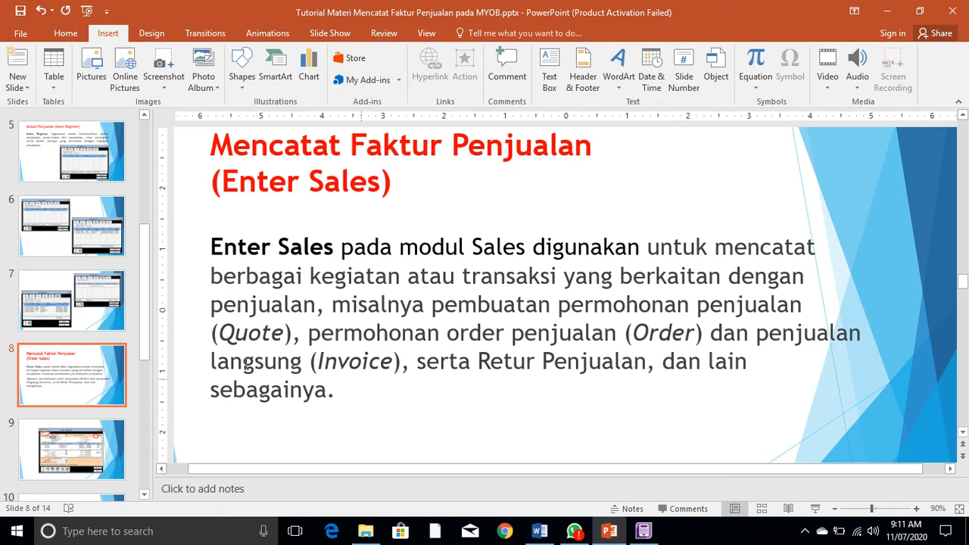
scroll(106, 424, down, 1)
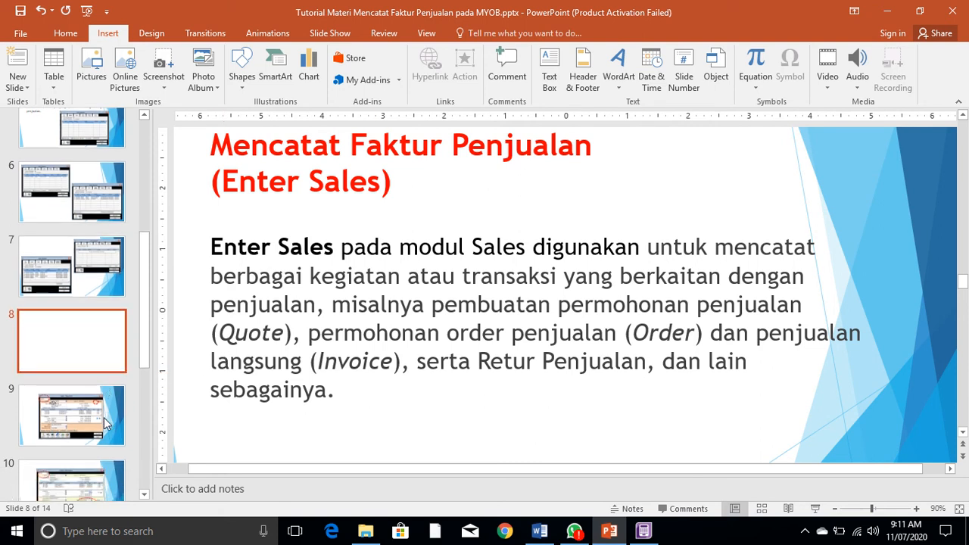
click(65, 410)
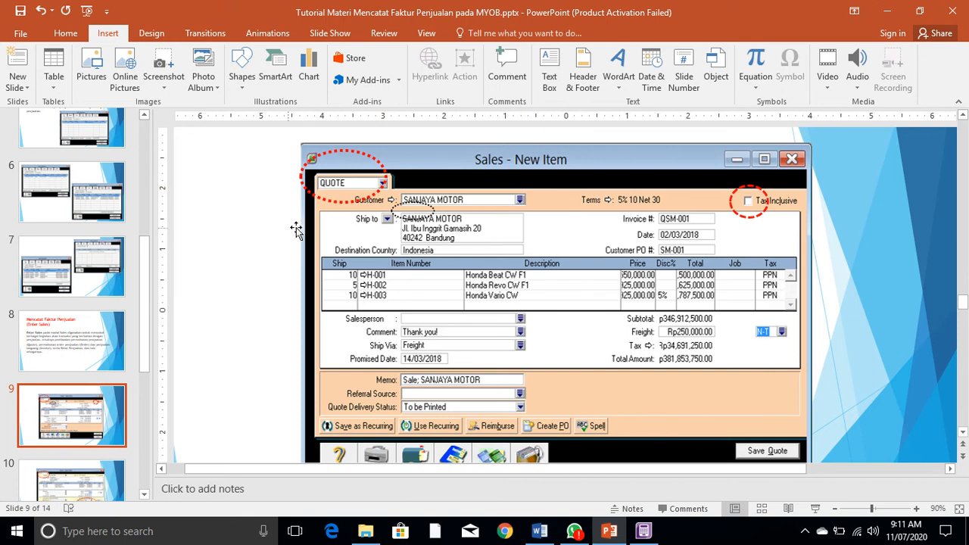
- Switch to the Word document MENCATAT FAKTUR PENJUALAN.docx and read the Sales Quote case dated 2 Maret 2019
click(549, 533)
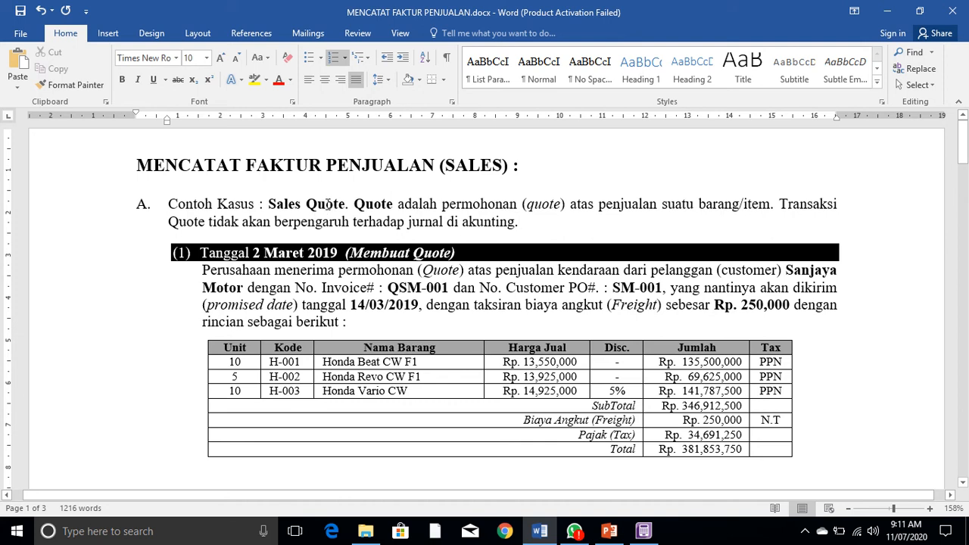
click(919, 10)
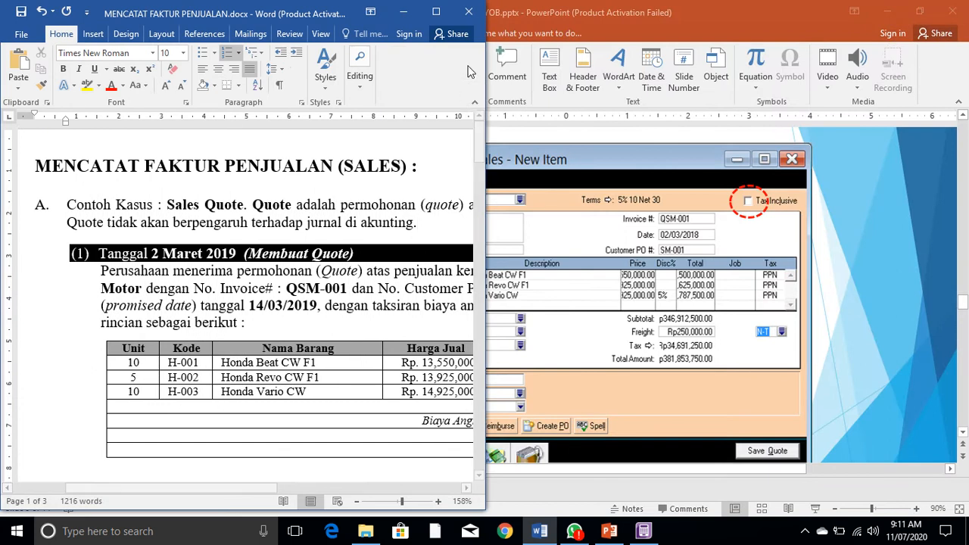
click(438, 14)
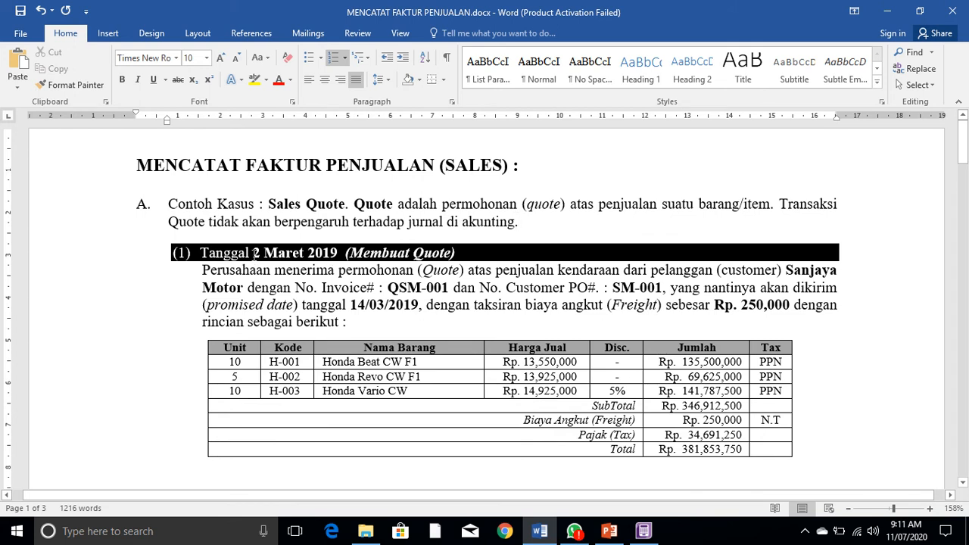
drag(262, 255, 297, 257)
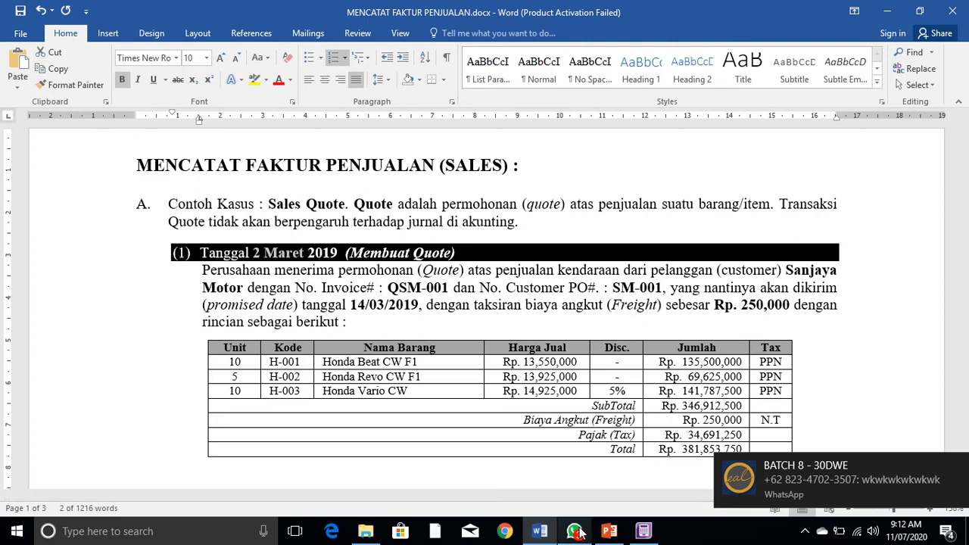
- Close the WhatsApp window running in the background
mouse_move(577, 532)
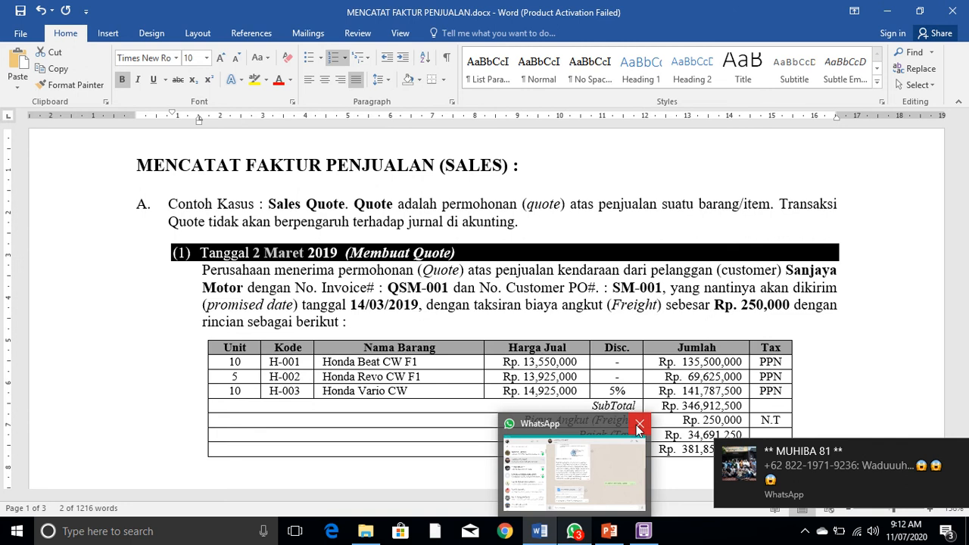
click(639, 427)
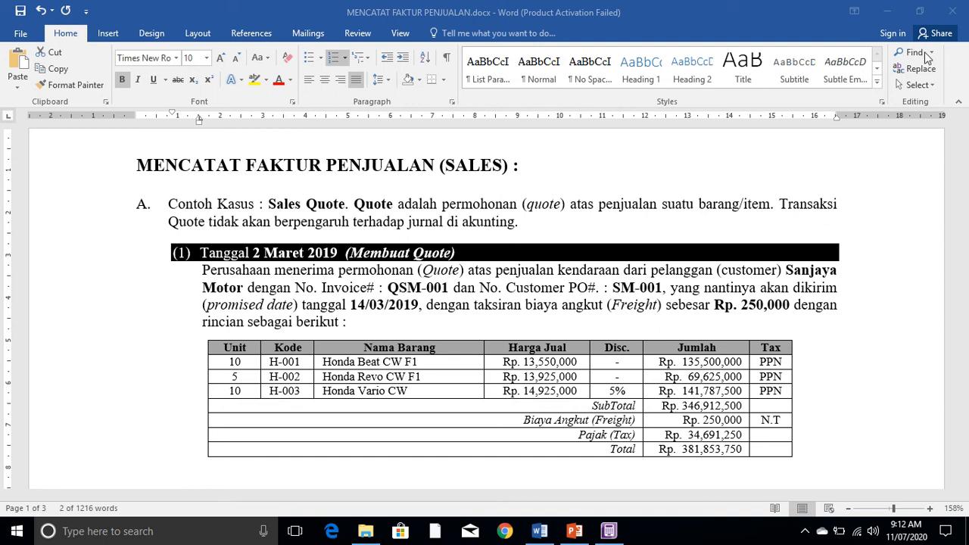
- Reduce the Word document to a smaller window and set its zoom to 110% so the quote case's table fits
click(921, 12)
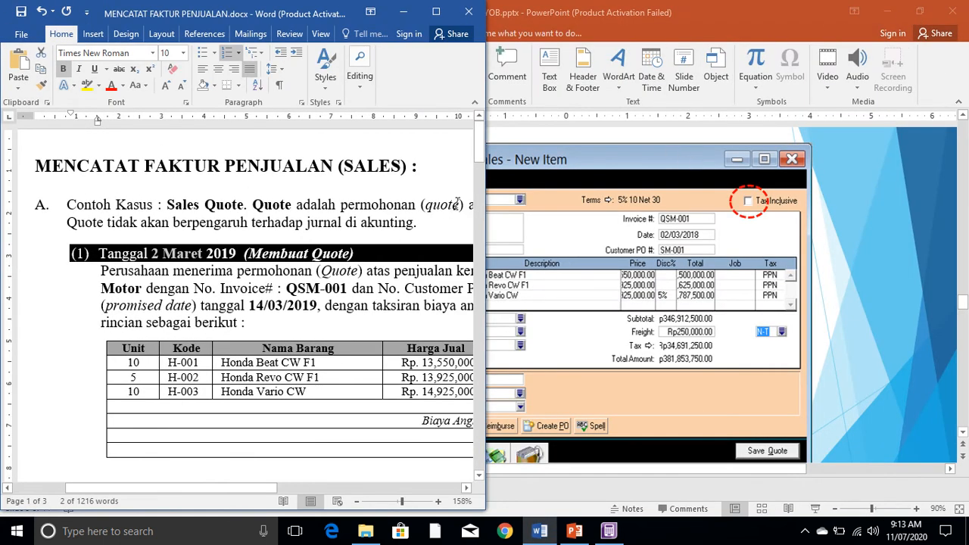
click(356, 501)
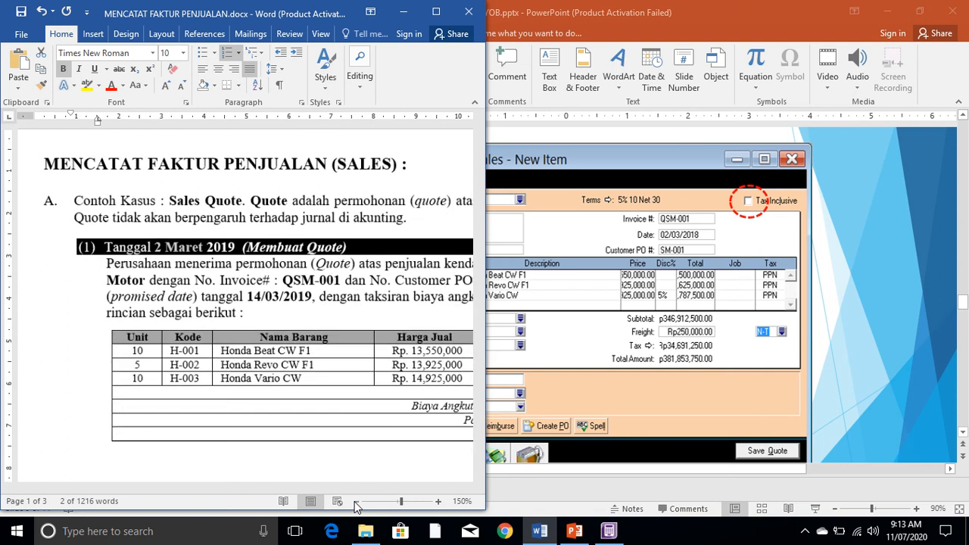
click(356, 502)
click(356, 501)
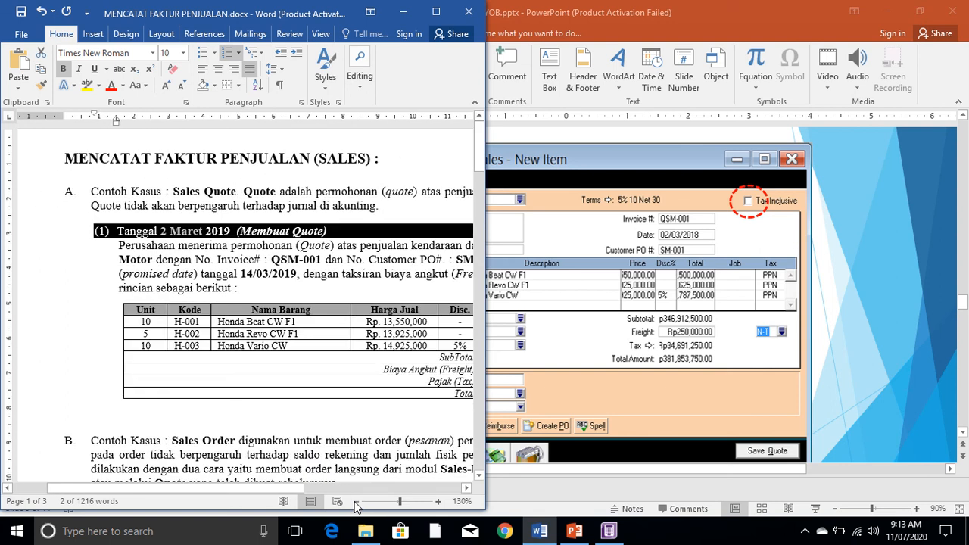
click(356, 501)
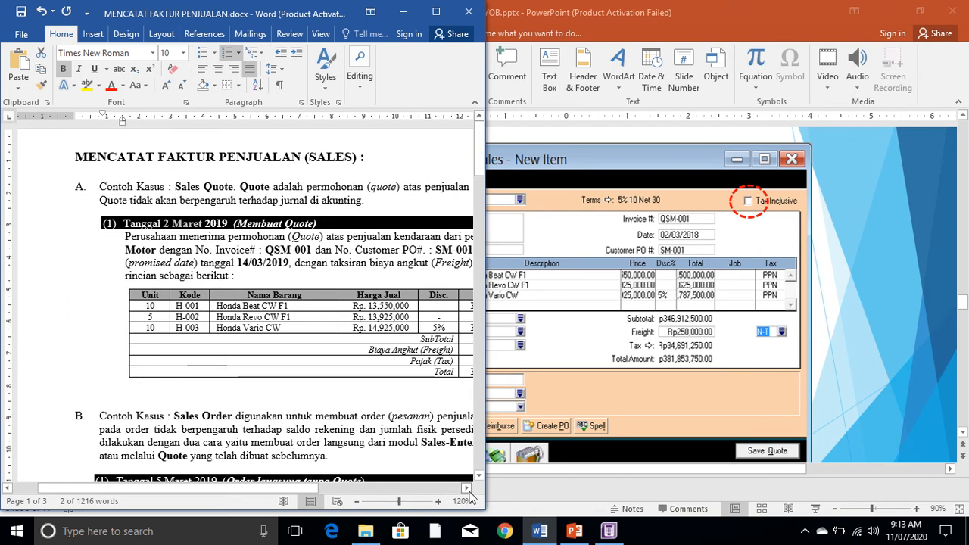
click(468, 489)
click(469, 491)
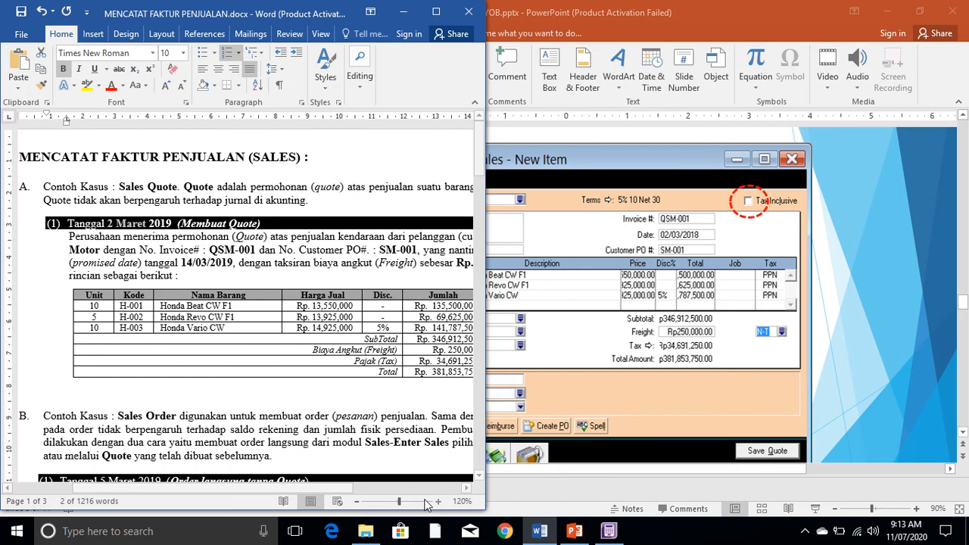
click(356, 502)
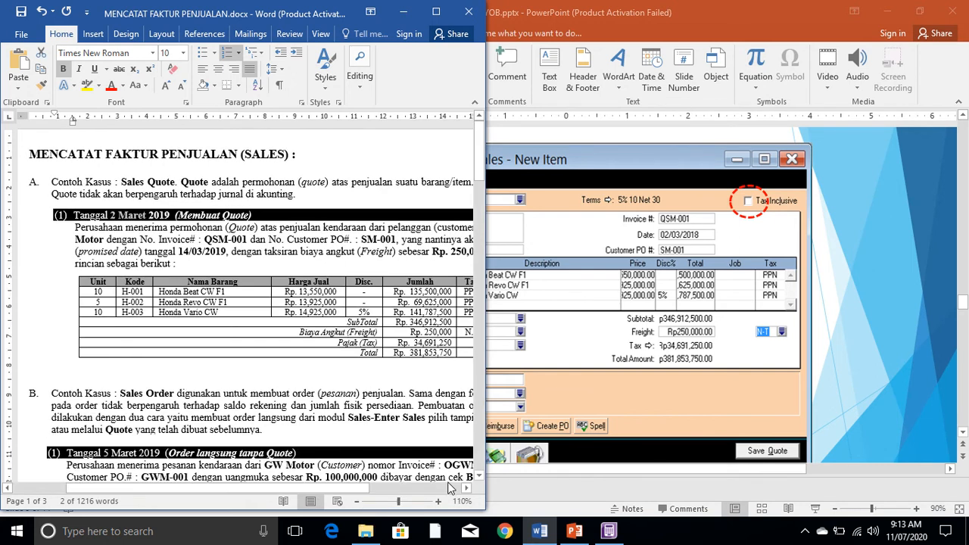
click(467, 489)
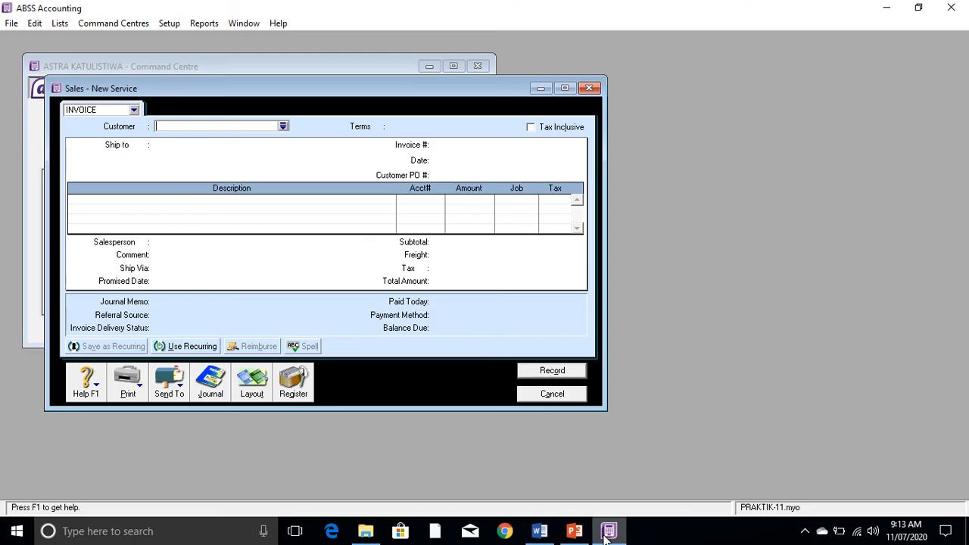
- Switch to ABSS Accounting, reduce it to a smaller window and place it beside the Word document
click(609, 531)
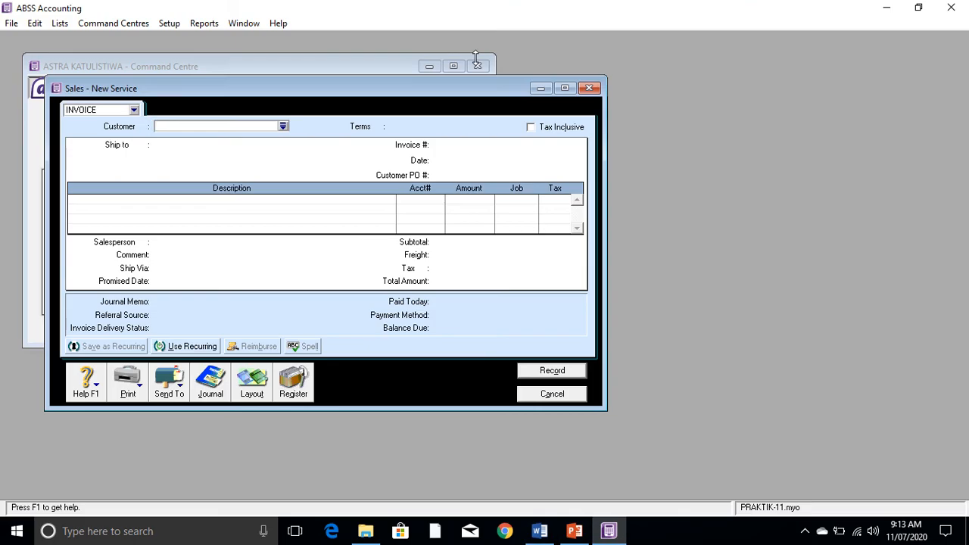
click(919, 7)
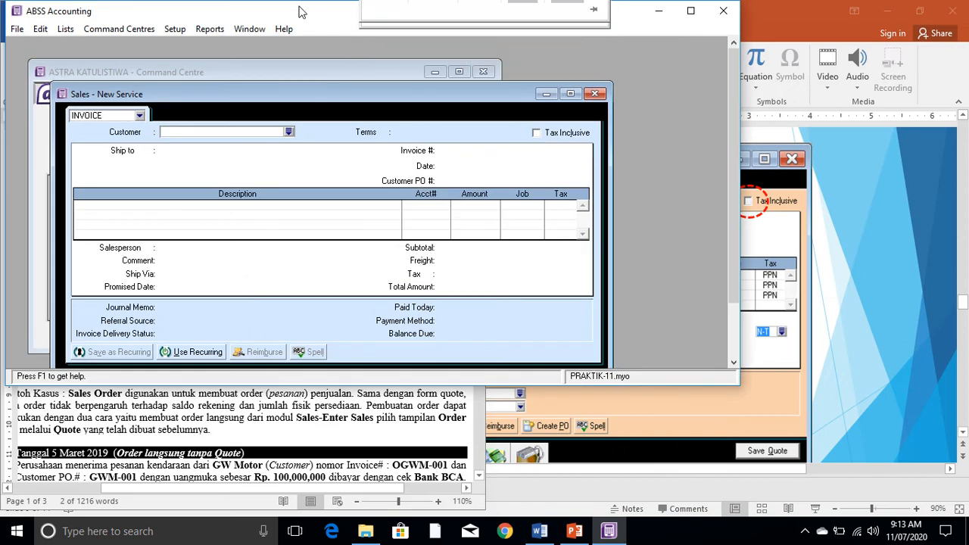
drag(302, 12, 667, 28)
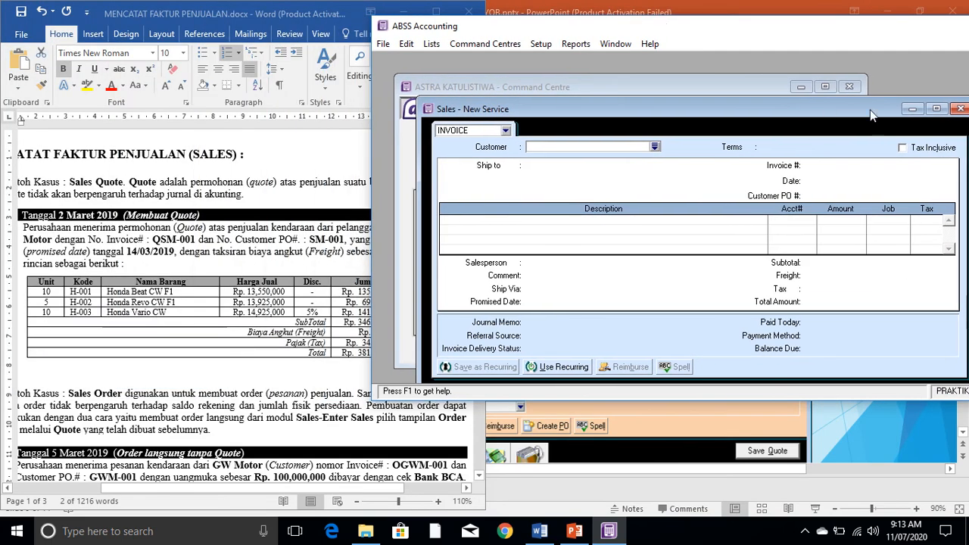
- Maximize the sales form inside the program, cancel that entry, and start a new sales entry from the Sales module
click(936, 110)
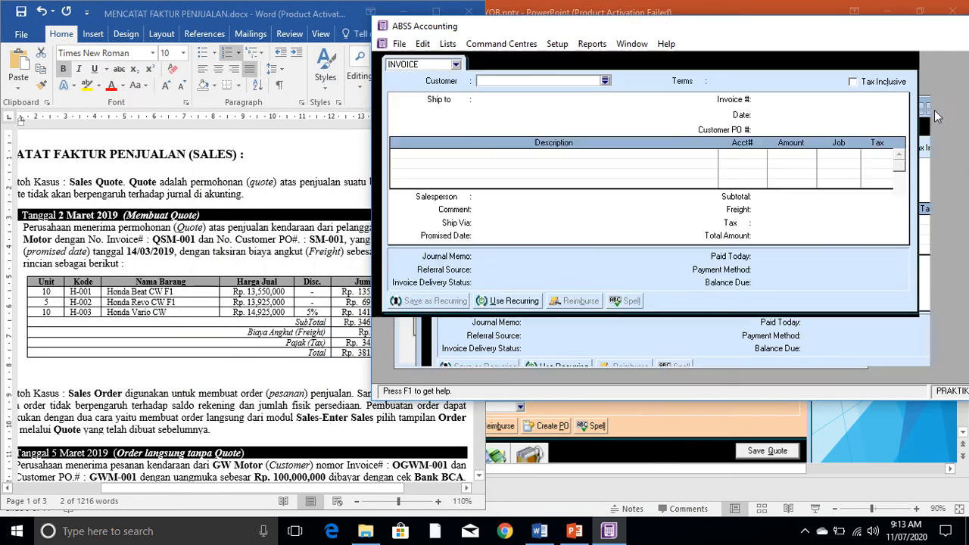
click(874, 369)
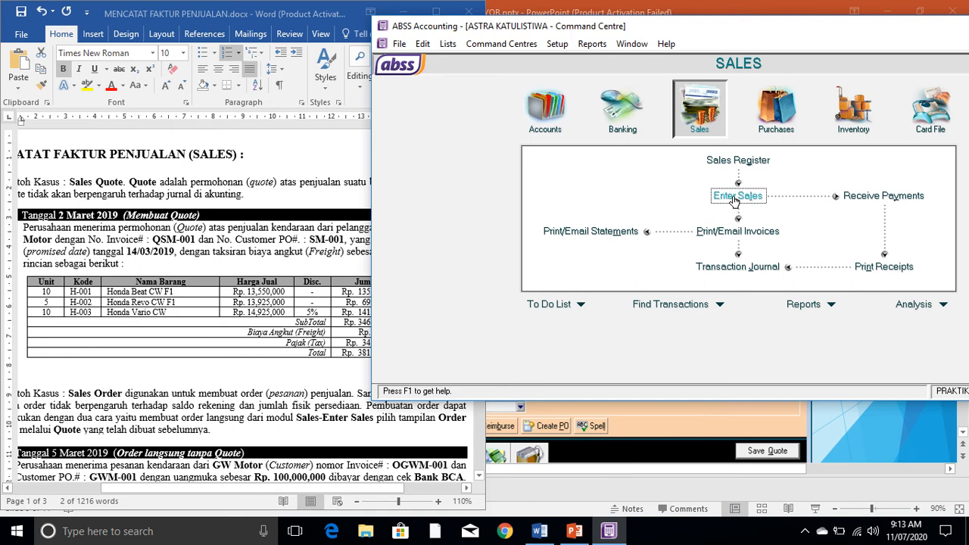
click(738, 198)
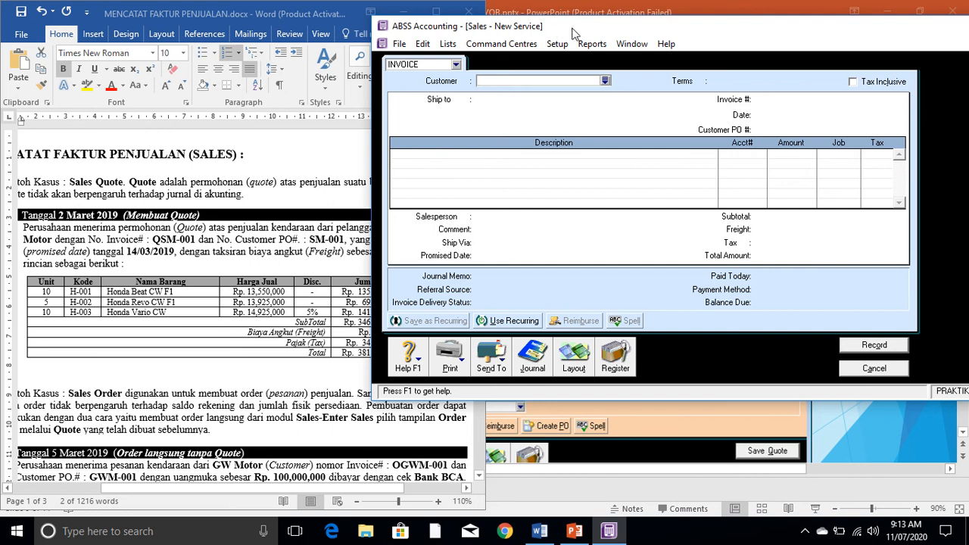
drag(573, 34, 534, 58)
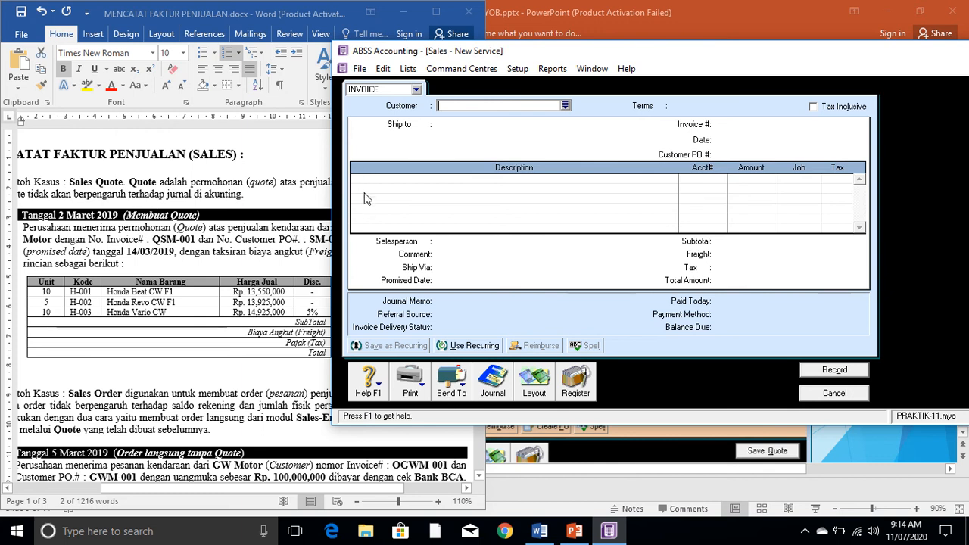
- Change the new sales entry's layout from Service to Item
click(534, 386)
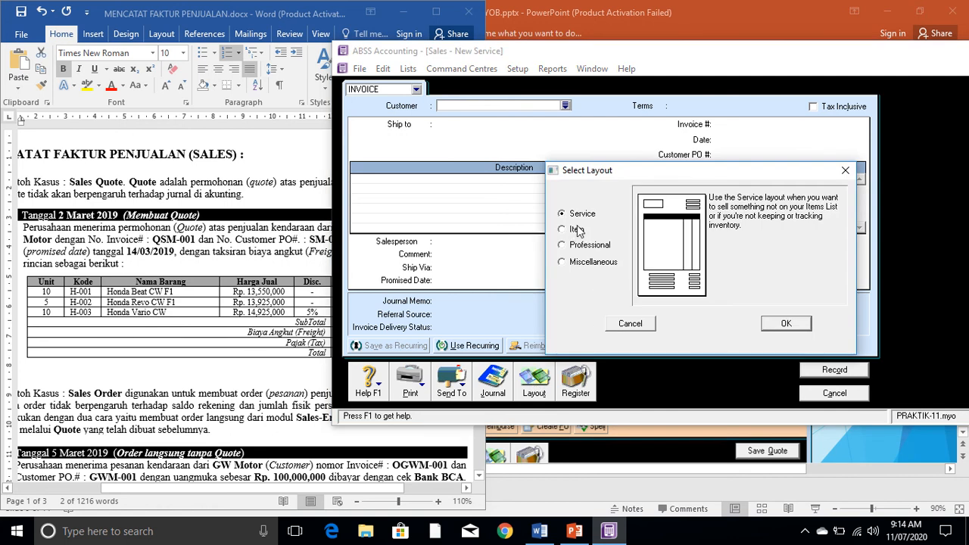
click(630, 324)
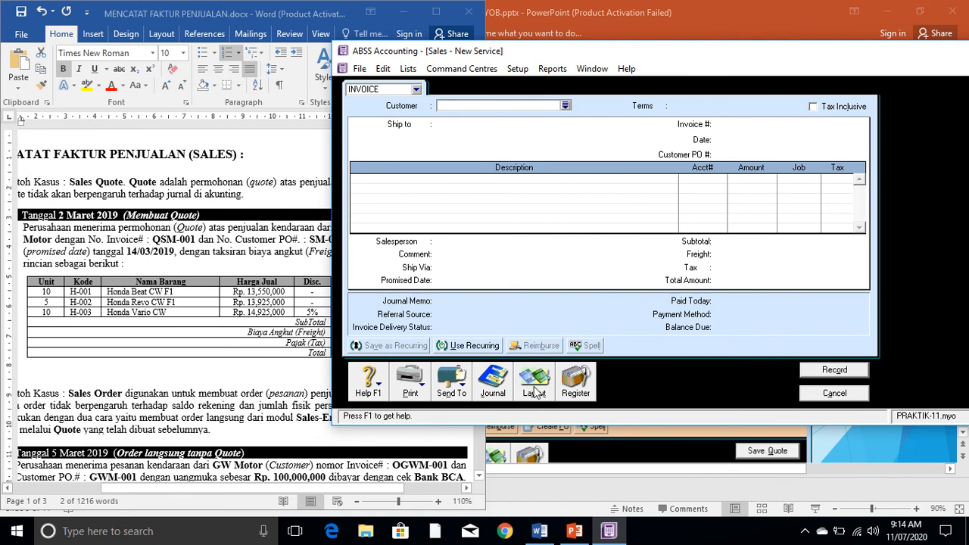
click(535, 391)
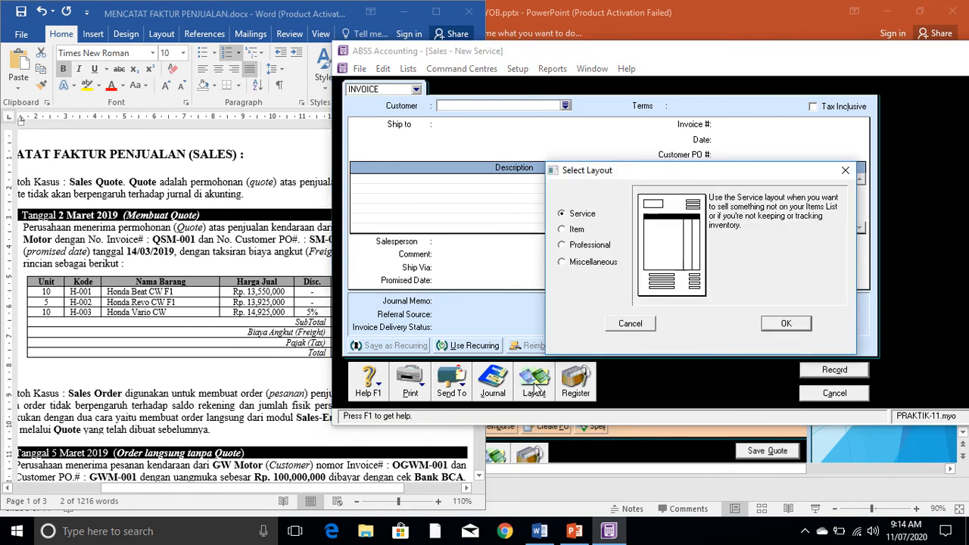
click(570, 229)
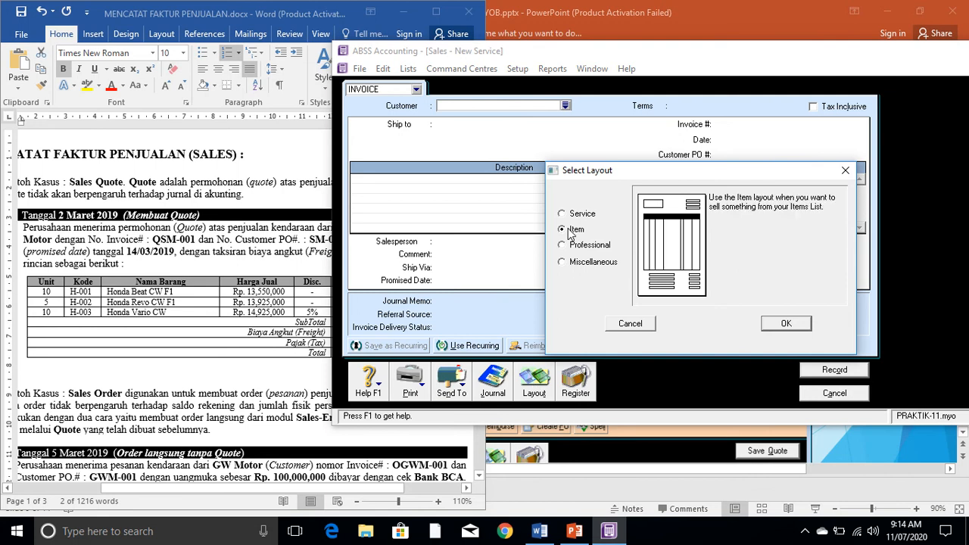
click(766, 320)
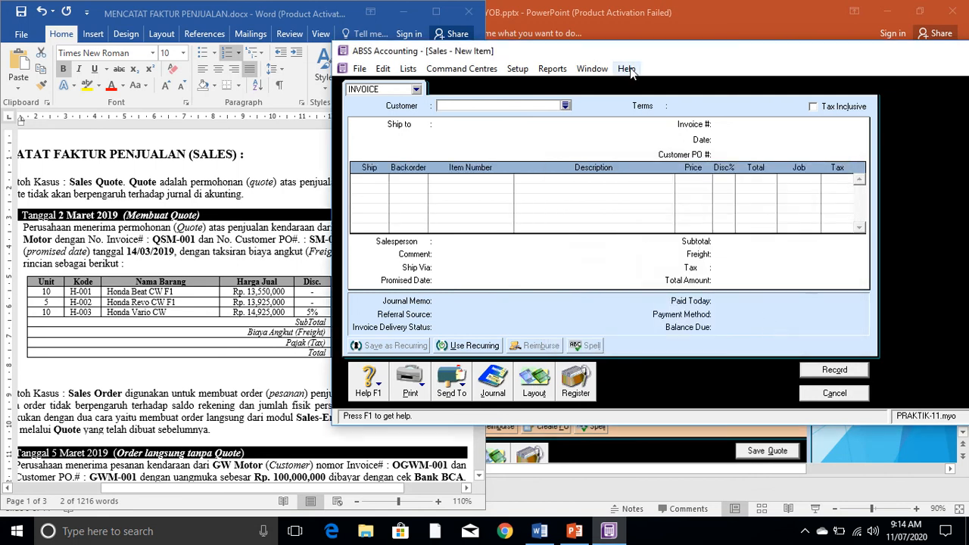
- Set the sales entry's type to QUOTE and move the accounting window clear of the quote case's table in Word
drag(628, 59, 648, 60)
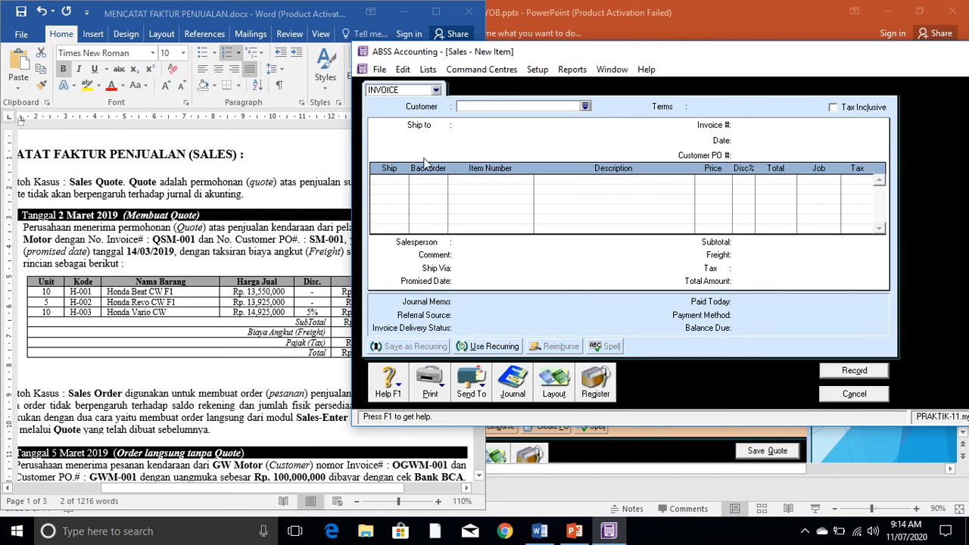
drag(565, 58, 579, 59)
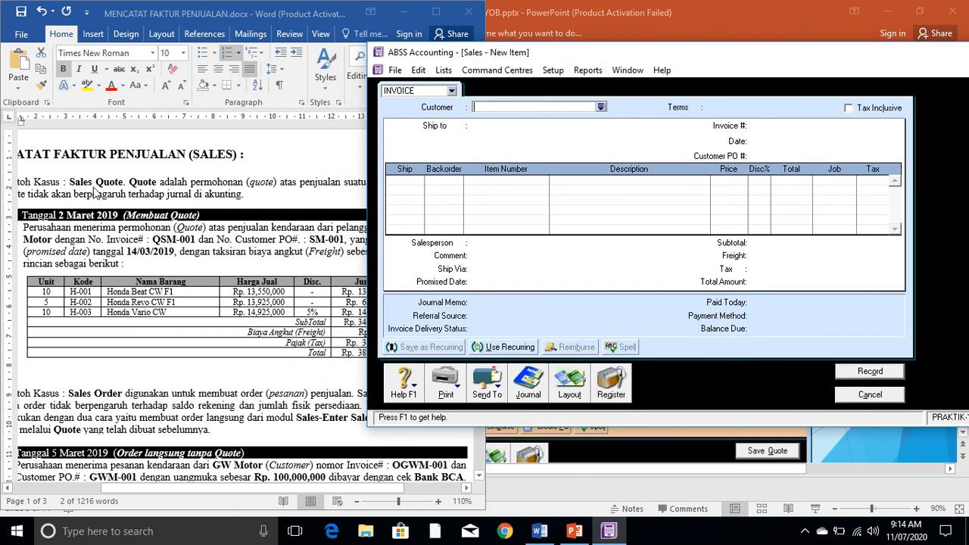
click(452, 91)
click(408, 104)
drag(573, 60, 686, 125)
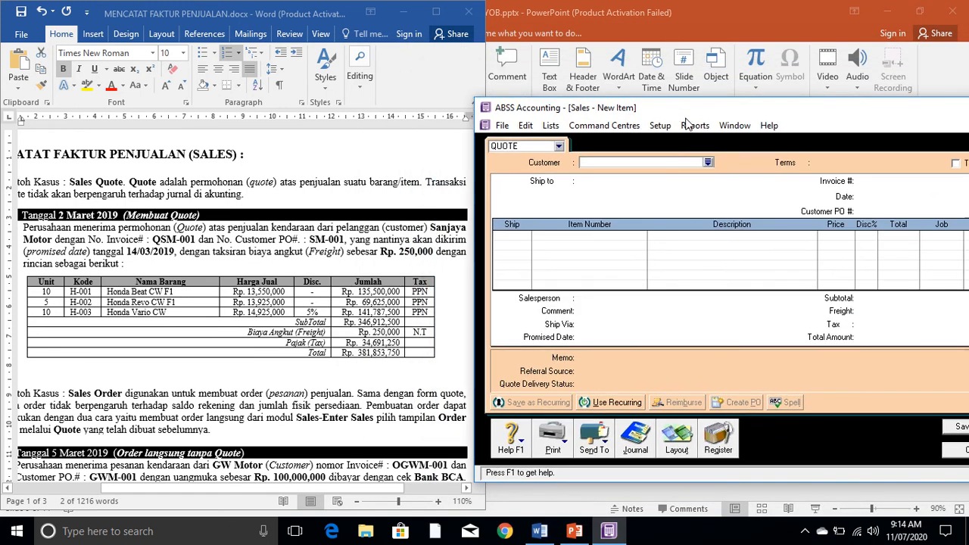
- Select SANJAYA MOTOR as the quote's customer and continue past the credit limit warning
click(708, 163)
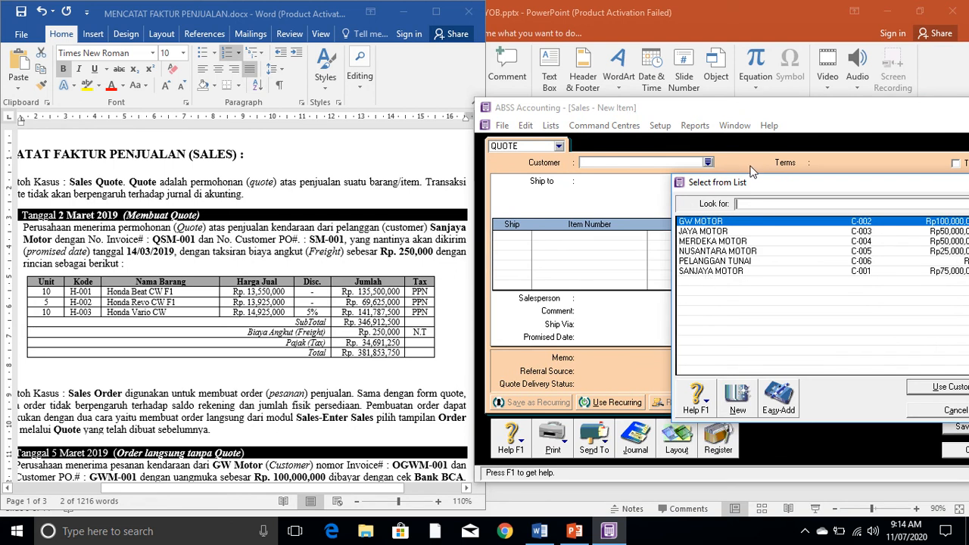
drag(735, 182, 585, 142)
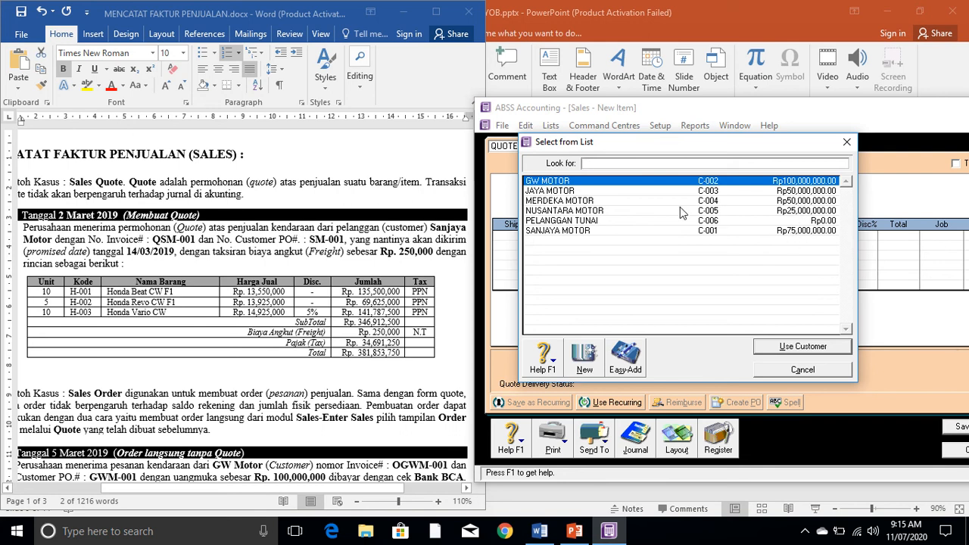
drag(667, 144, 711, 152)
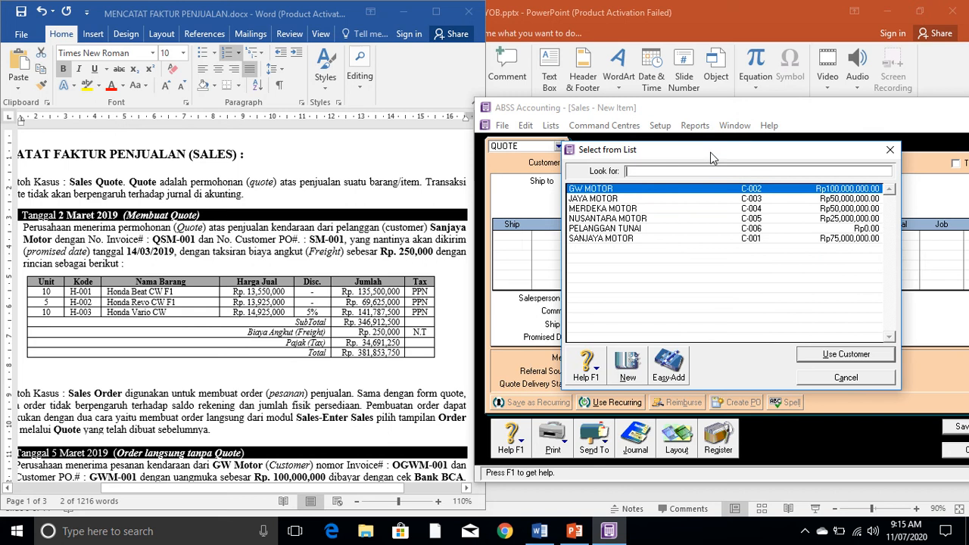
double_click(600, 239)
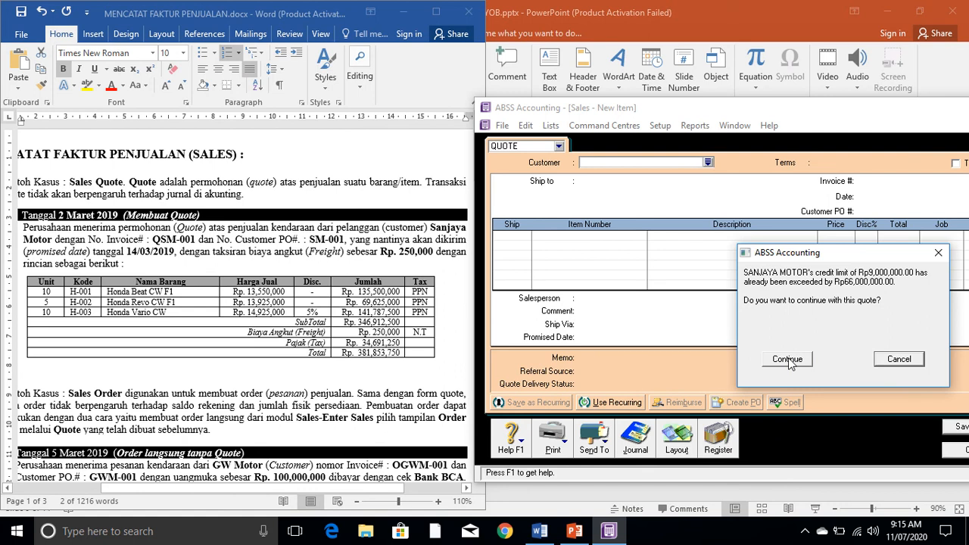
click(788, 360)
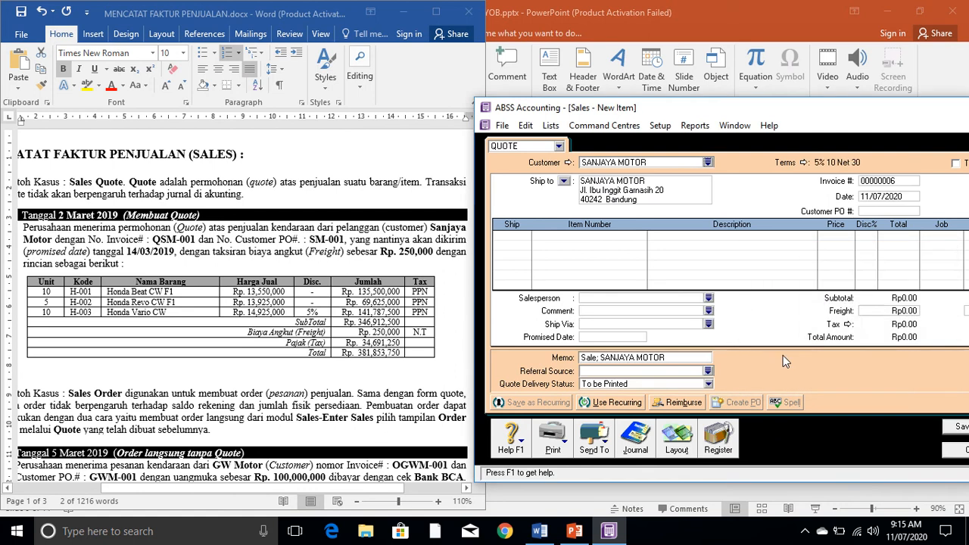
- Set the quote's date to 2 March 2019
click(881, 181)
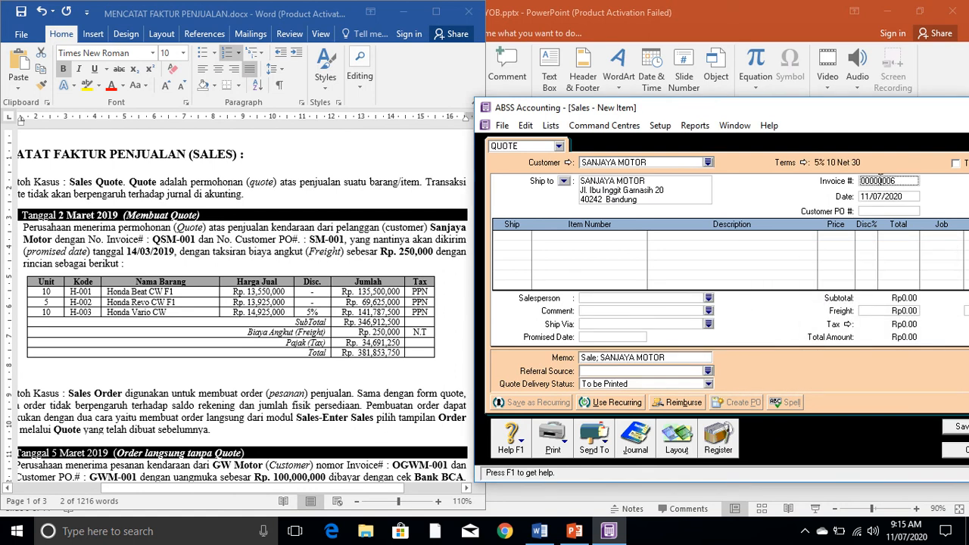
click(871, 211)
click(891, 196)
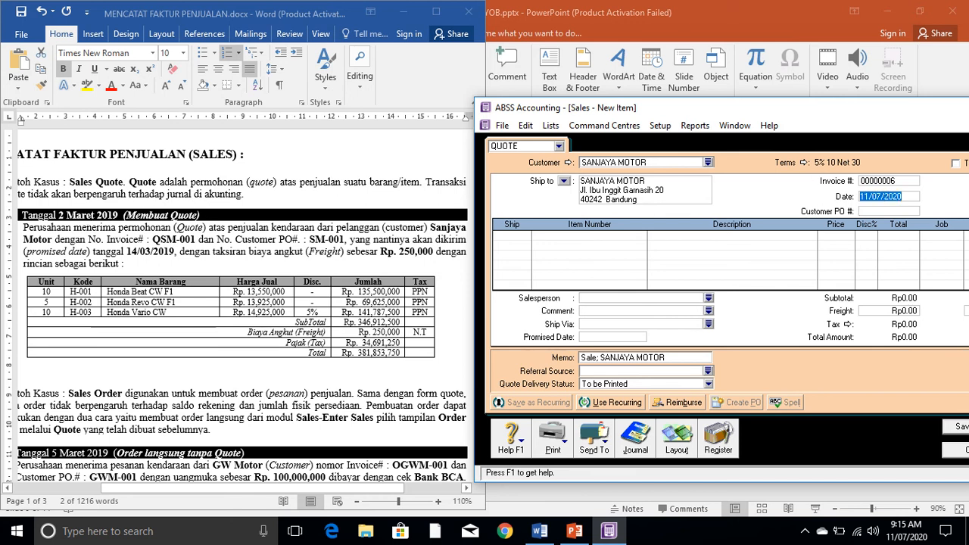
text(2/3/19)
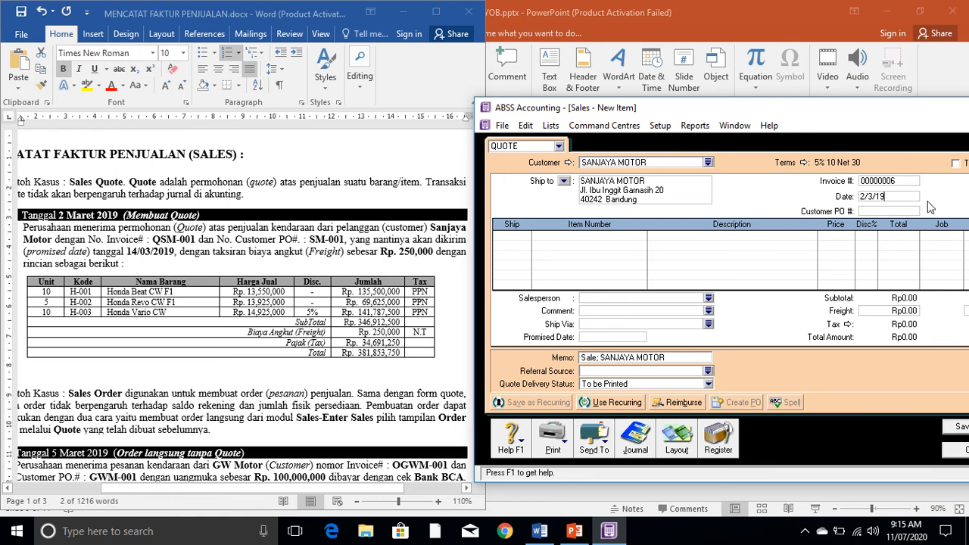
key(Tab)
- Enter ship quantities of 10, 3 and 10 on the quote's first three lines
click(511, 236)
text(10)
key(Return)
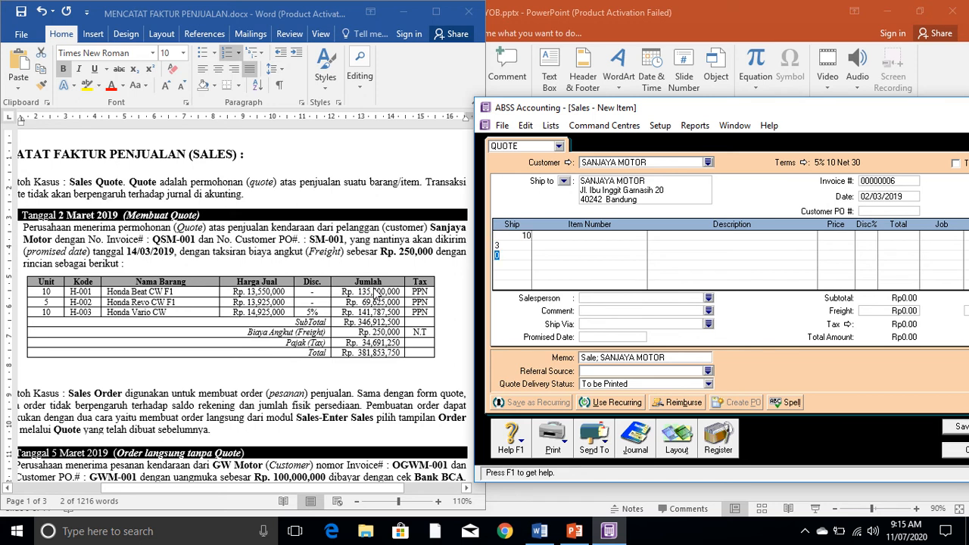
key(Return)
- Assign items H-001 Honda Beat CW F1, H-002 Honda Revo CW F1 and H-003 Honda Vario CW to the three quote lines
click(561, 237)
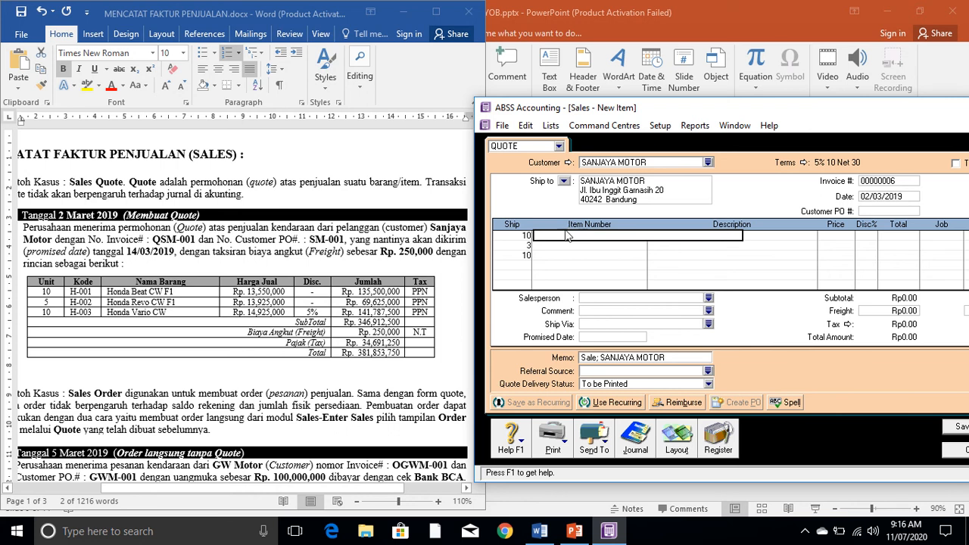
key(Tab)
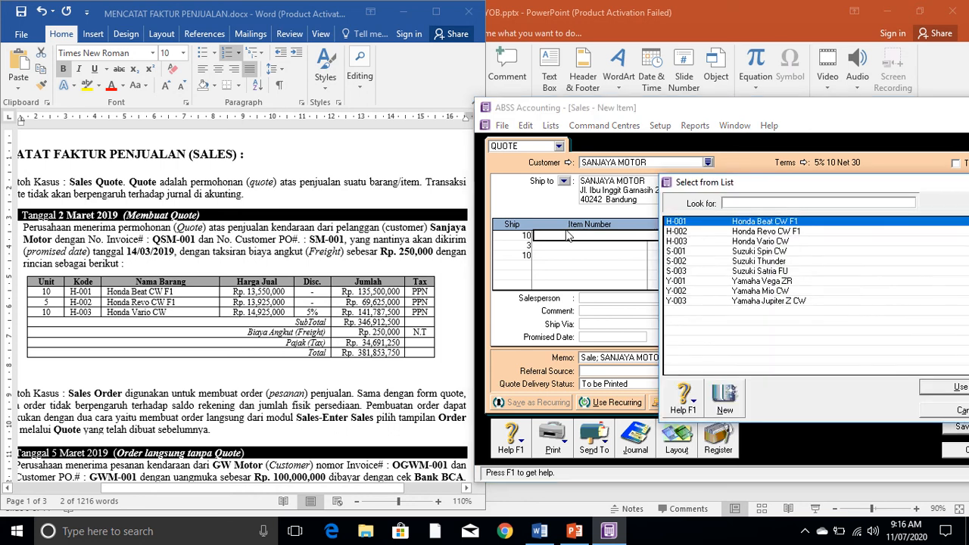
double_click(763, 222)
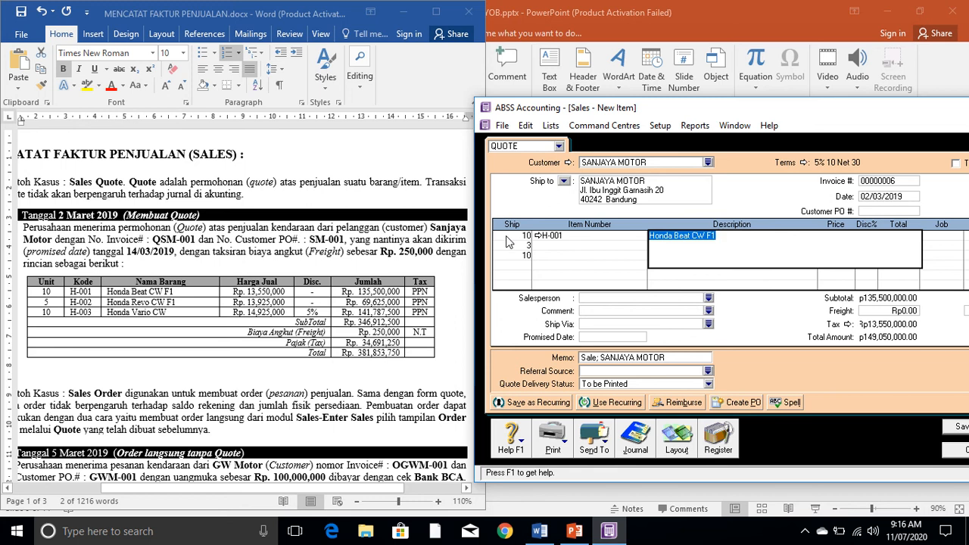
click(546, 247)
key(Return)
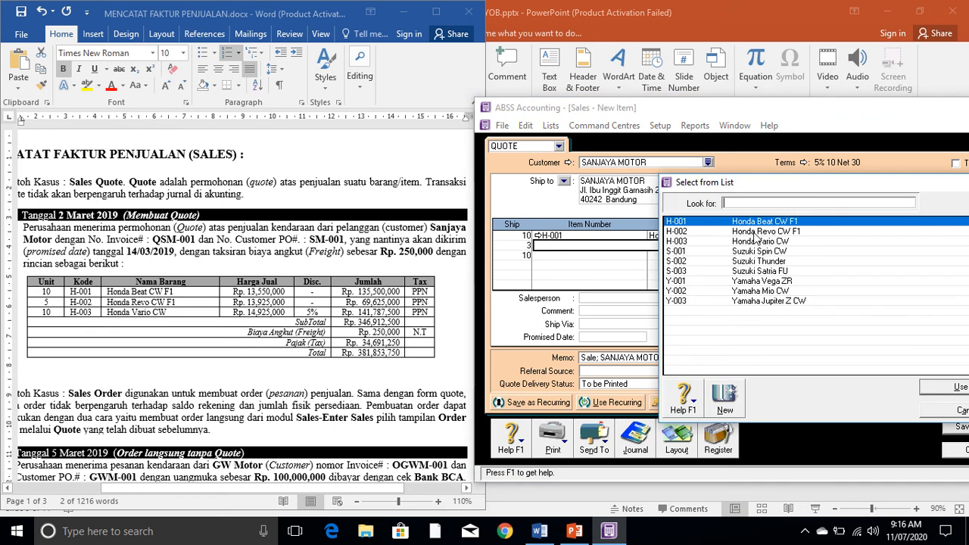
double_click(755, 232)
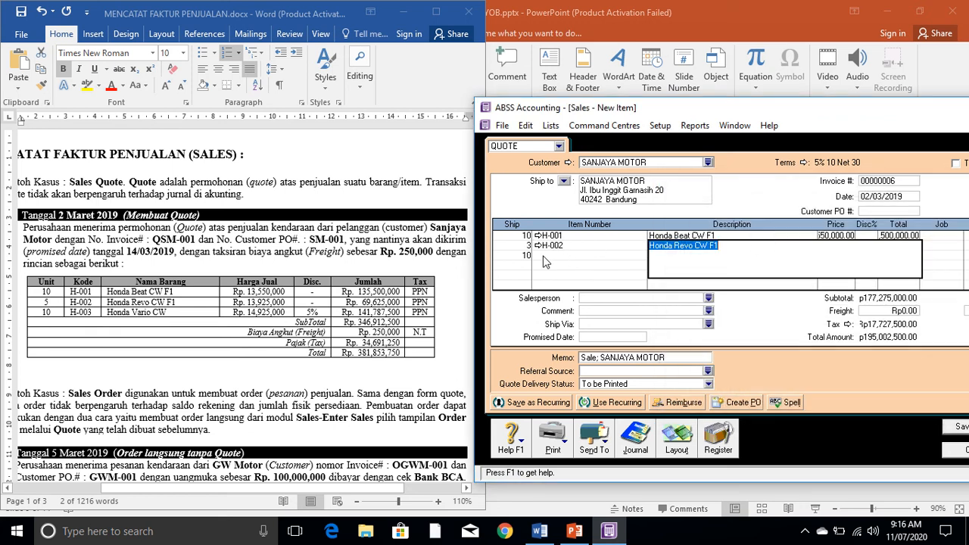
click(544, 256)
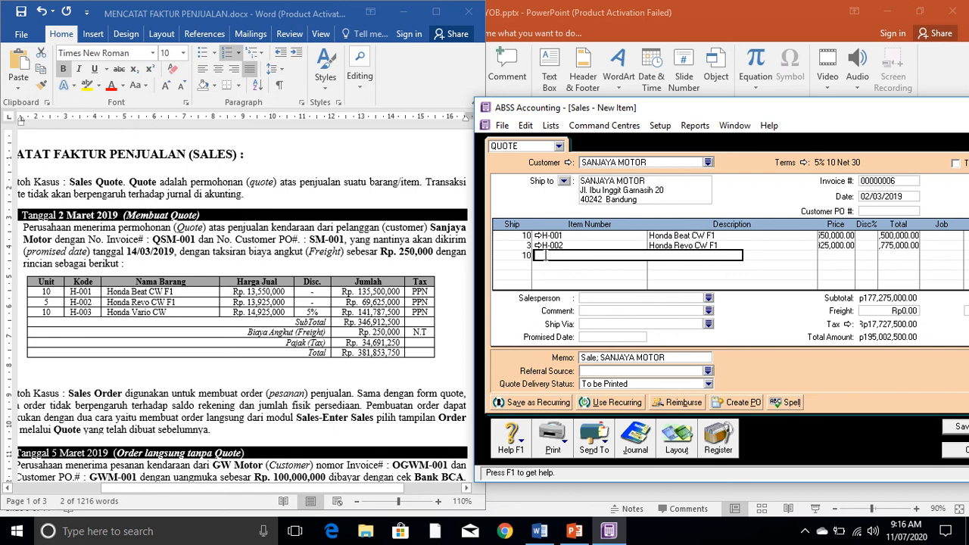
key(Return)
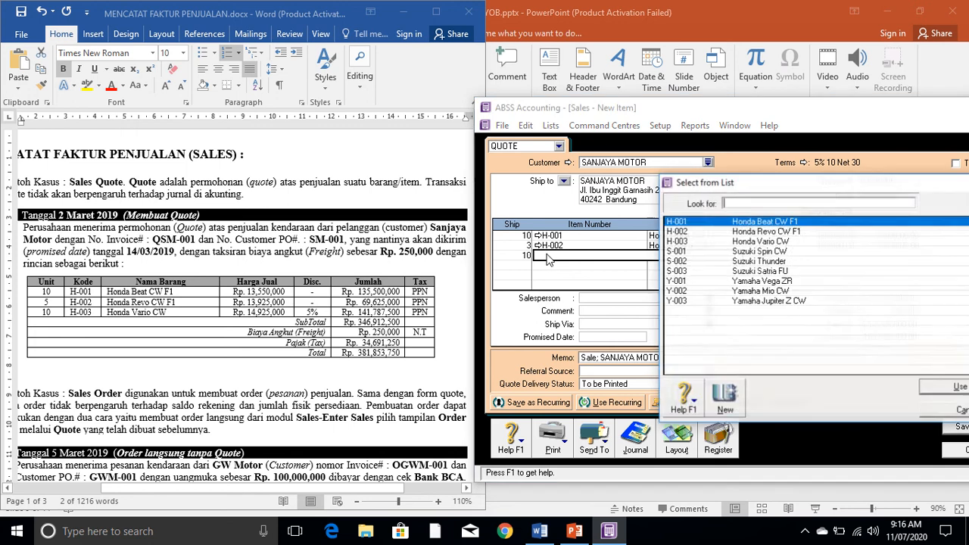
double_click(740, 246)
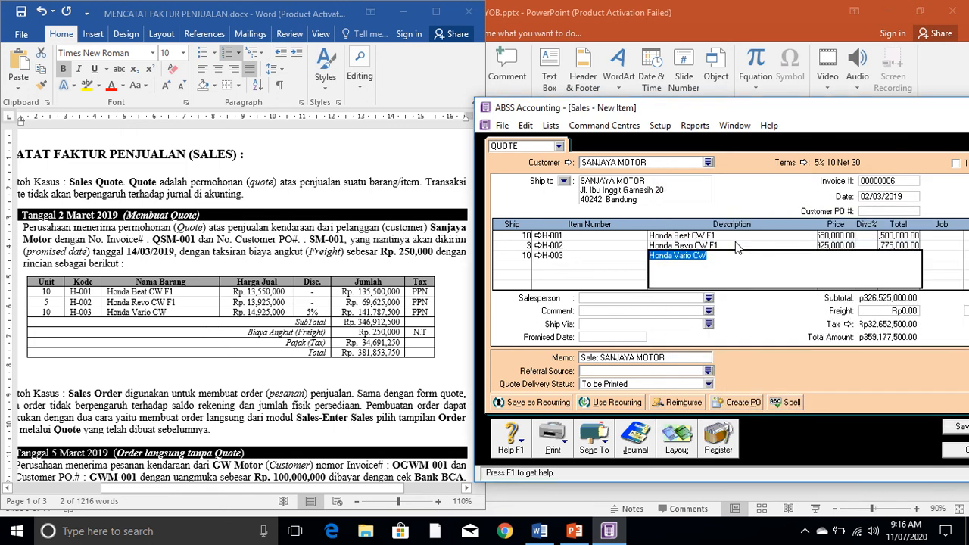
- Check the three lines' prices against the case table and give the Honda Vario CW line a 5% discount
key(Tab)
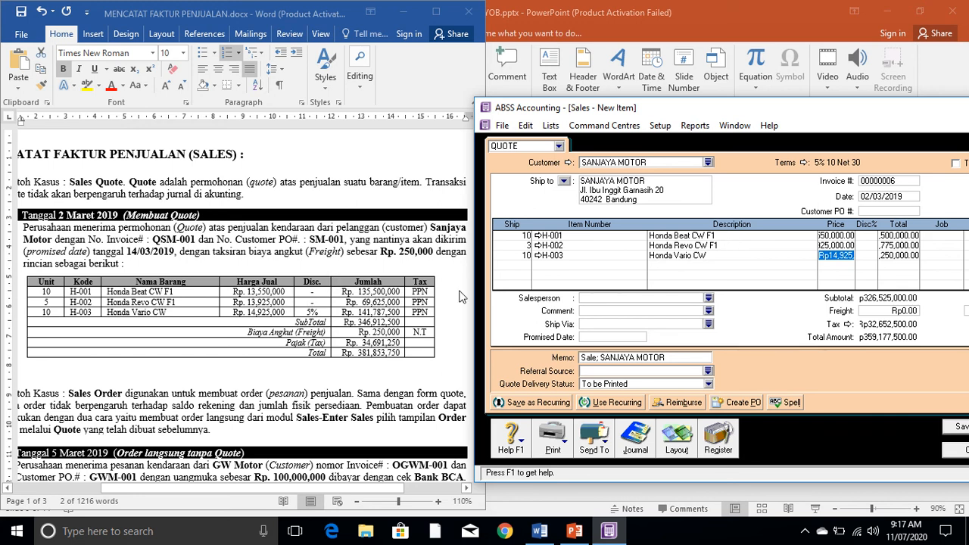
click(839, 238)
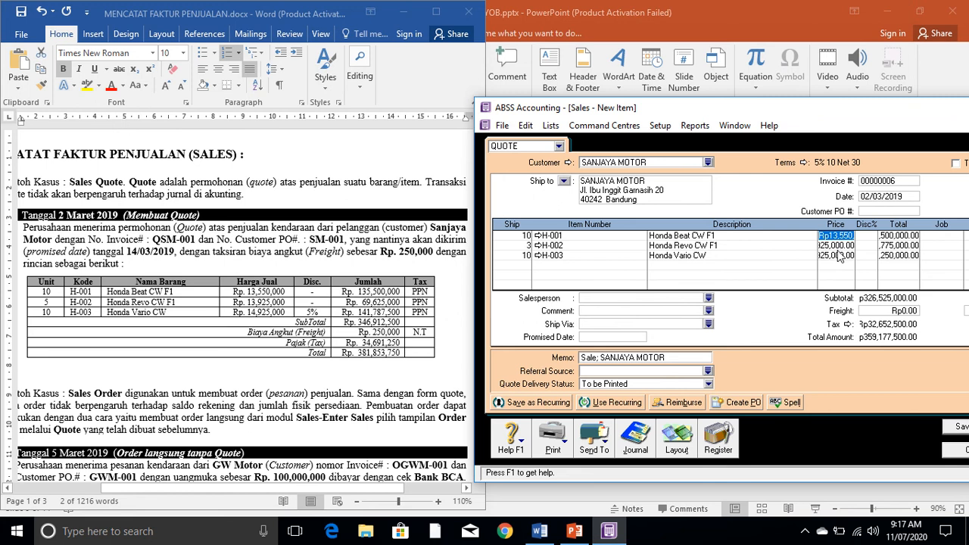
click(836, 247)
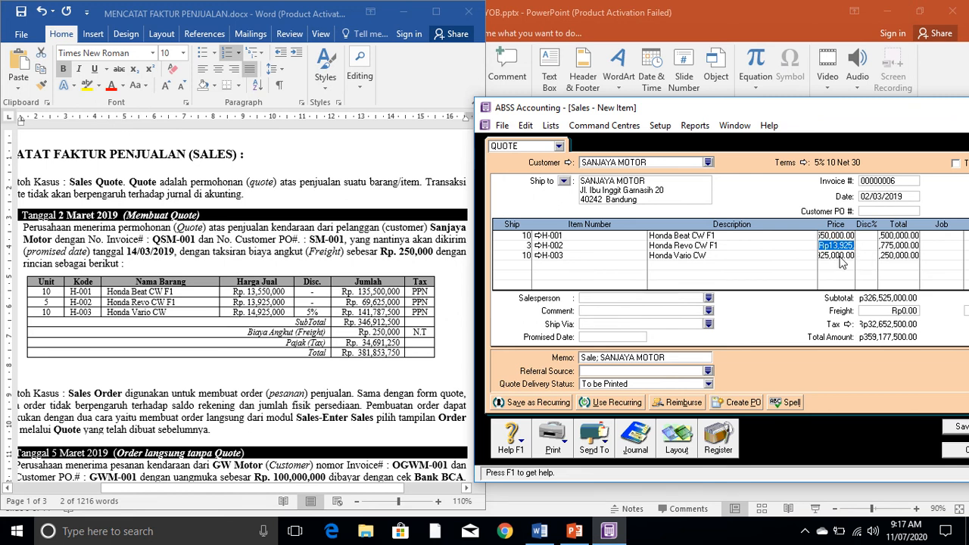
click(839, 255)
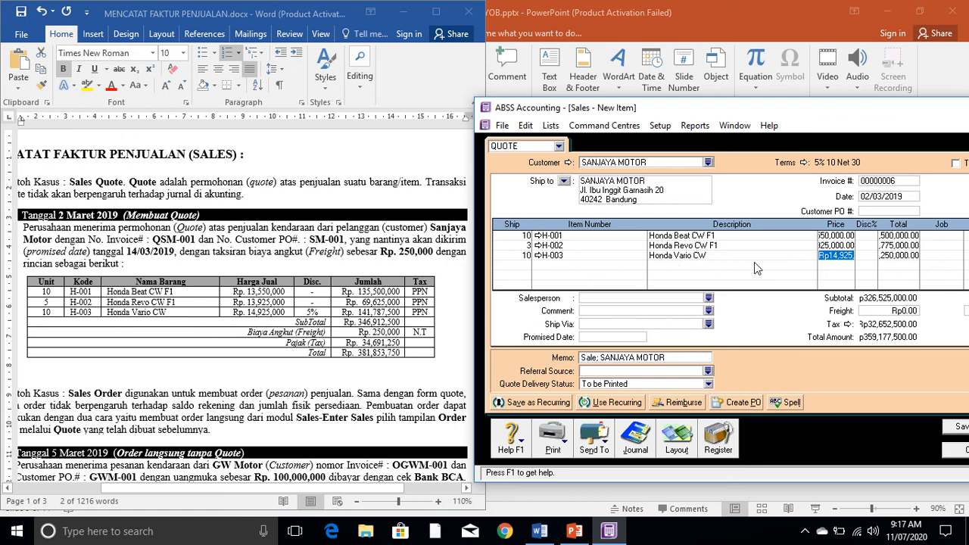
click(863, 258)
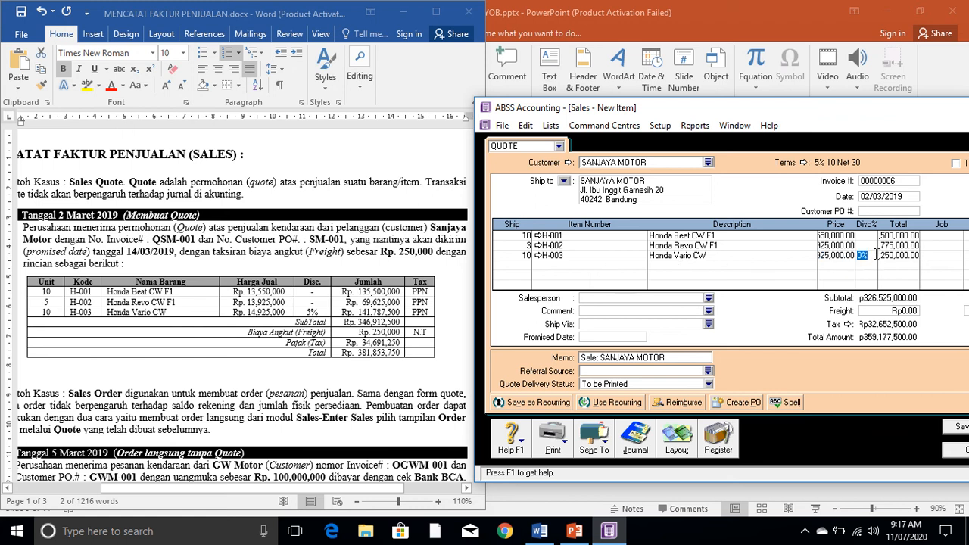
key(Return)
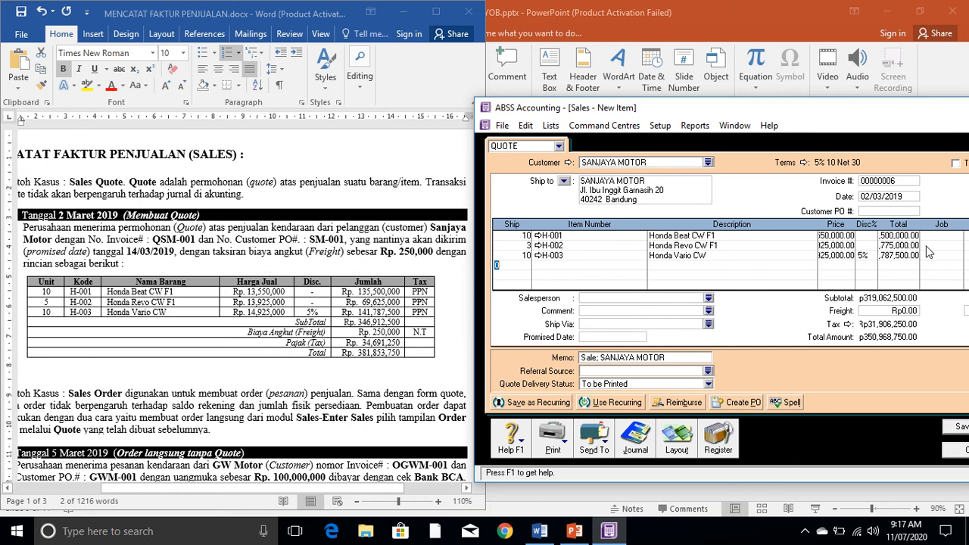
- Look up the freight estimate in the Word case text and set the quote's freight to Rp250,000
drag(725, 114, 714, 107)
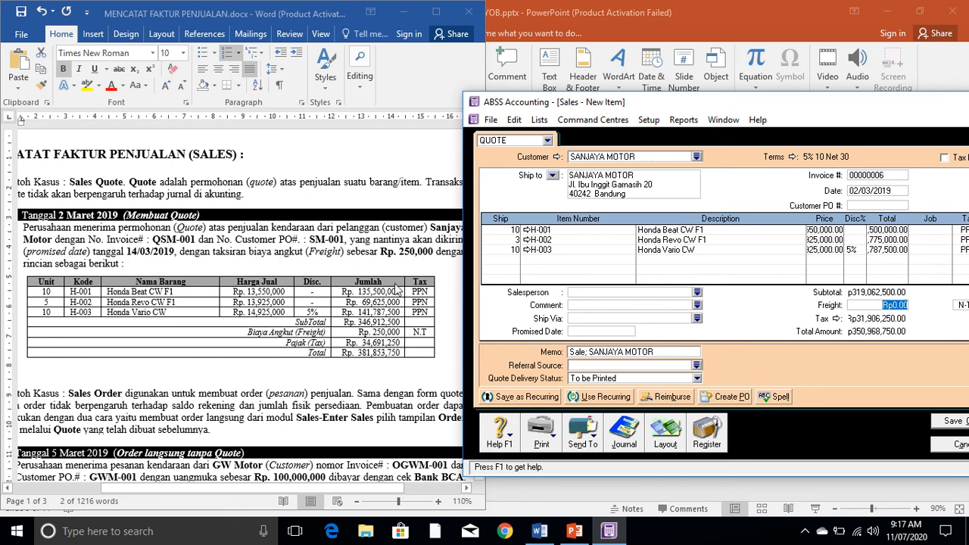
click(395, 254)
drag(381, 251, 433, 252)
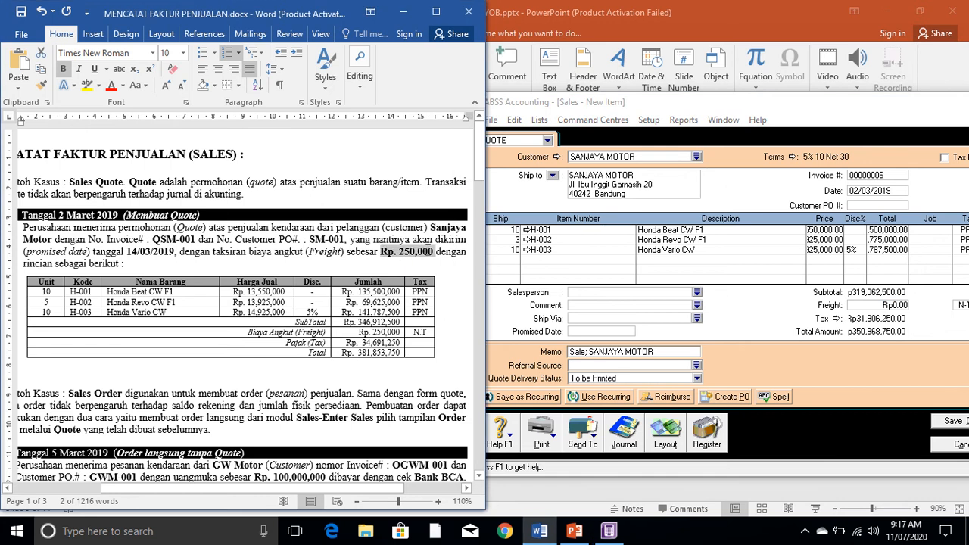
click(863, 305)
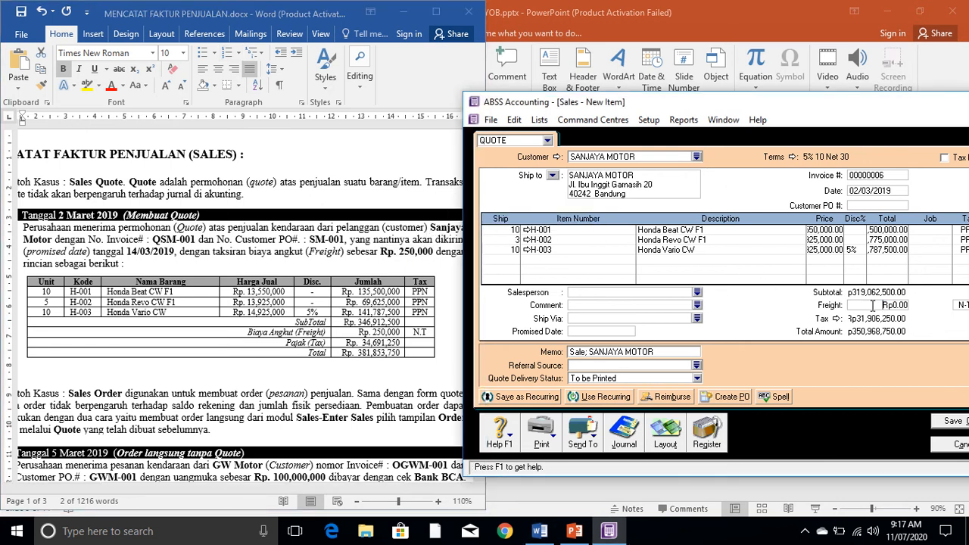
drag(871, 304, 909, 305)
text(250000)
key(Tab)
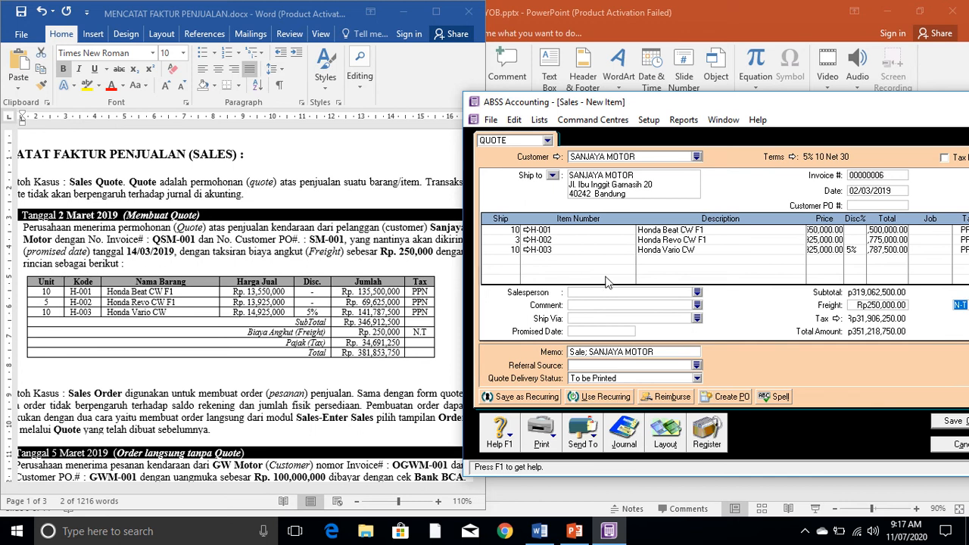
- Set the quote's promised date to 14/03/2019
click(578, 330)
text(14)
text(/03/2019)
key(Tab)
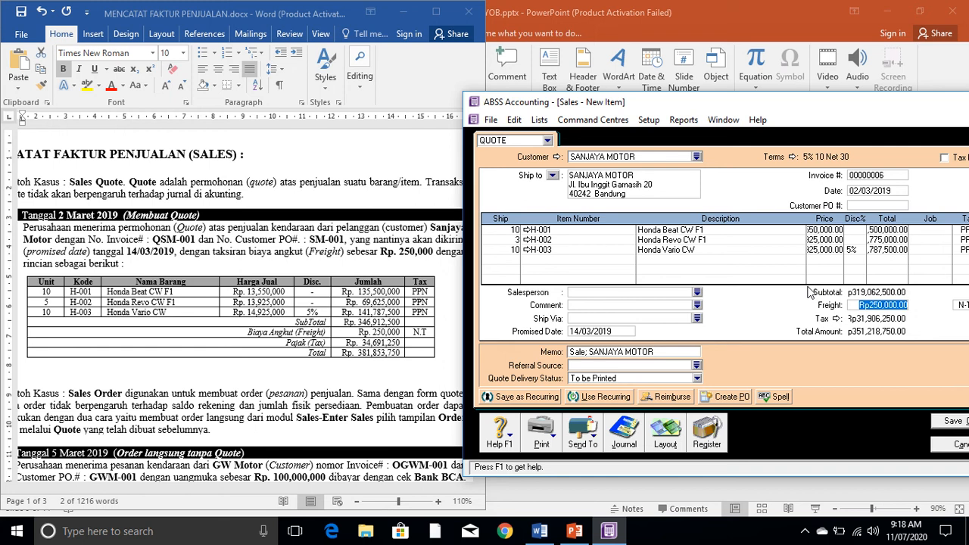
- Correct the Honda Revo CW F1 line's ship quantity to 5
click(515, 239)
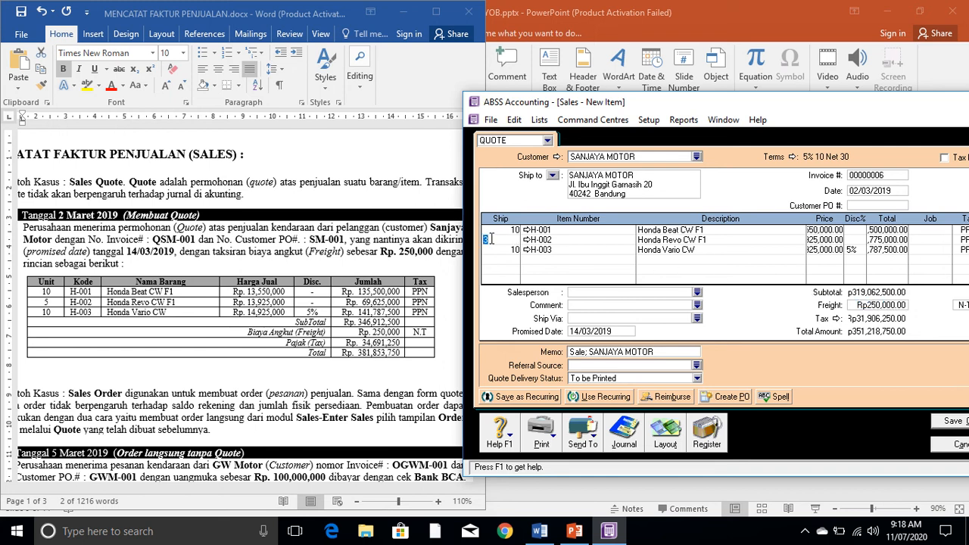
text(5)
key(Down)
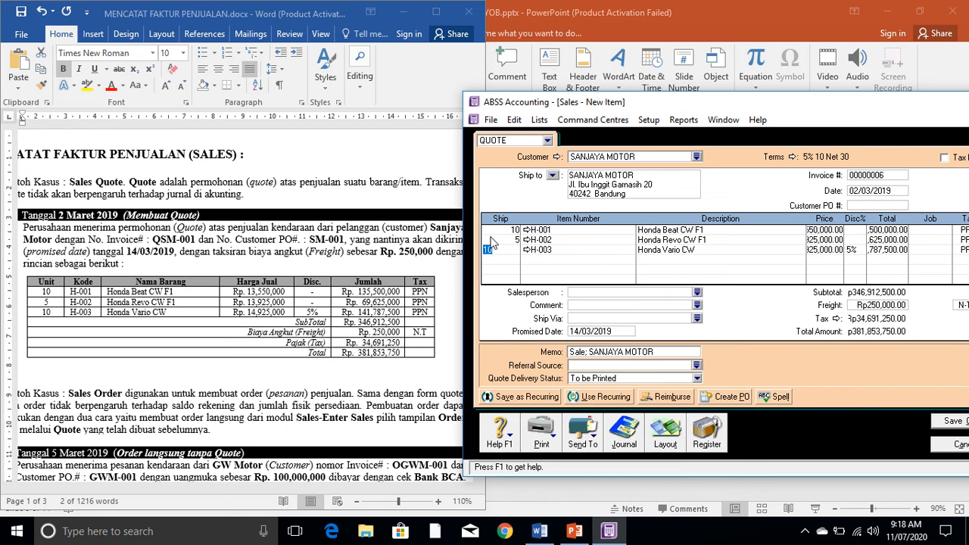
key(Down)
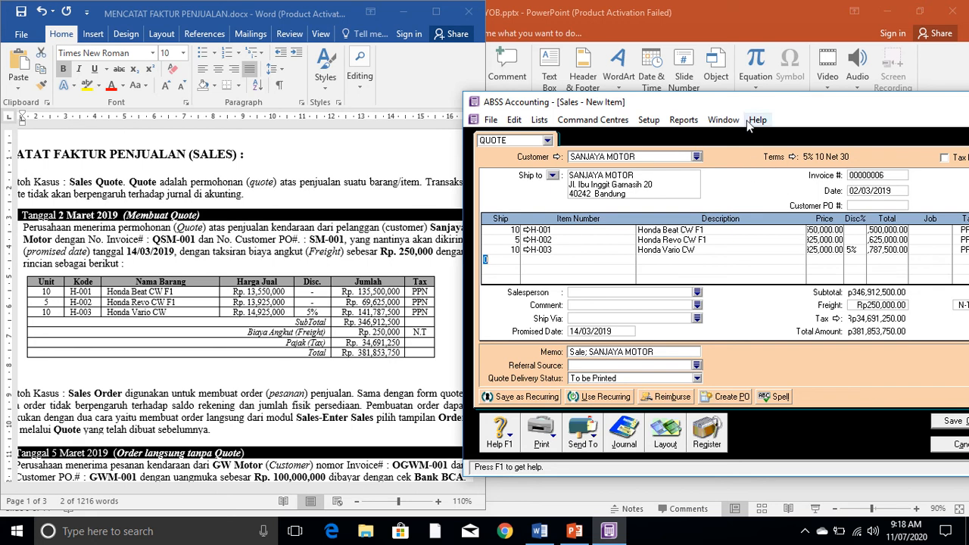
- Save the Sanjaya Motor quote, then view the sales register's quotes and return to the sales entry form
drag(749, 106, 656, 69)
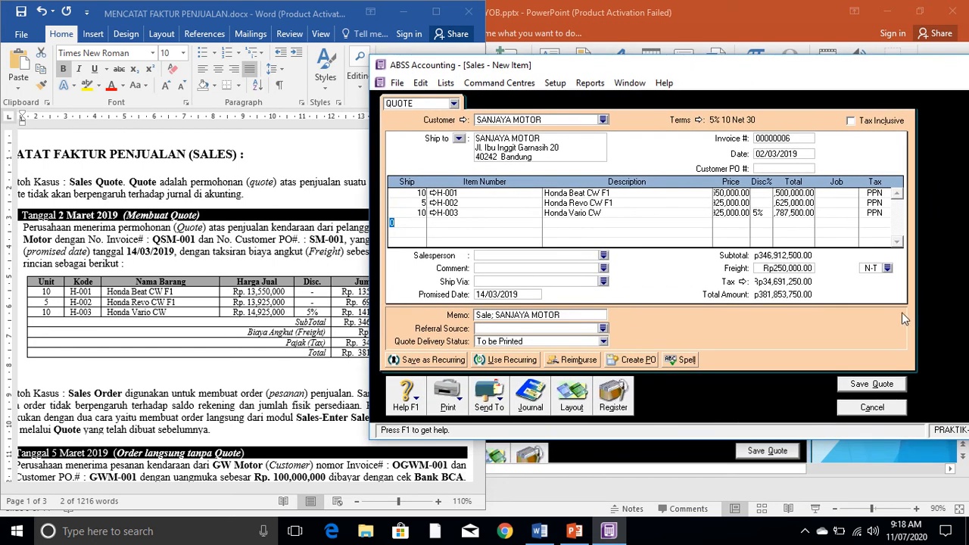
click(880, 385)
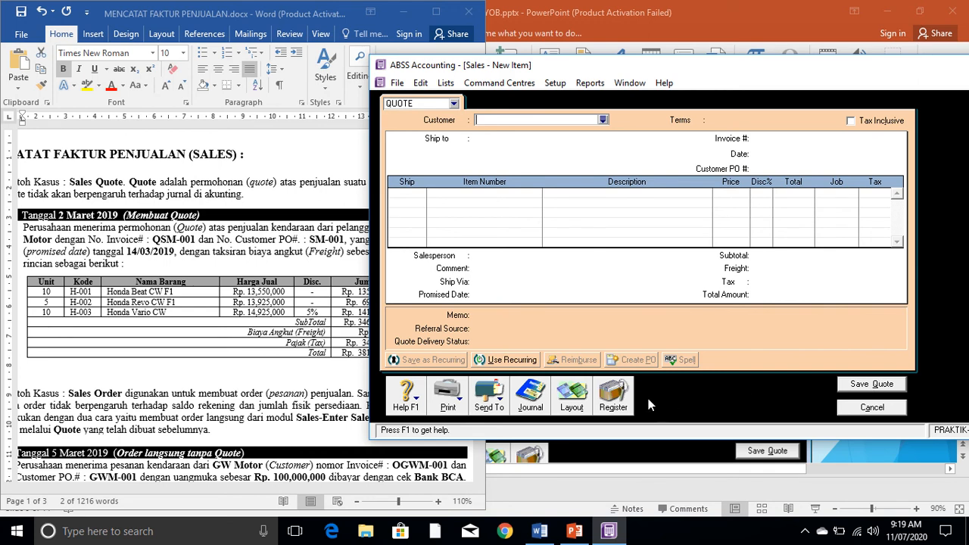
click(613, 398)
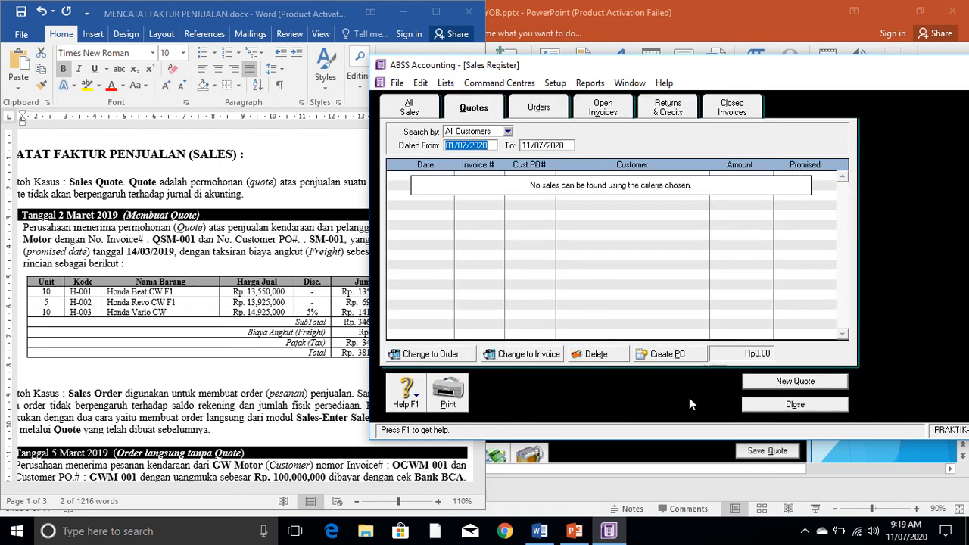
click(795, 405)
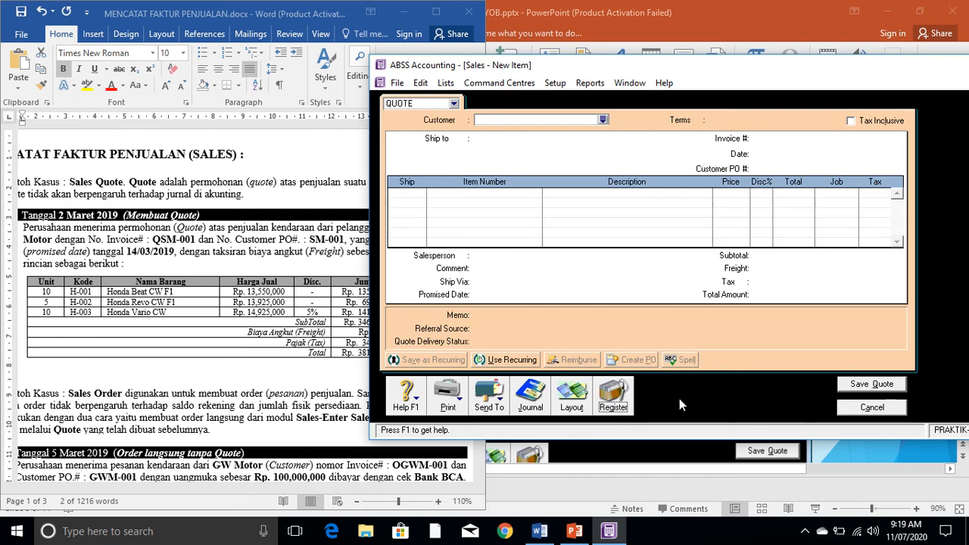
- View the sales register's quotes dated from 01/03/2019, then return to the sales entry form
click(615, 399)
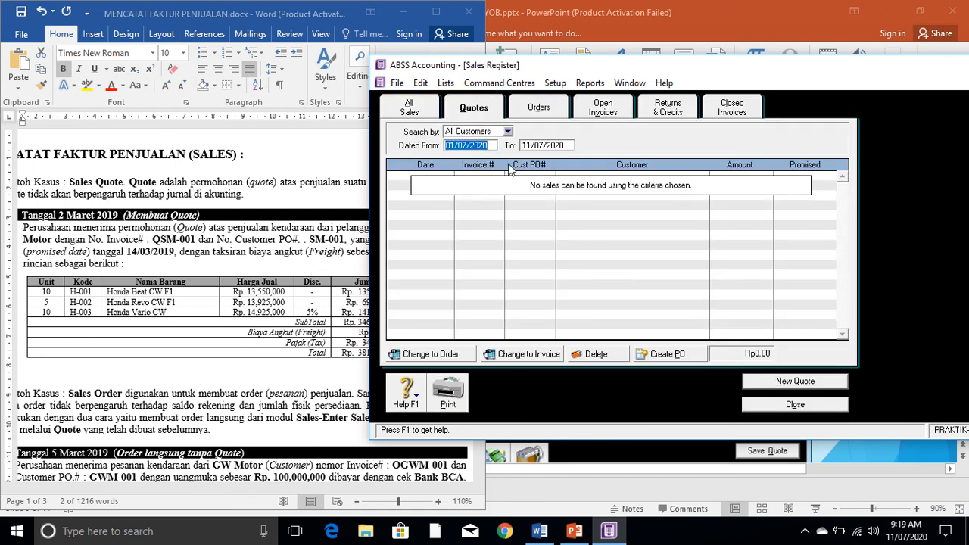
text(1/3/19)
key(Tab)
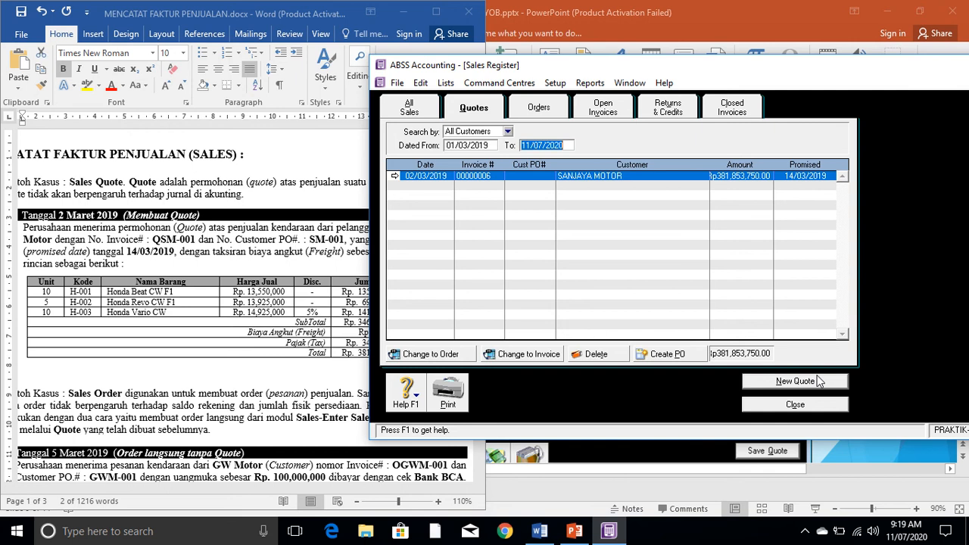
click(795, 405)
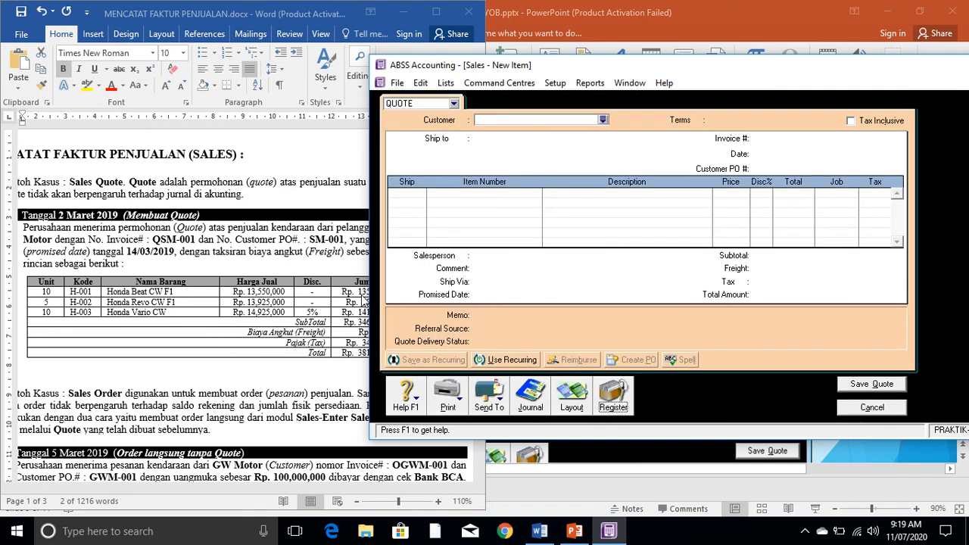
- Check the sales transaction journal from 01/03/2019, then return to the sales entry form
click(532, 397)
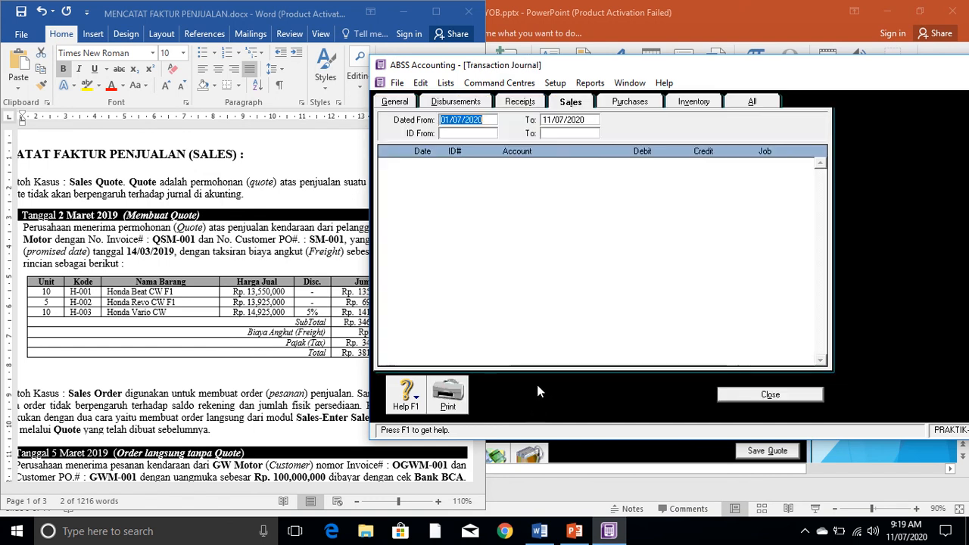
text(1)
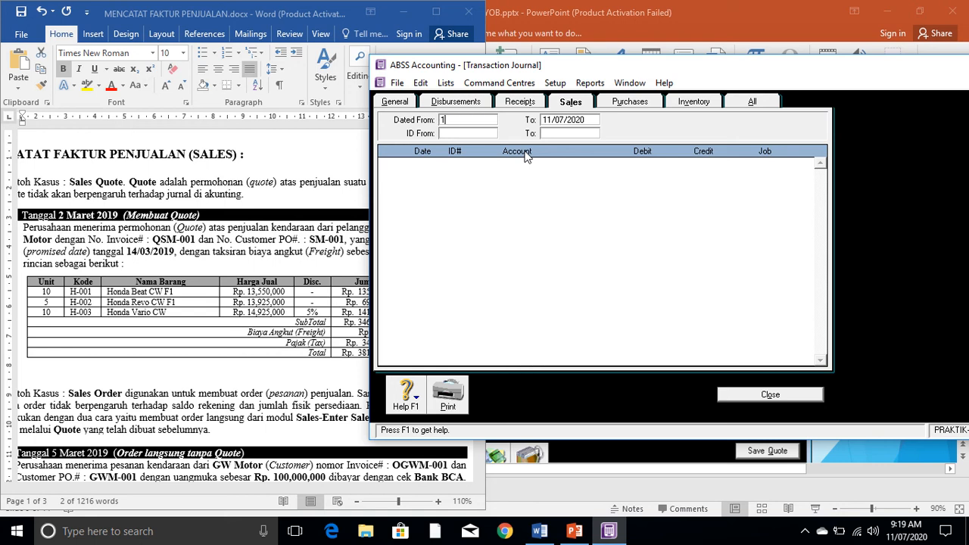
text(/3/19)
key(Tab)
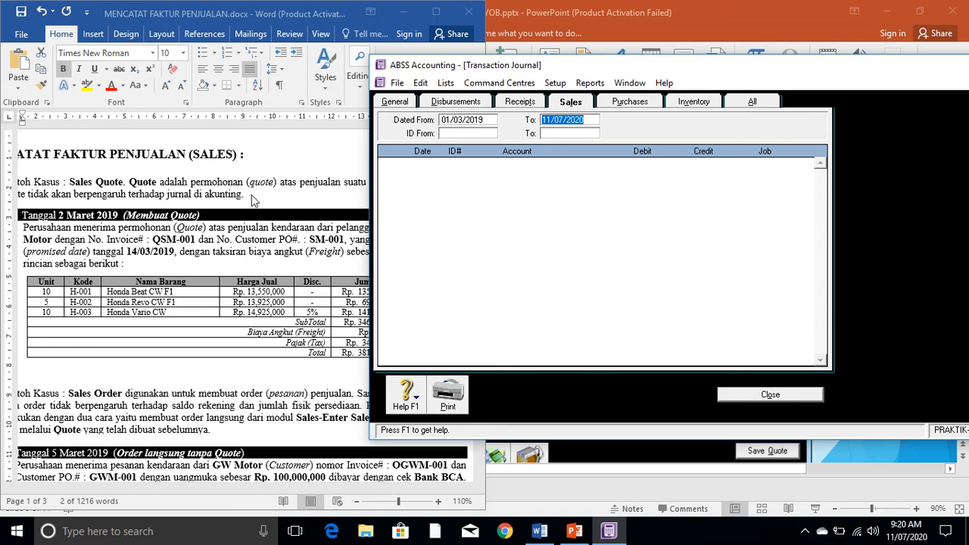
click(751, 394)
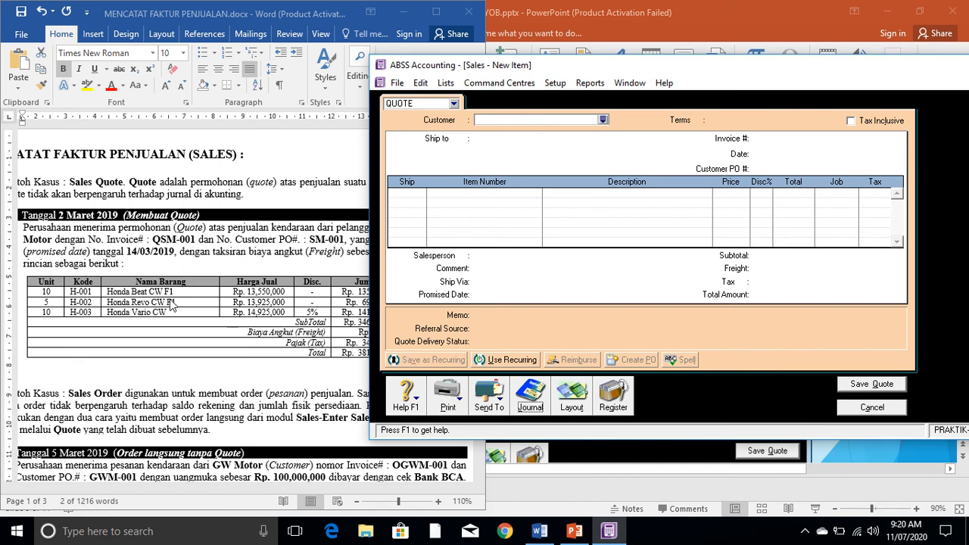
- Switch to the Word case document, enlarge it to 160%, and read the 5 March 2019 GW Motor order through its payment rows
click(217, 376)
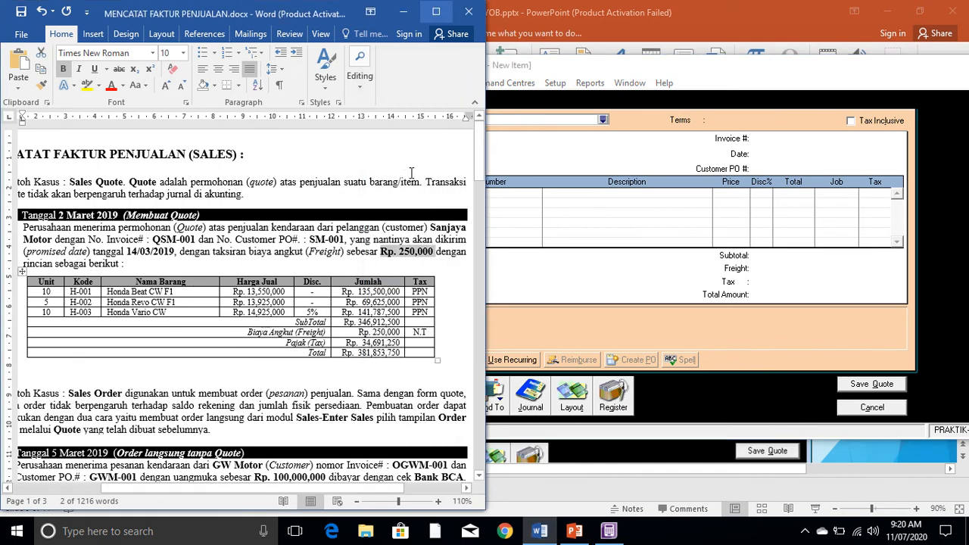
click(480, 476)
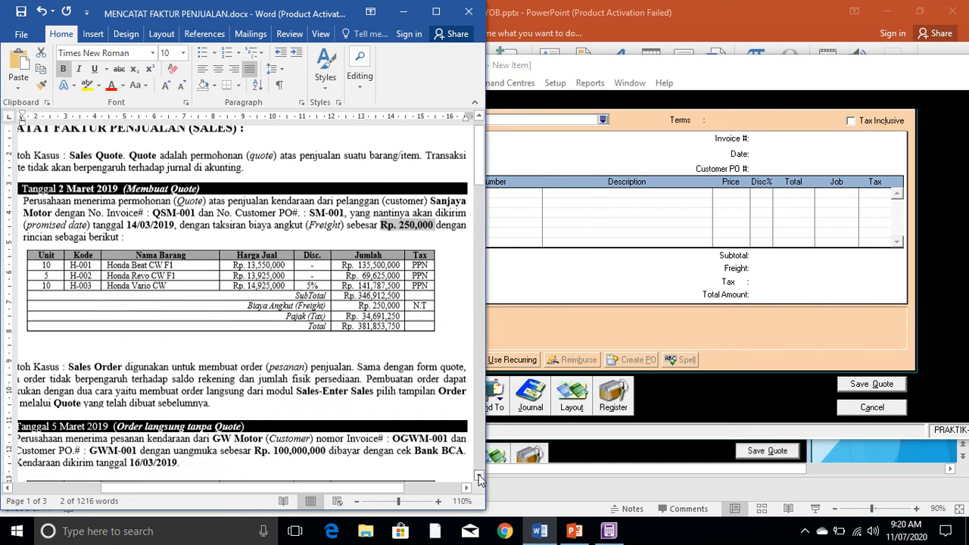
scroll(480, 475, down, 3)
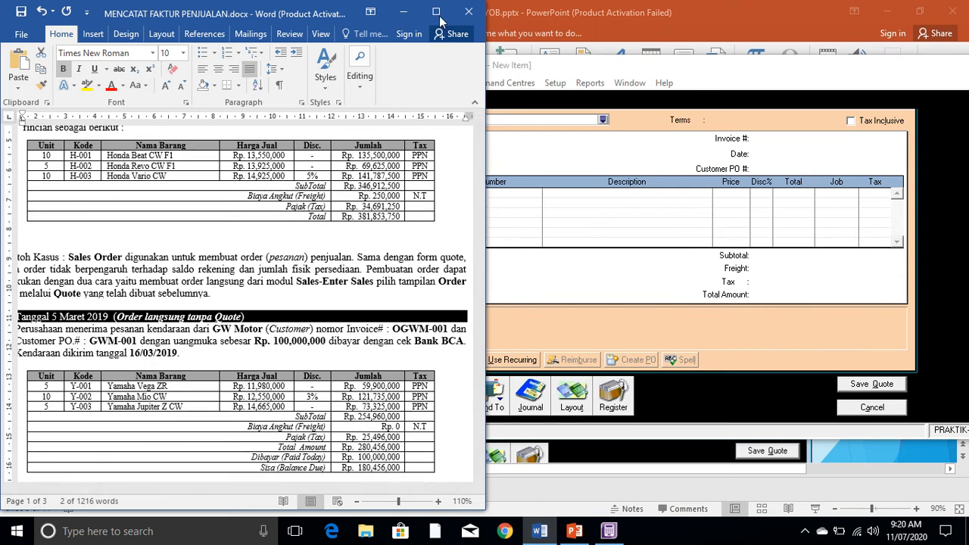
click(438, 13)
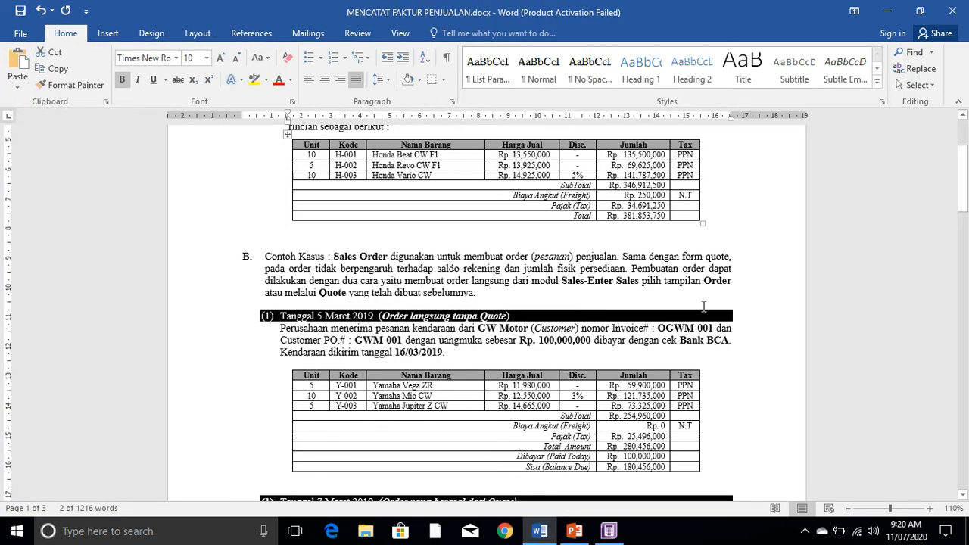
click(929, 510)
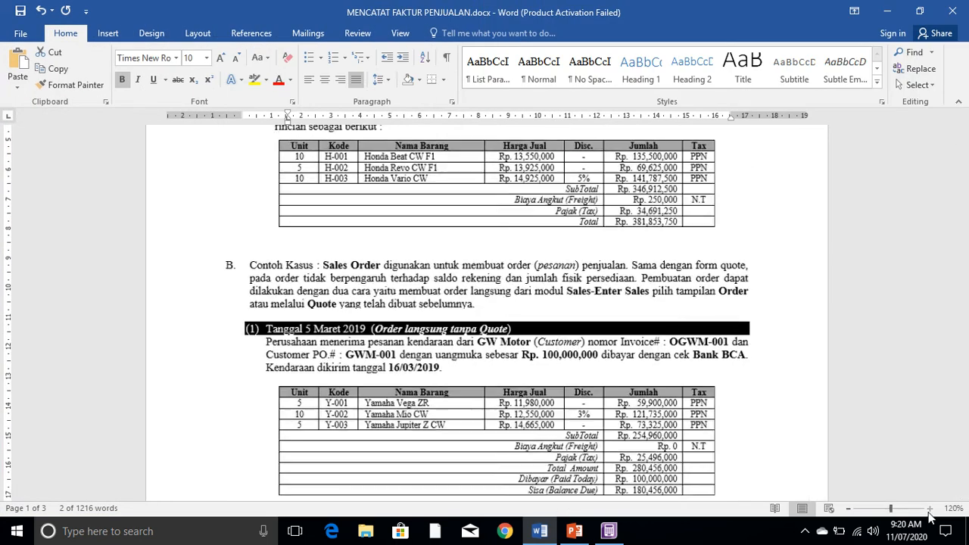
click(929, 509)
click(929, 510)
click(929, 510)
click(929, 510)
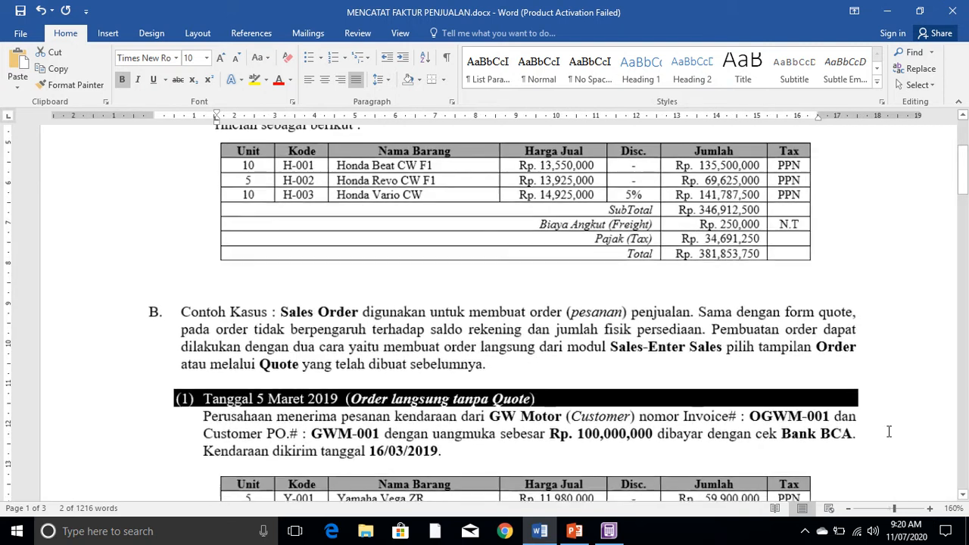
scroll(795, 230, down, 1)
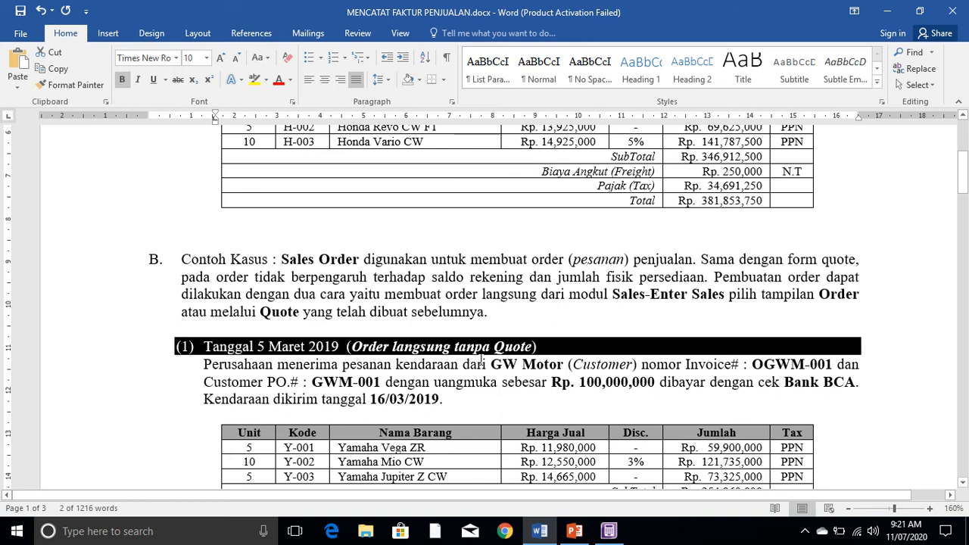
scroll(481, 352, down, 1)
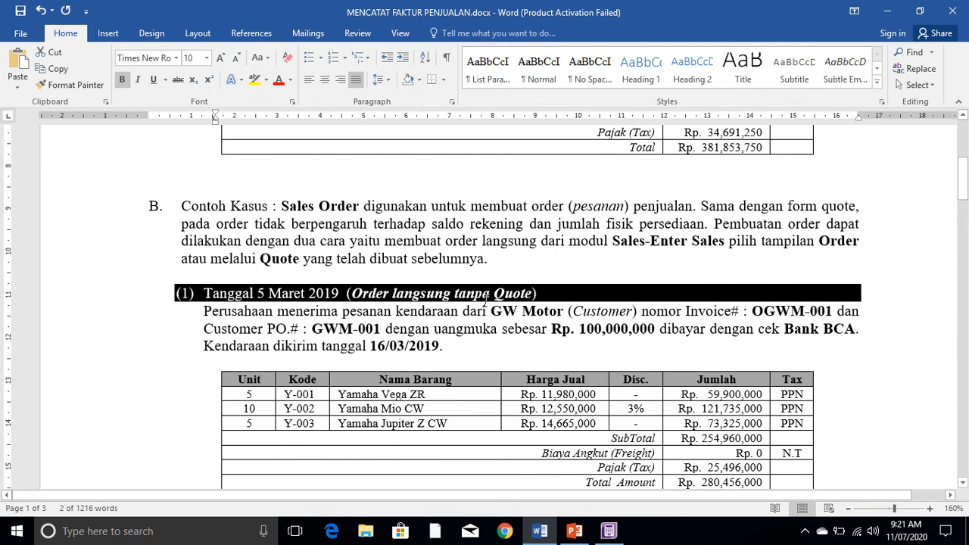
scroll(485, 299, down, 1)
scroll(487, 301, down, 1)
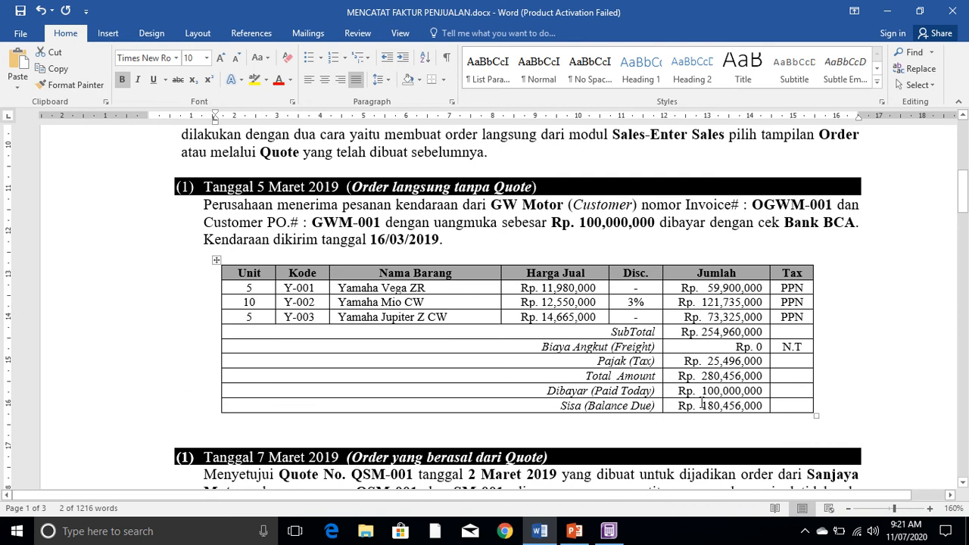
drag(681, 391, 759, 389)
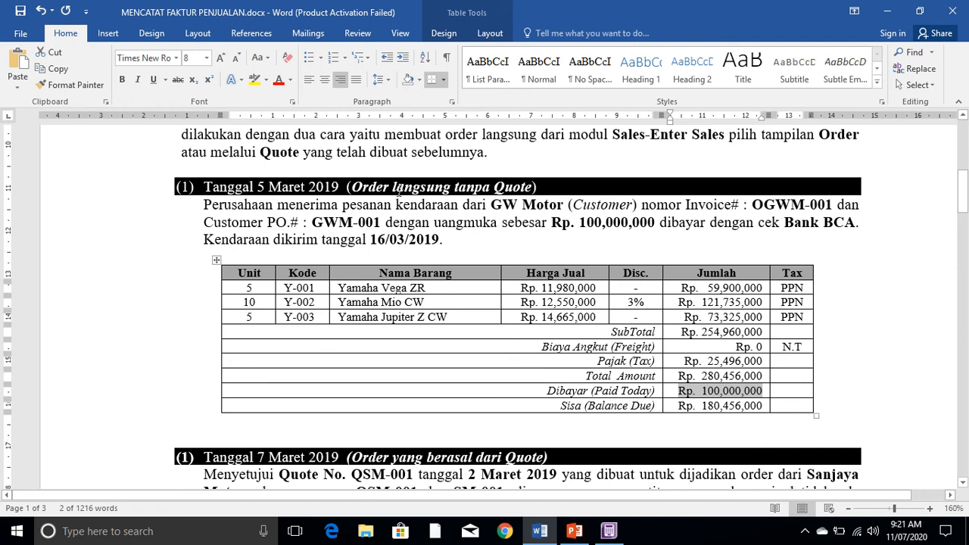
- Restore the Word window at 110% zoom with the GW Motor order table in view, and reposition the ABSS Accounting window beside it
click(921, 11)
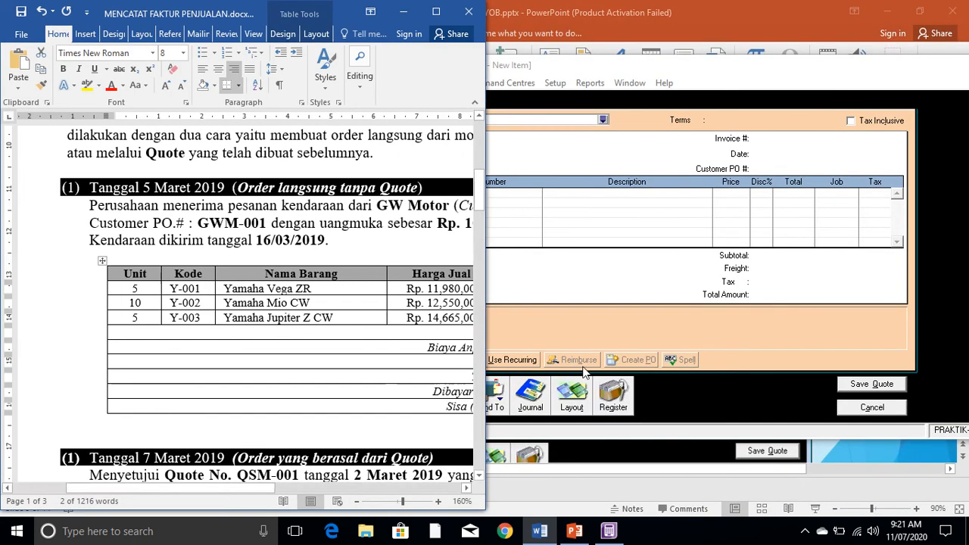
click(357, 504)
click(358, 504)
click(358, 503)
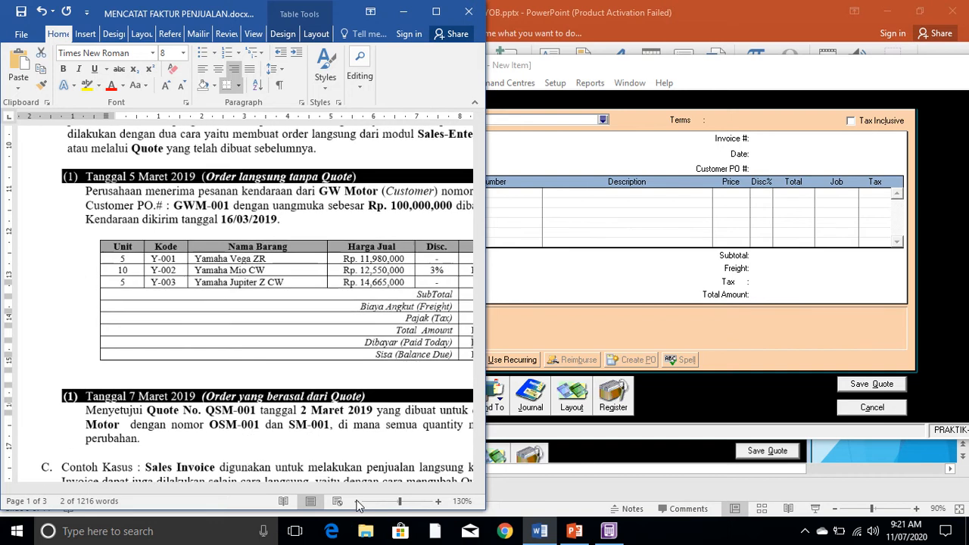
click(358, 504)
click(358, 504)
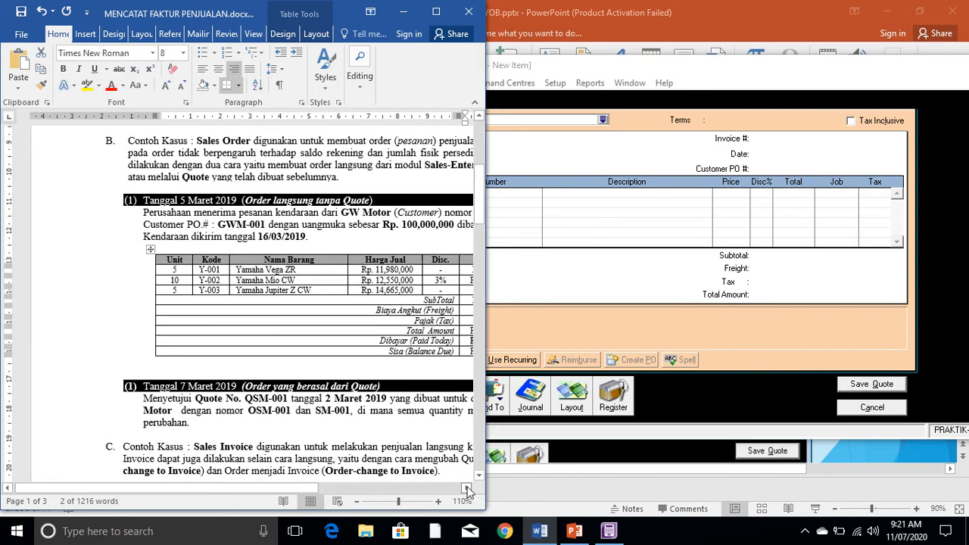
click(468, 489)
click(467, 489)
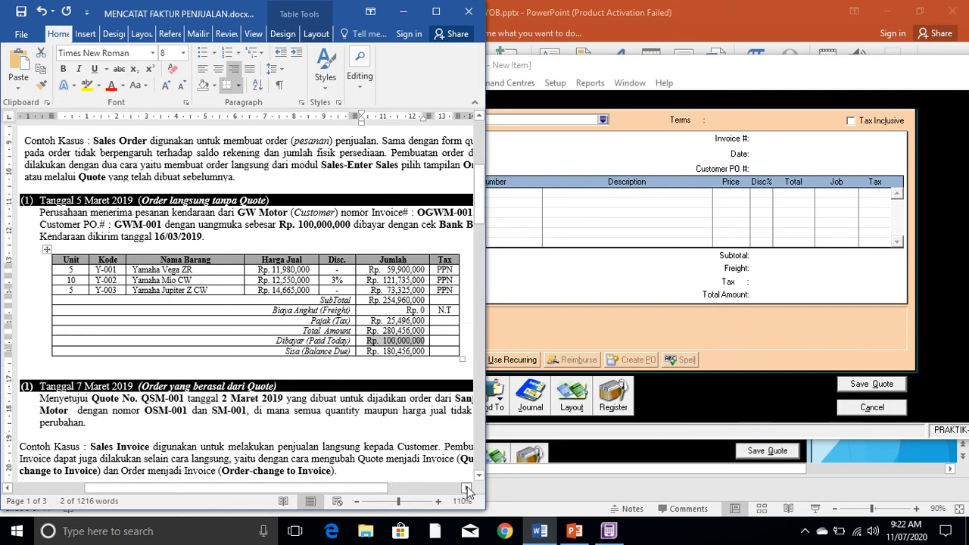
click(724, 69)
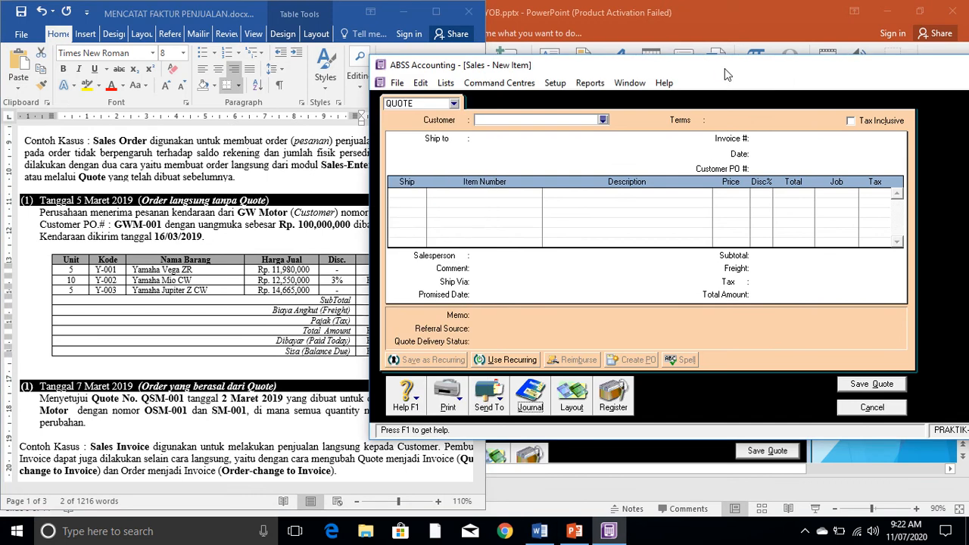
drag(687, 65, 729, 55)
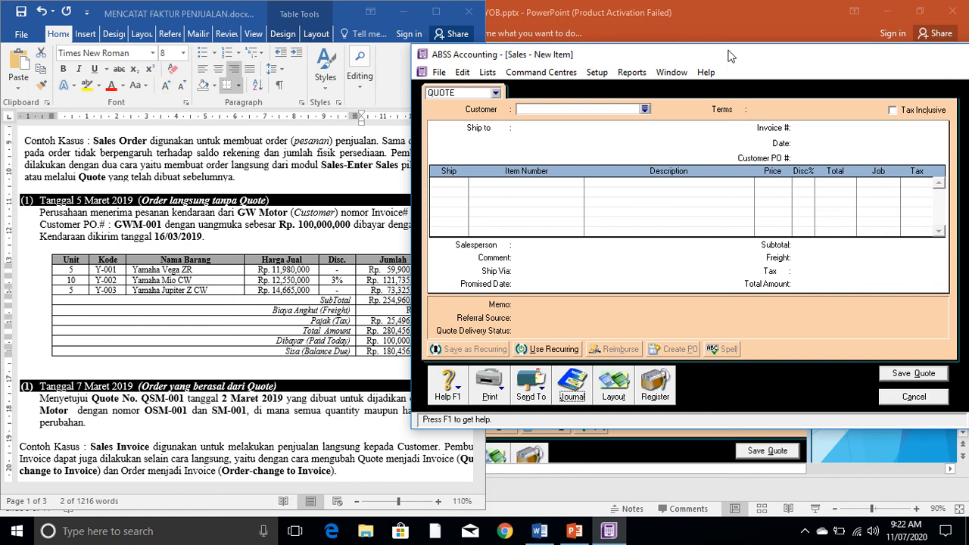
drag(743, 54, 709, 116)
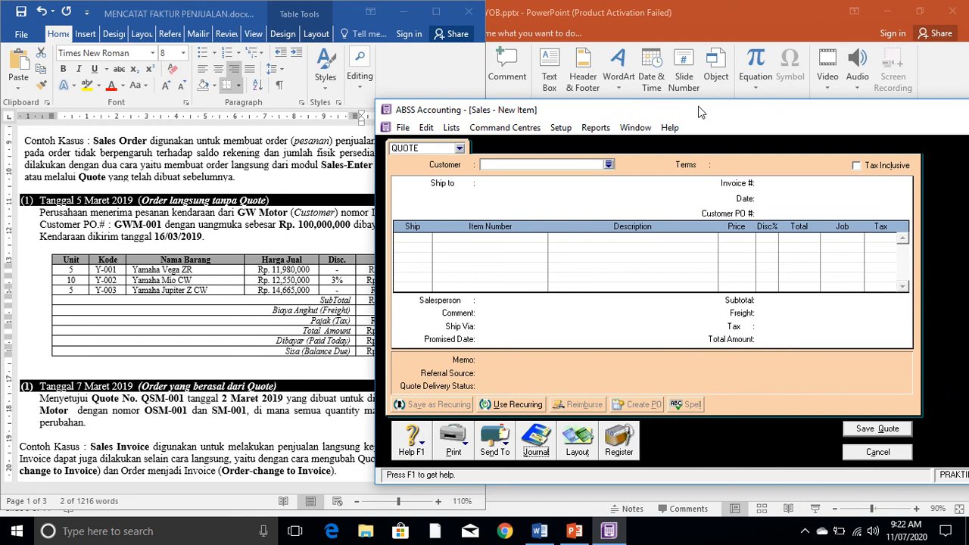
drag(700, 111, 715, 63)
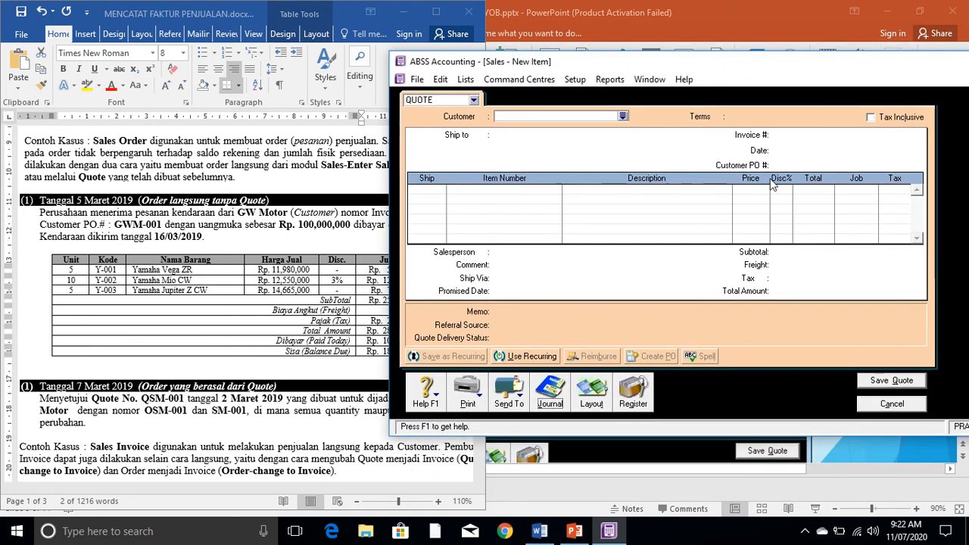
- Close the blank quote form, reopen Enter Sales, and set the sale type to ORDER
click(891, 405)
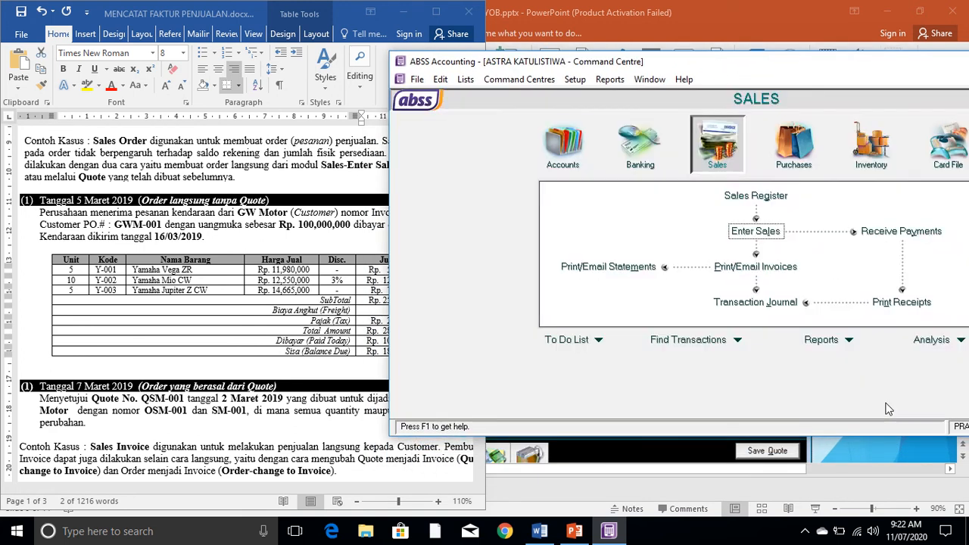
click(755, 232)
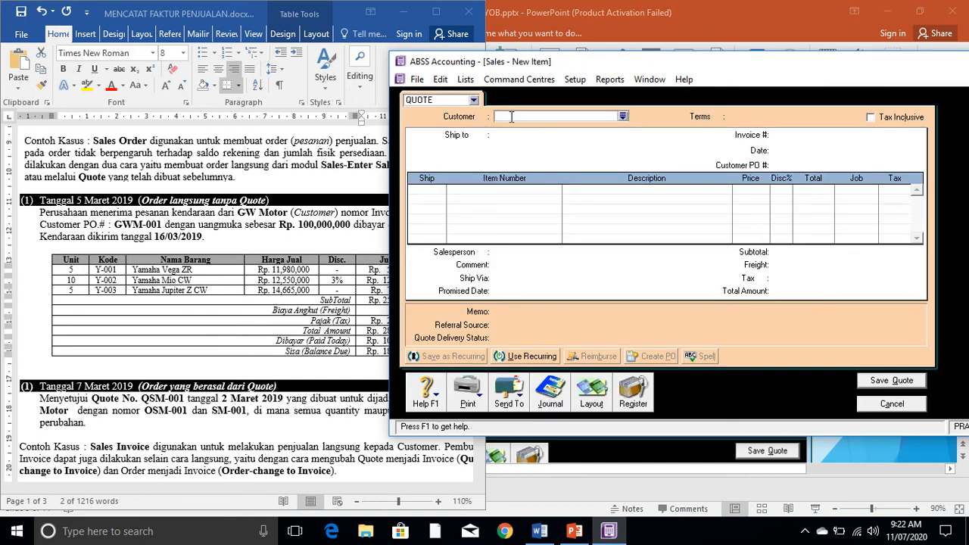
click(474, 100)
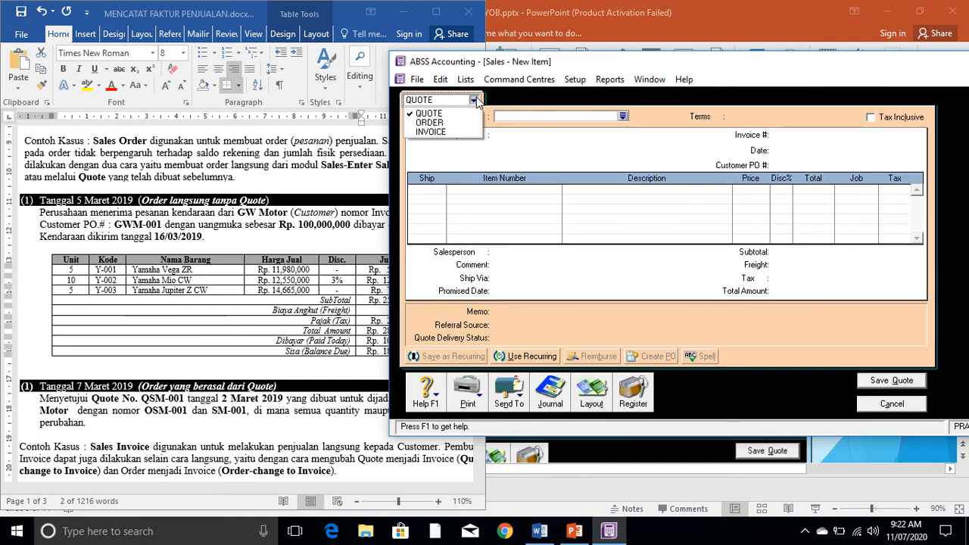
click(445, 123)
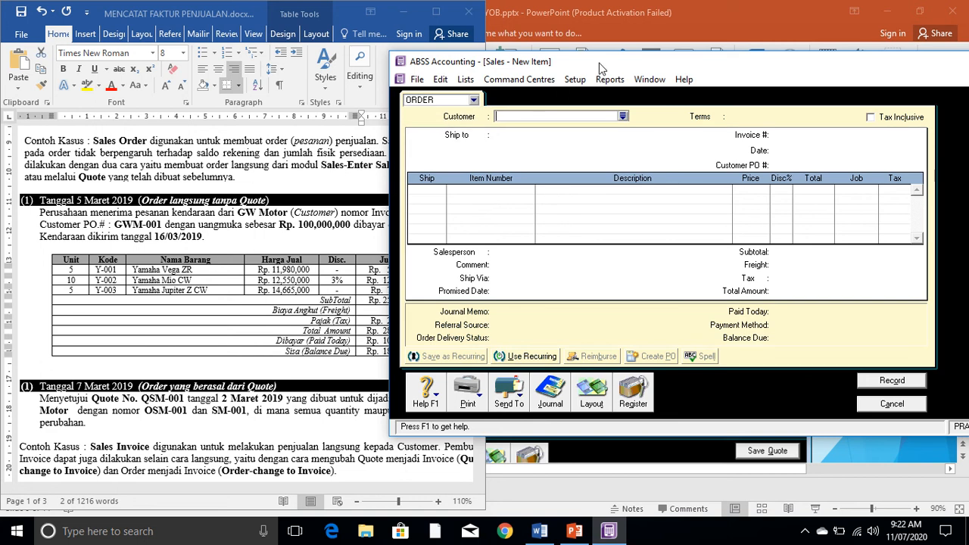
- Choose GW MOTOR as the order's customer and continue past the credit limit warning
drag(600, 63, 670, 56)
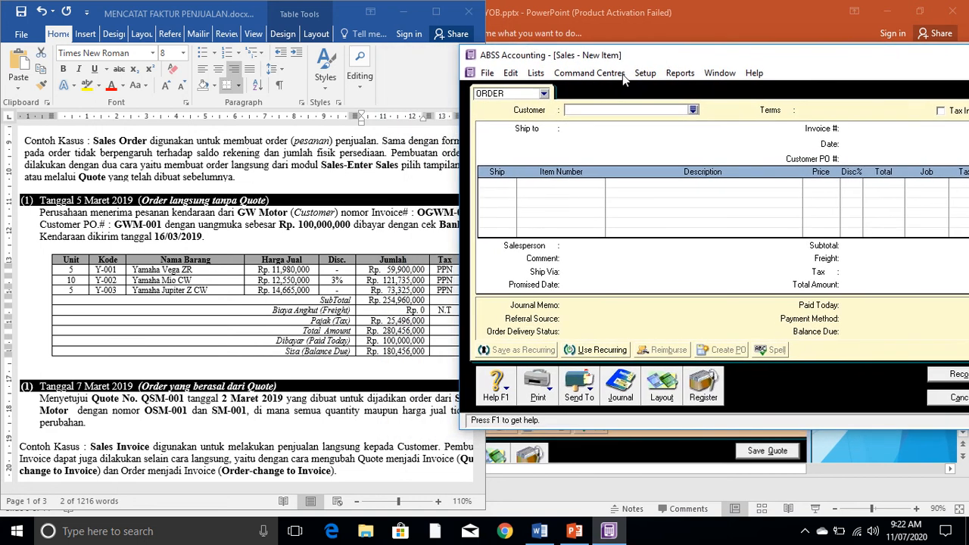
click(693, 111)
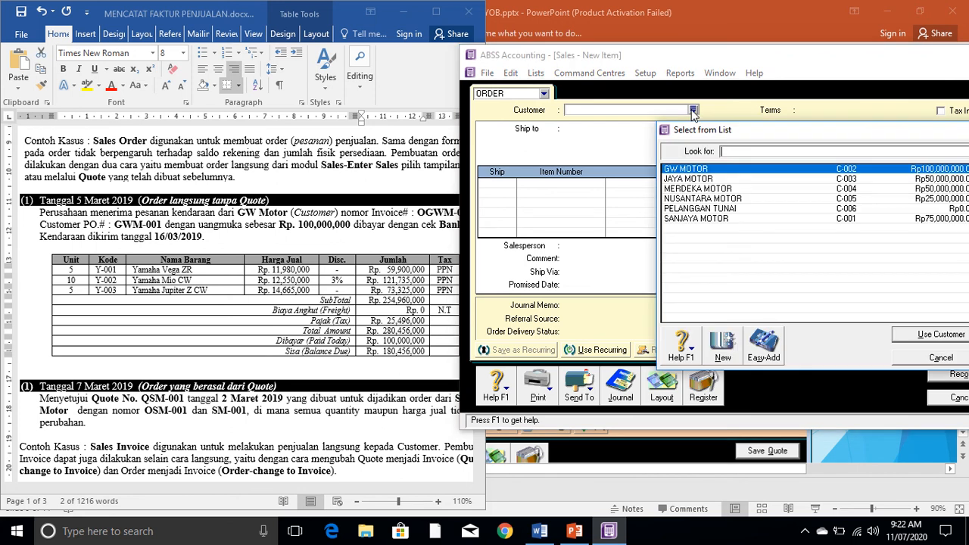
click(681, 170)
double_click(682, 173)
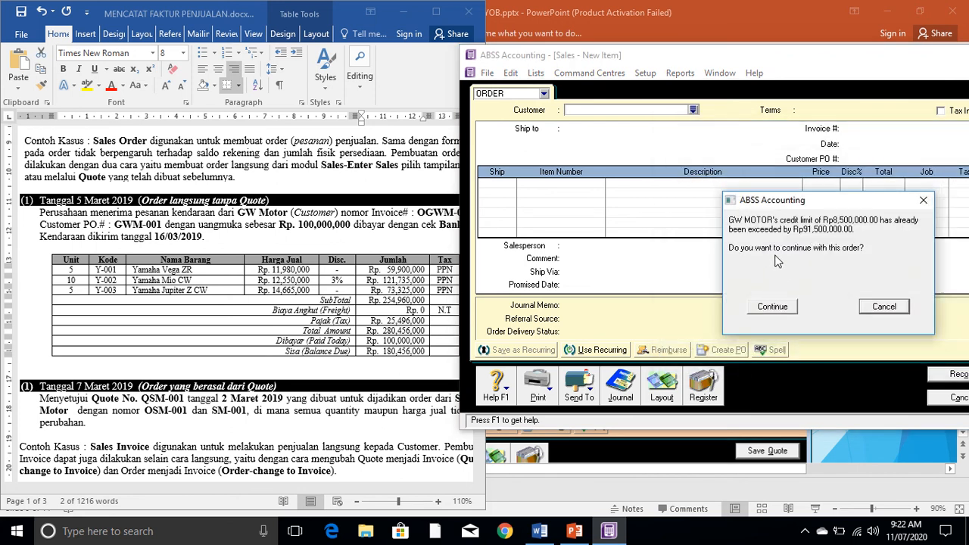
click(772, 307)
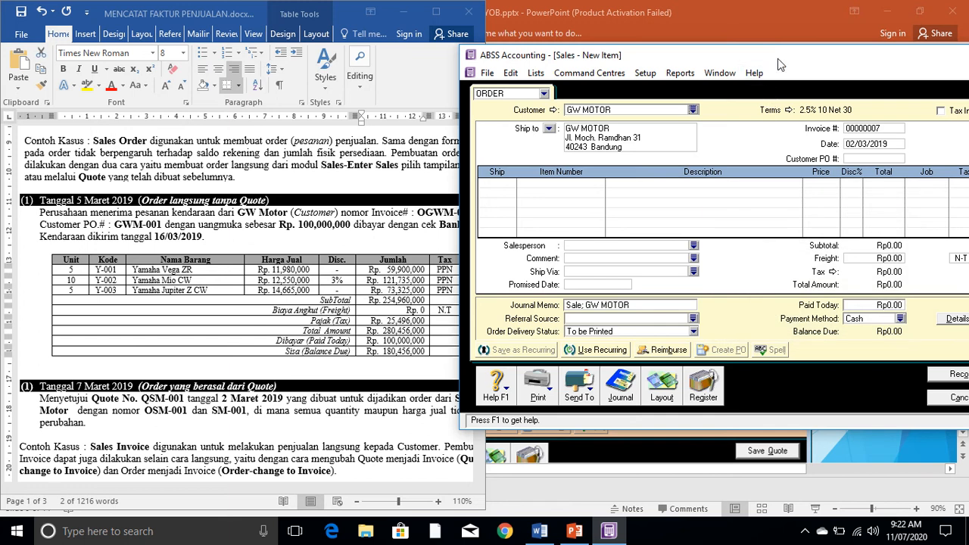
drag(778, 59, 638, 65)
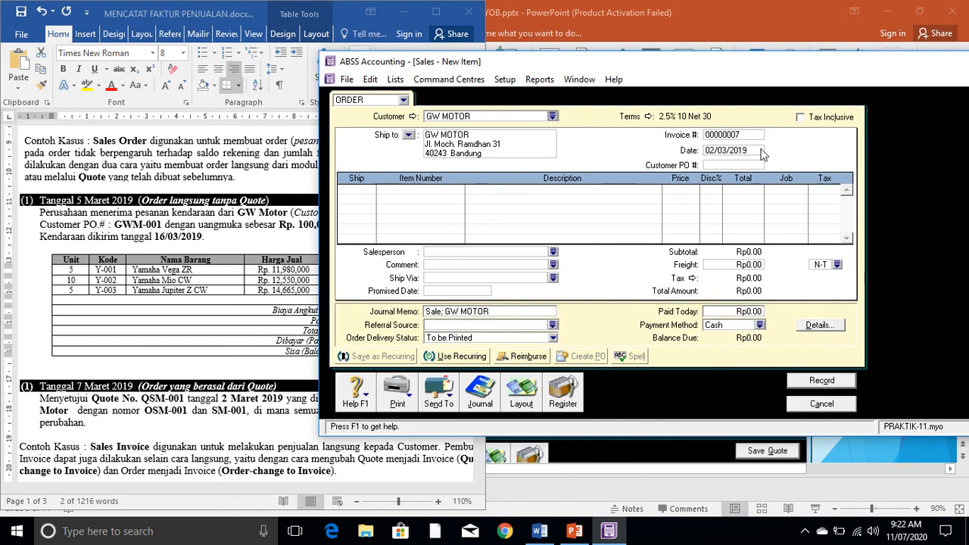
- Date the GW Motor order 05/03/2019 and shift the ABSS window to uncover the case table's discount column
click(714, 153)
click(714, 149)
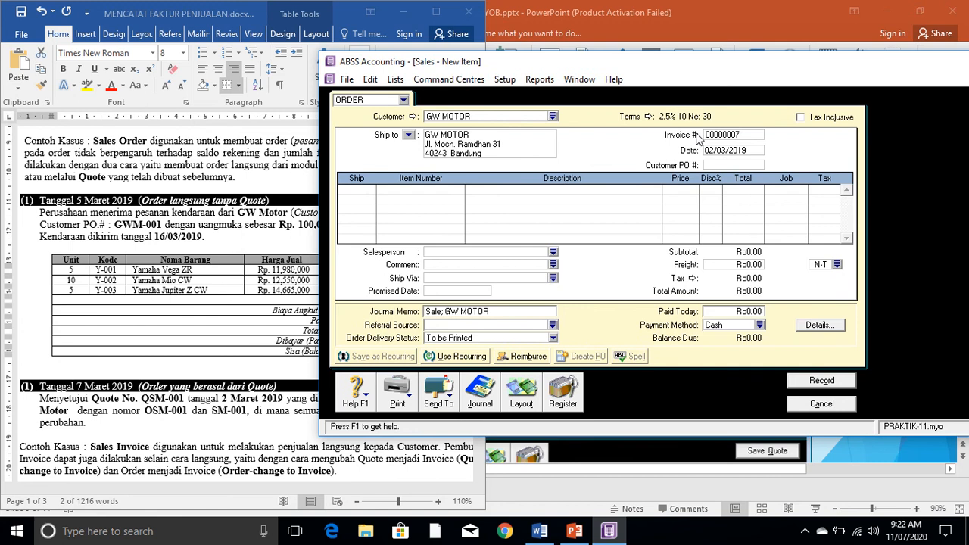
key(BackSpace)
text(5)
key(Tab)
drag(556, 62, 597, 61)
- Enter ship quantities of 5, 10 and 5 on the first three lines of the order
click(404, 189)
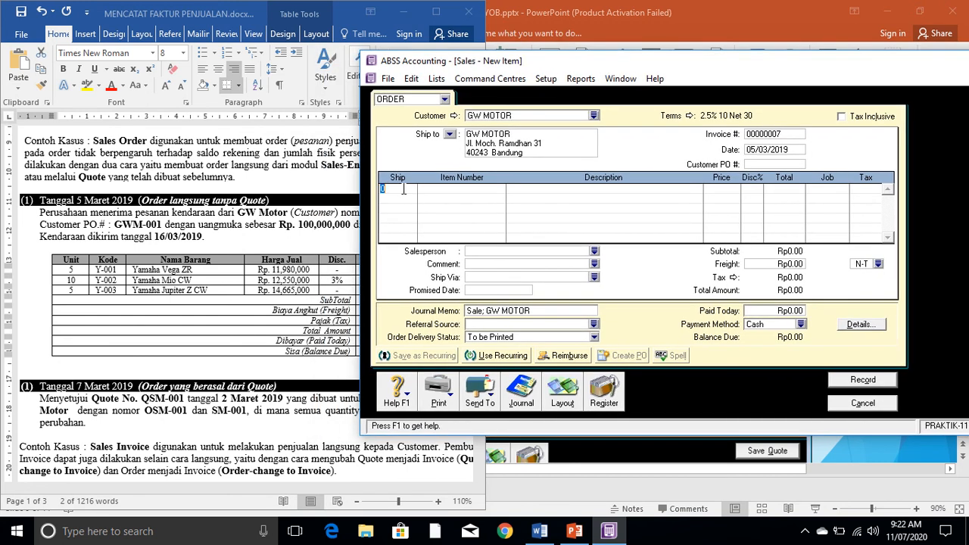
key(Return)
text(10)
key(Return)
text(5)
key(Return)
- Assign items Y-001 Yamaha Vega ZR, Y-002 Yamaha Mio CW and Y-003 Yamaha Jupiter Z CW to the three lines
click(468, 189)
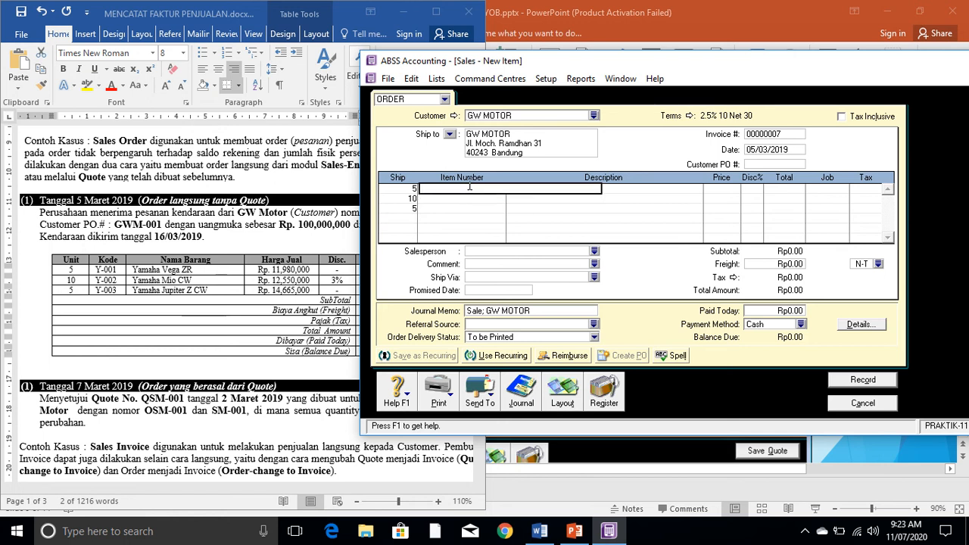
key(Return)
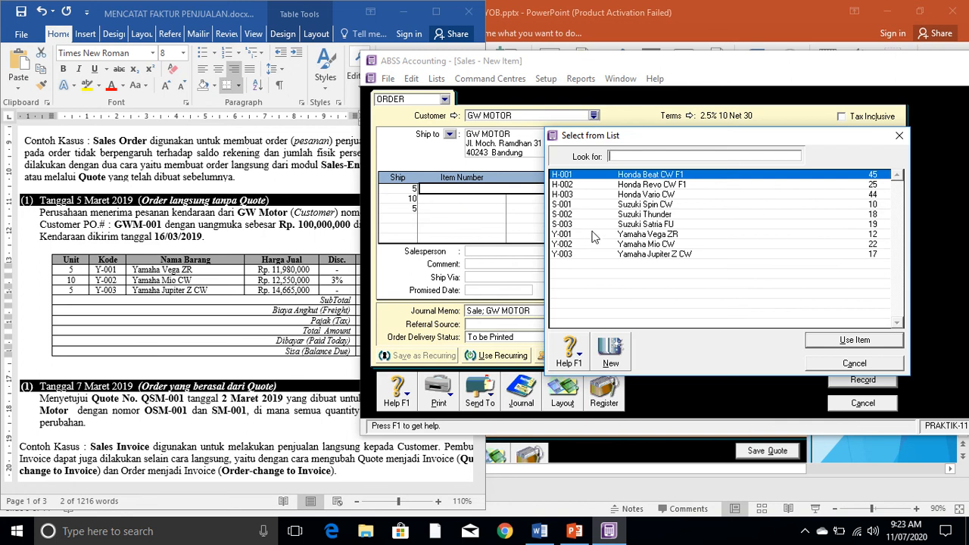
double_click(625, 235)
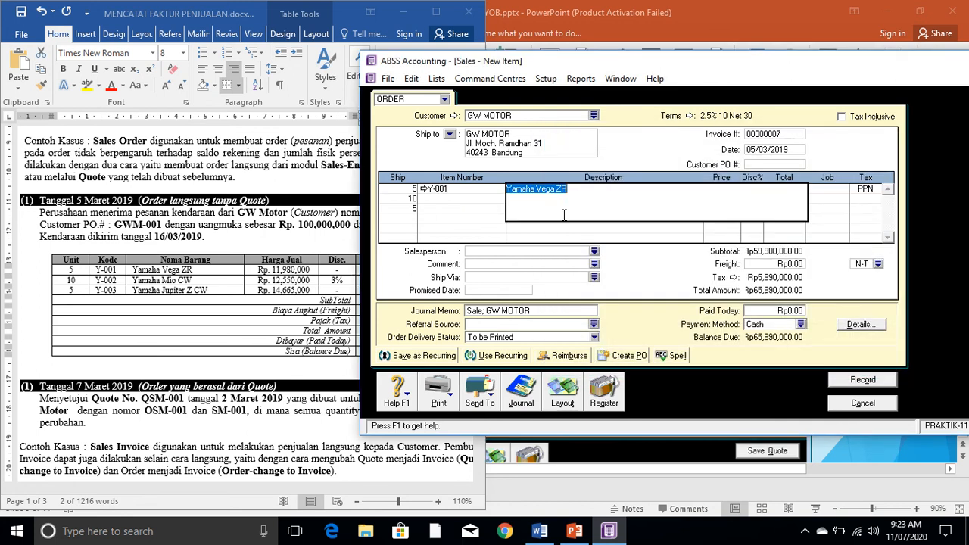
click(450, 198)
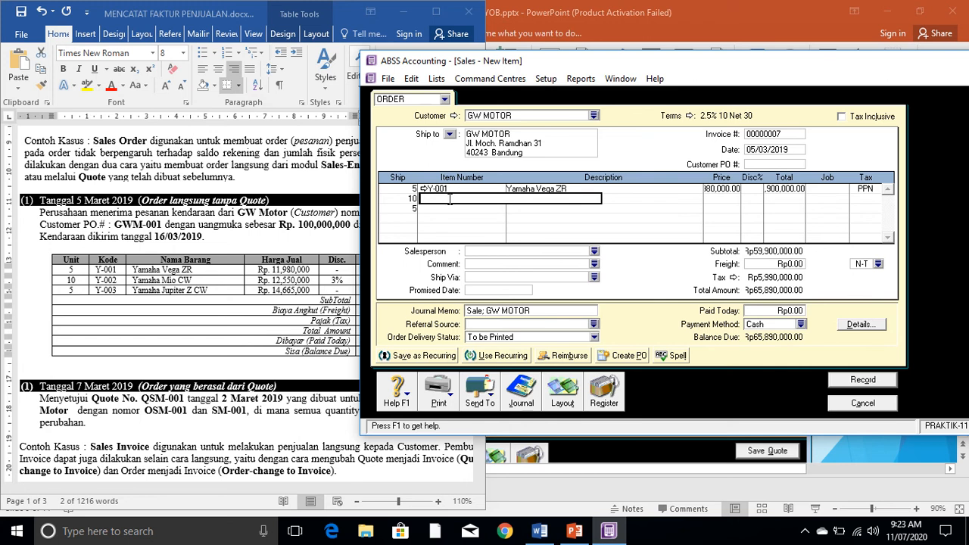
key(Return)
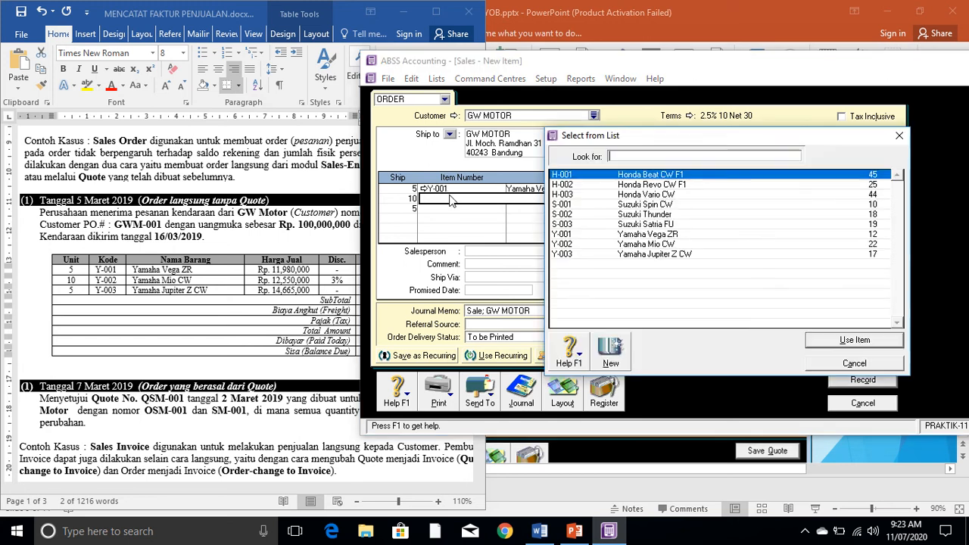
double_click(651, 245)
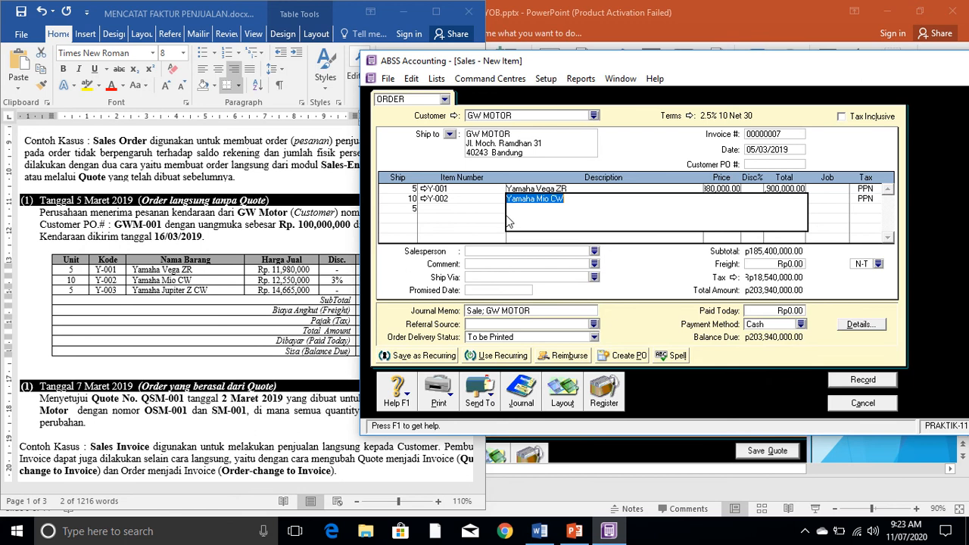
click(443, 209)
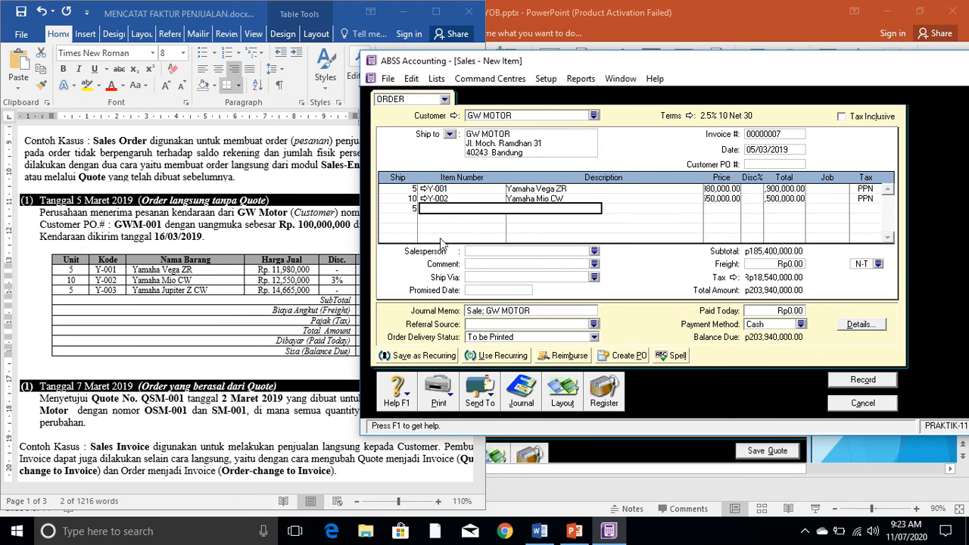
key(Tab)
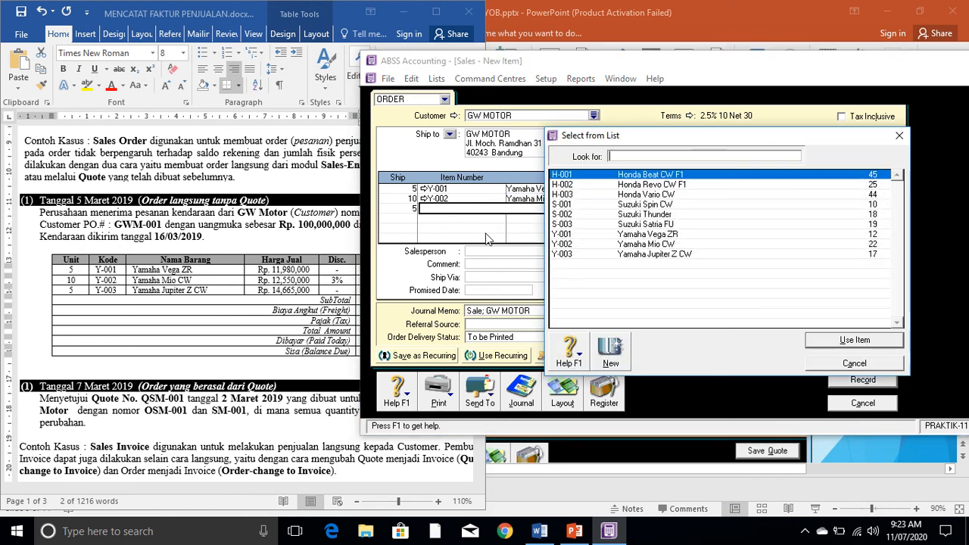
double_click(600, 254)
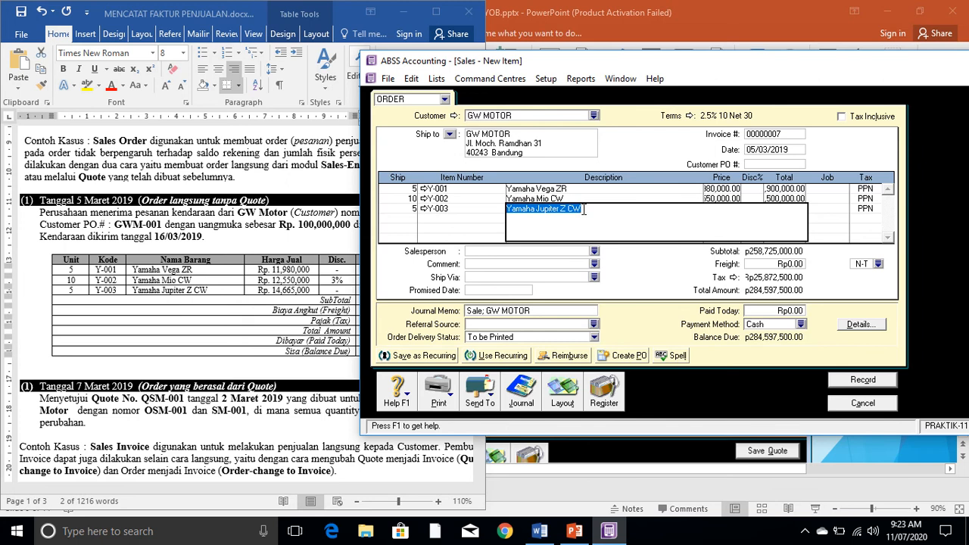
- Give the Yamaha Mio CW line a 3% discount
key(Tab)
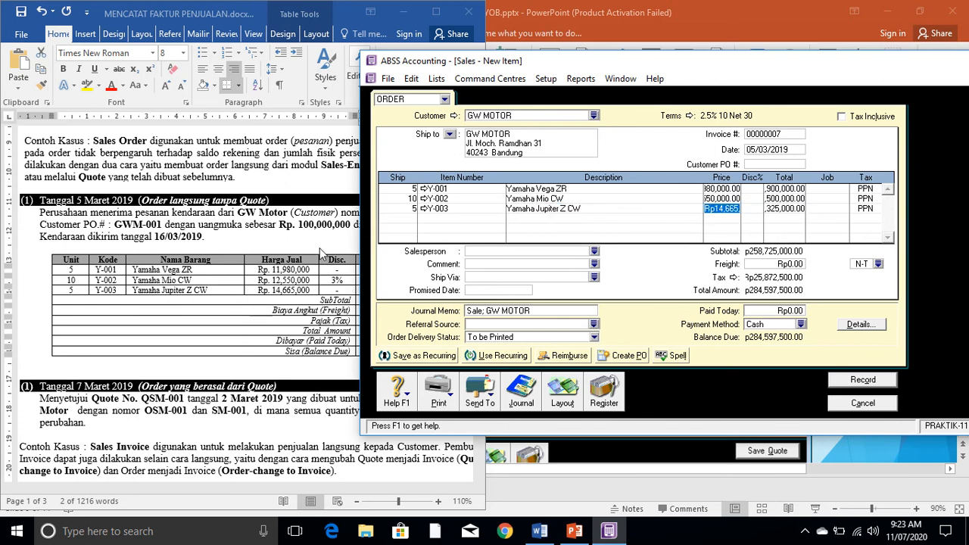
click(752, 199)
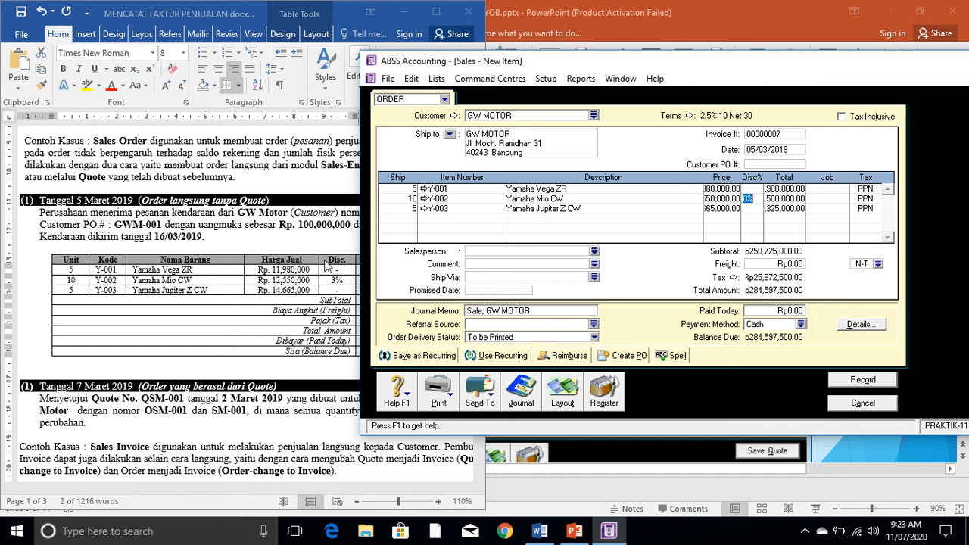
text(3)
key(Return)
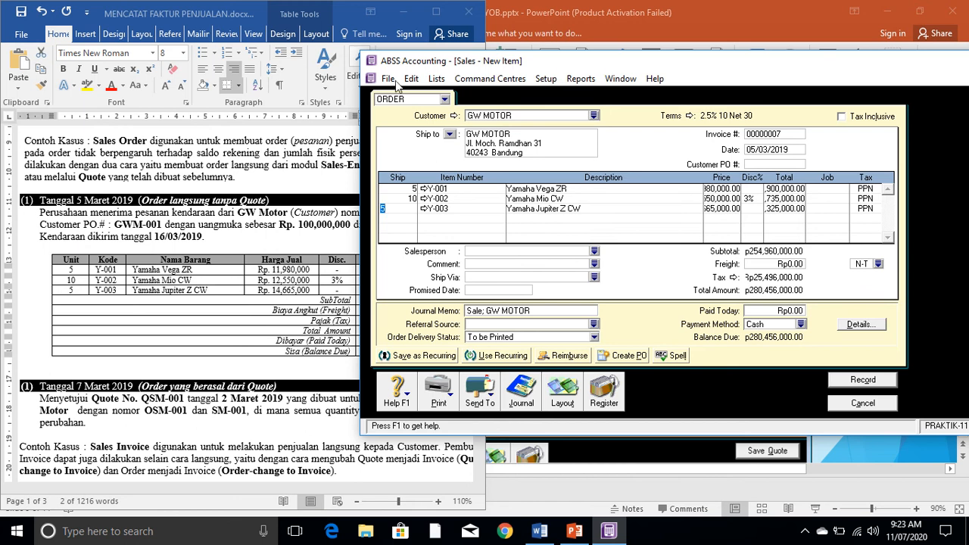
- Reposition the ABSS window beside the case document and set the order's promised date to 16/03/2019
drag(595, 65, 734, 21)
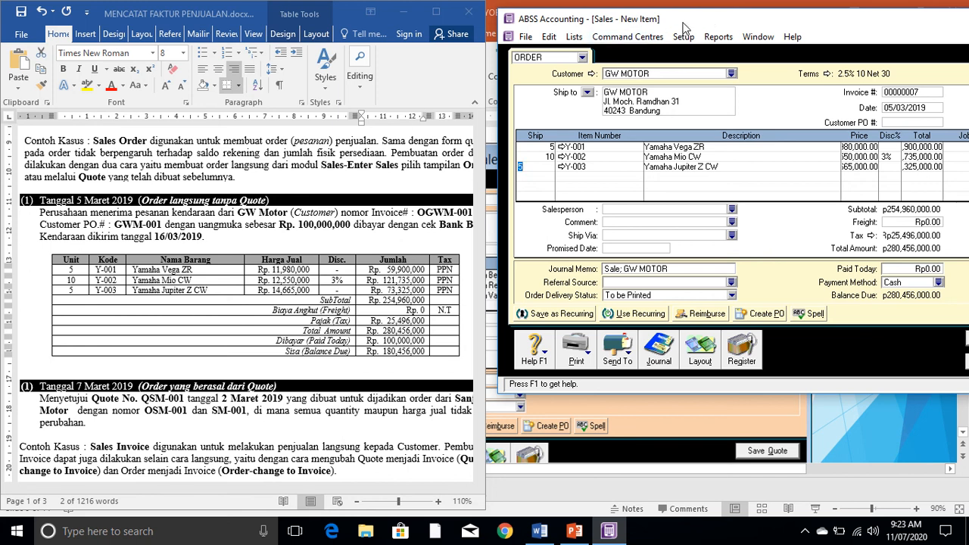
drag(683, 27, 569, 25)
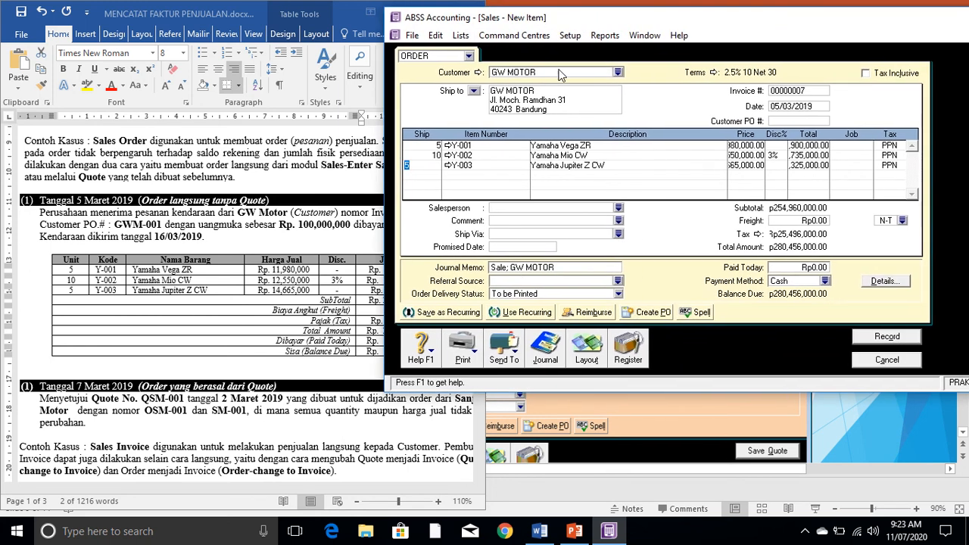
click(500, 247)
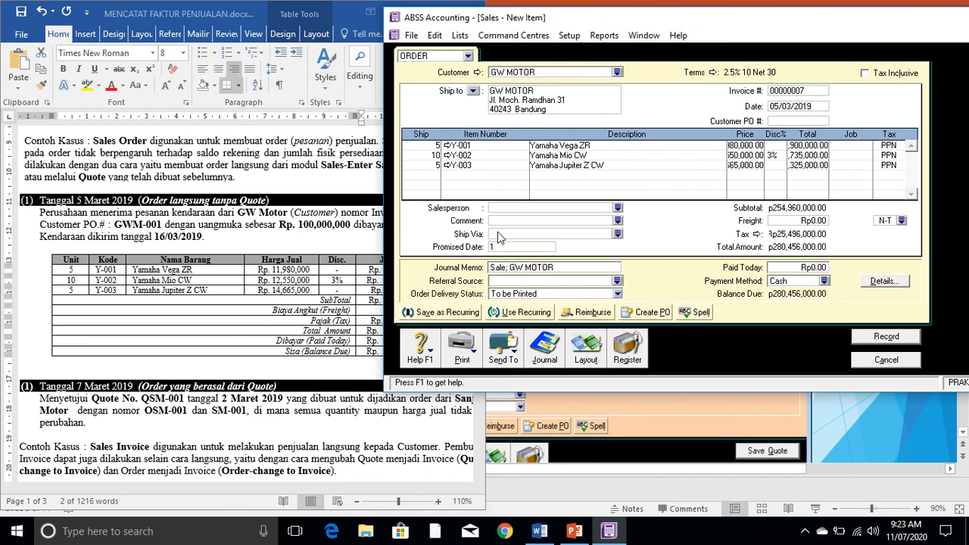
text(3/19)
key(Tab)
- Consult the down payment row in the Word table and enter 100,000,000 as the amount paid today
click(318, 225)
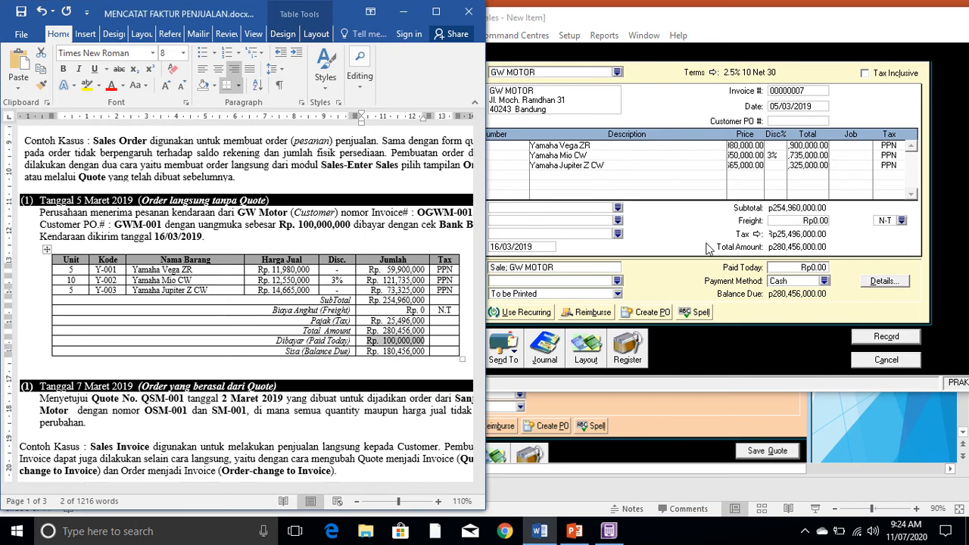
click(797, 271)
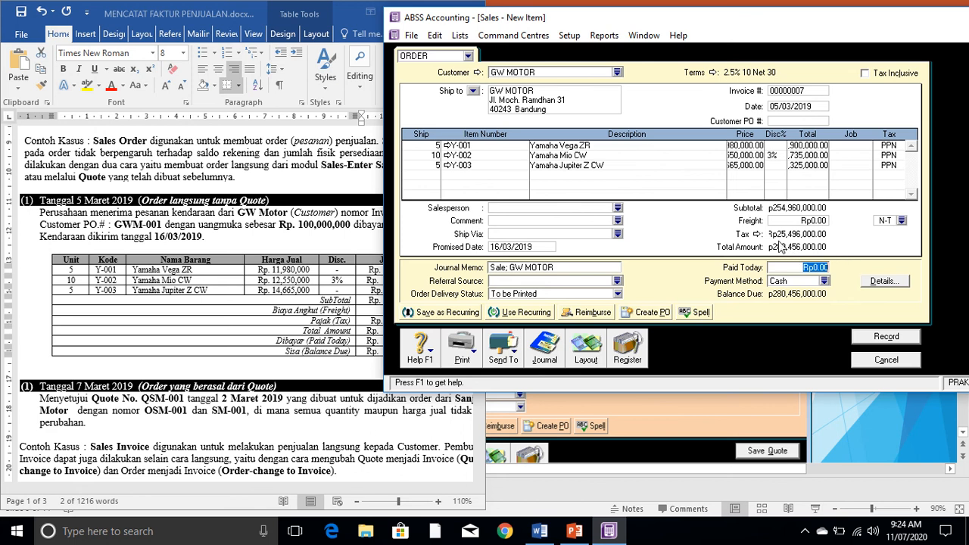
text(100,)
text(000,000)
key(Tab)
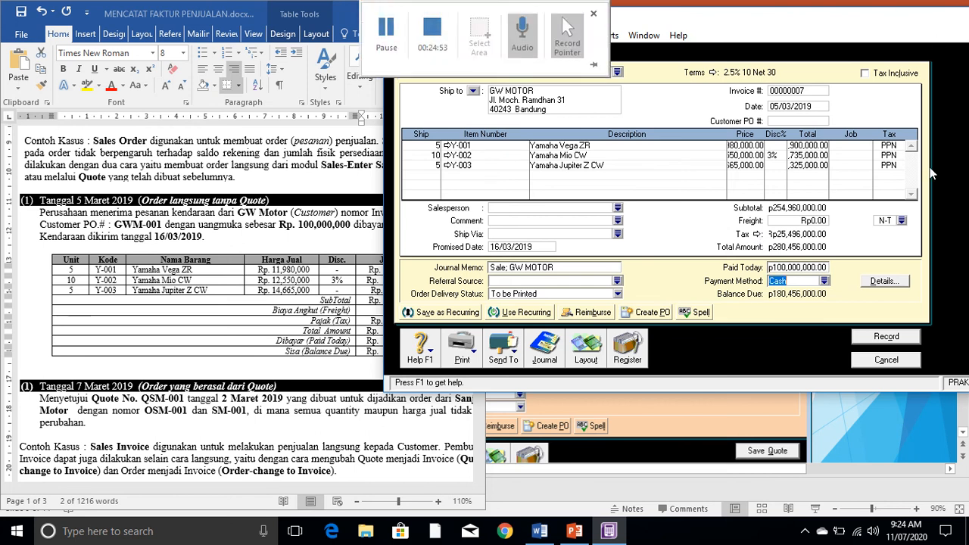
- Compare the order's balance due with the Sisa (Balance Due) row in the Word case table
click(378, 363)
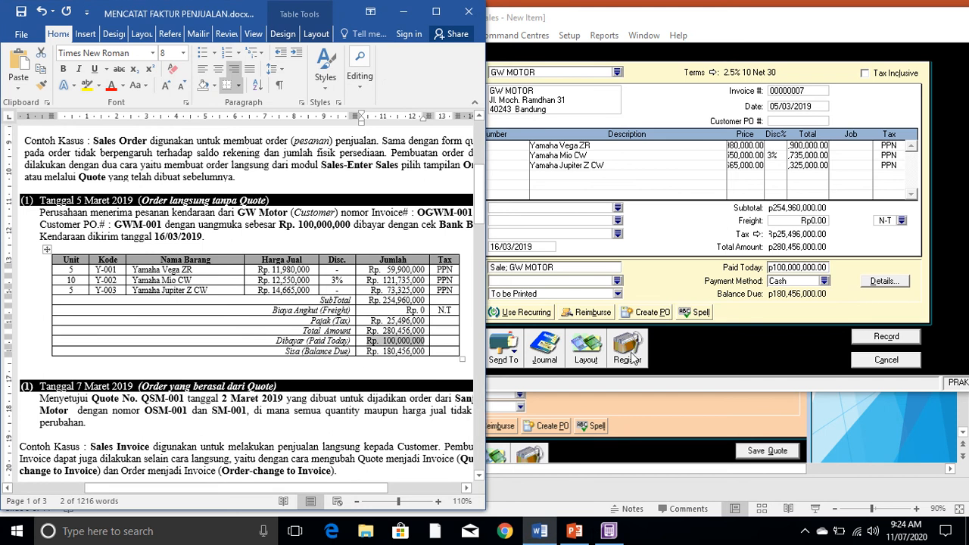
click(793, 301)
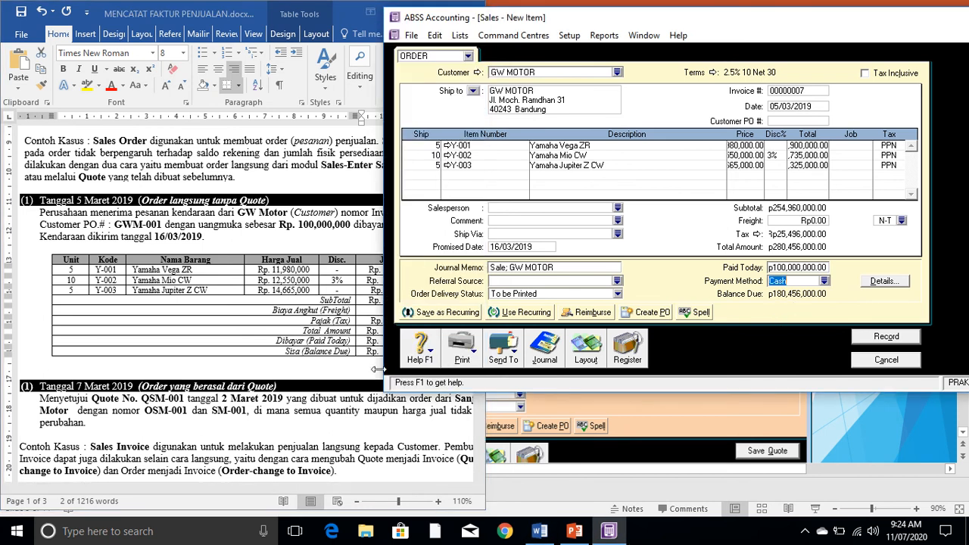
click(374, 360)
drag(369, 351, 426, 353)
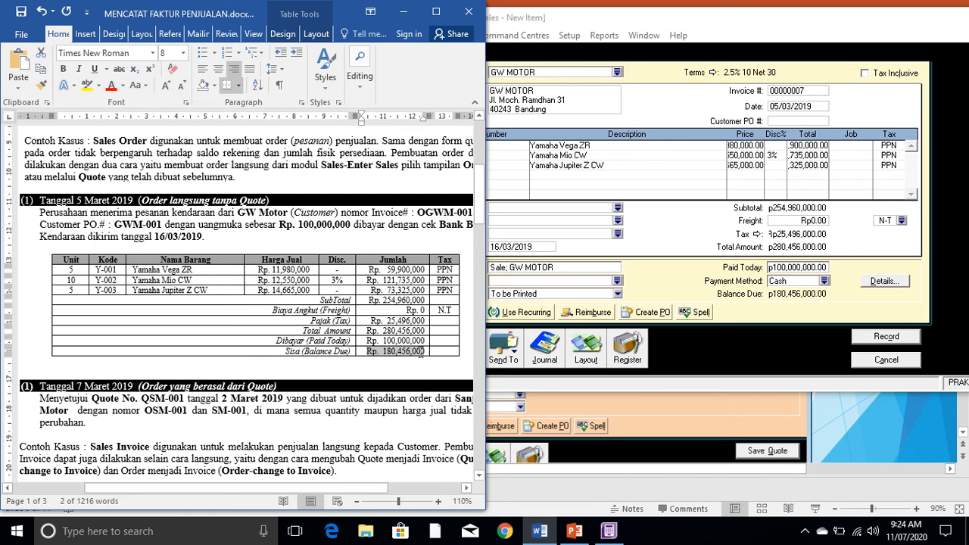
- Return to ABSS Accounting, enlarge its window slightly, and record the GW Motor order
click(691, 183)
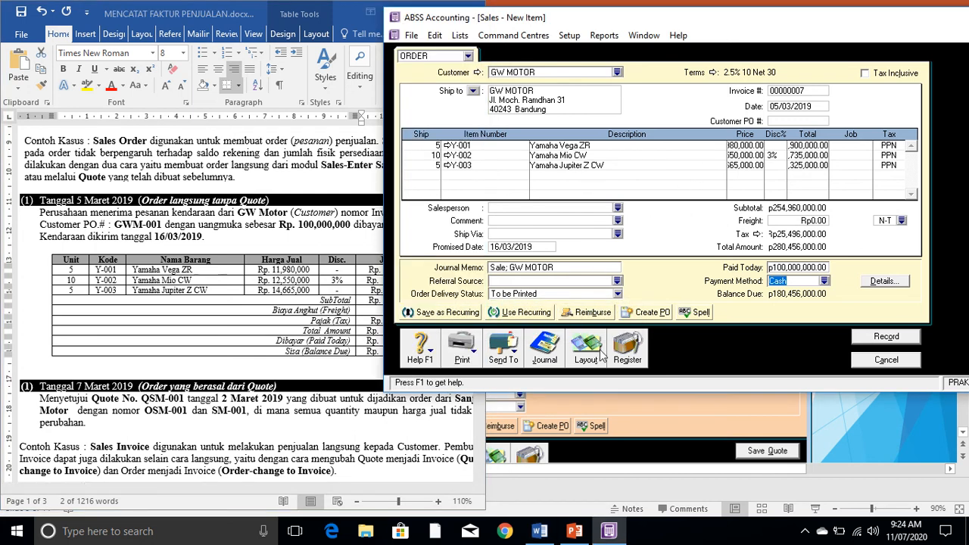
drag(631, 398, 631, 415)
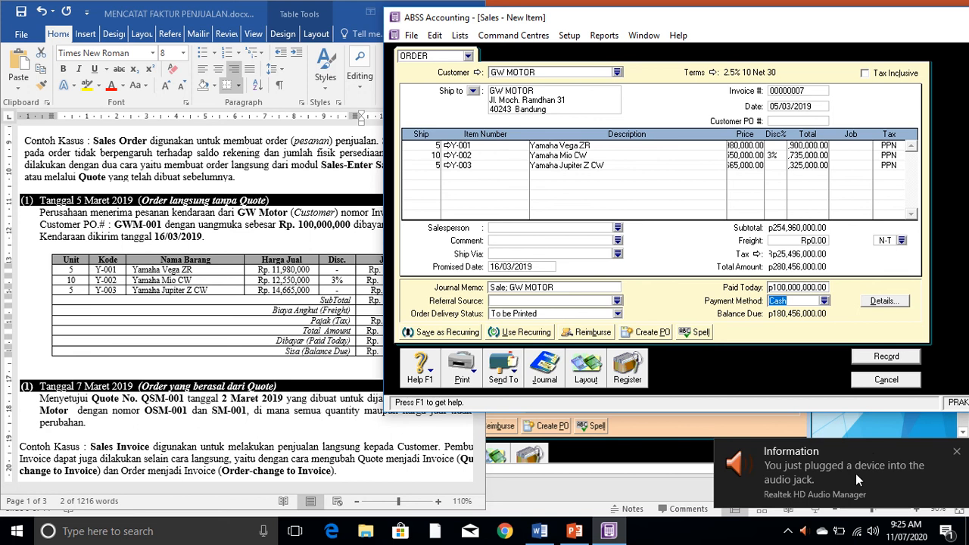
click(875, 361)
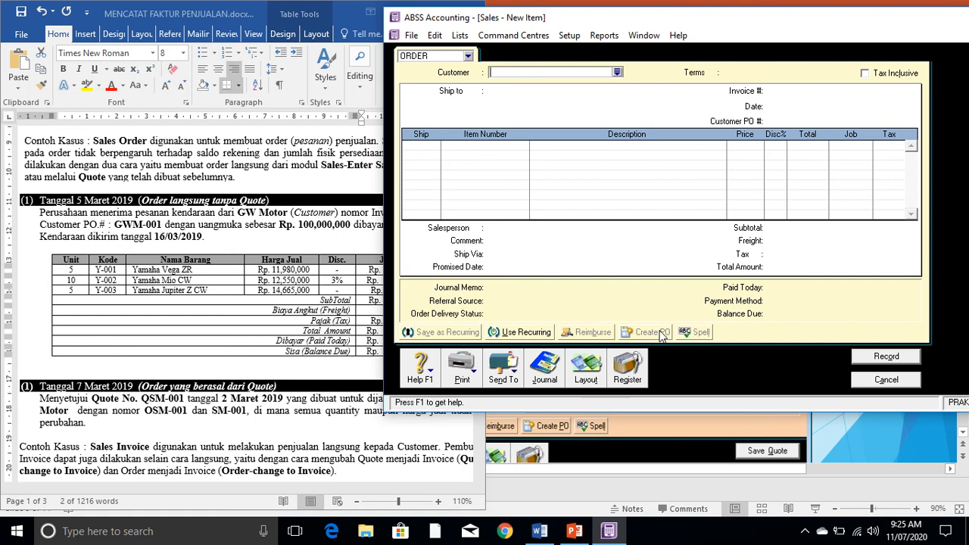
- Check the recorded GW Motor order among the orders in the Sales Register, and return to the order form
click(629, 371)
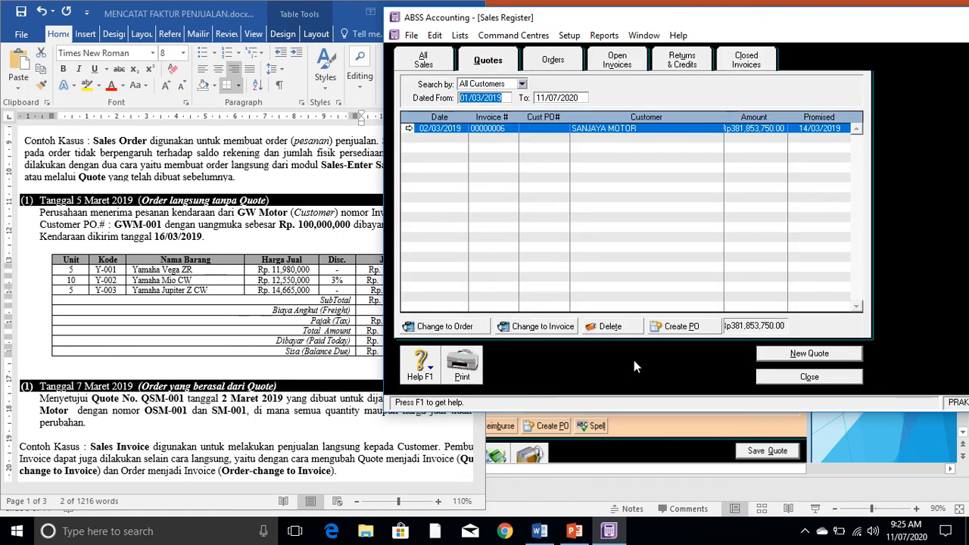
click(561, 62)
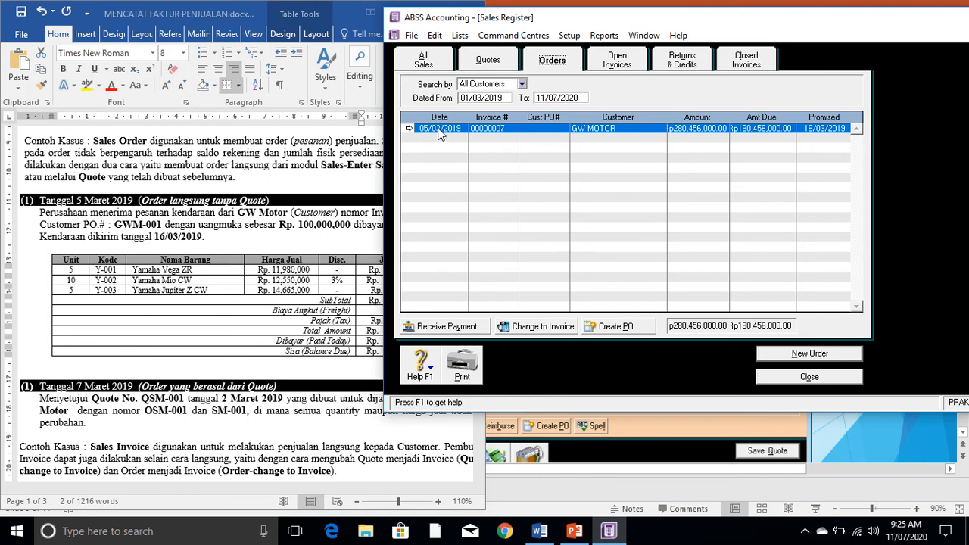
click(810, 377)
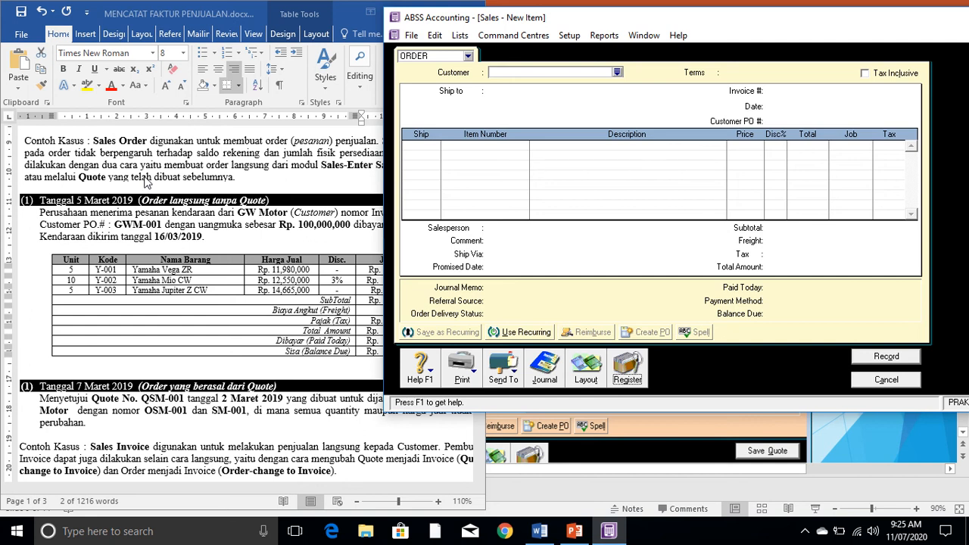
- Examine the sales and receipts journals for the GW Motor down payment entry, and close the Transaction Journal
click(551, 379)
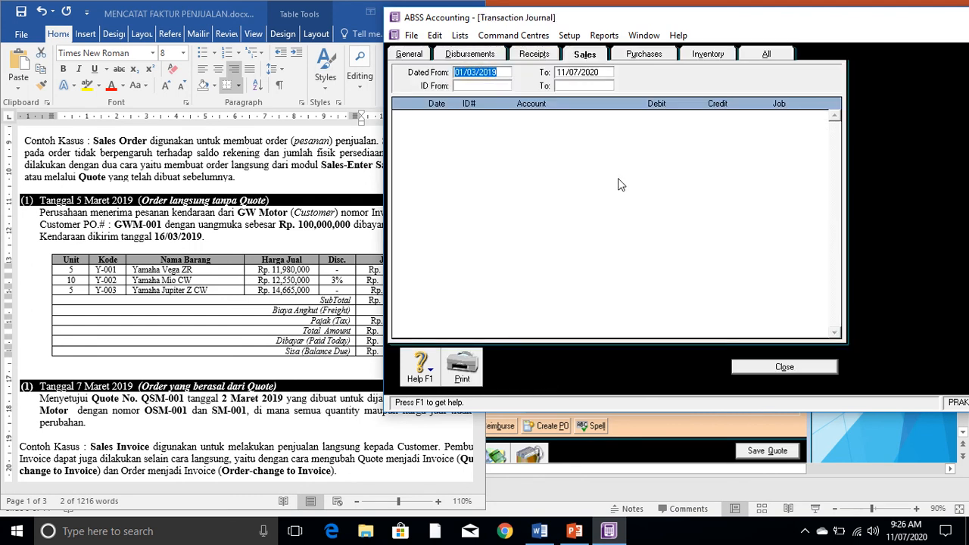
click(536, 56)
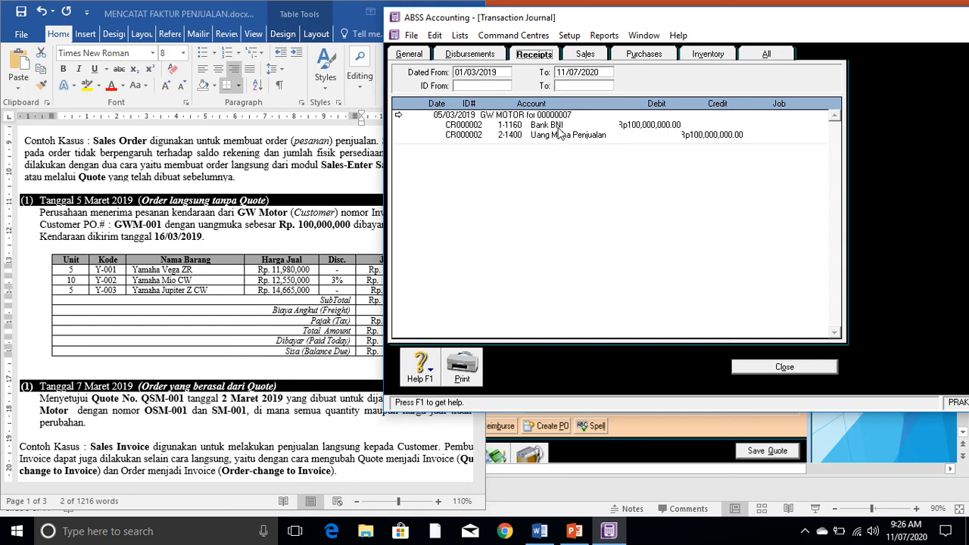
click(585, 57)
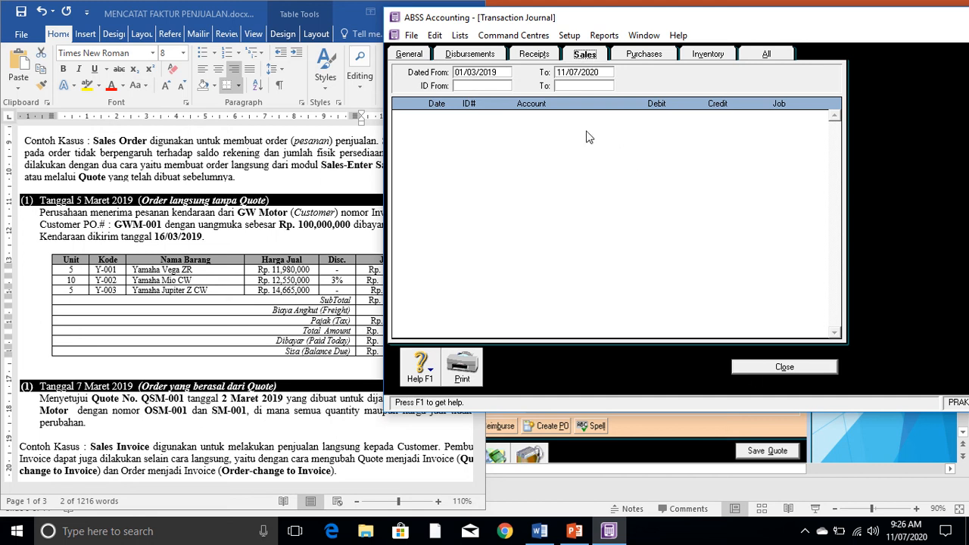
click(534, 55)
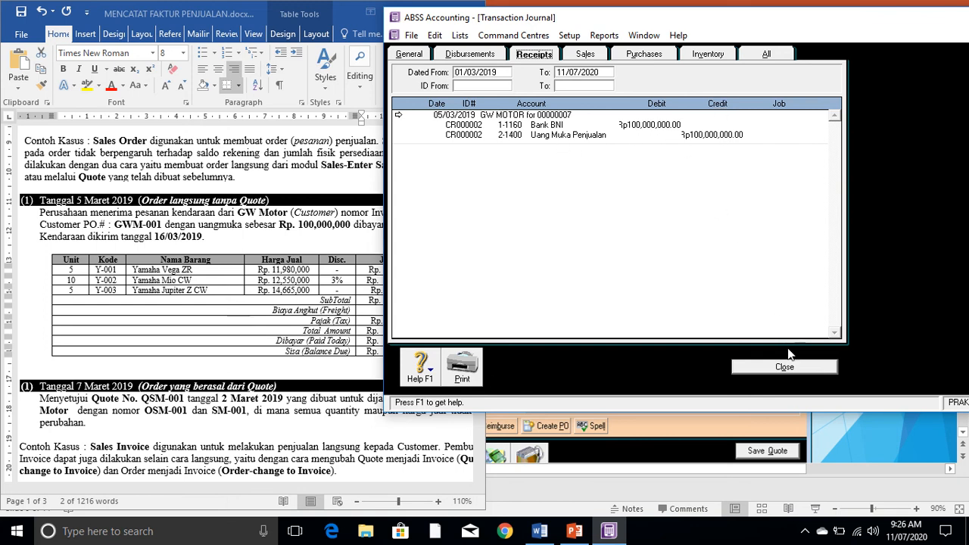
click(781, 367)
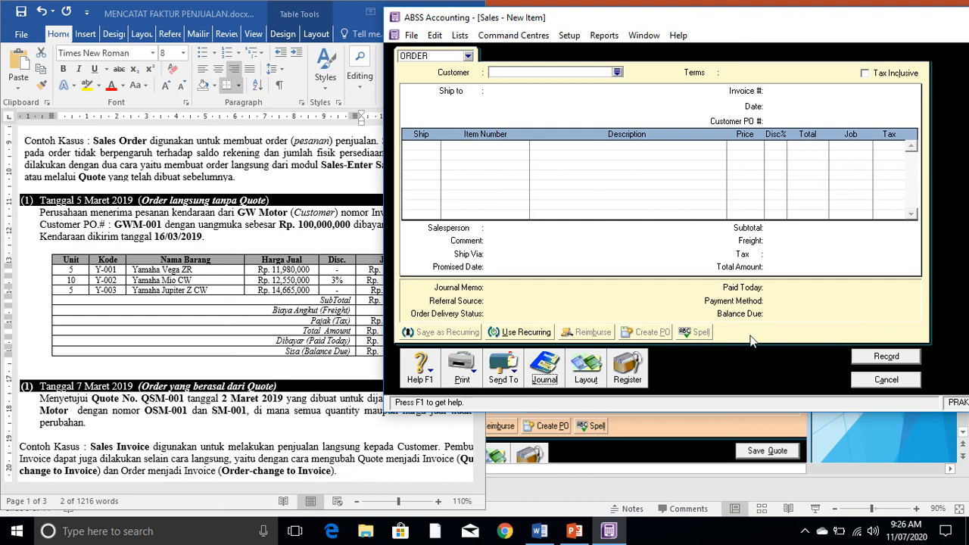
- Switch to the Word case document and read the 7 March 2019 order derived from the quote
click(286, 421)
scroll(394, 388, down, 2)
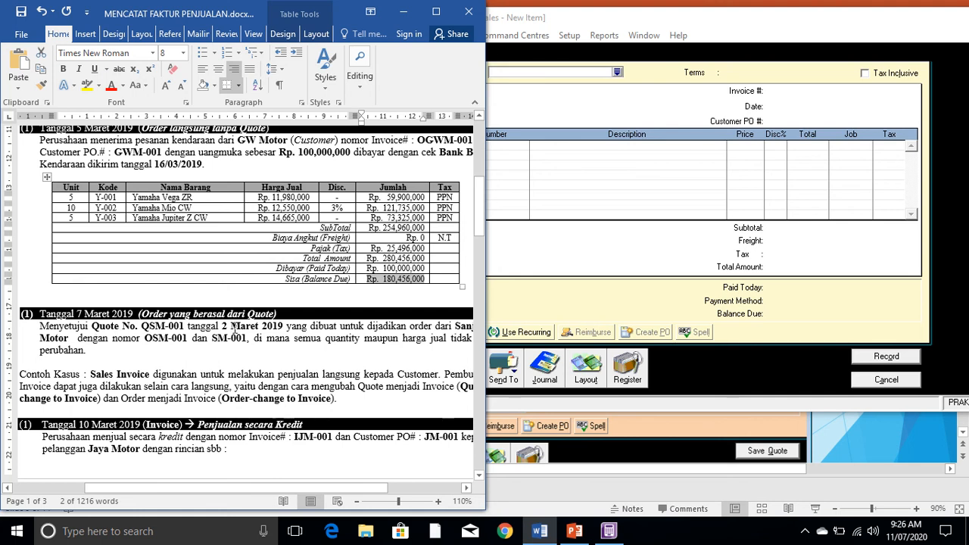
- Widen the Word window slightly and read the 7 March 2019 order derived from Sanjaya Motor's quote QSM-001
scroll(103, 331, down, 1)
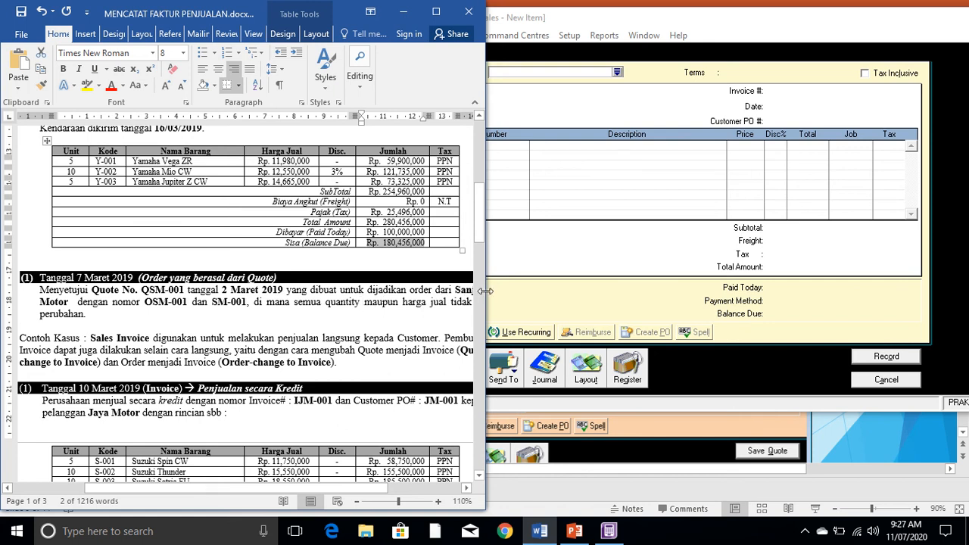
drag(491, 290, 515, 291)
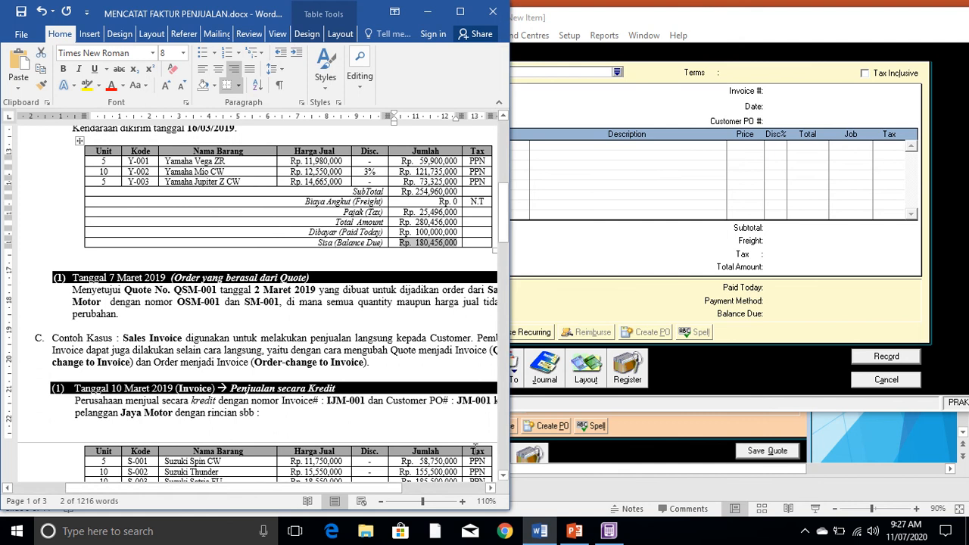
click(462, 502)
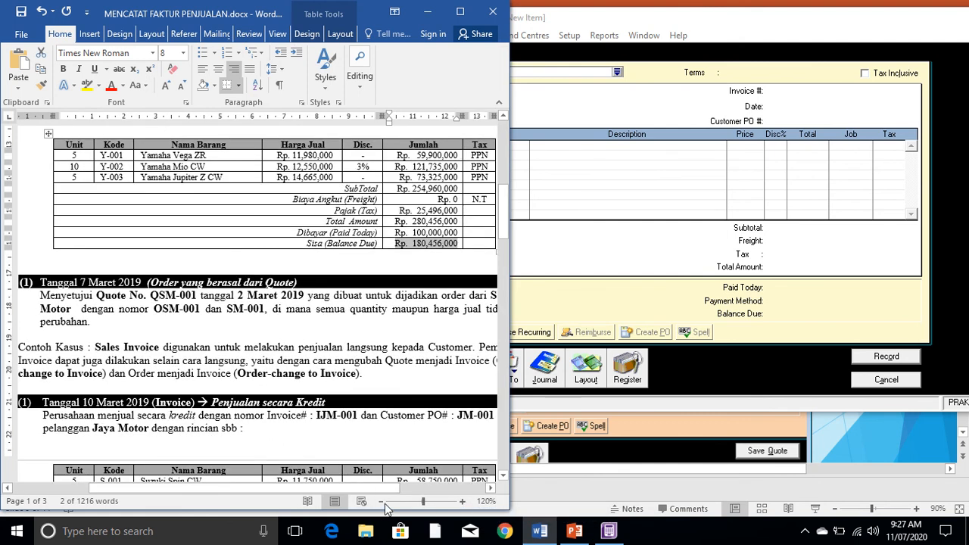
click(381, 501)
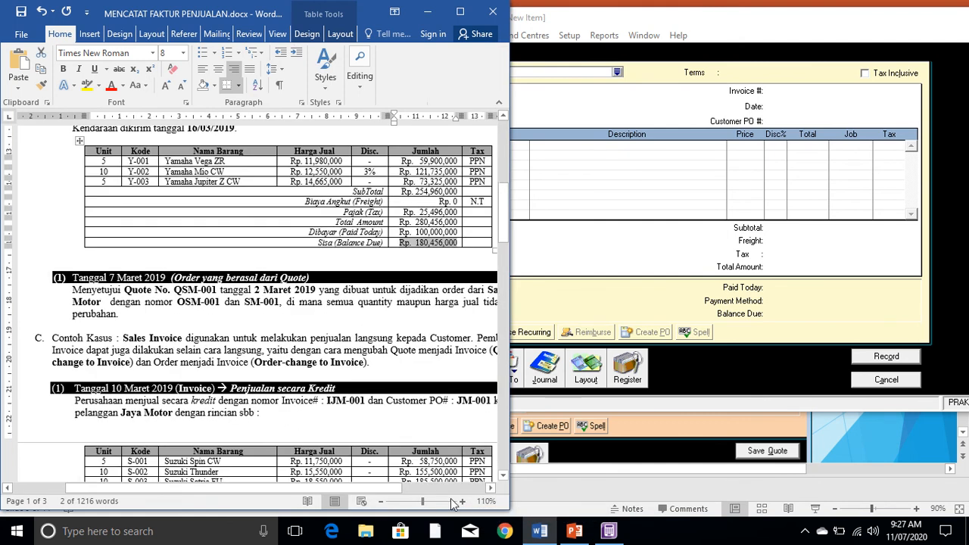
click(493, 489)
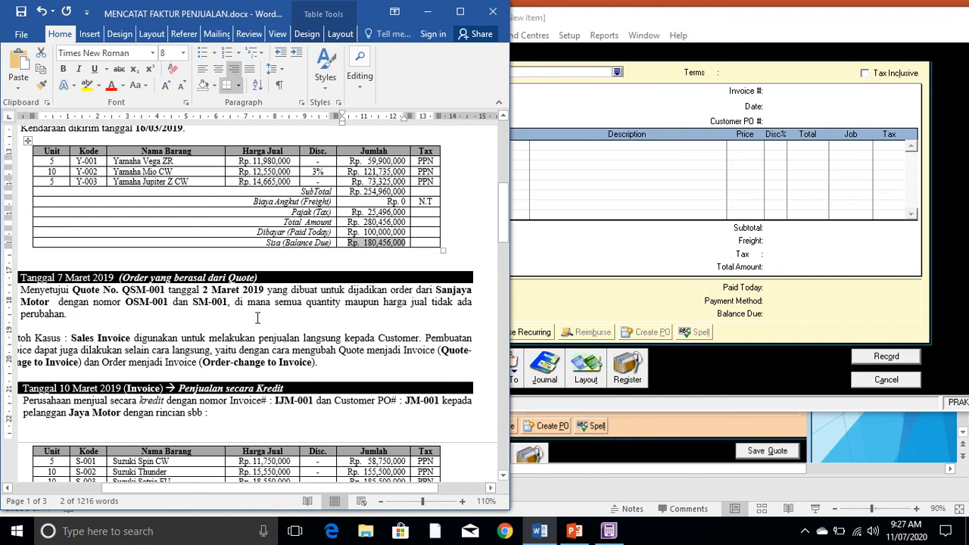
click(390, 304)
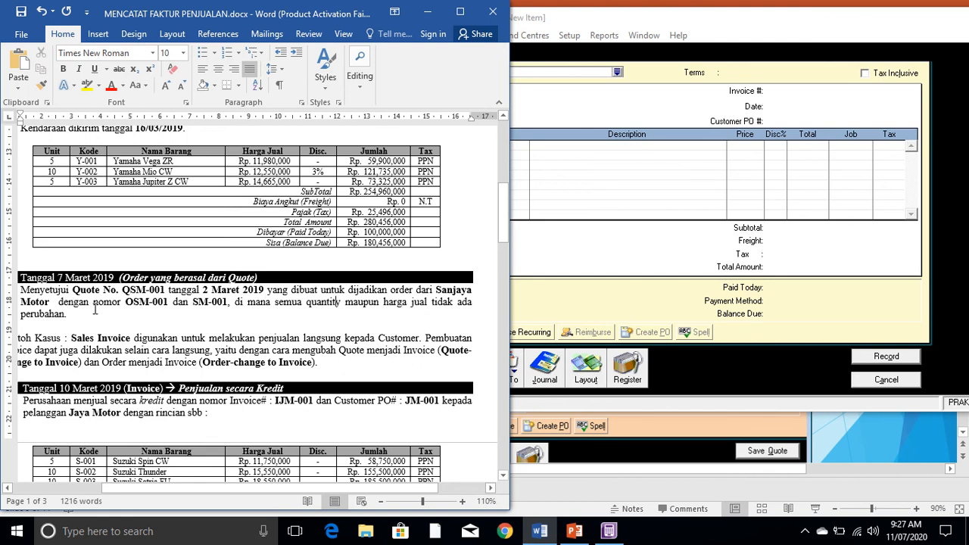
click(781, 360)
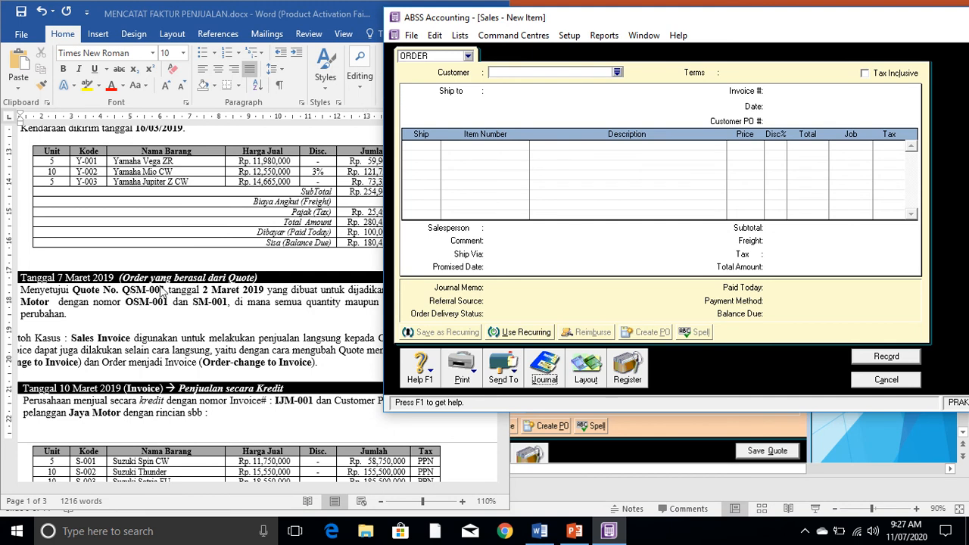
click(203, 290)
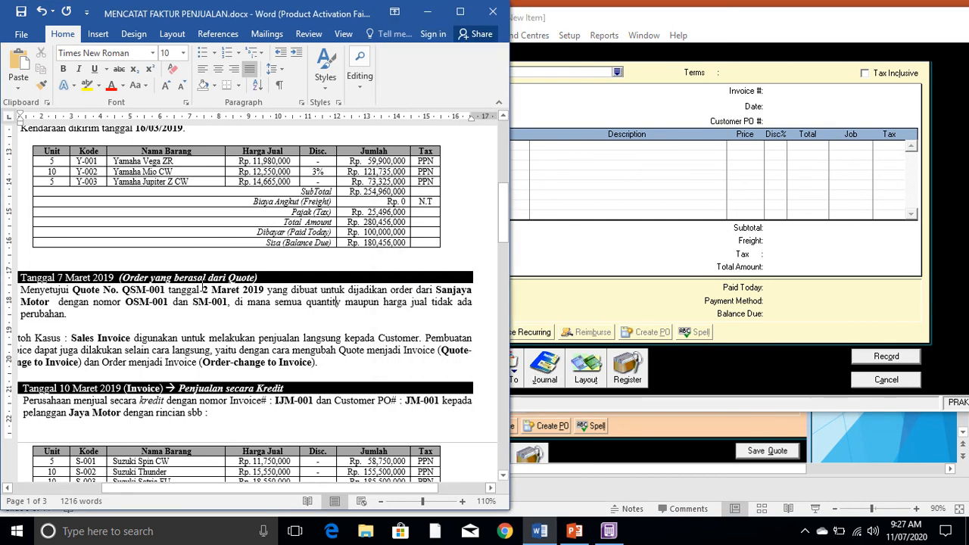
click(258, 278)
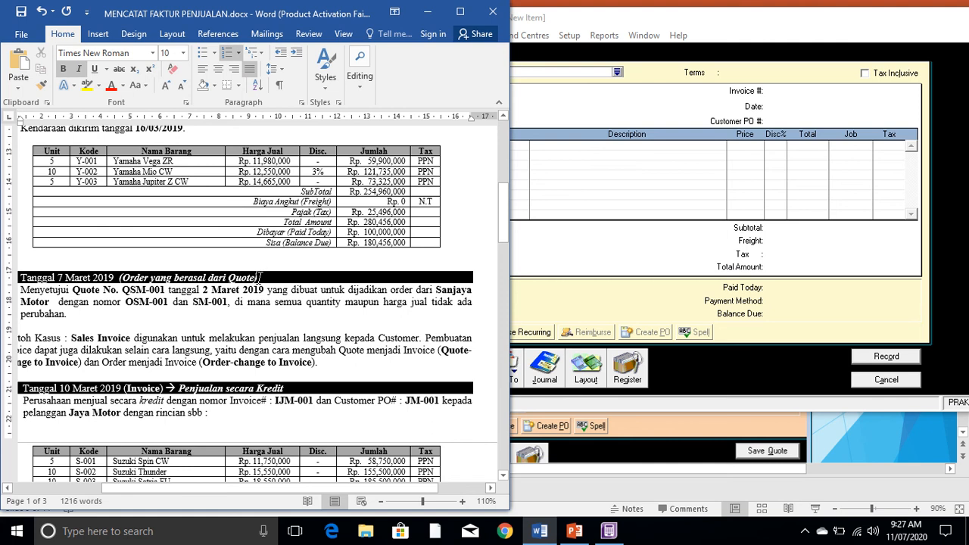
- Switch to ABSS Accounting, examine the Sanjaya Motor quote from the Sales Register, and close it without changes
click(705, 378)
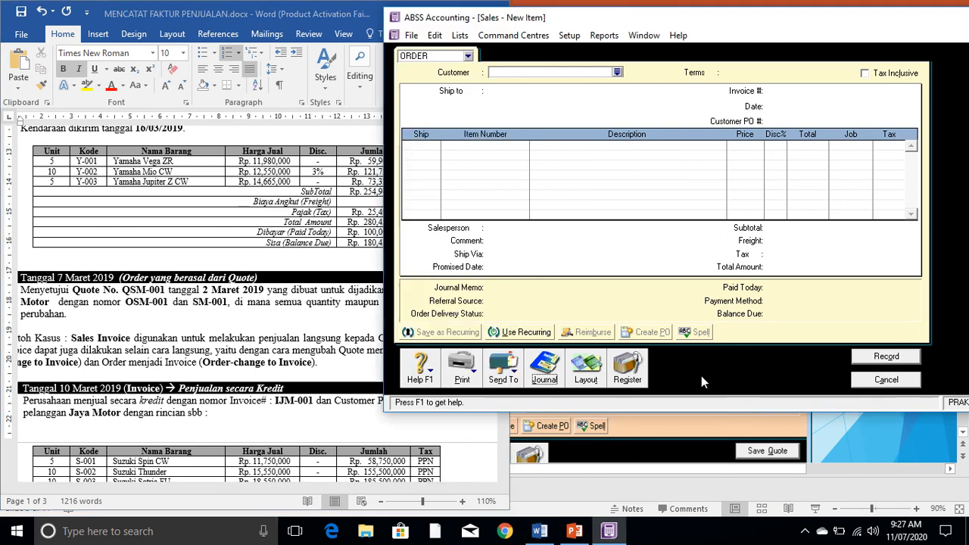
click(637, 370)
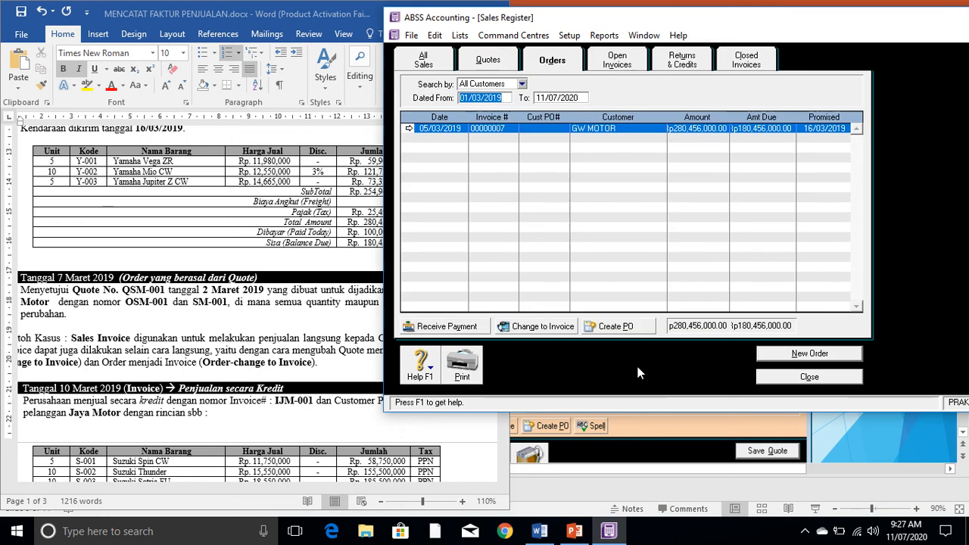
click(491, 63)
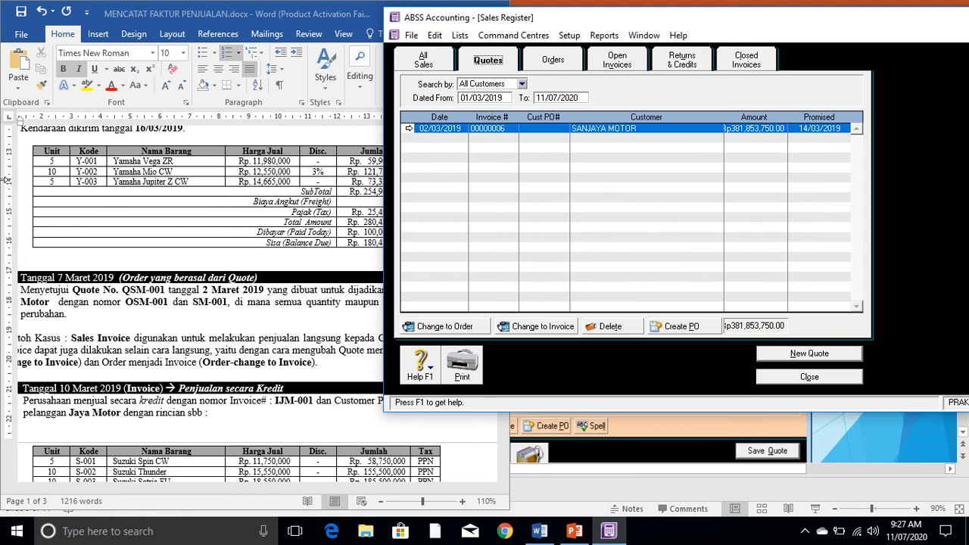
click(410, 128)
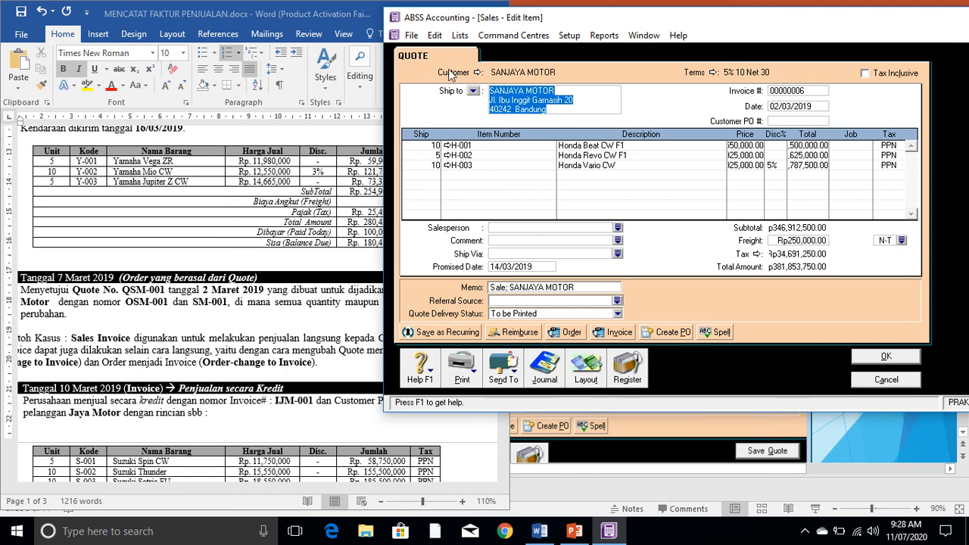
click(886, 380)
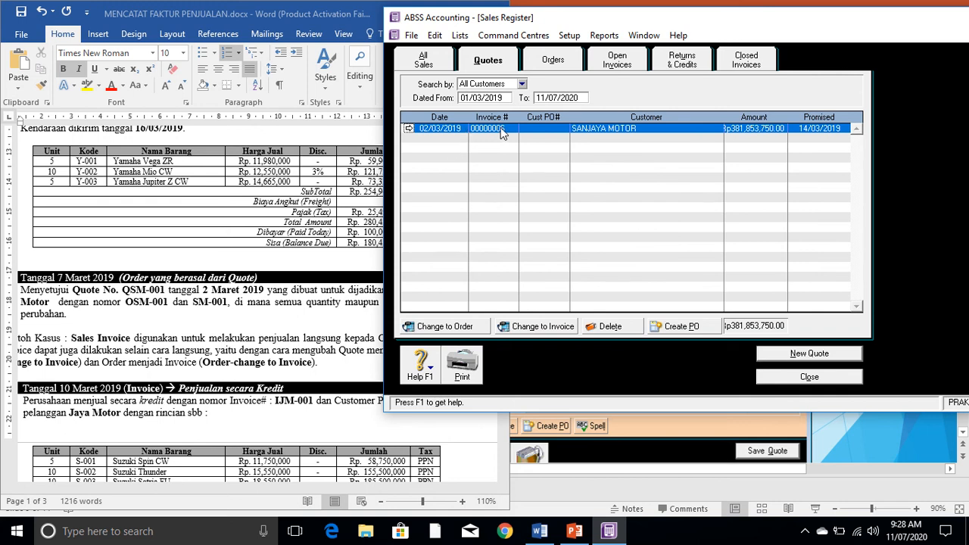
- Change the Sanjaya Motor quote to an order and set its date to 07/03/2019
click(446, 326)
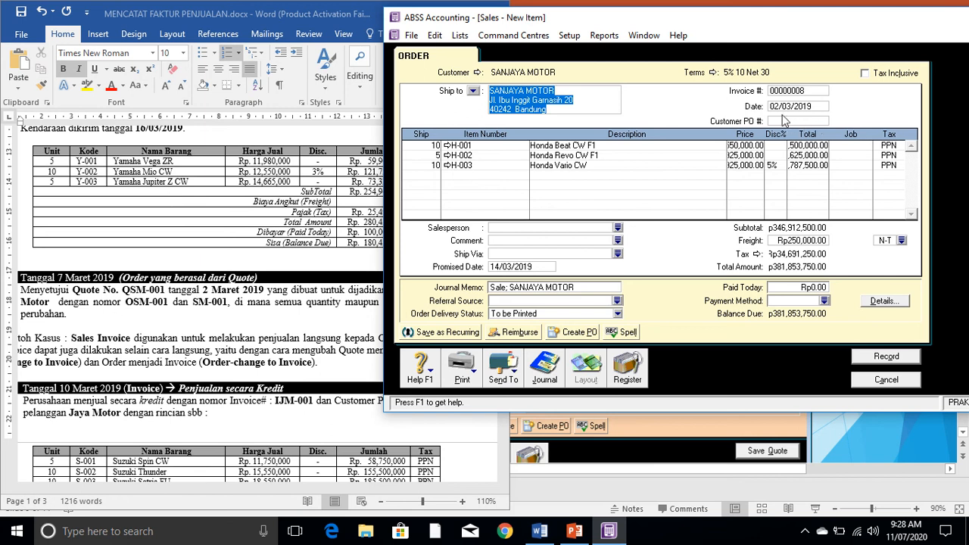
click(781, 107)
click(780, 106)
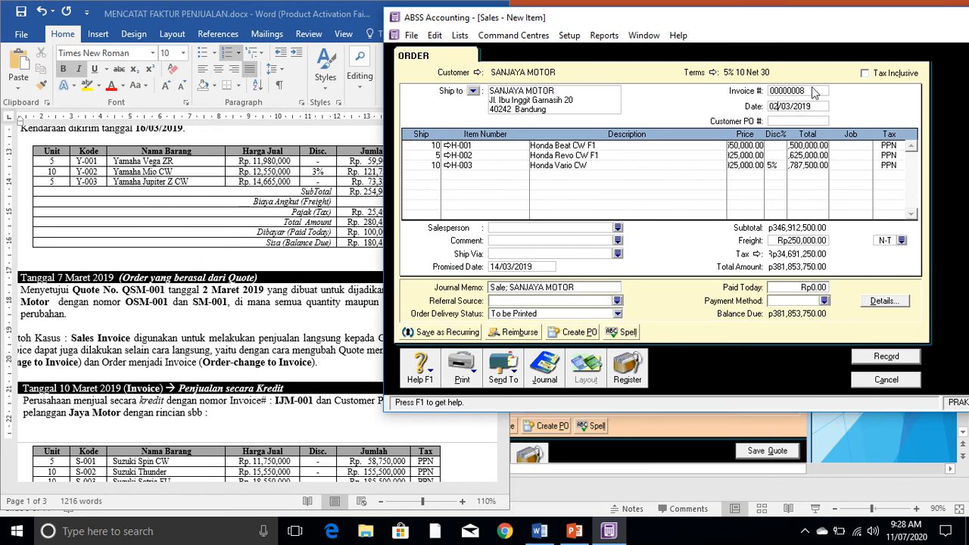
key(BackSpace)
text(7)
key(Tab)
- Check the Sanjaya Motor order's quantities, prices and paid amount against the 7 March case text in Word
click(433, 145)
click(433, 155)
click(434, 165)
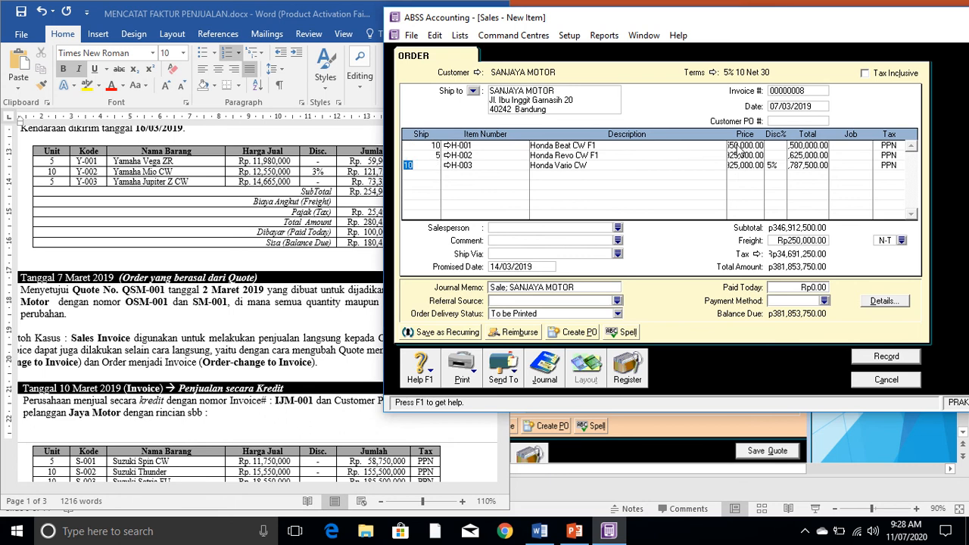
click(743, 144)
click(744, 157)
click(751, 166)
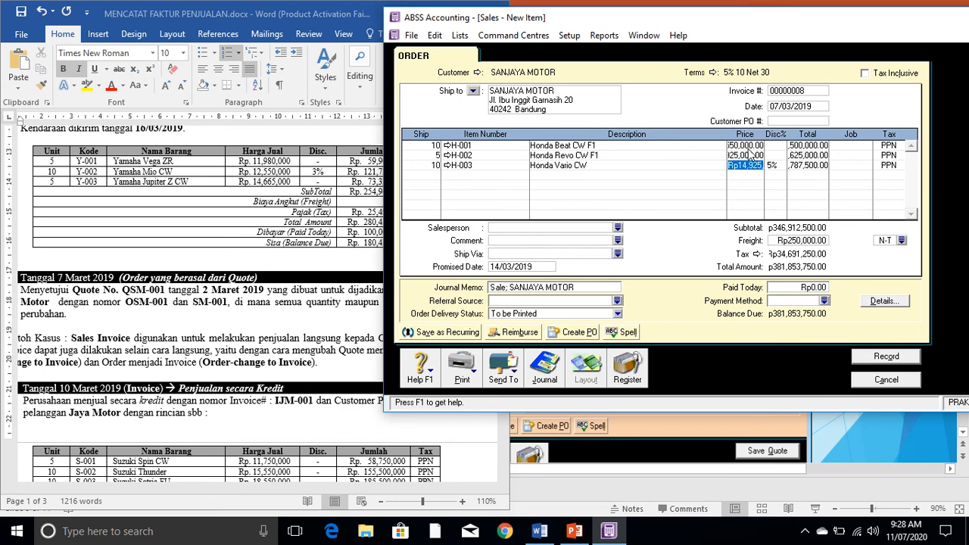
click(811, 289)
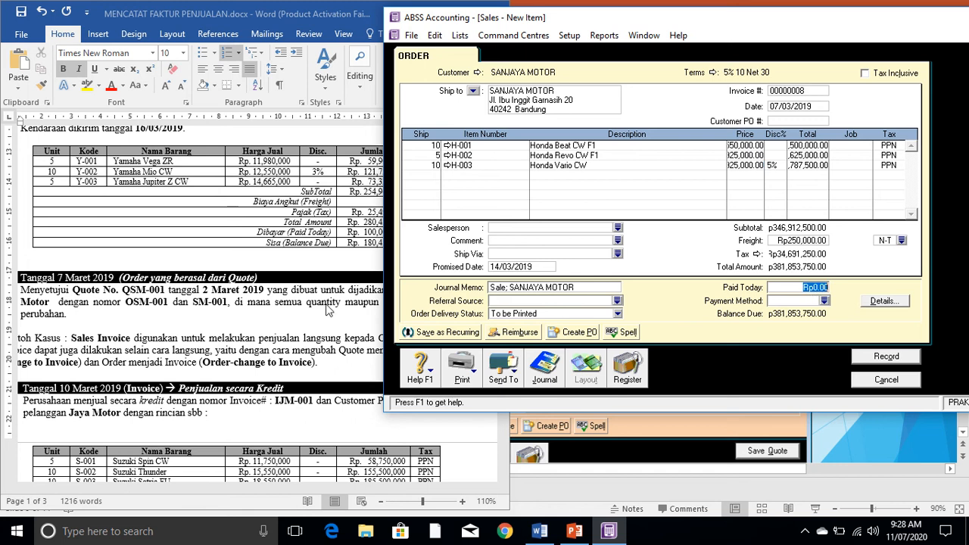
click(211, 303)
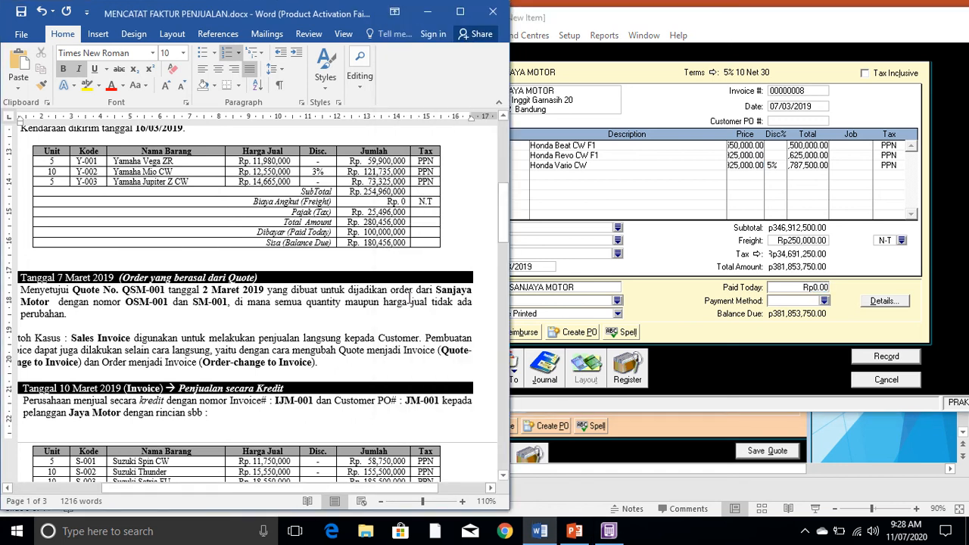
click(583, 310)
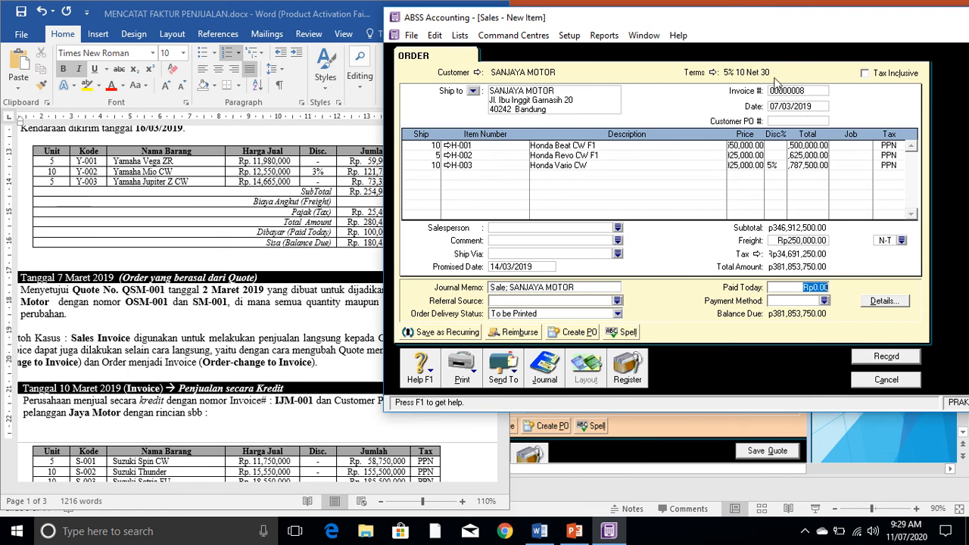
- Record the Sanjaya Motor order and check it among the orders in the Sales Register
click(781, 108)
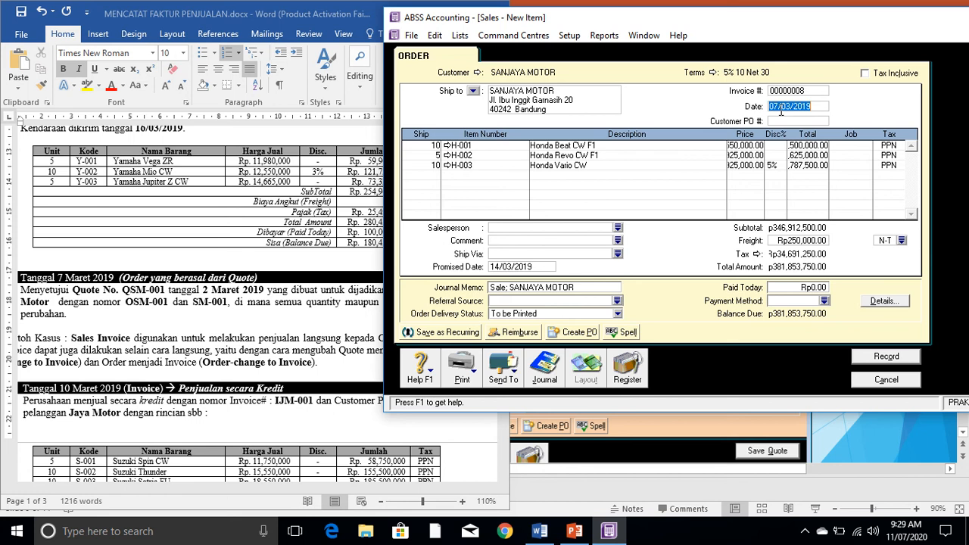
click(899, 357)
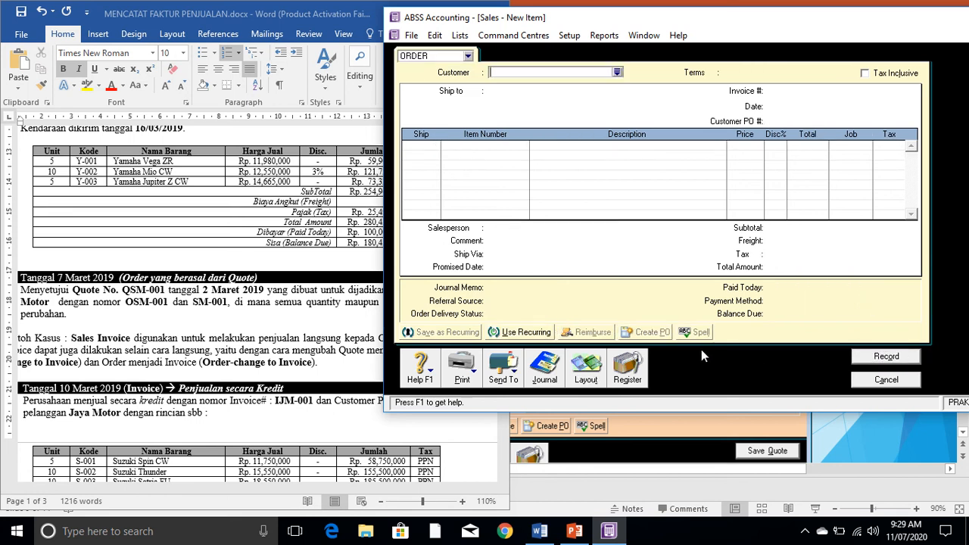
click(642, 370)
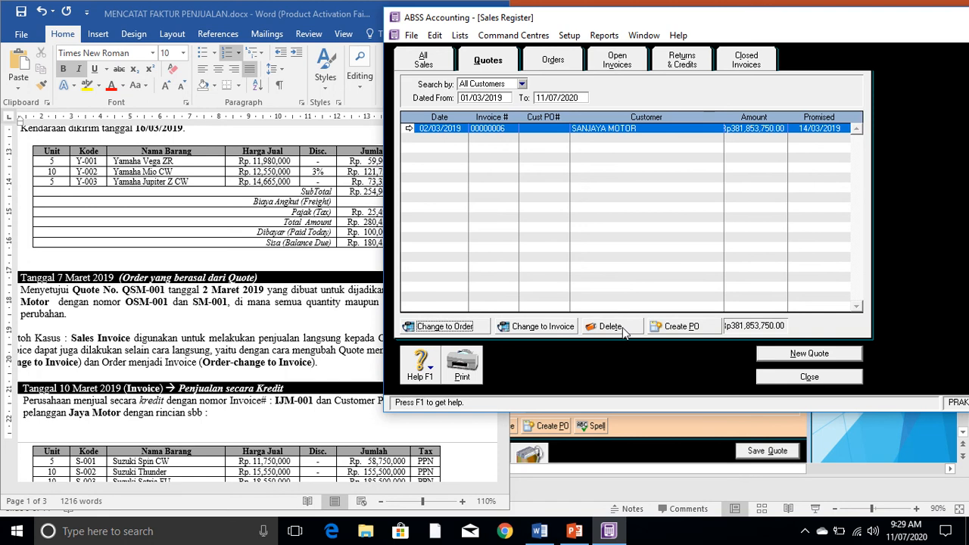
click(567, 64)
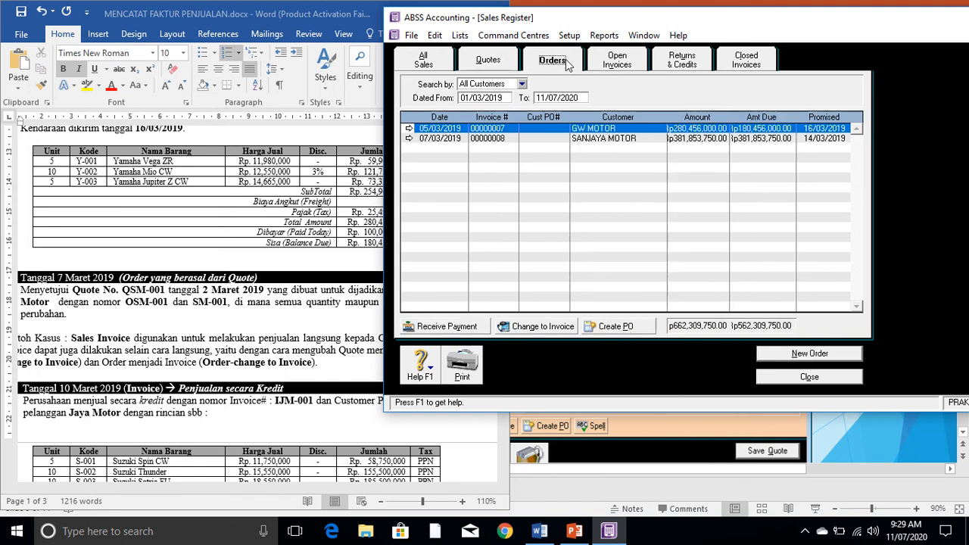
click(441, 141)
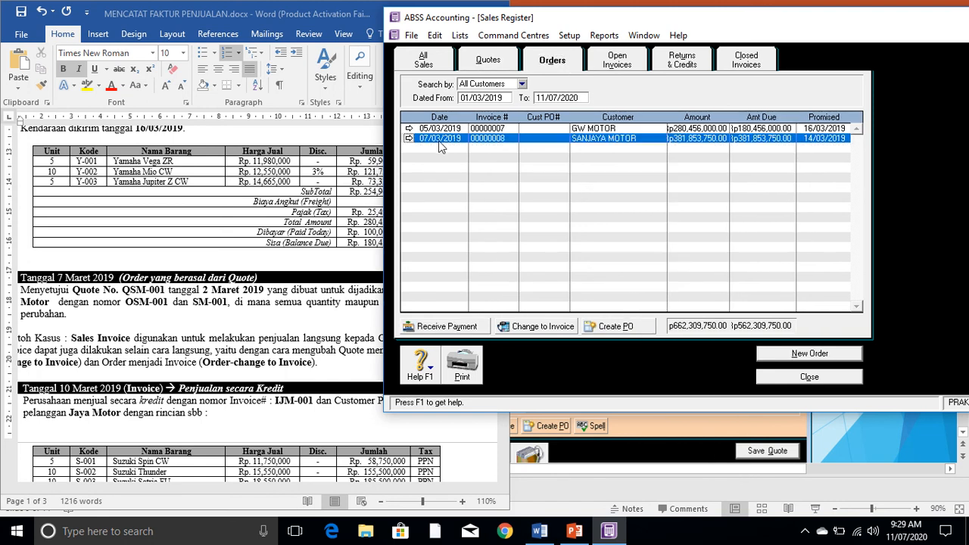
- Compare the Sanjaya Motor entries in the quotes and orders lists of the Sales Register
click(497, 63)
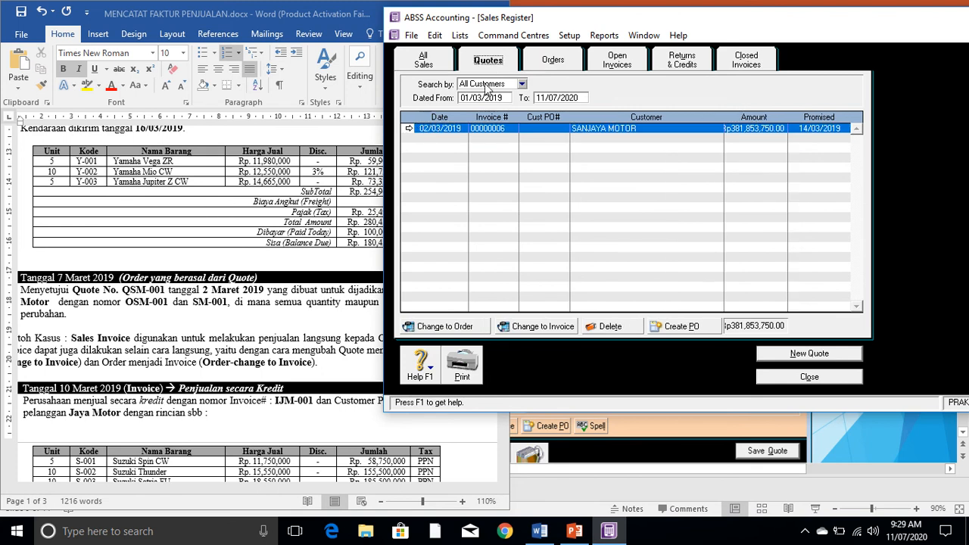
click(552, 62)
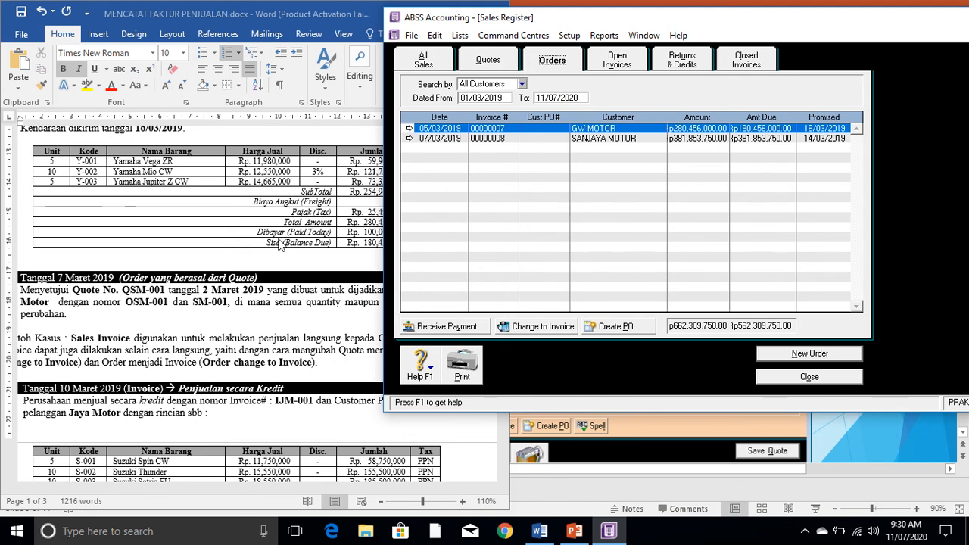
click(270, 303)
click(689, 161)
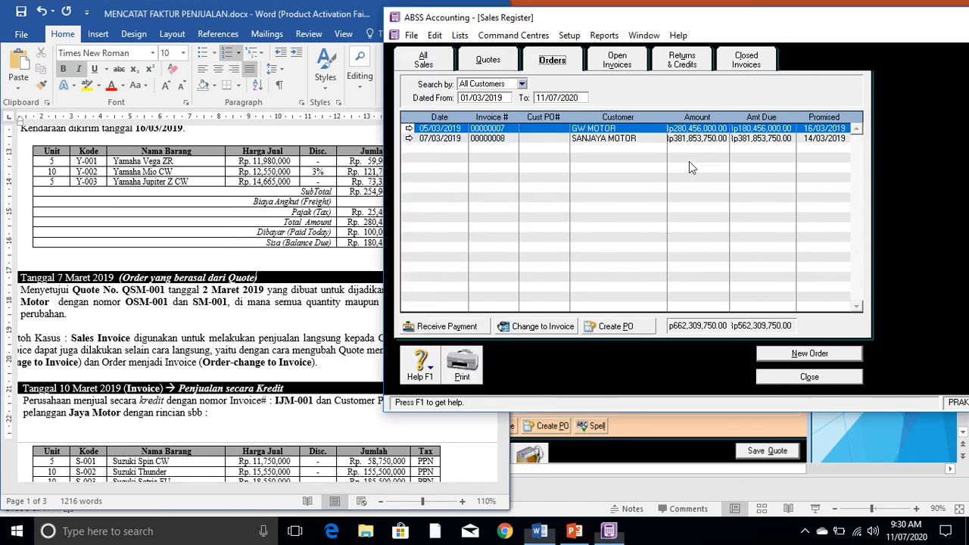
click(505, 65)
click(555, 62)
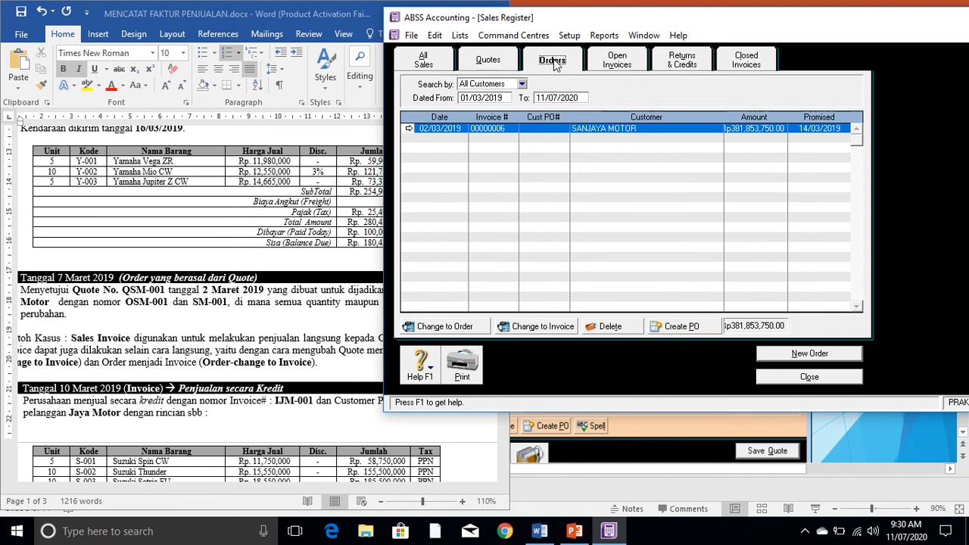
- Switch to Word, maximize the case document, zoom to 160%, and read the 10 March 2019 credit invoice for Jaya Motor
click(244, 258)
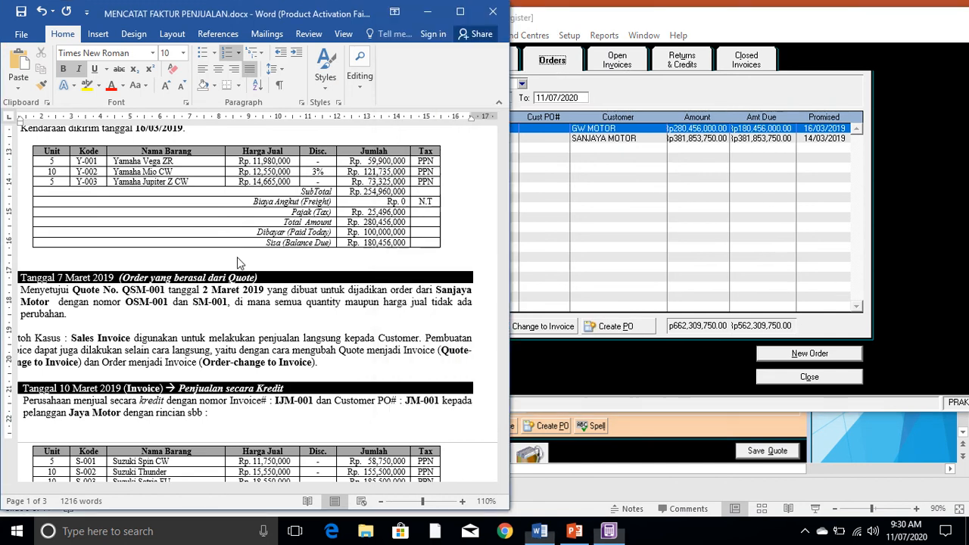
scroll(246, 255, down, 1)
scroll(246, 255, down, 2)
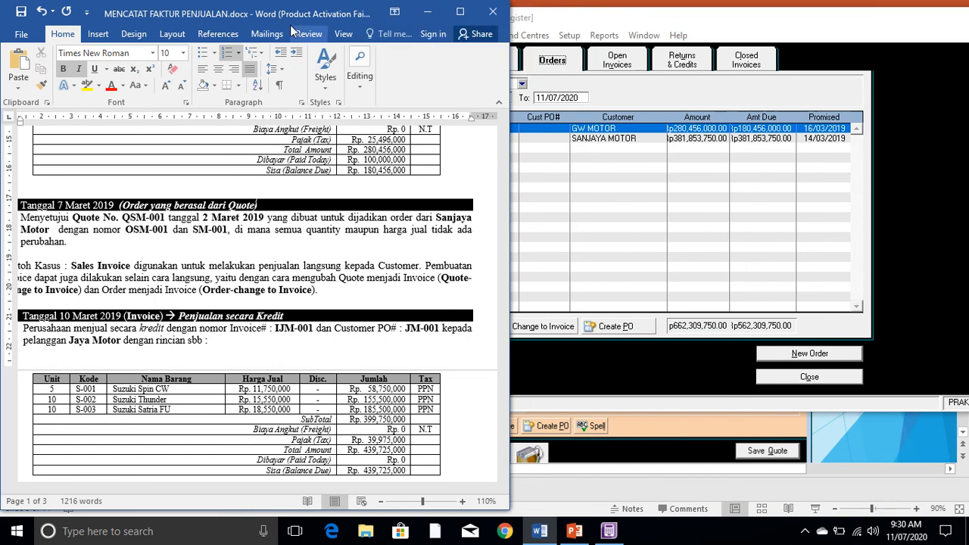
click(459, 11)
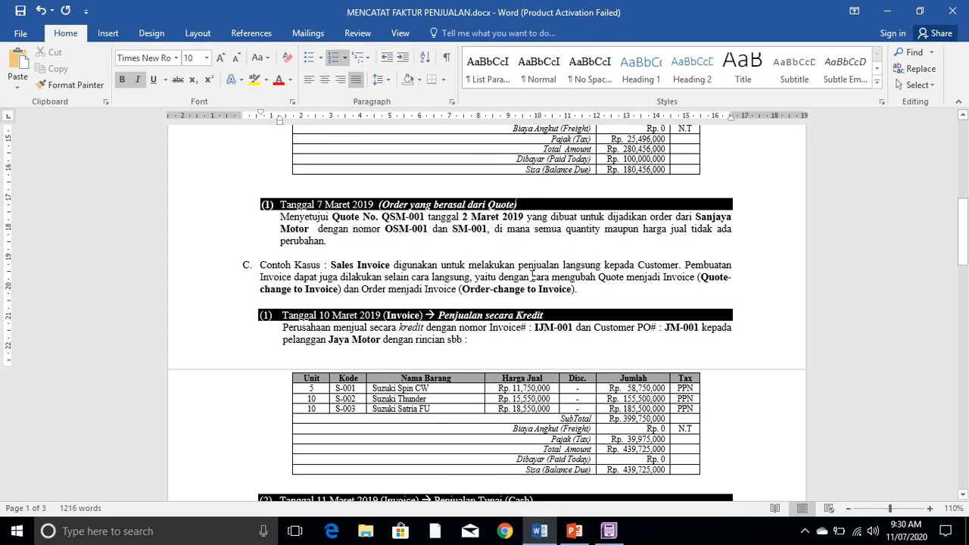
click(930, 509)
click(931, 509)
click(930, 509)
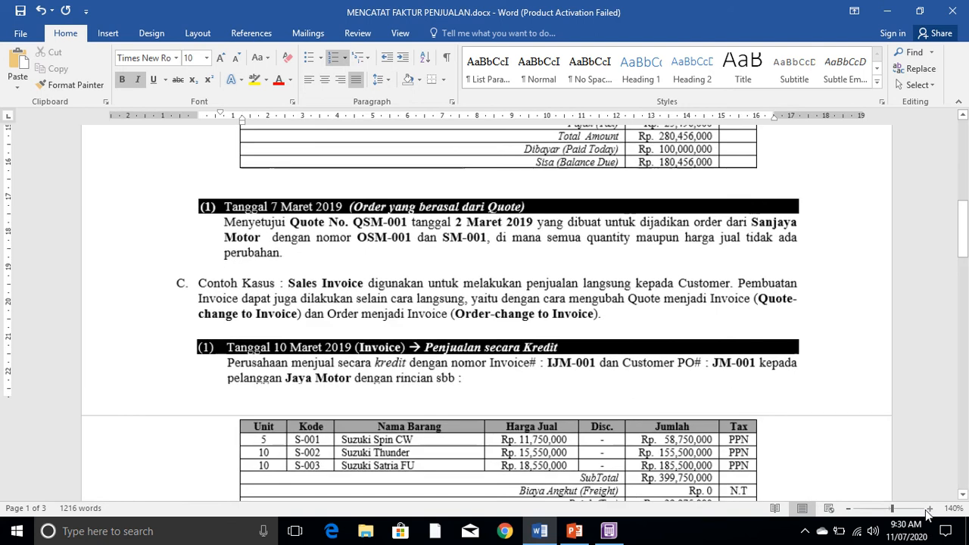
click(930, 509)
click(930, 509)
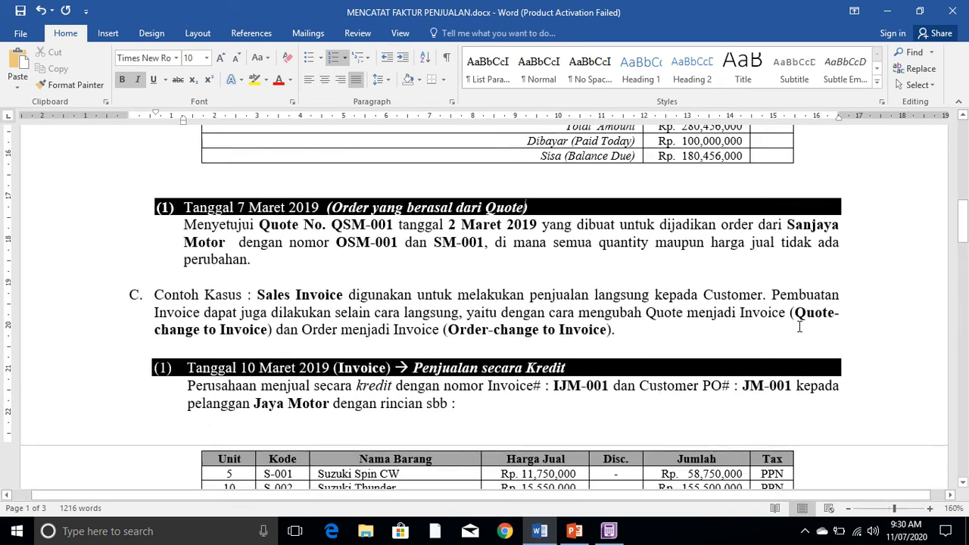
scroll(793, 308, down, 2)
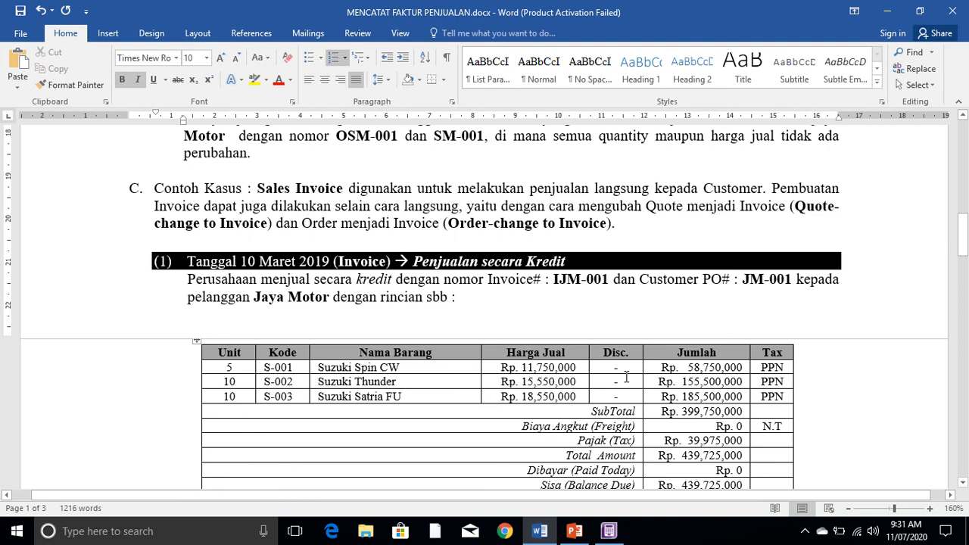
- Shrink the document window to sit beside the accounting window and zoom the credit sale case to 140%
click(921, 11)
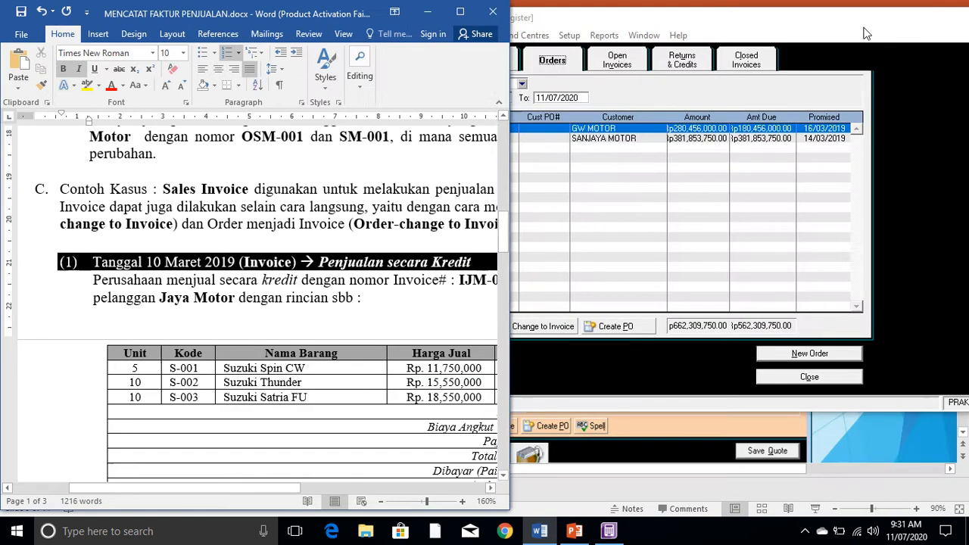
click(491, 489)
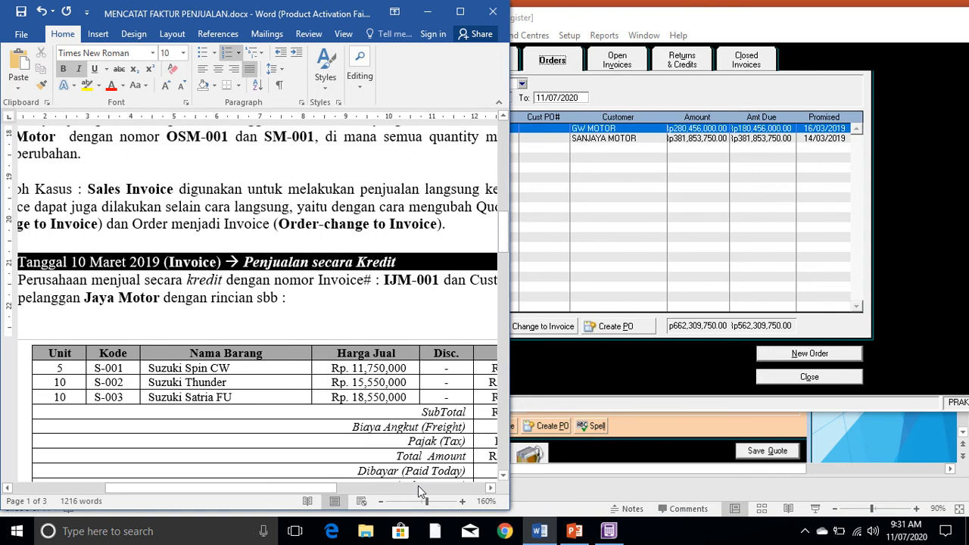
click(379, 502)
click(379, 501)
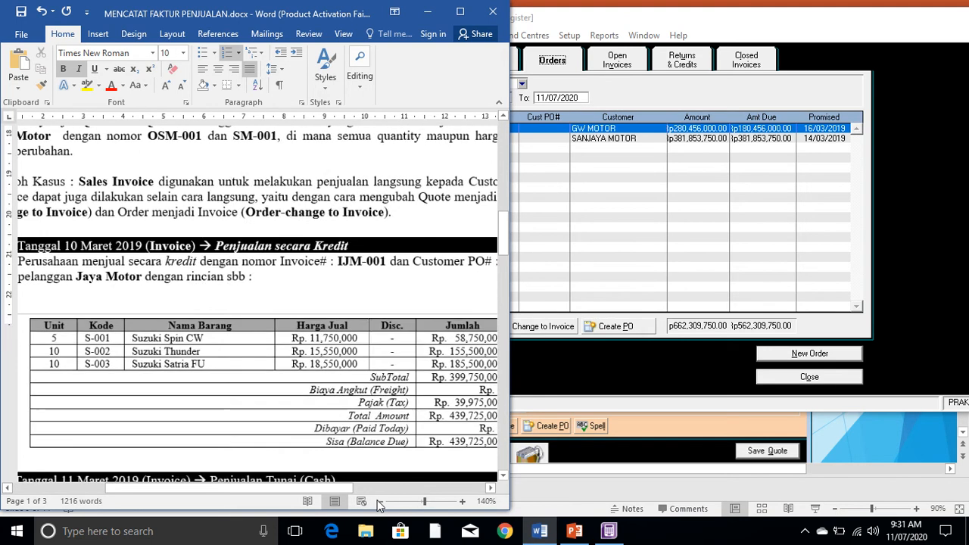
- Switch to ABSS Accounting and start a new sale of type INVOICE for customer JAYA MOTOR, continuing past the credit limit
click(827, 70)
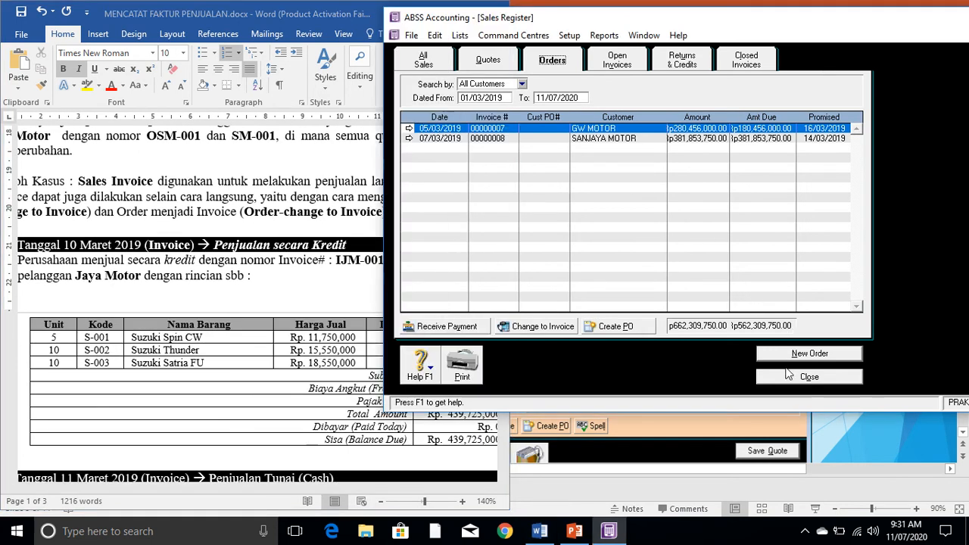
click(809, 354)
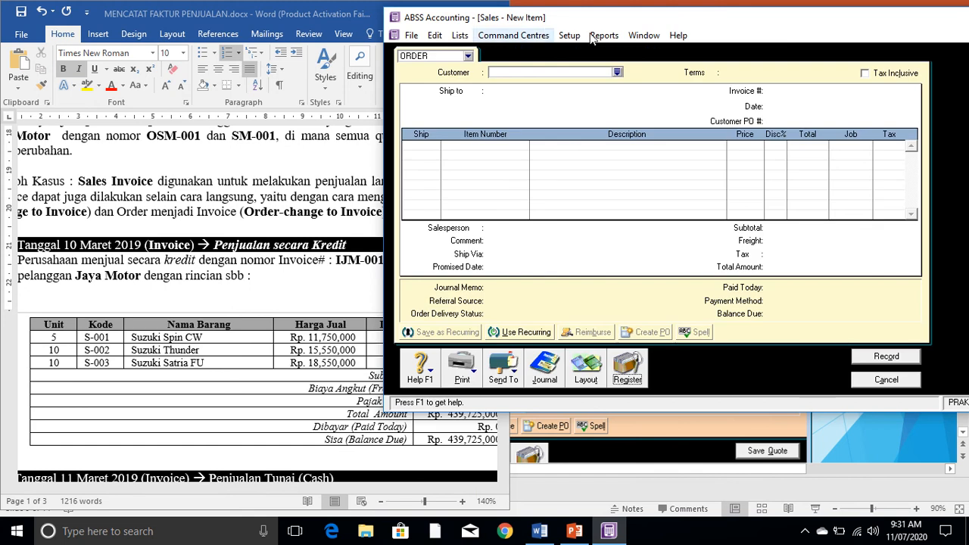
click(469, 58)
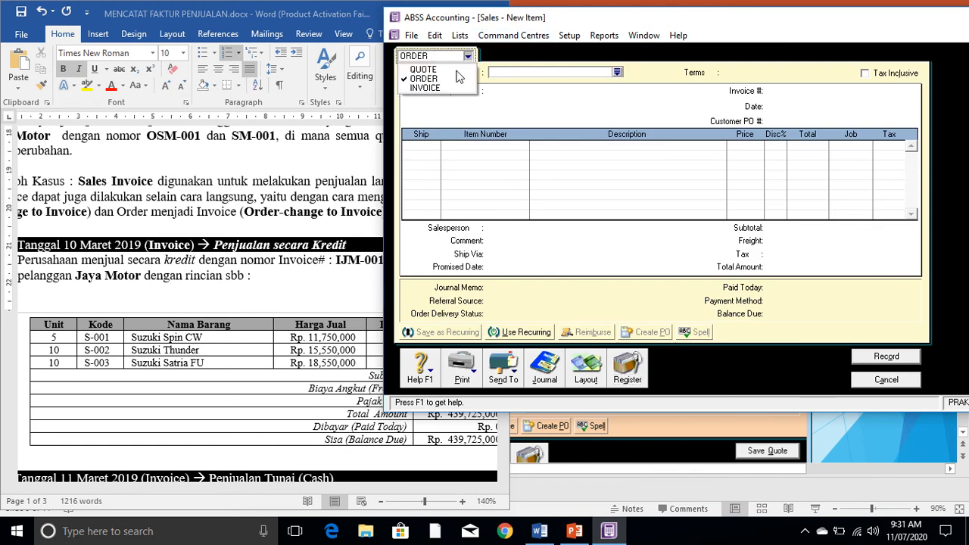
click(441, 89)
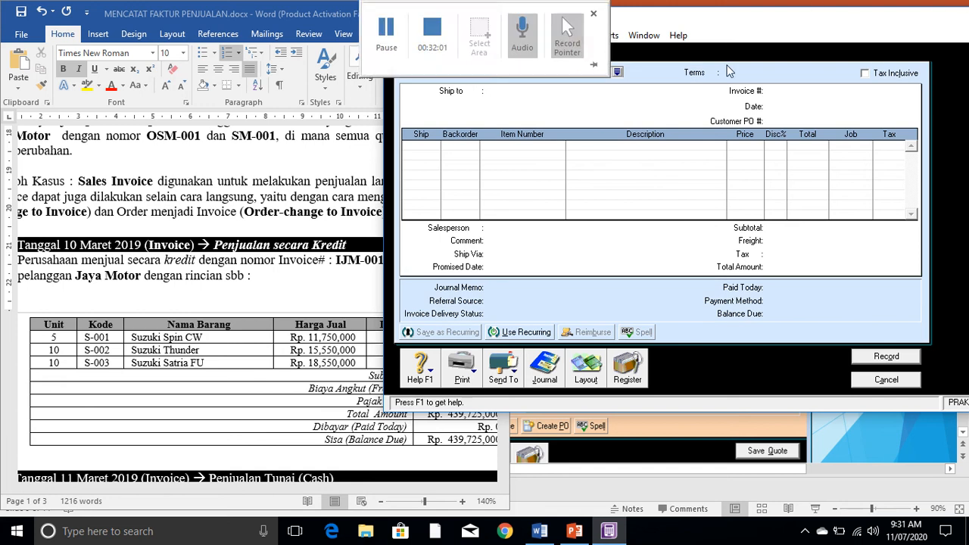
click(618, 72)
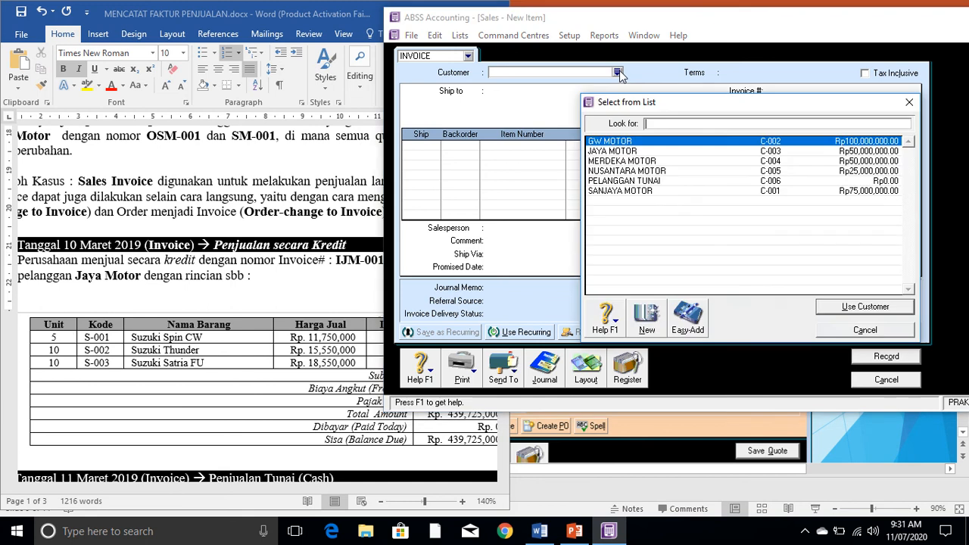
double_click(610, 152)
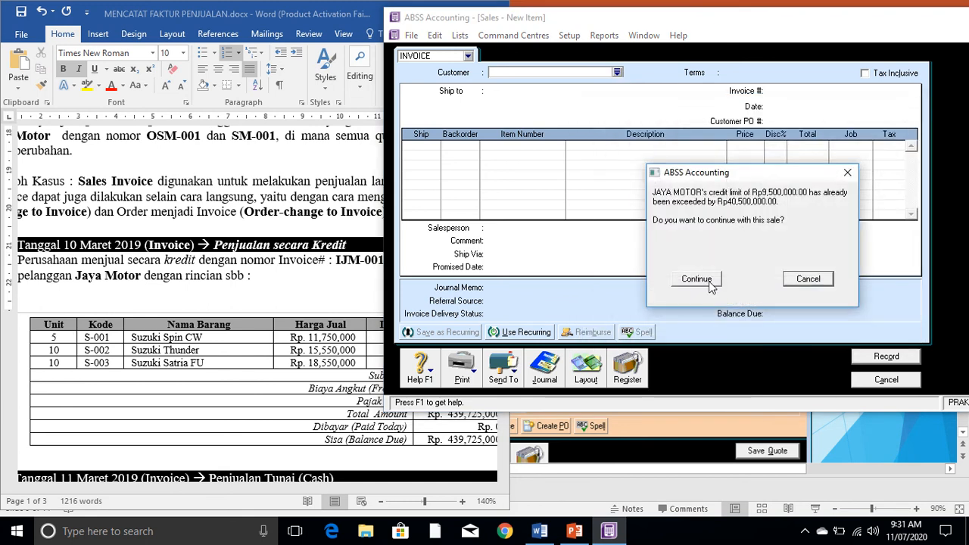
click(697, 279)
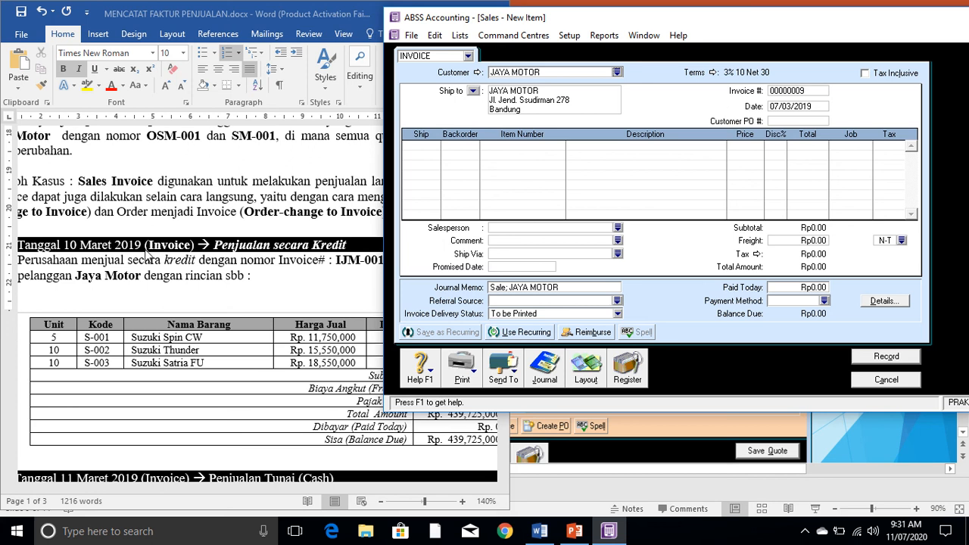
- Set the invoice date to 10/03/2019
click(779, 106)
click(779, 106)
key(BackSpace)
text(1)
key(Tab)
- Enter ship quantities 5, 10 and 10 on the first three invoice lines
click(419, 148)
text(5)
key(Down)
text(1)
key(Down)
- Assign items S-001 Suzuki Spin CW, S-002 Suzuki Thunder and S-003 Suzuki Satria FU to the three invoice lines in order
click(517, 145)
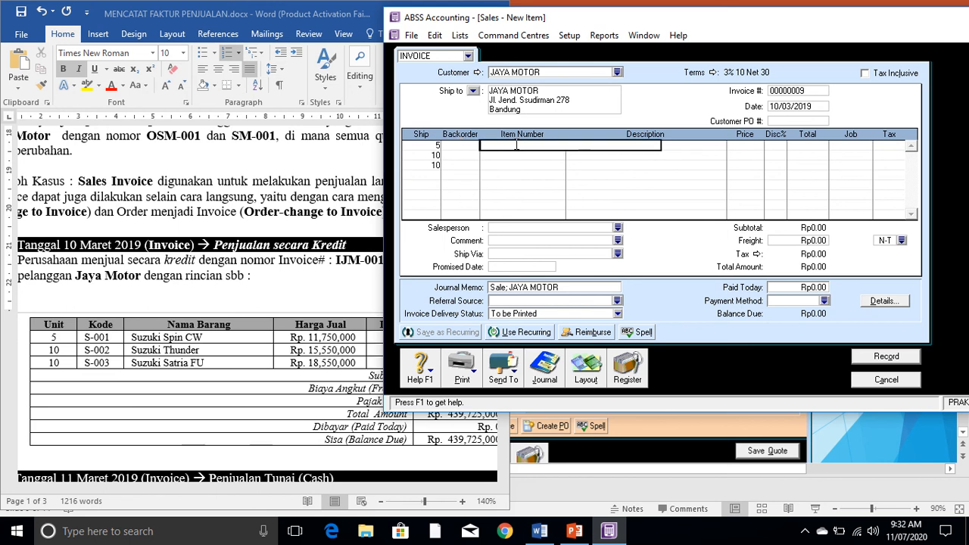
key(Tab)
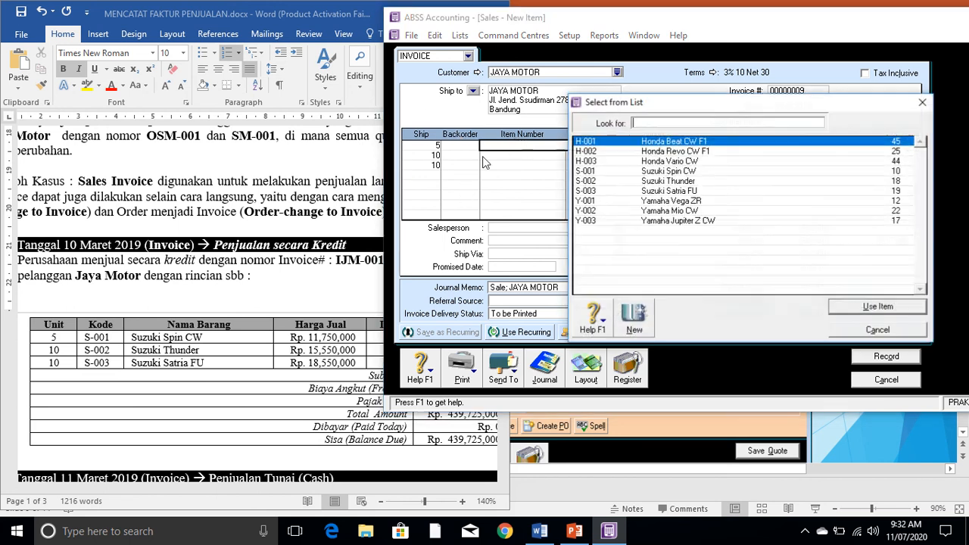
click(647, 173)
double_click(647, 173)
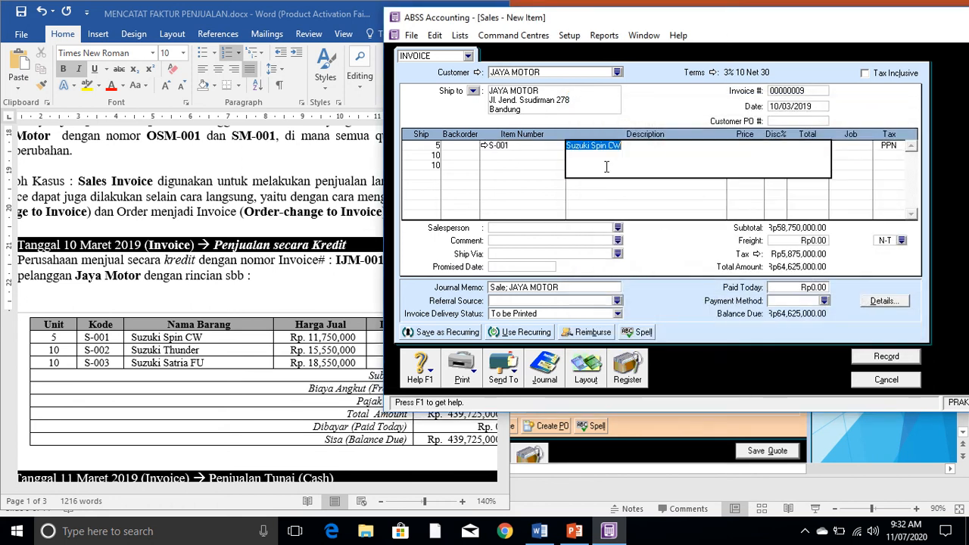
click(506, 155)
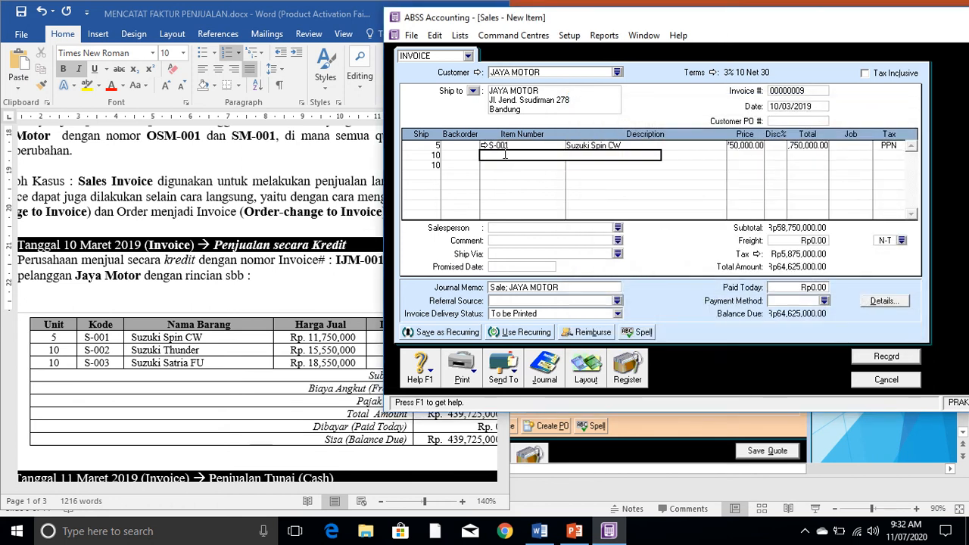
key(Tab)
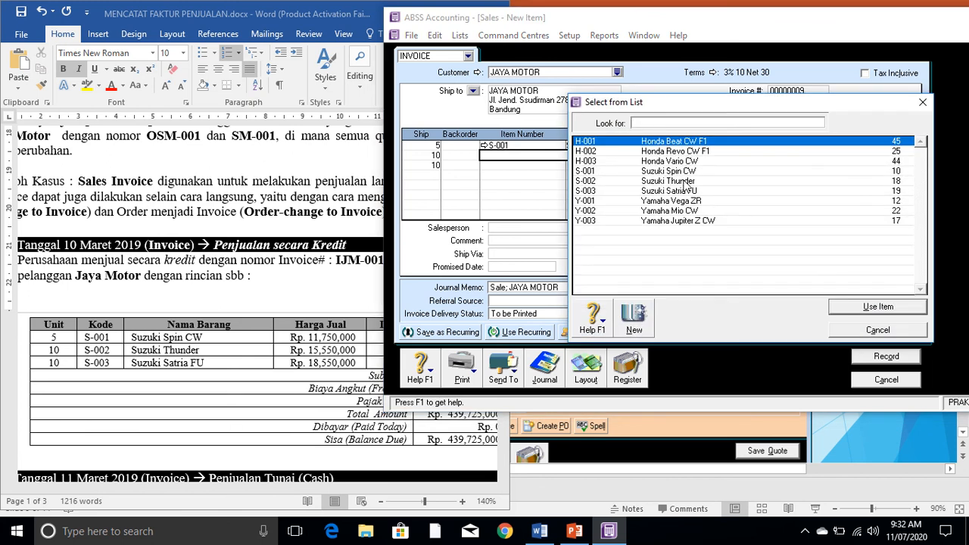
double_click(681, 181)
click(506, 166)
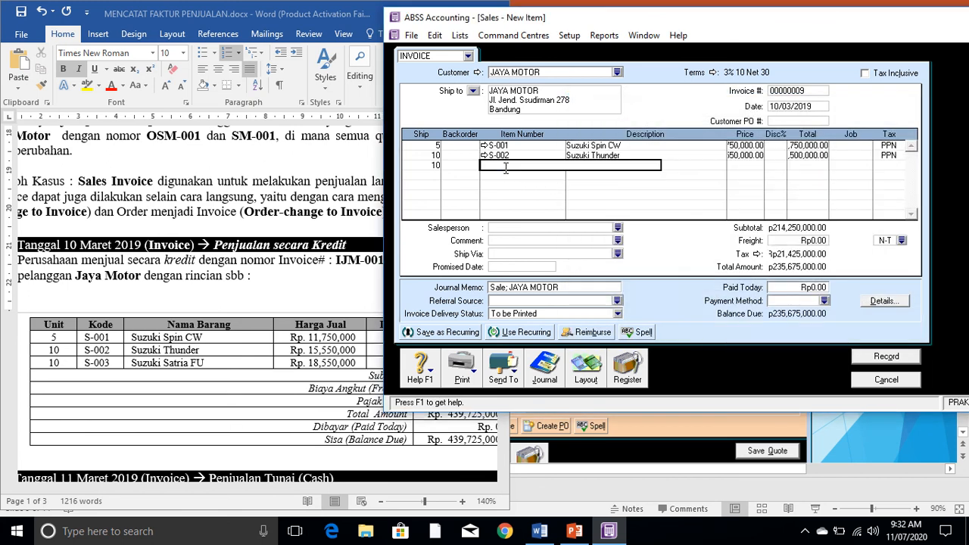
key(Tab)
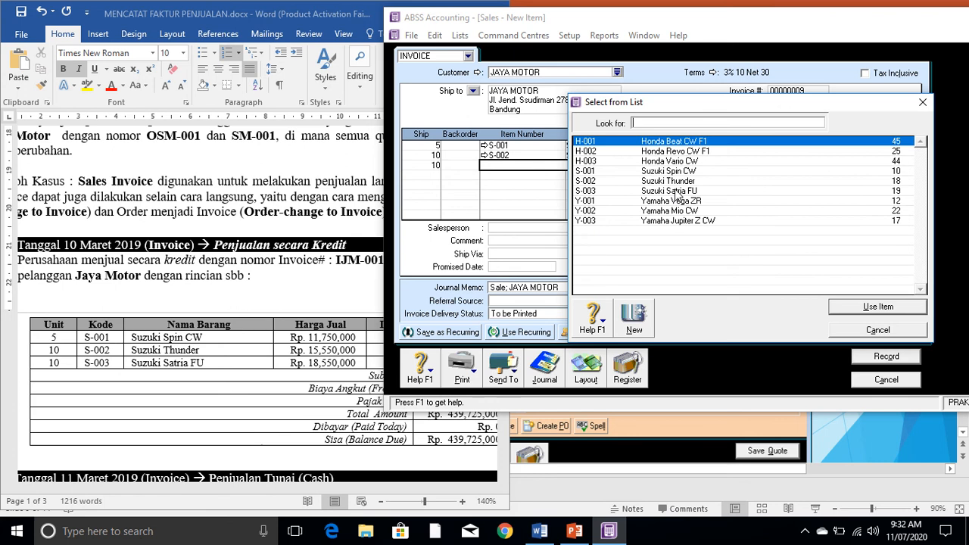
double_click(674, 191)
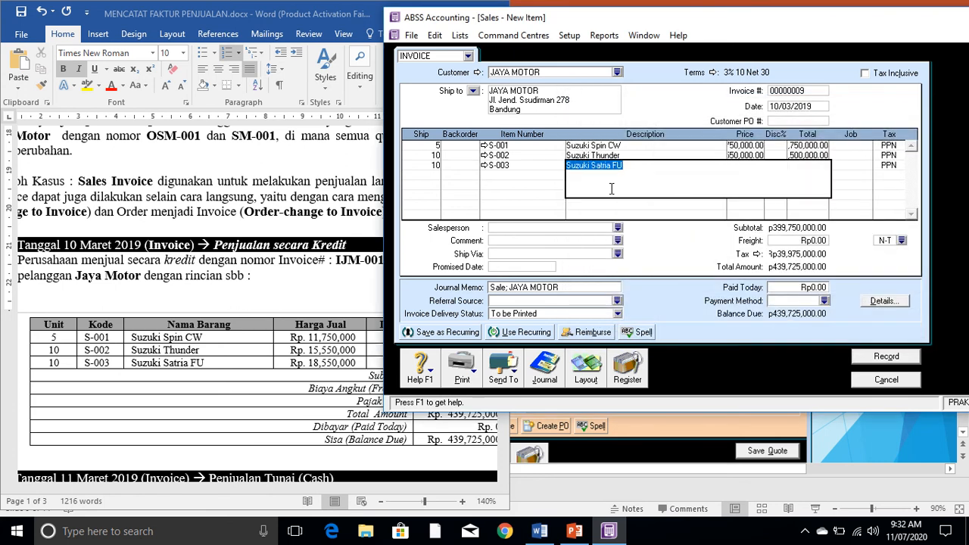
key(Tab)
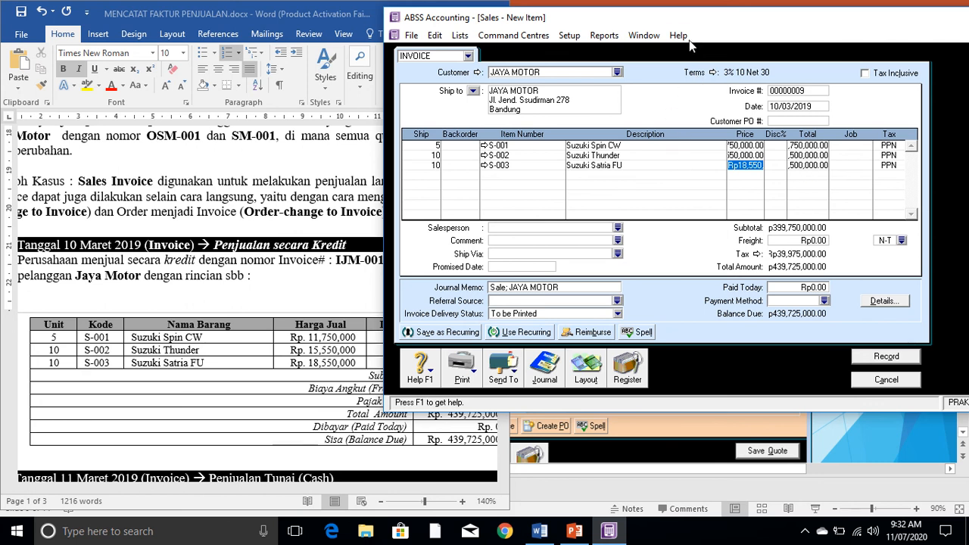
- Compare the invoice's paid today and balance due amounts with the document's table, and record the invoice
drag(698, 29, 750, 2)
click(920, 10)
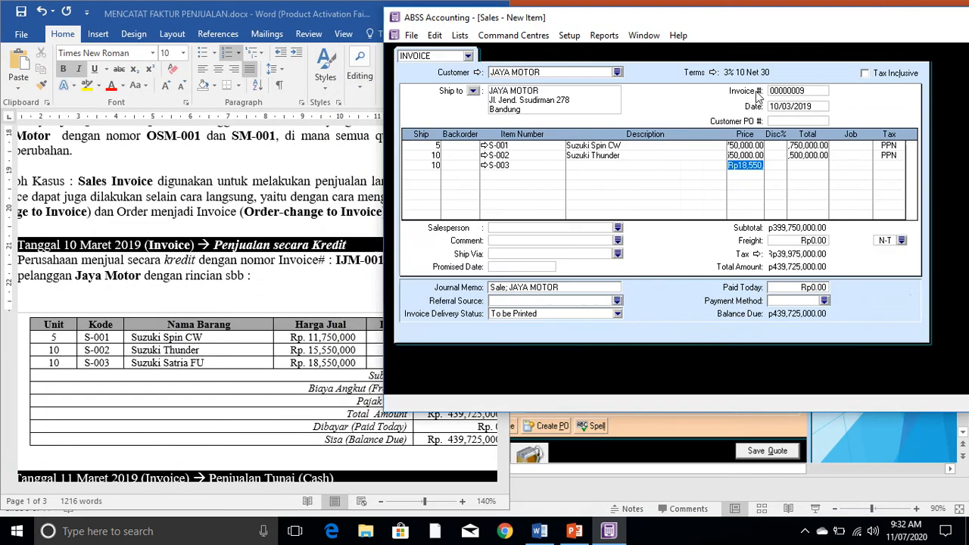
click(793, 287)
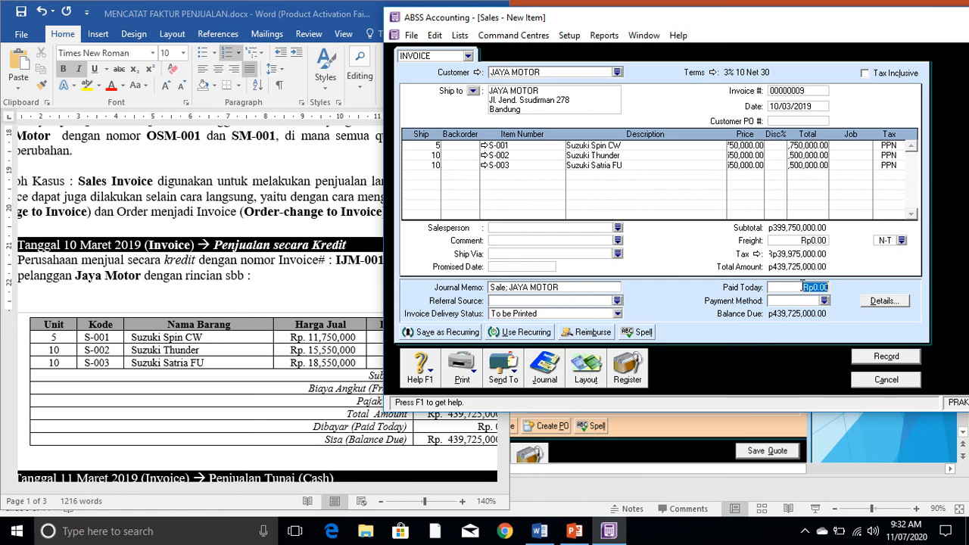
drag(787, 285, 831, 285)
click(435, 453)
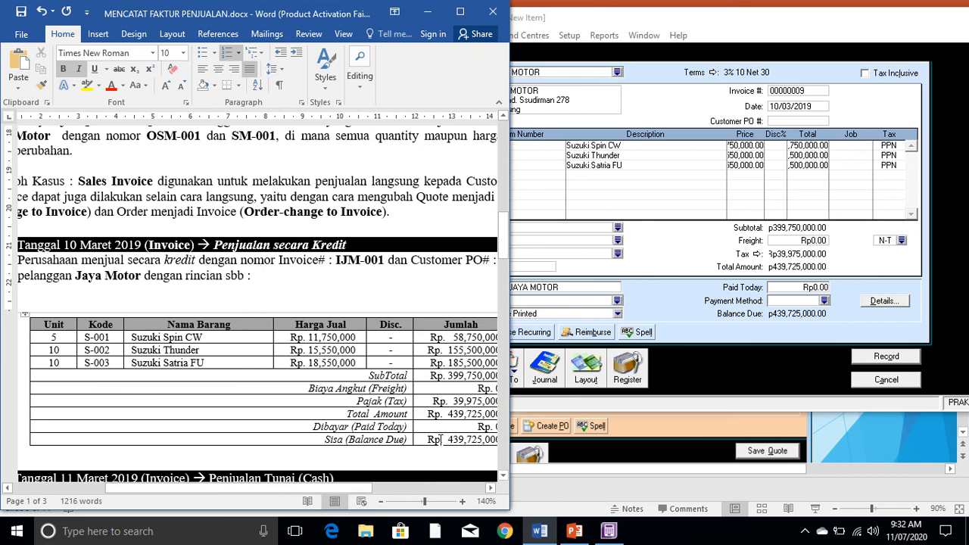
click(490, 489)
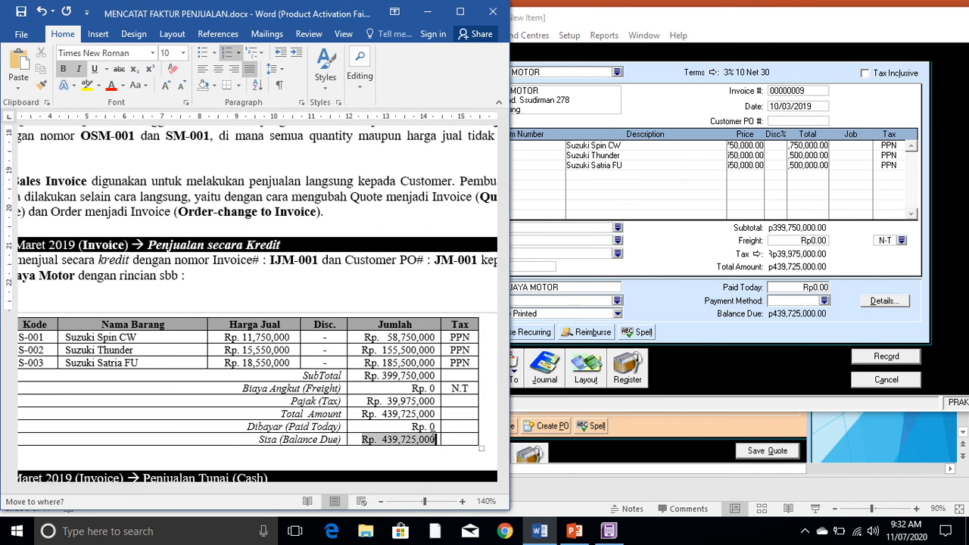
click(401, 440)
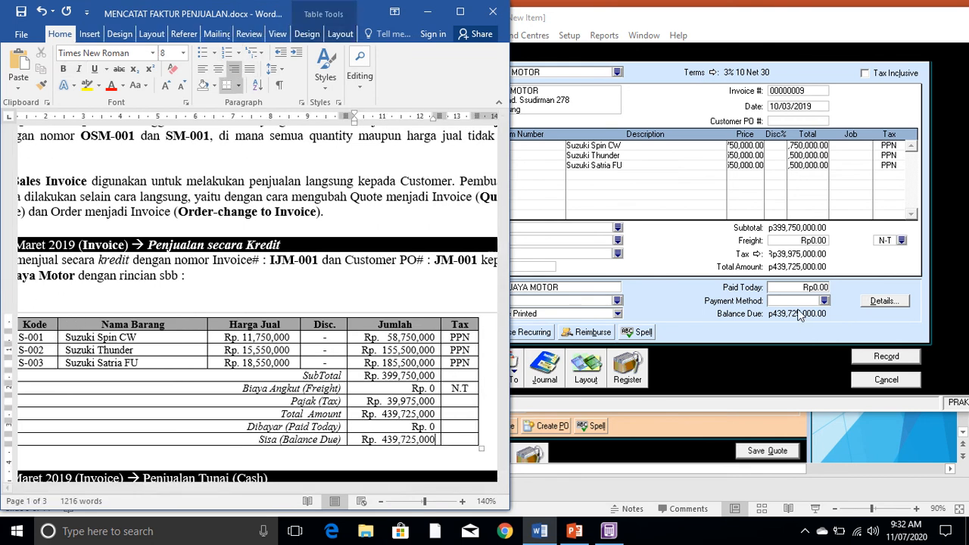
click(783, 288)
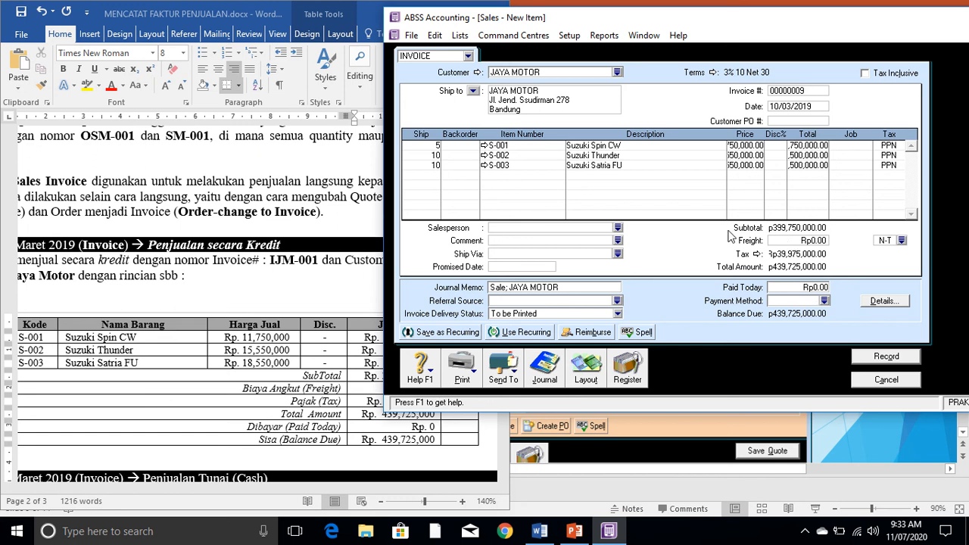
click(405, 445)
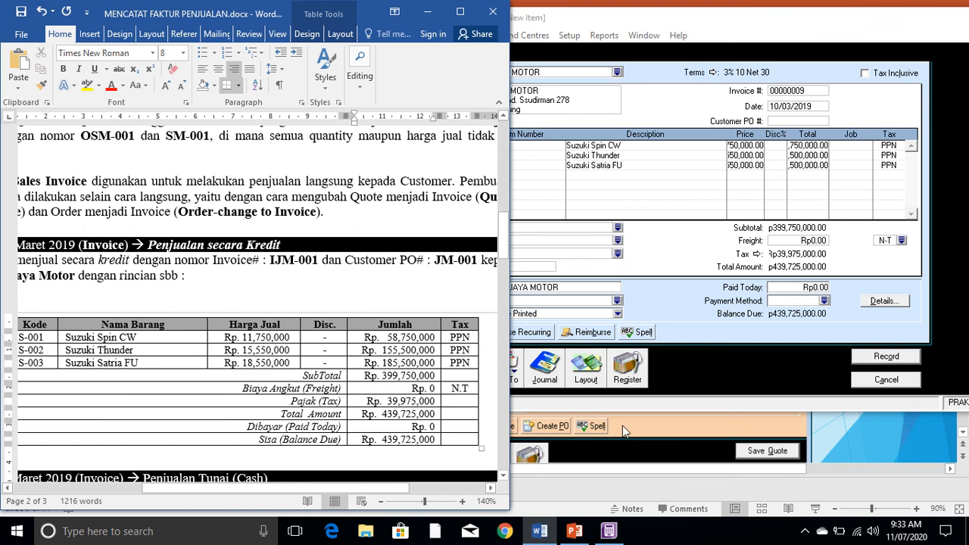
click(887, 356)
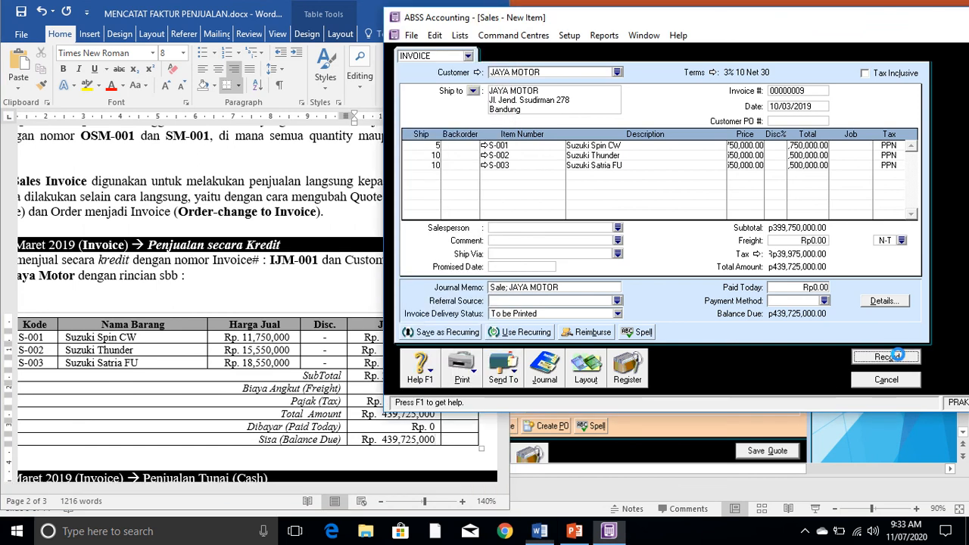
- Check the Jaya Motor invoice among the open invoices in the sales register, and review its entry in the sales transaction journal
click(627, 369)
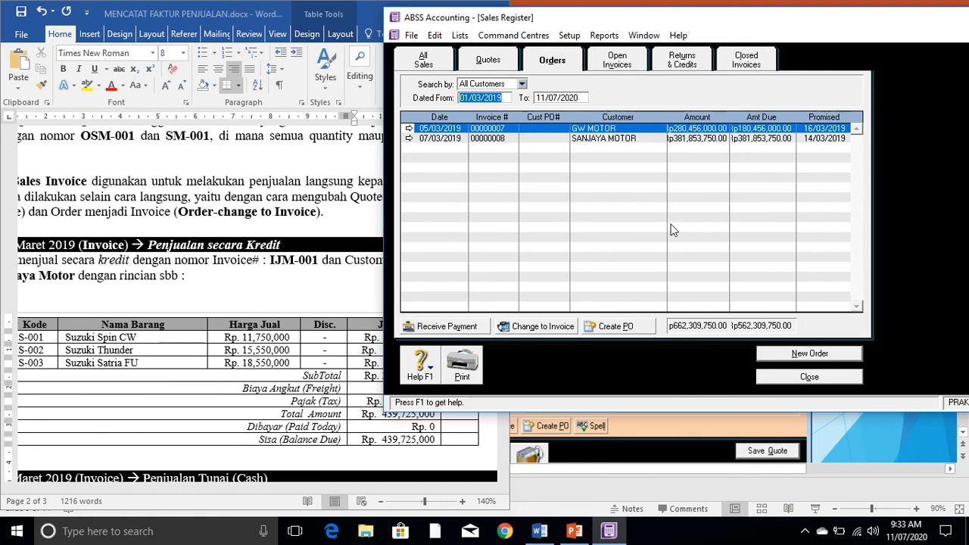
click(631, 66)
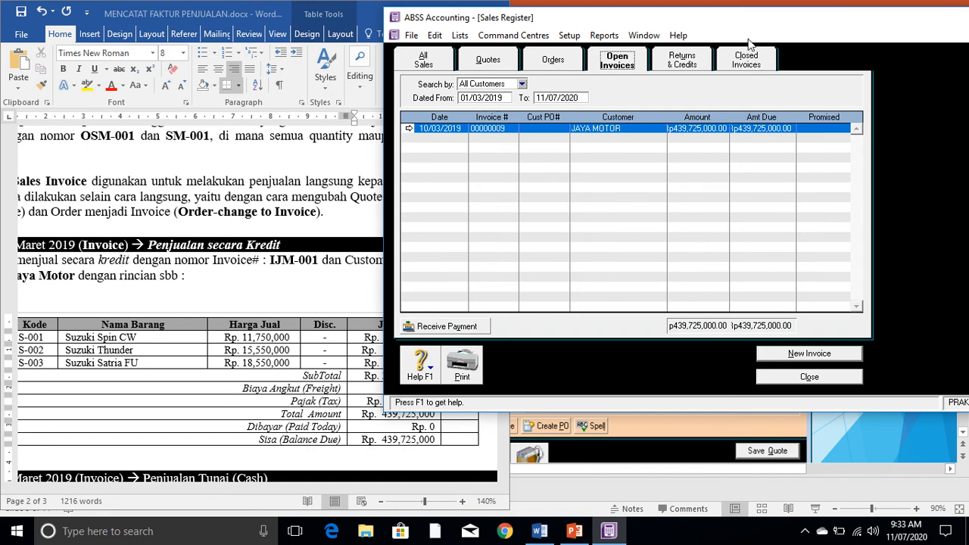
click(810, 378)
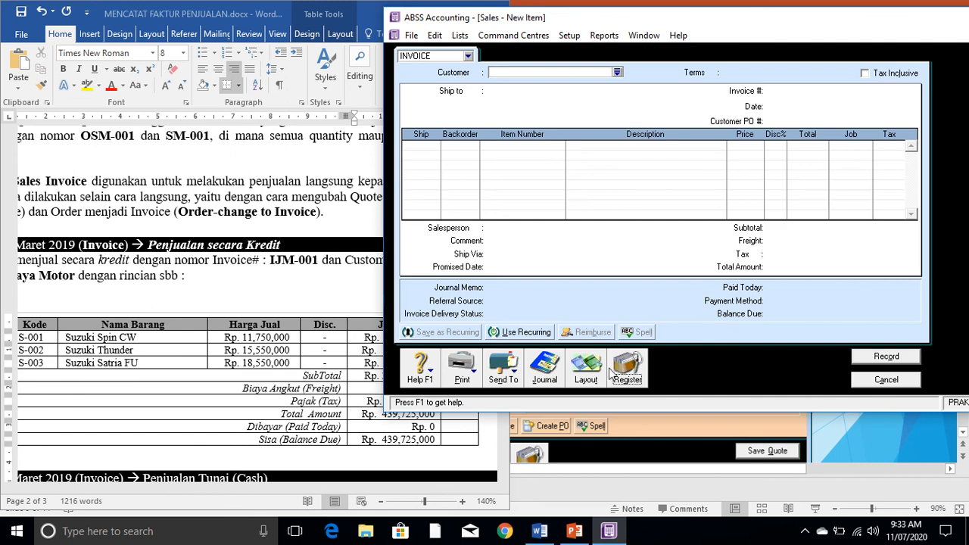
click(547, 368)
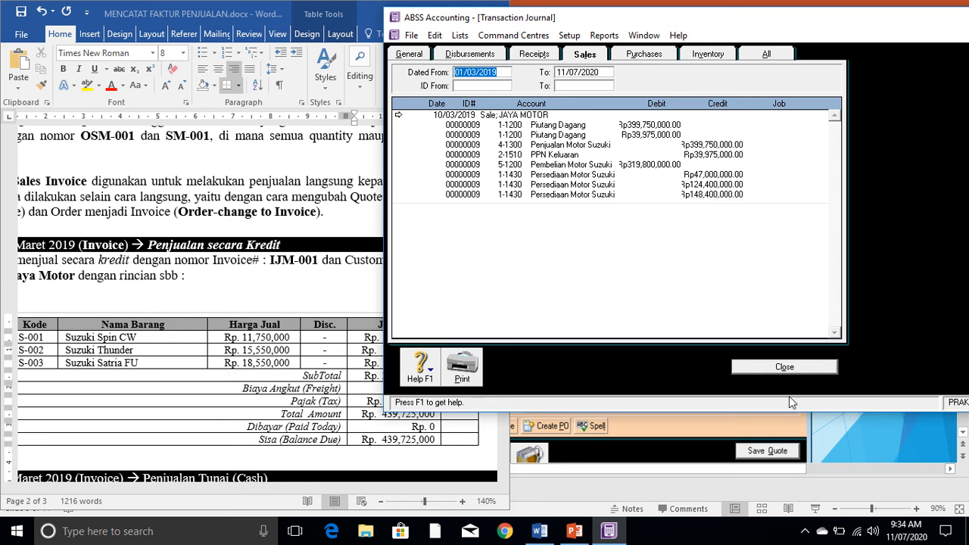
click(785, 367)
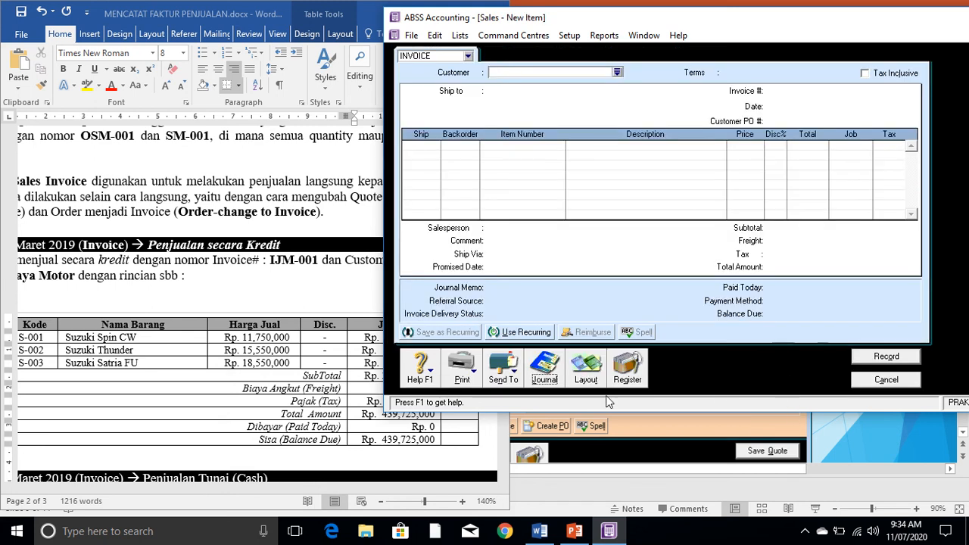
- Show the Merdeka Motor cash sale case in the document and move the accounting window clear of it
scroll(278, 443, down, 4)
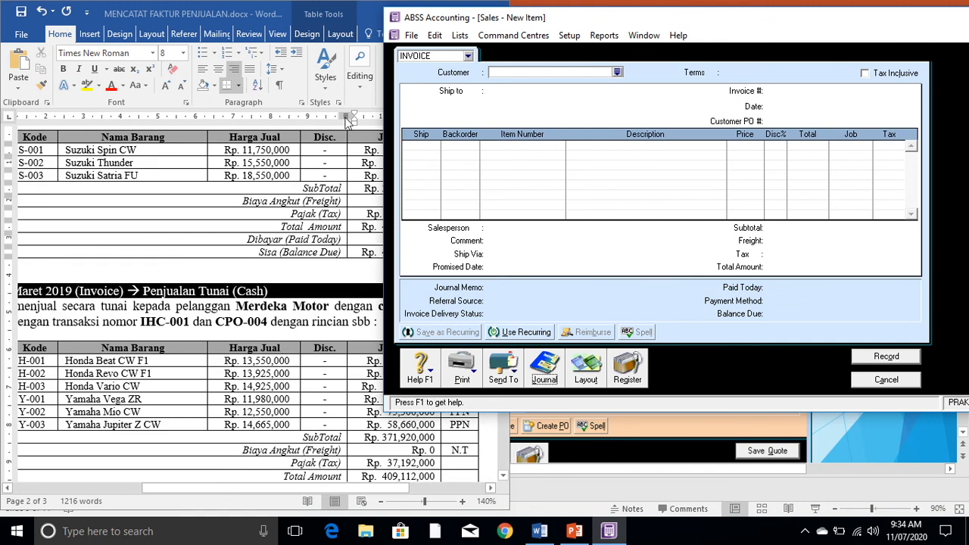
drag(777, 28, 903, 46)
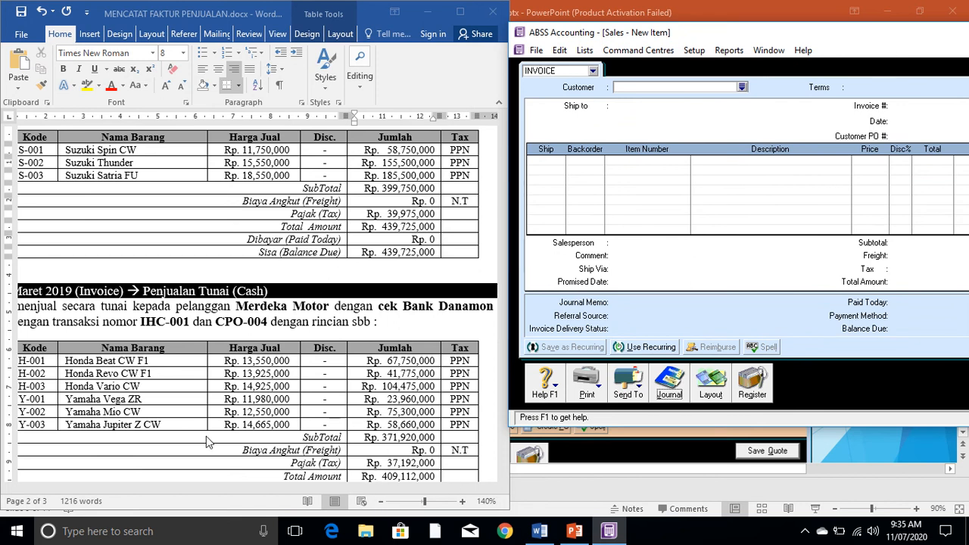
click(337, 496)
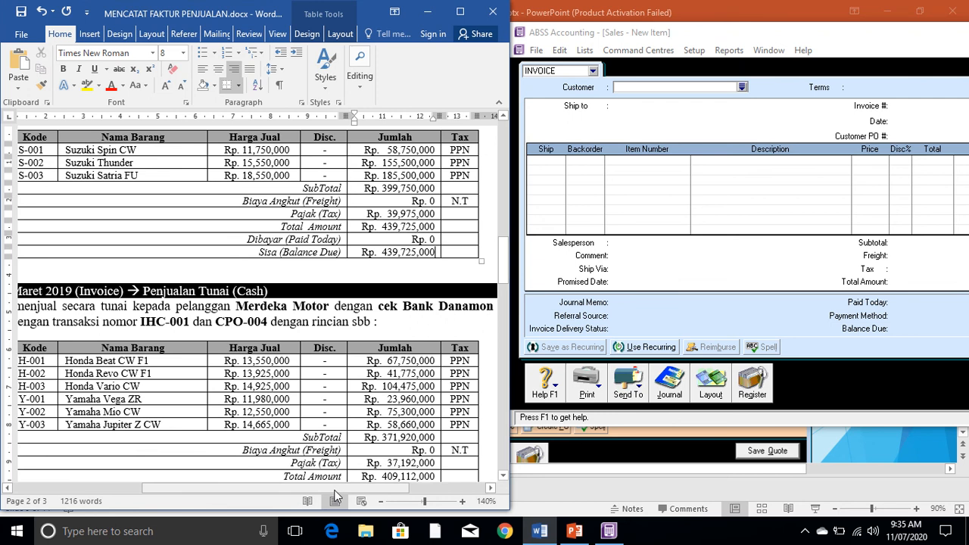
- Review the Merdeka Motor cash sale details in the document, reducing the zoom to 120% to fit its table beside the accounting window
drag(333, 489, 290, 490)
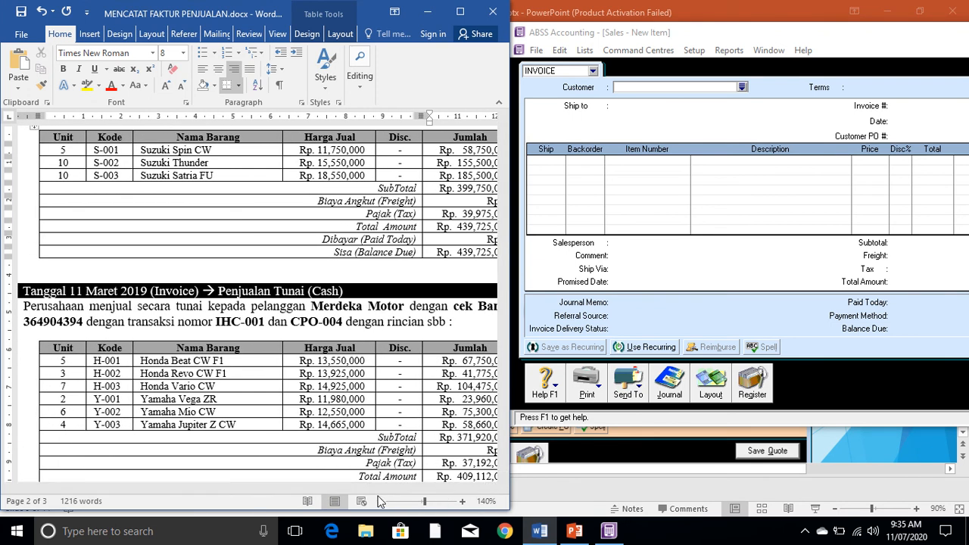
click(380, 500)
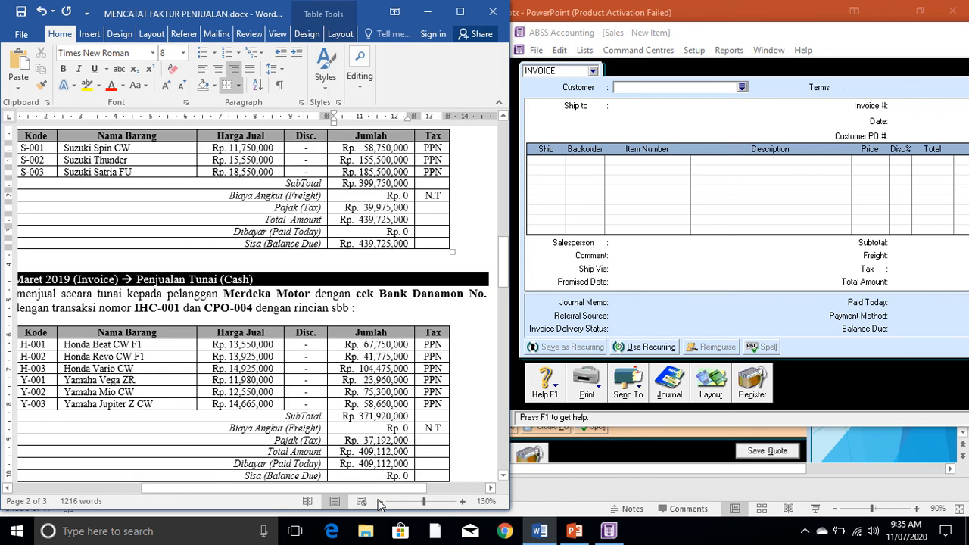
drag(352, 487, 317, 487)
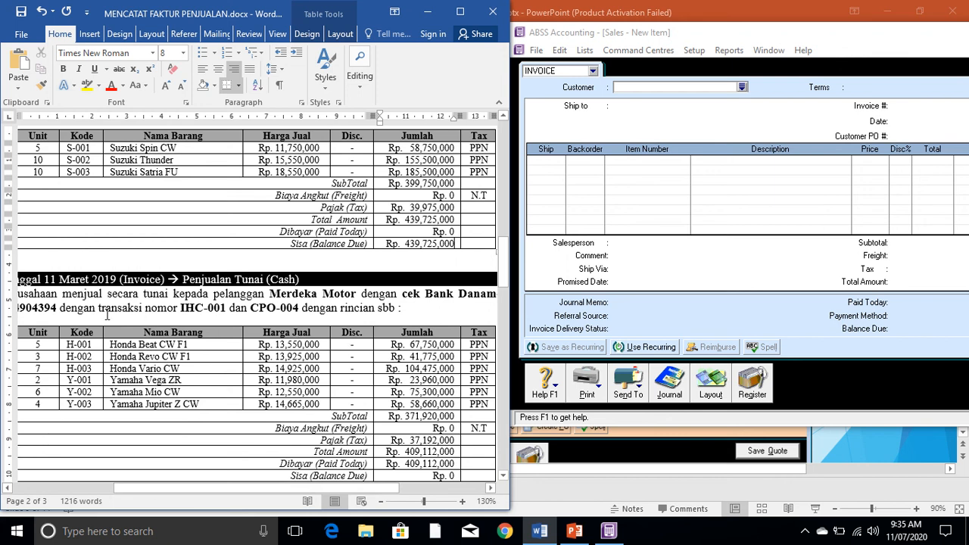
mouse_move(460, 16)
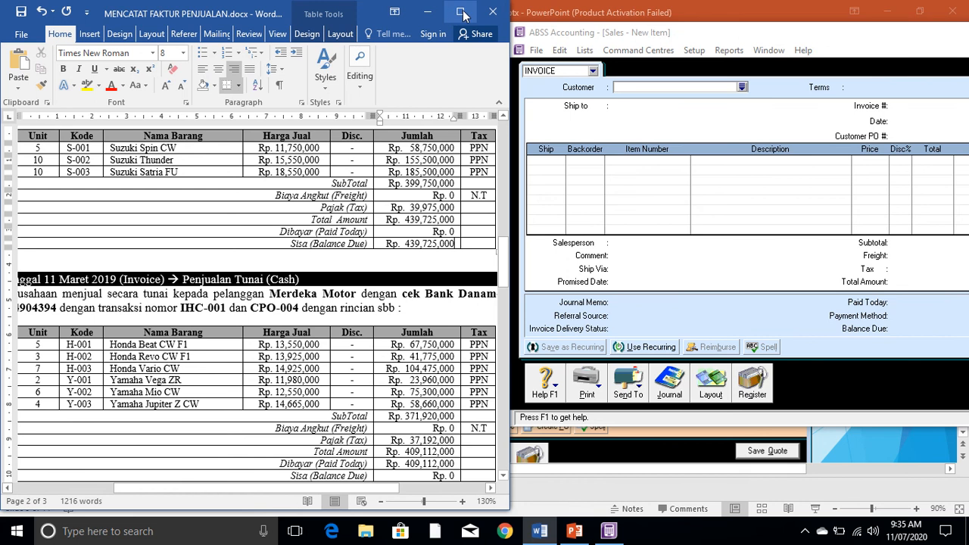
click(461, 12)
mouse_move(547, 7)
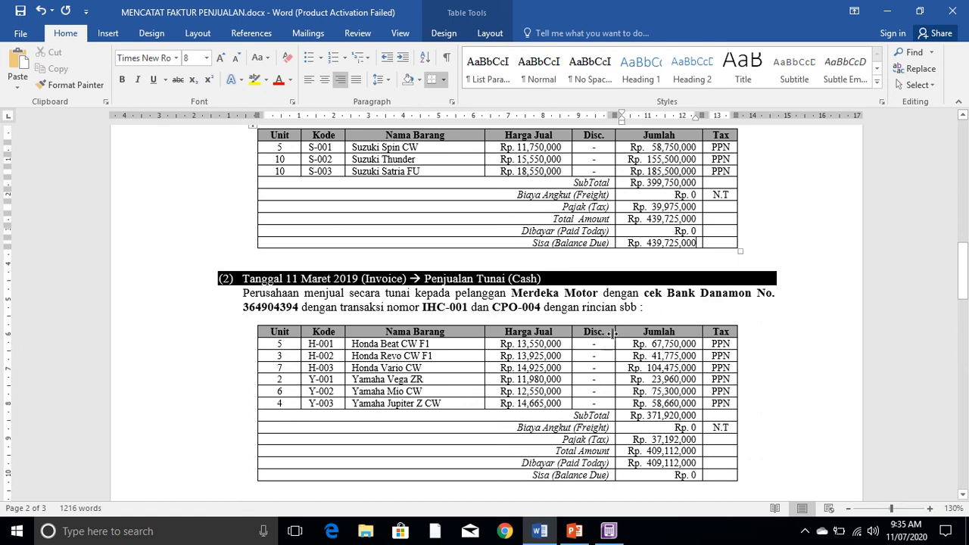
click(920, 12)
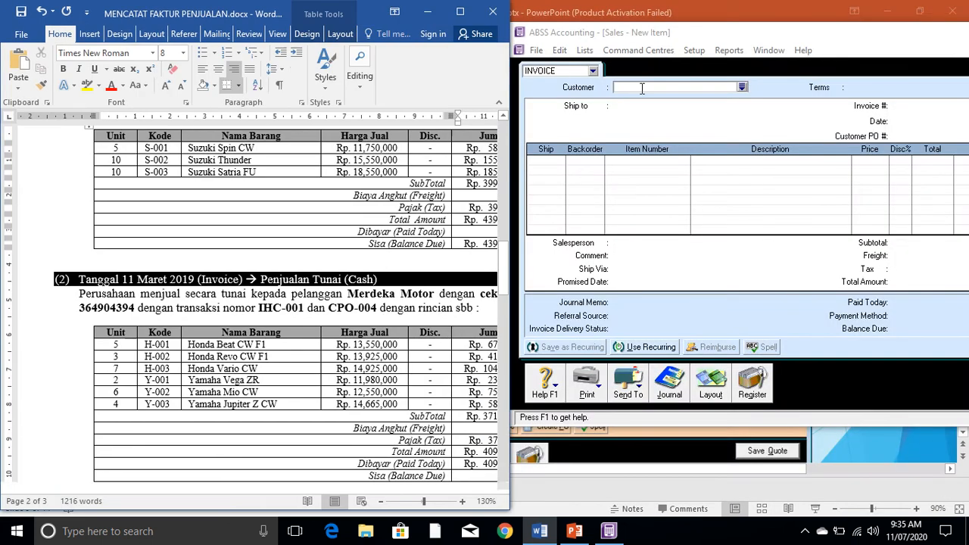
click(491, 488)
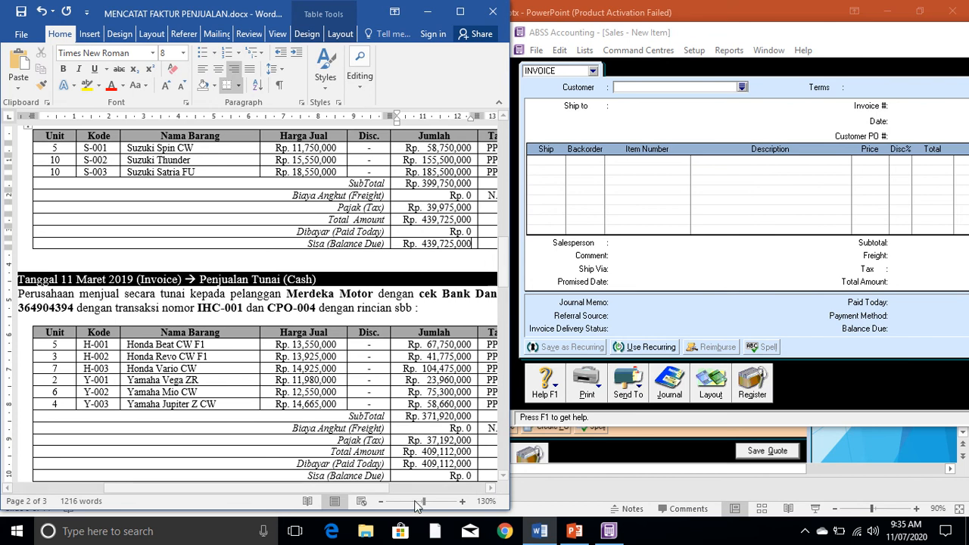
click(381, 501)
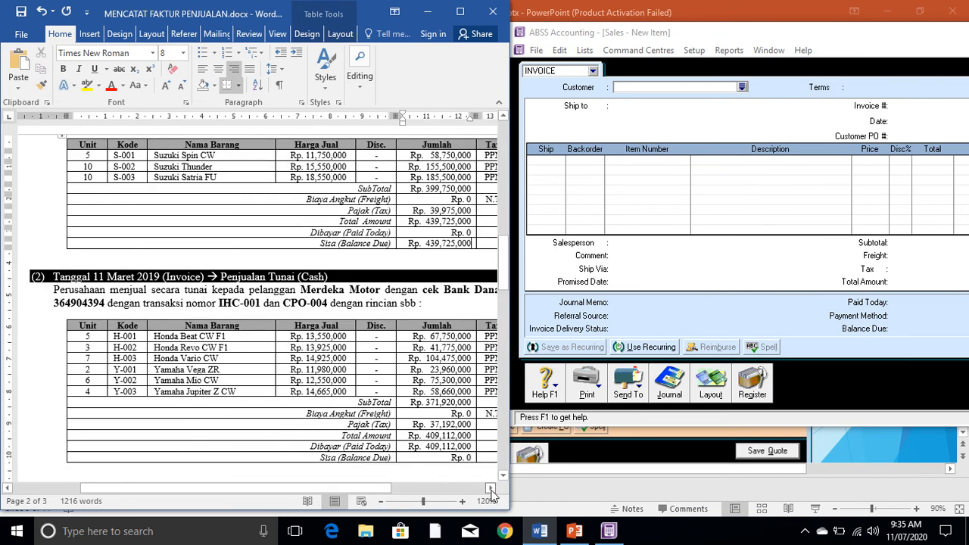
click(492, 488)
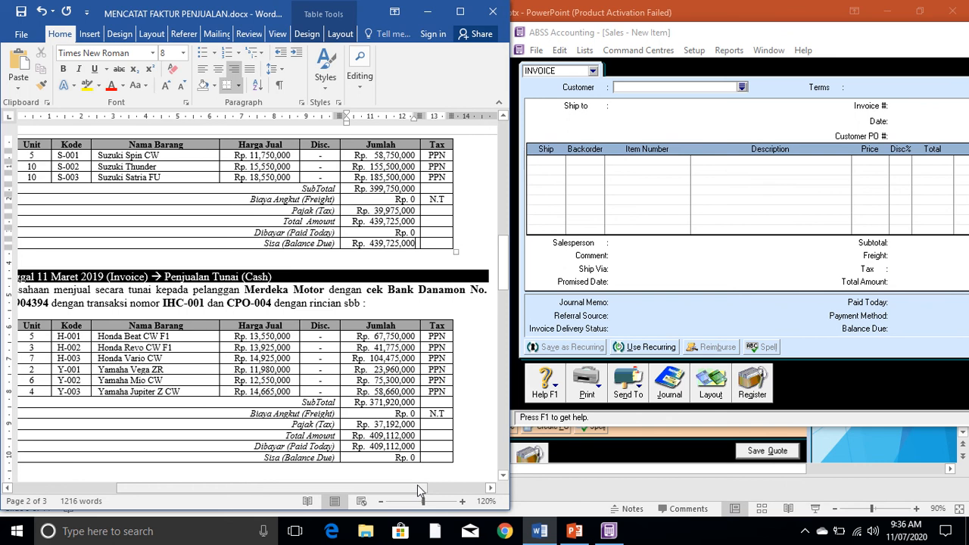
drag(418, 489, 404, 491)
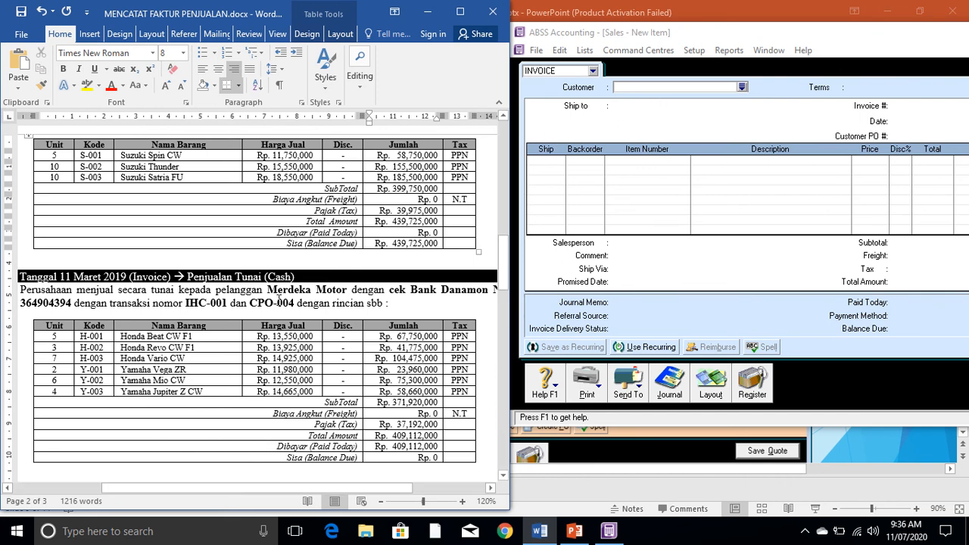
- Choose Merdeka Motor as the invoice's customer and continue with the sale despite its credit limit
click(742, 87)
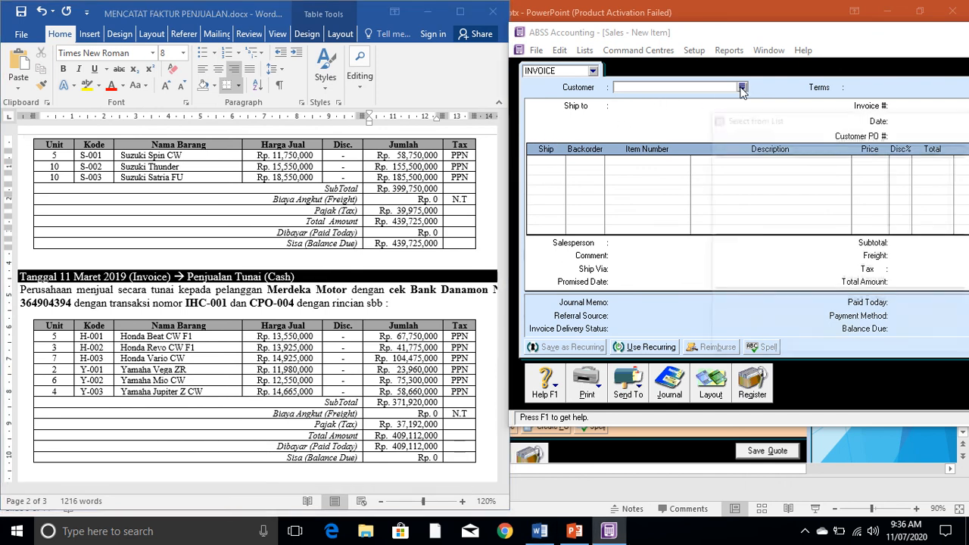
double_click(747, 182)
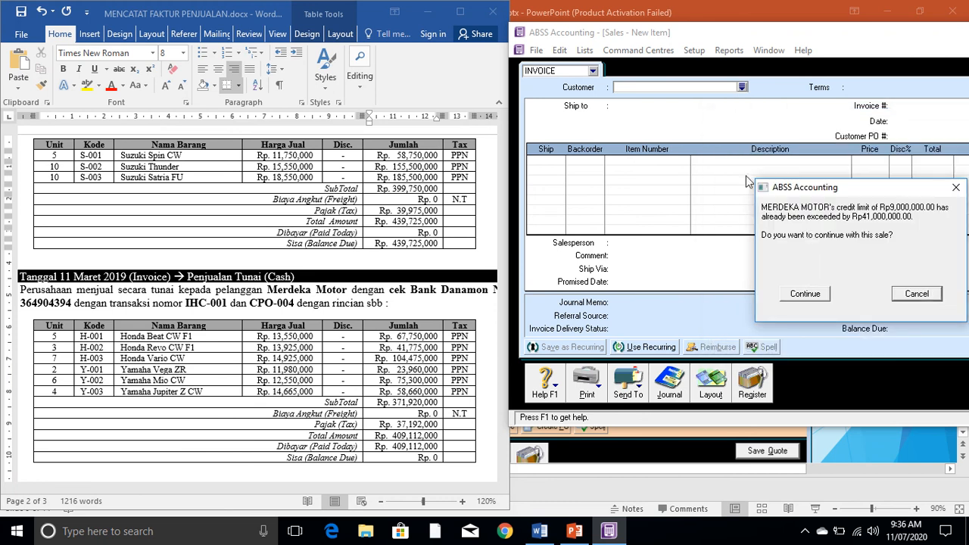
click(806, 294)
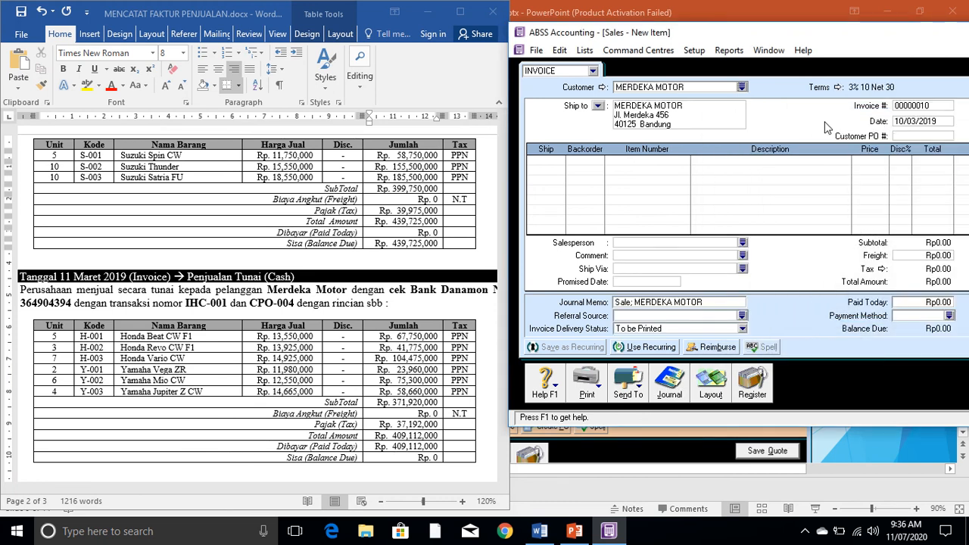
- Date the invoice 11/03/2019 and enter ship quantities 5, 3, 7, 2, 6 and 4 on the first six lines
click(906, 123)
click(924, 122)
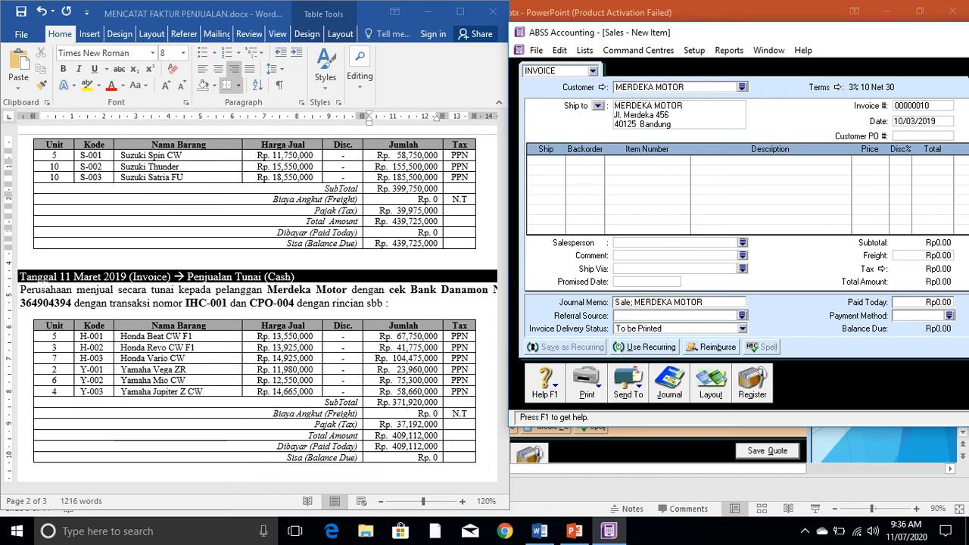
key(BackSpace)
text(1)
key(Tab)
click(555, 163)
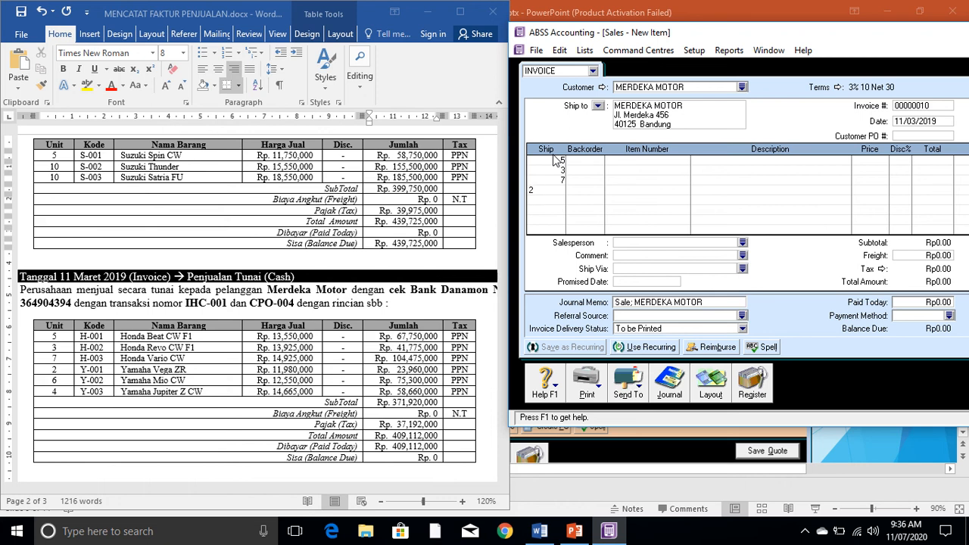
key(Down)
- Assign items H-001 Honda Beat CW F1, H-002 Honda Revo CW F1 and H-003 Honda Vario CW to the first three invoice lines
click(646, 160)
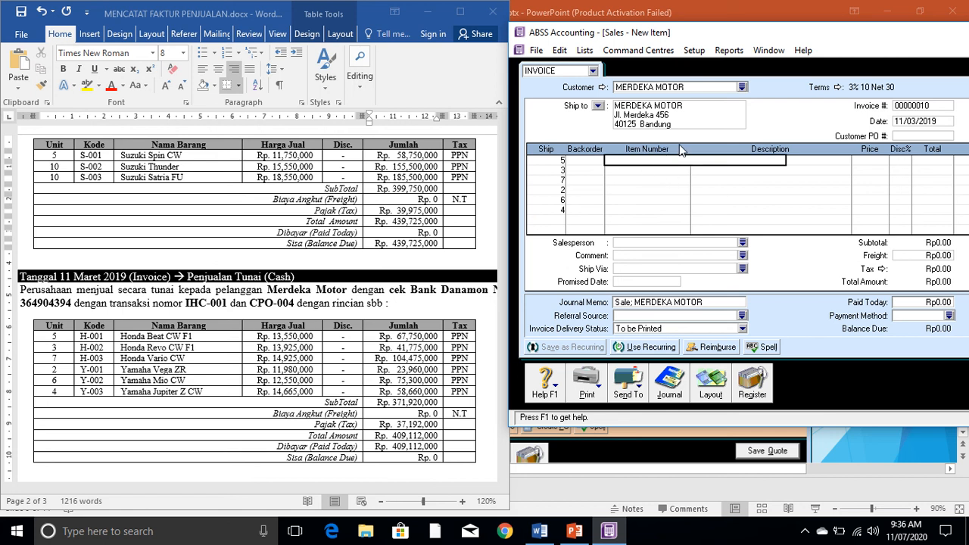
key(Tab)
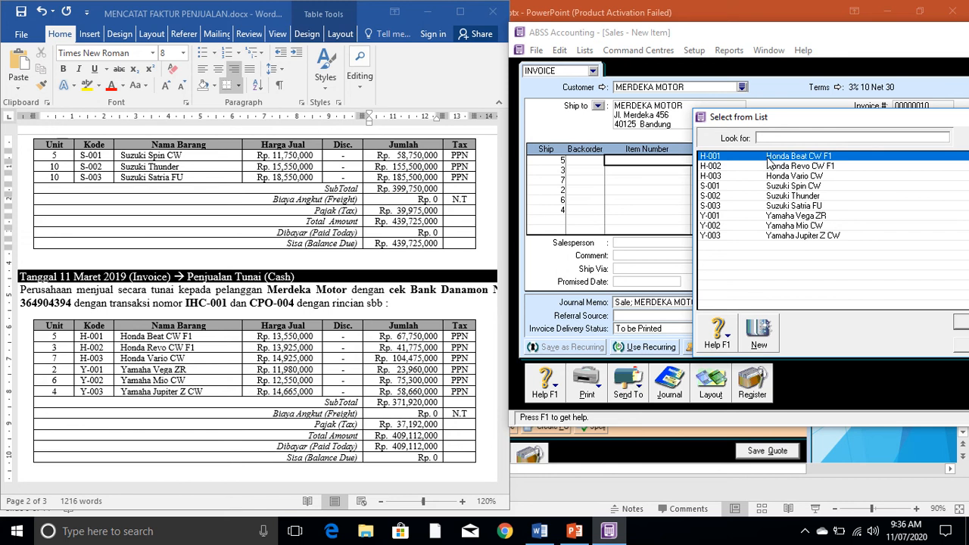
double_click(768, 158)
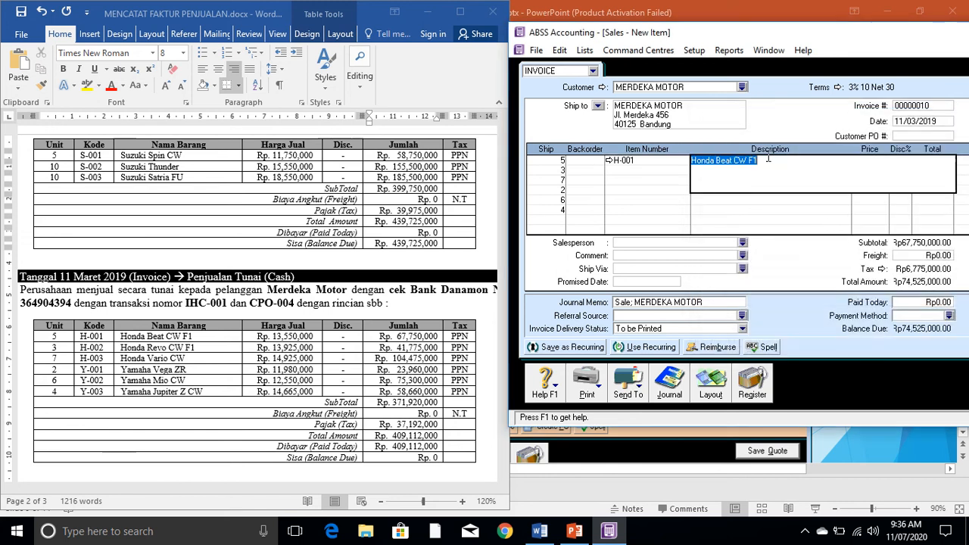
click(646, 171)
key(Tab)
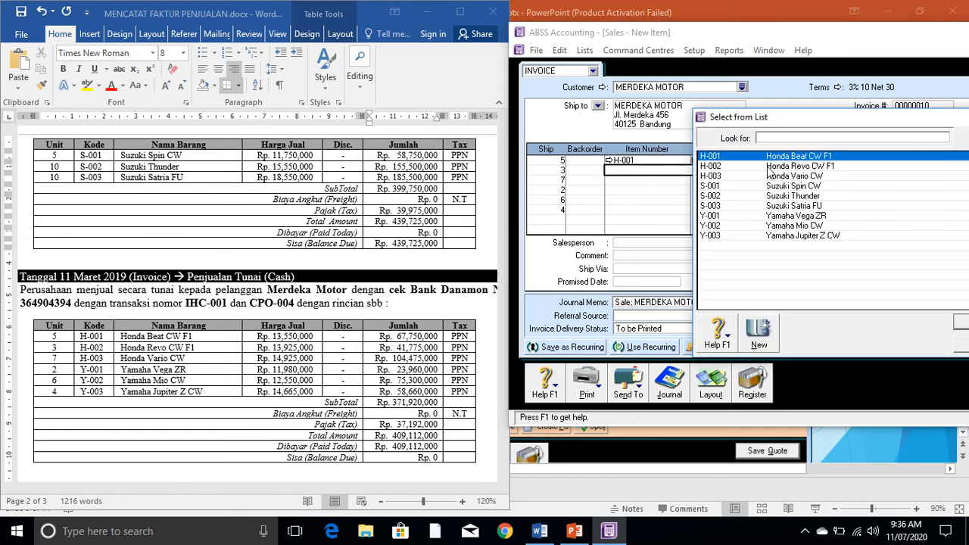
double_click(769, 167)
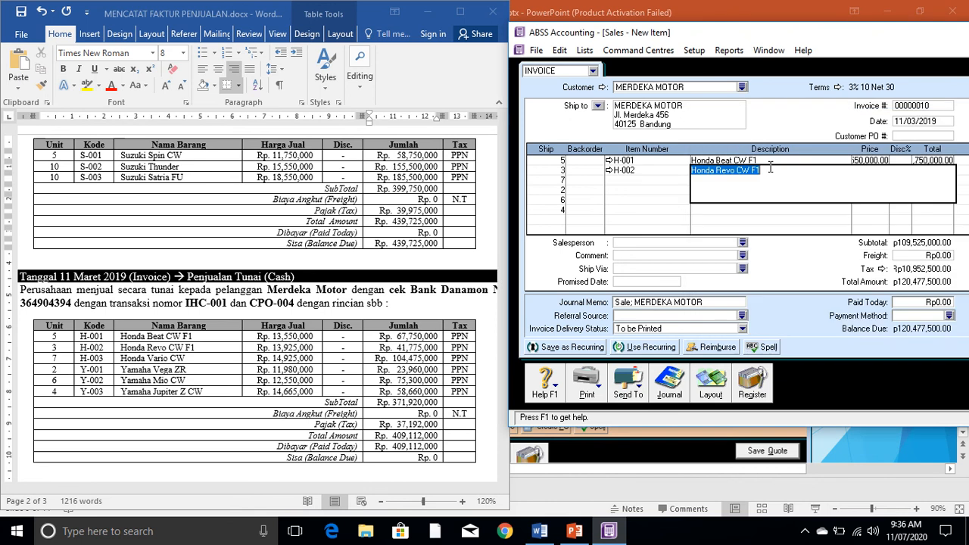
click(637, 180)
key(Tab)
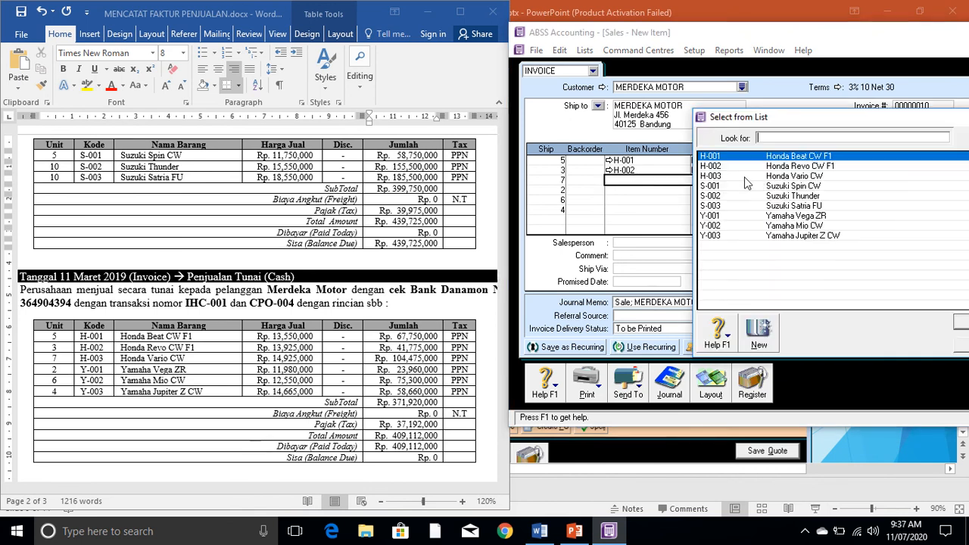
click(776, 177)
double_click(776, 177)
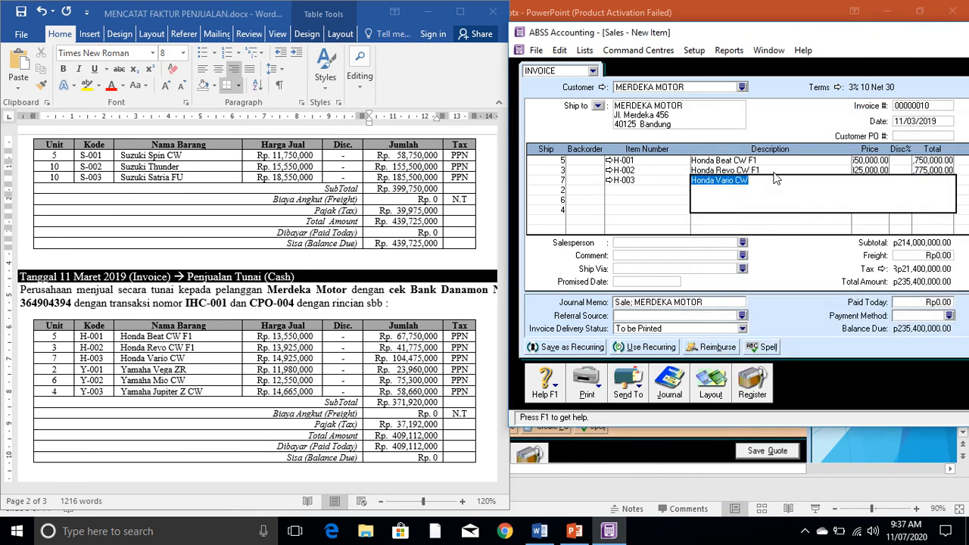
- Assign items Y-001 Yamaha Vega ZR, Y-002 Yamaha Mio CW and Y-003 Yamaha Jupiter Z CW to invoice lines four to six
click(619, 192)
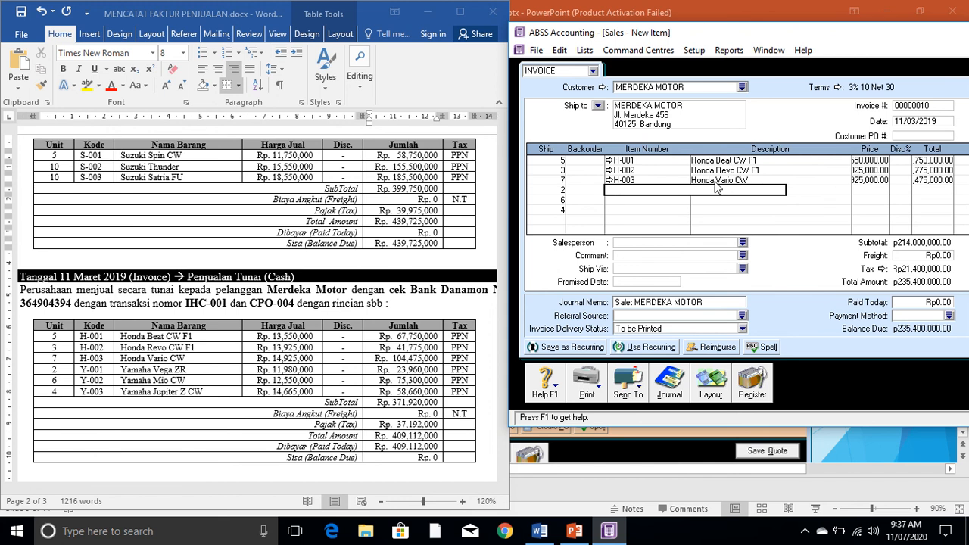
key(Tab)
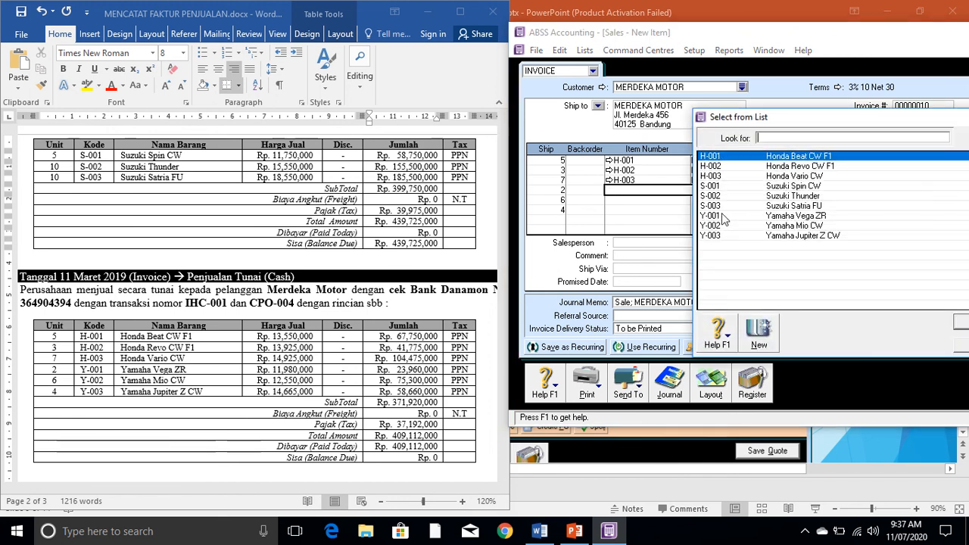
double_click(722, 217)
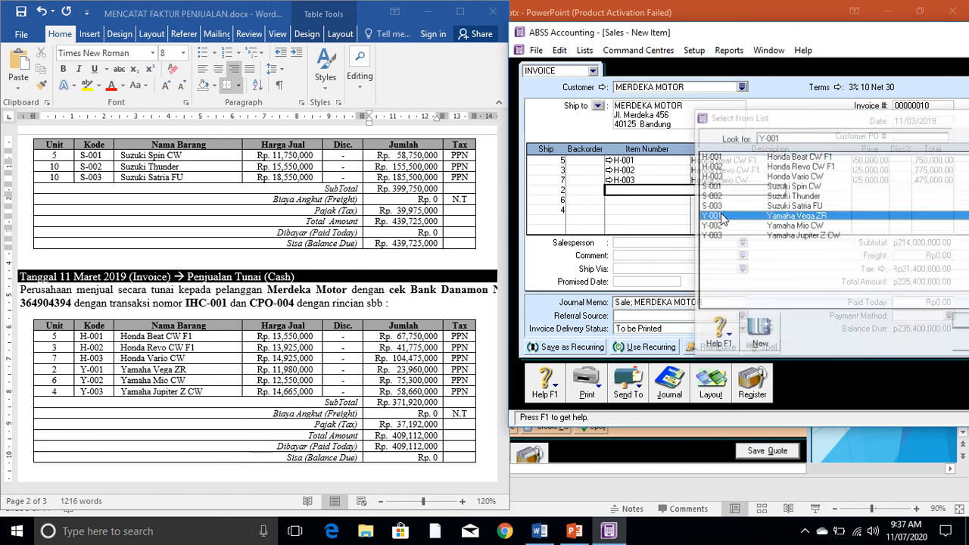
click(623, 201)
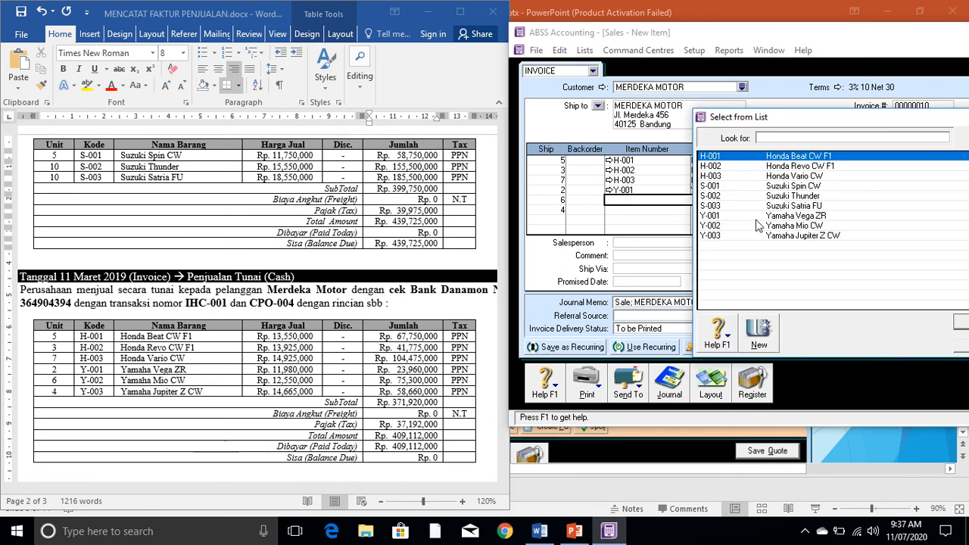
double_click(725, 226)
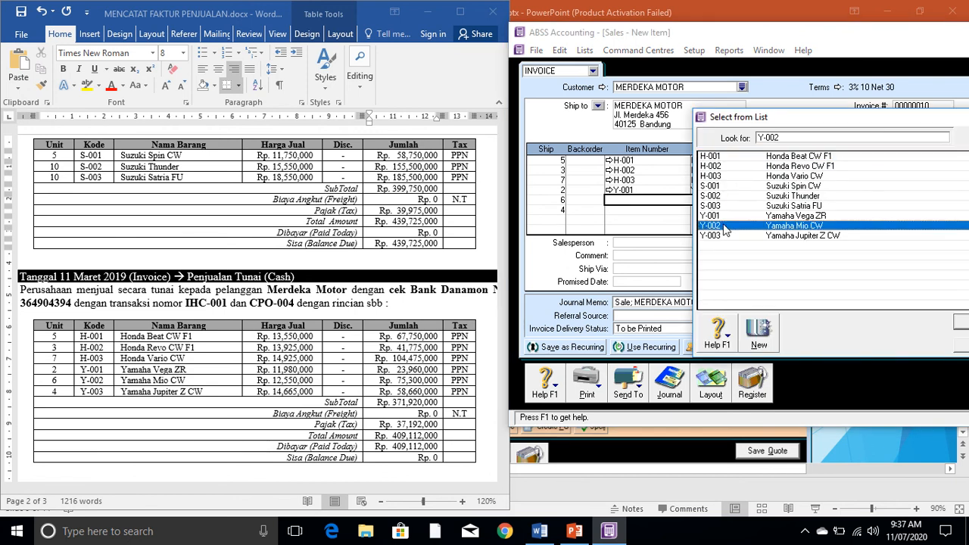
click(618, 211)
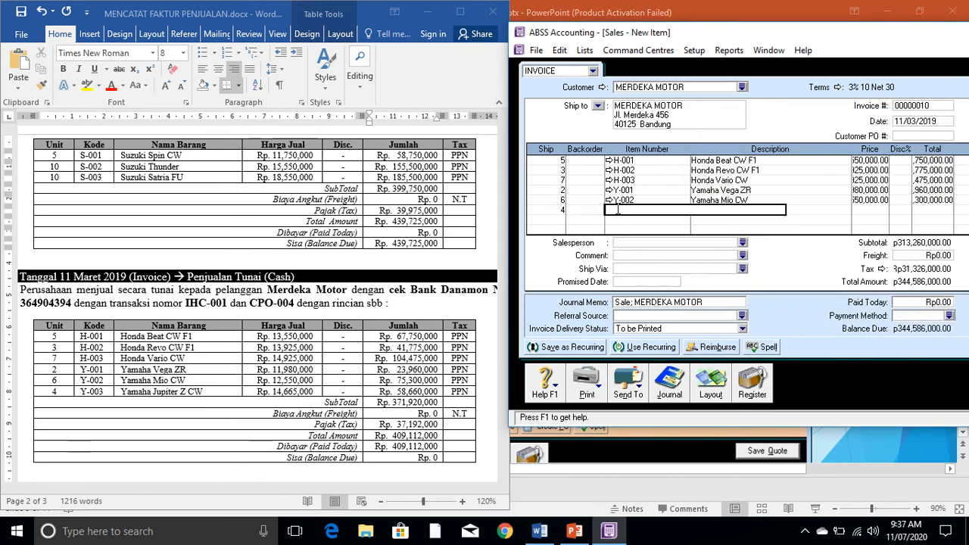
key(Return)
click(783, 237)
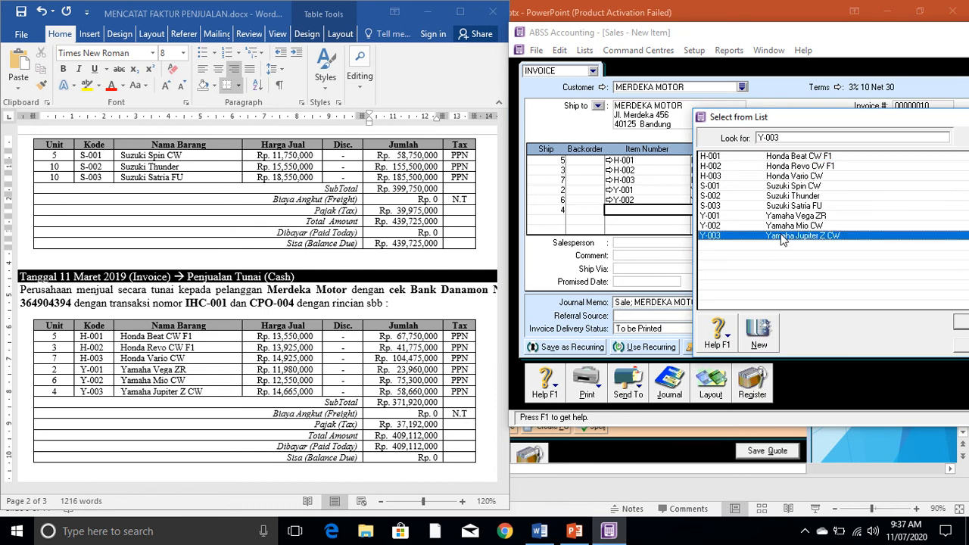
double_click(782, 237)
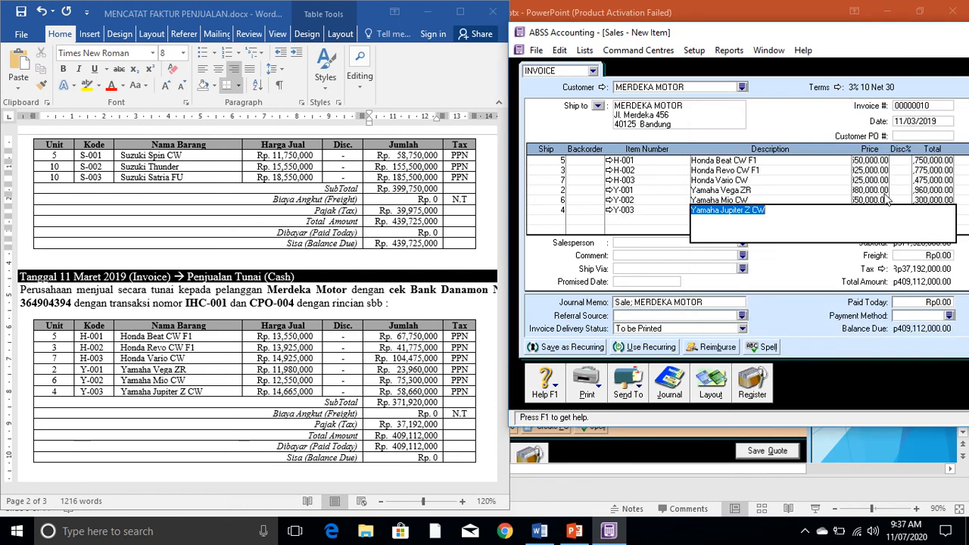
key(Tab)
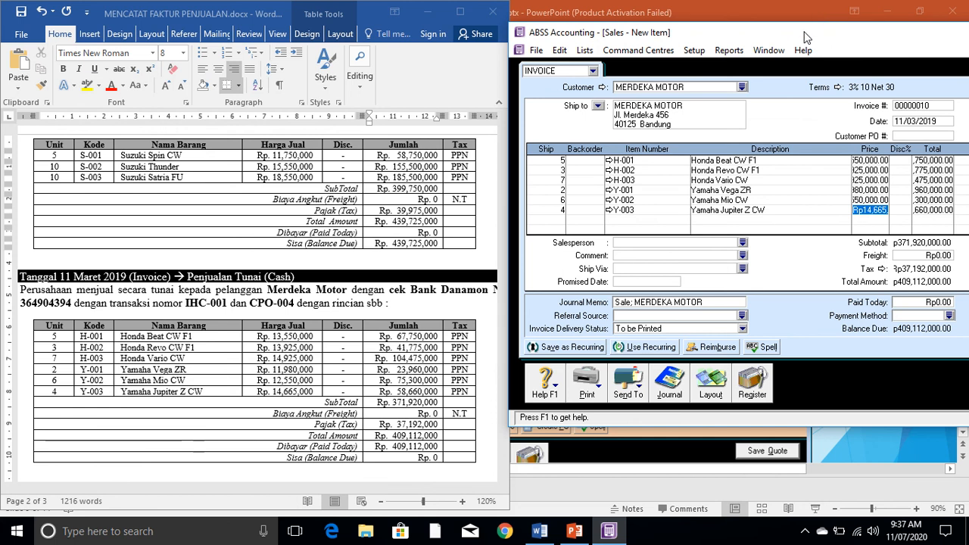
- Enter 409,112,000 as the amount paid today on the Merdeka Motor invoice
drag(803, 33, 690, 13)
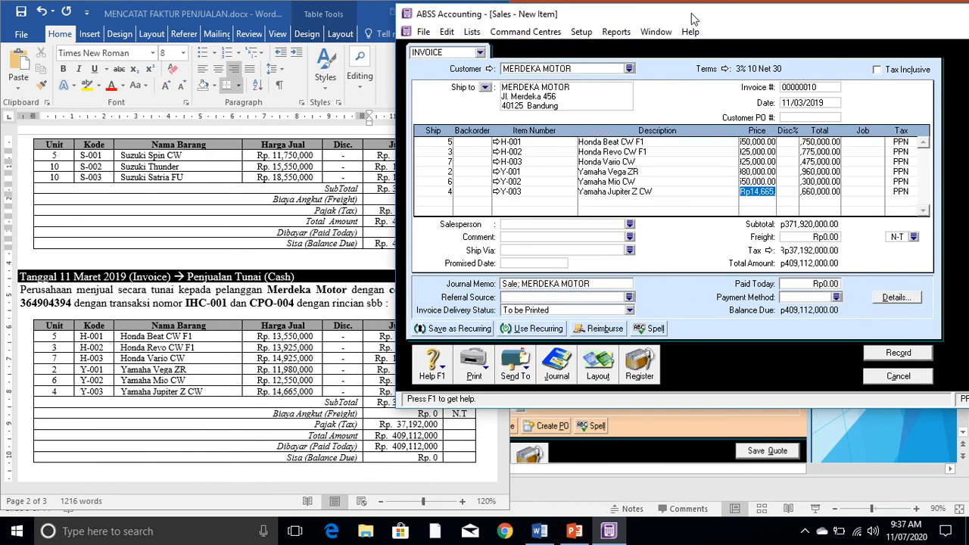
click(796, 284)
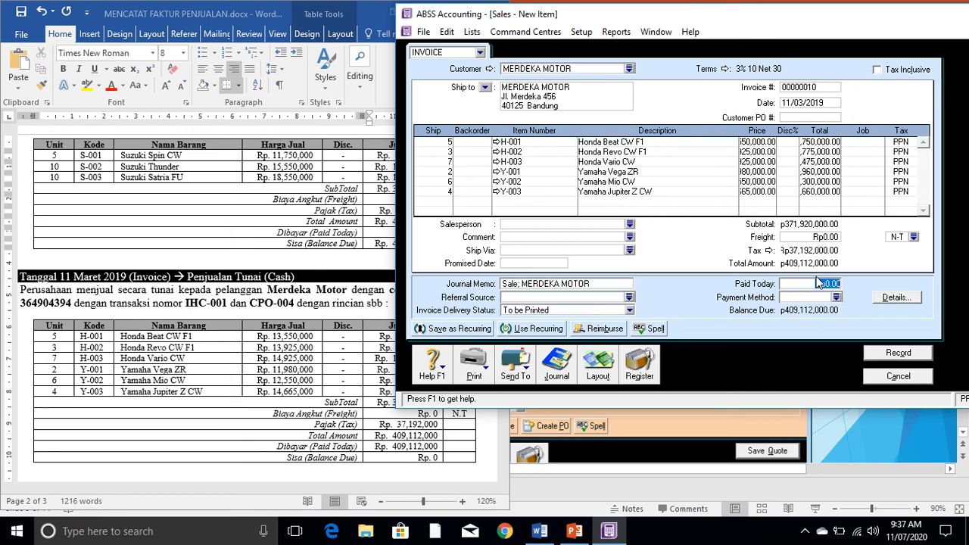
text(409112000)
key(Tab)
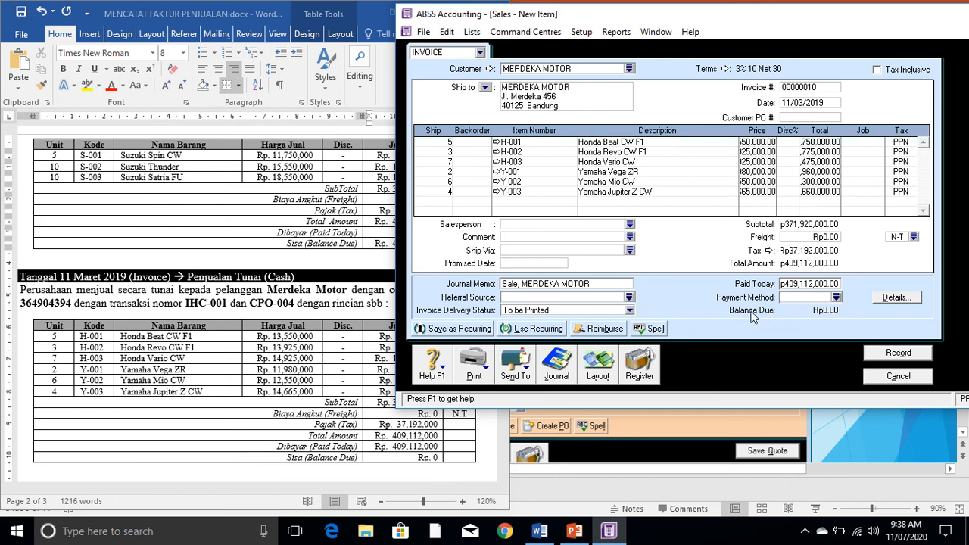
- Set the invoice's payment method to Cash and record the sale
click(837, 297)
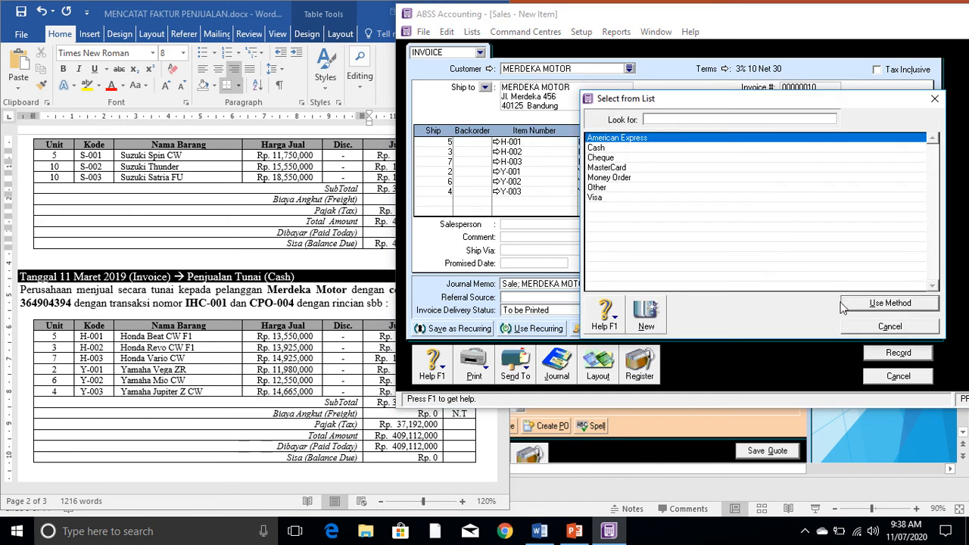
click(869, 326)
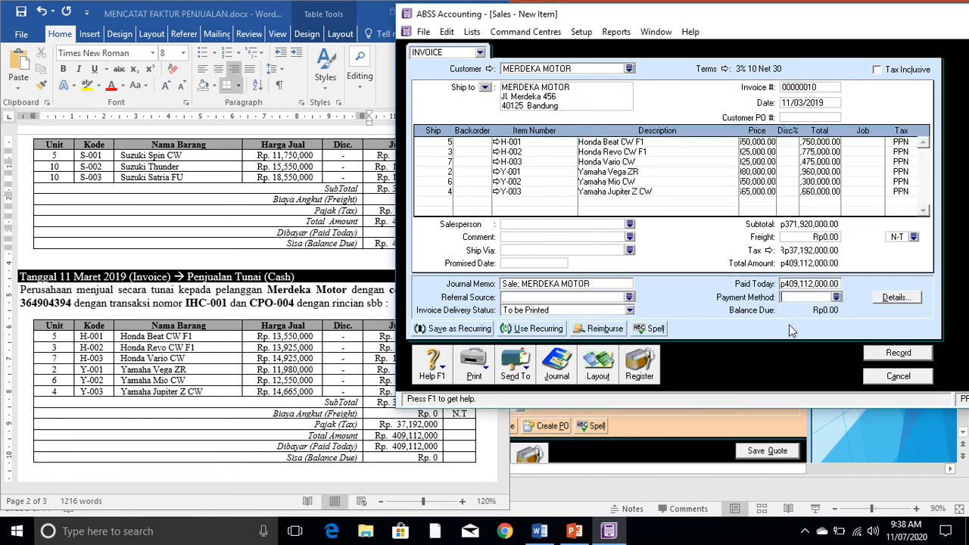
click(837, 299)
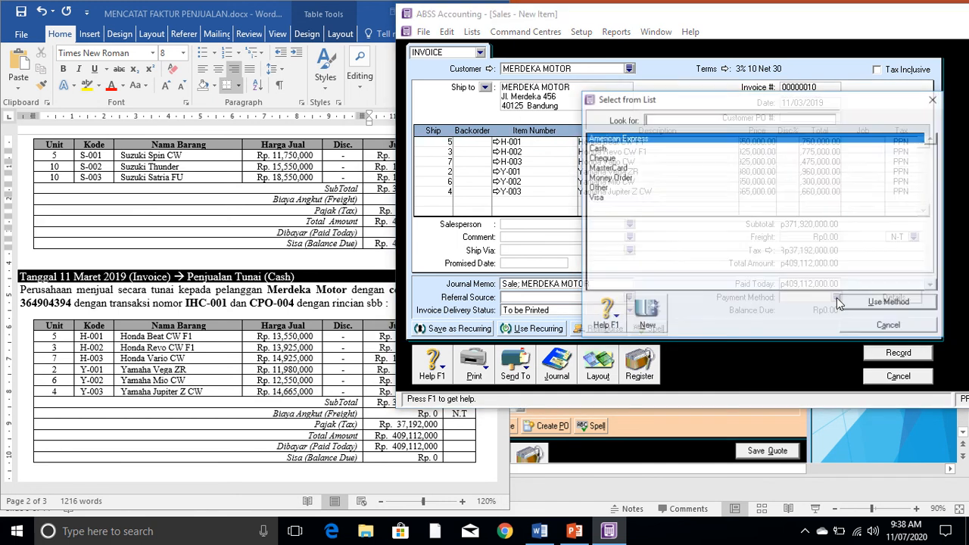
double_click(595, 149)
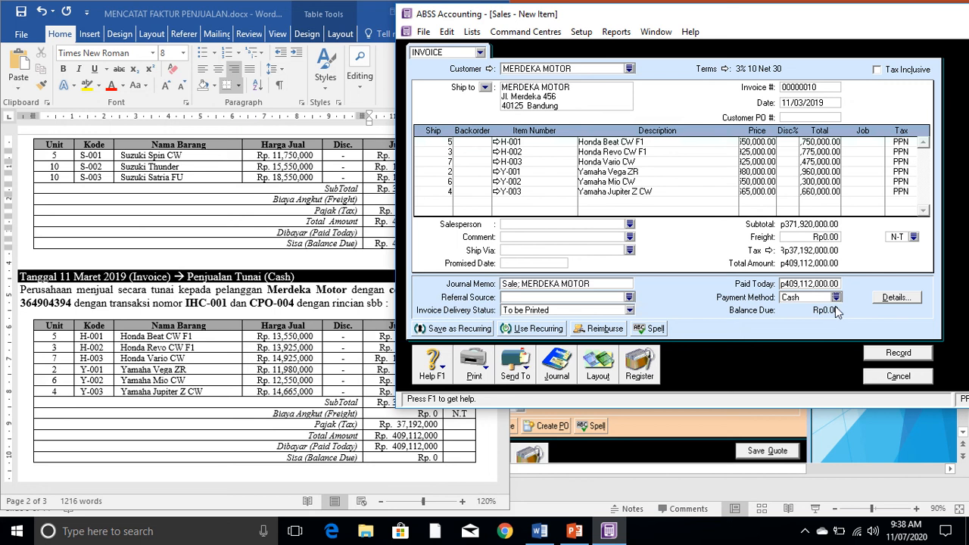
click(899, 353)
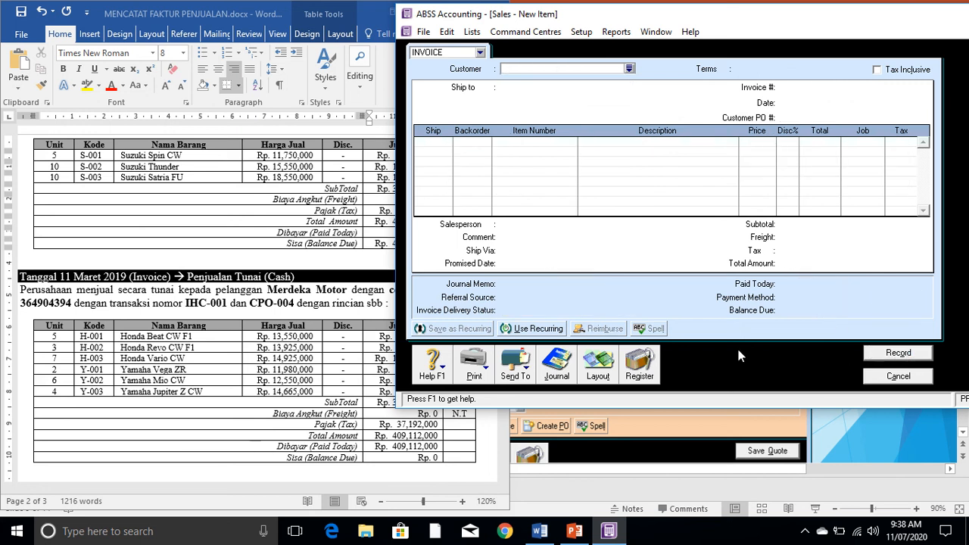
- Check the closed invoices in the Sales Register for the Merdeka Motor sale, and return to the blank sales form
click(646, 378)
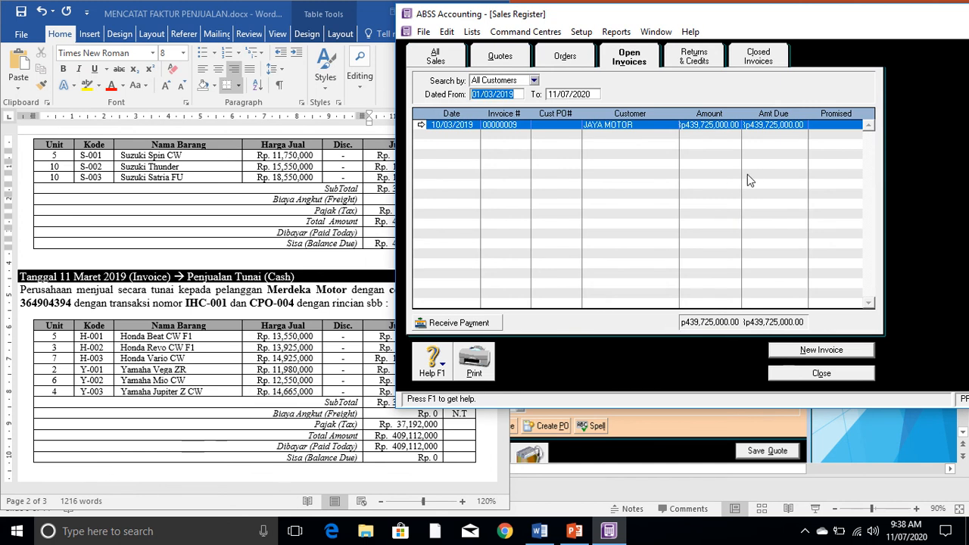
click(761, 60)
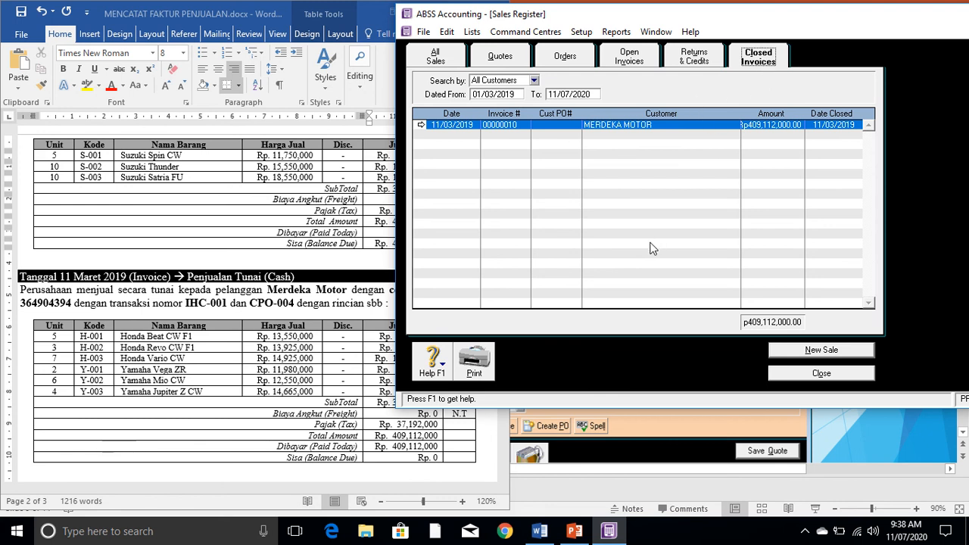
click(825, 374)
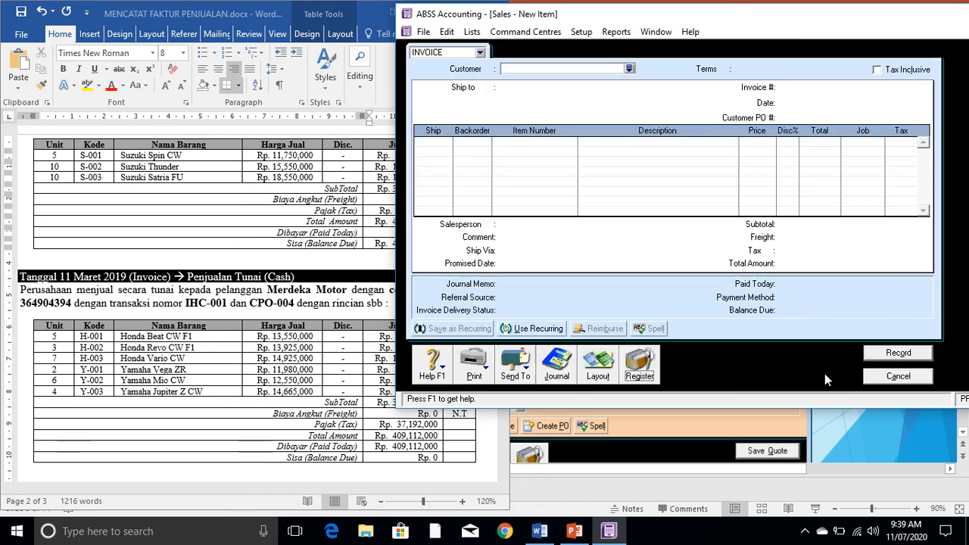
- Review the sales transaction journal and the Merdeka Motor invoice behind its entry, and return to the Sales command centre
click(559, 367)
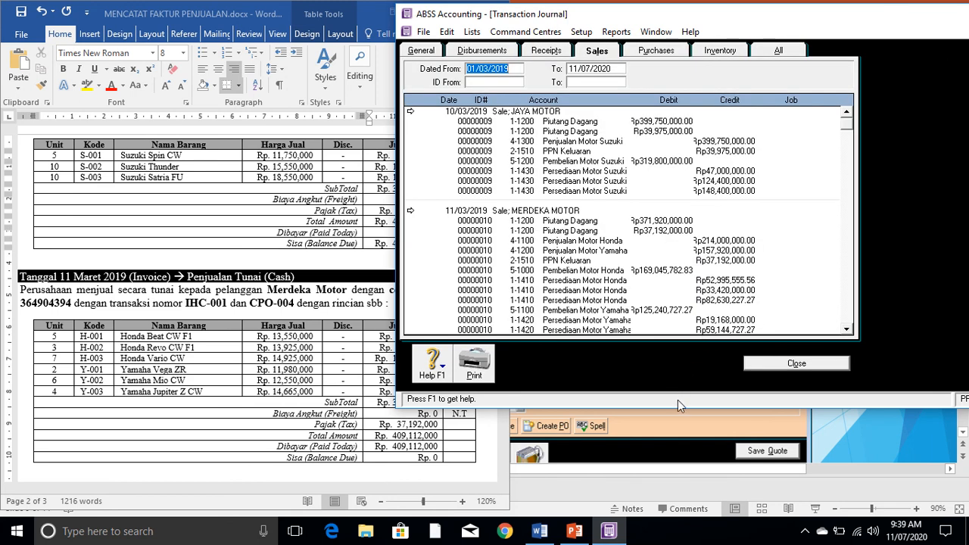
drag(678, 407, 669, 457)
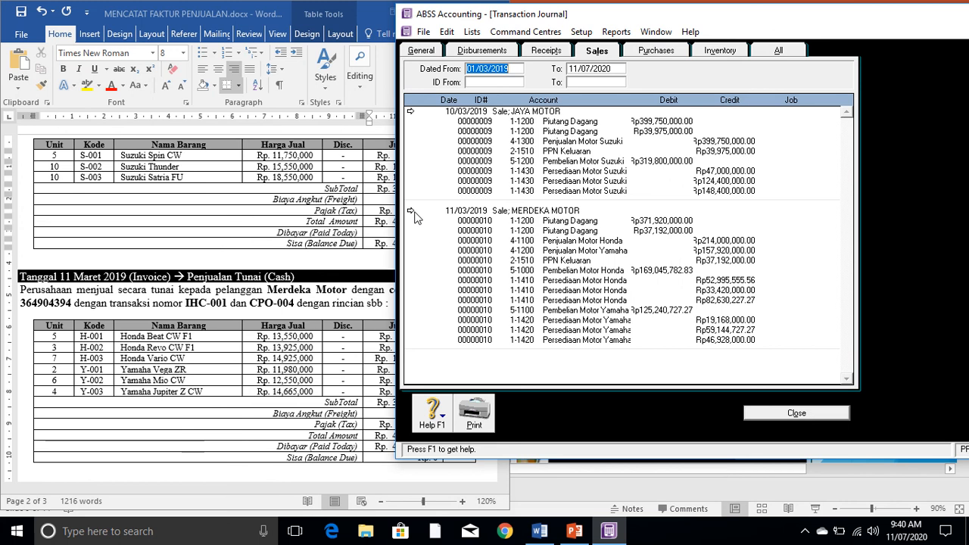
click(411, 213)
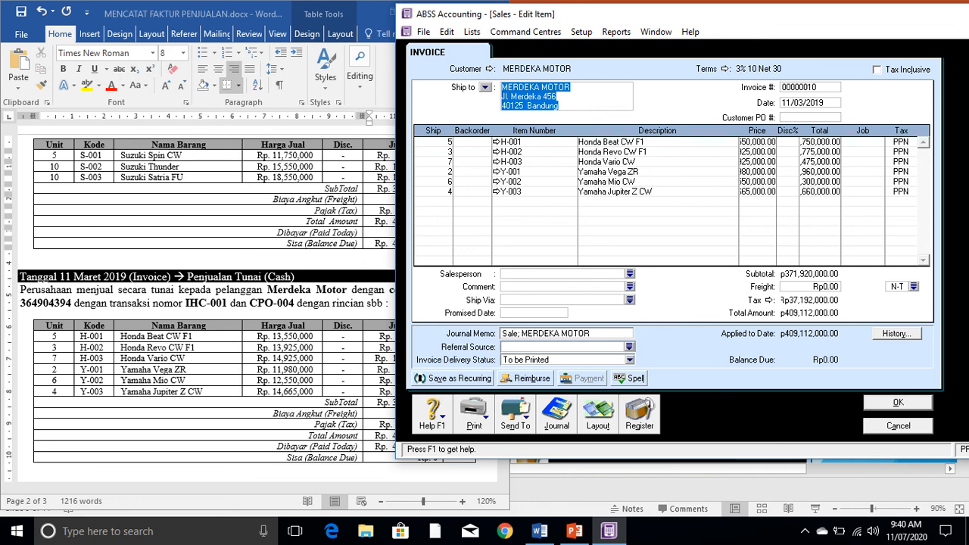
click(901, 426)
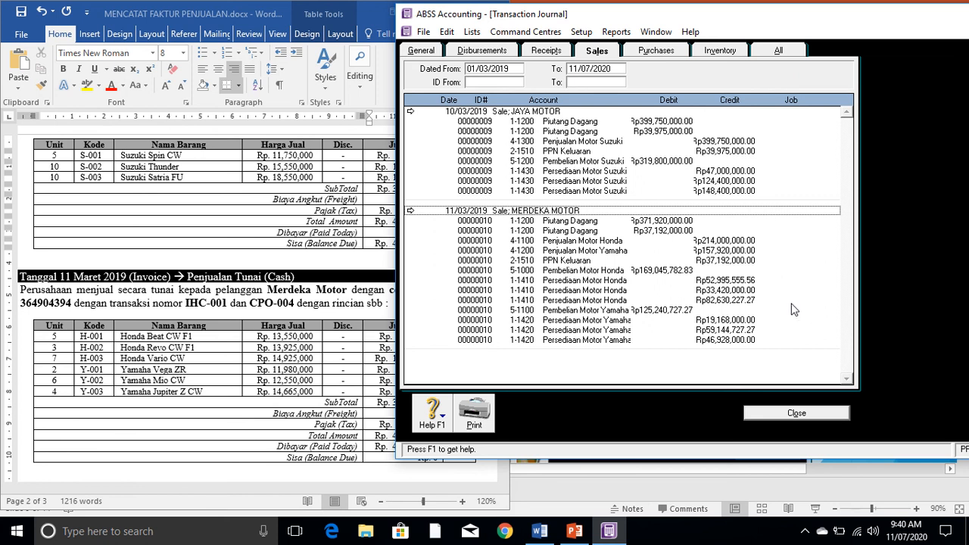
click(796, 414)
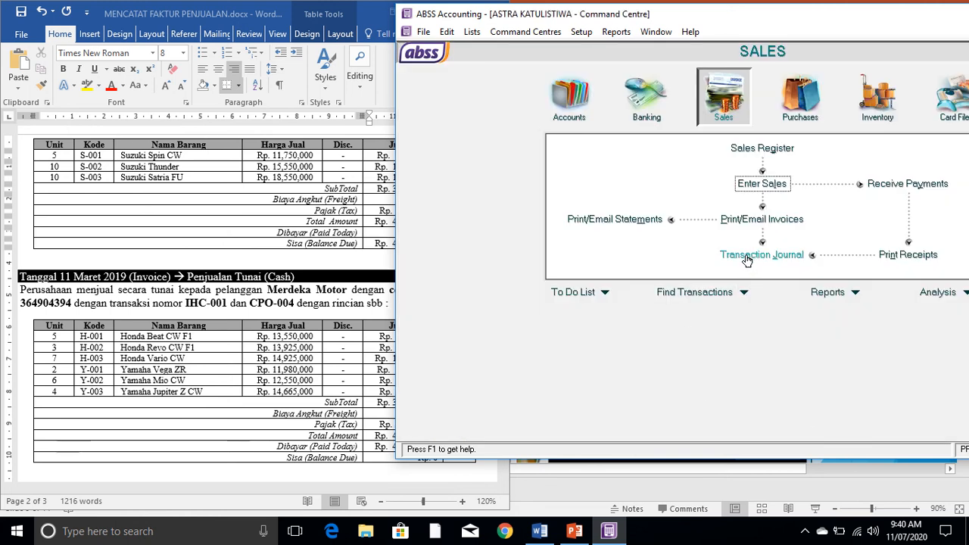
- Try to delete the Merdeka Motor sale of 11/03/2019 from its transaction journal entry
click(745, 262)
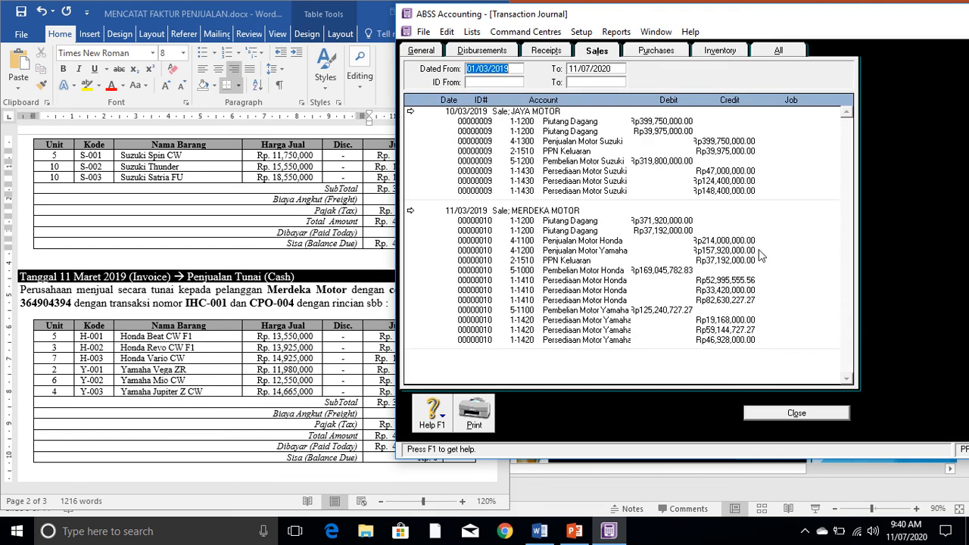
click(411, 213)
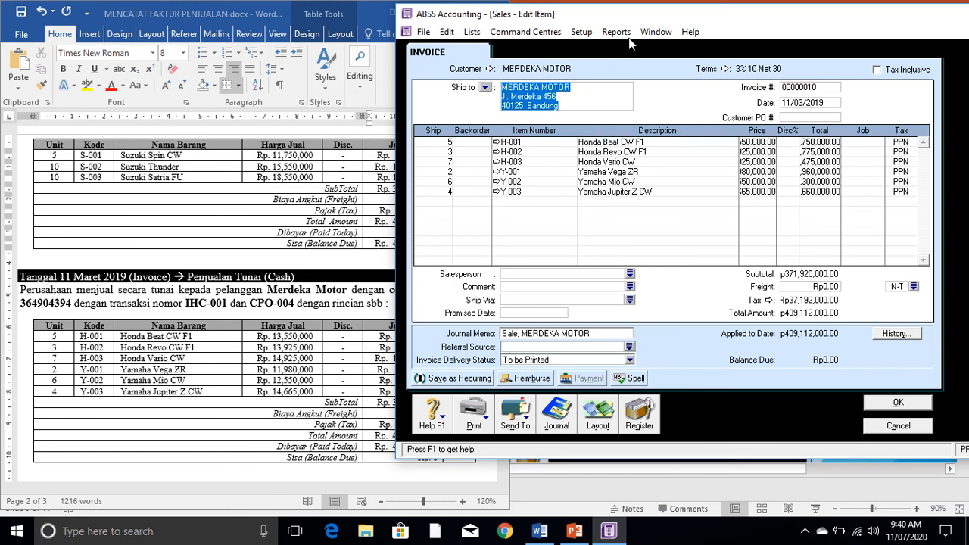
drag(633, 15, 576, 49)
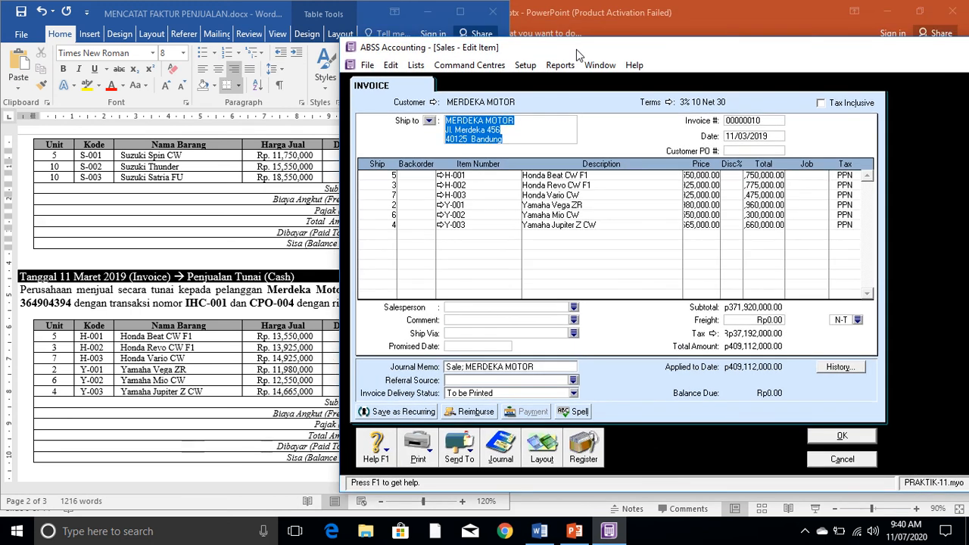
click(391, 65)
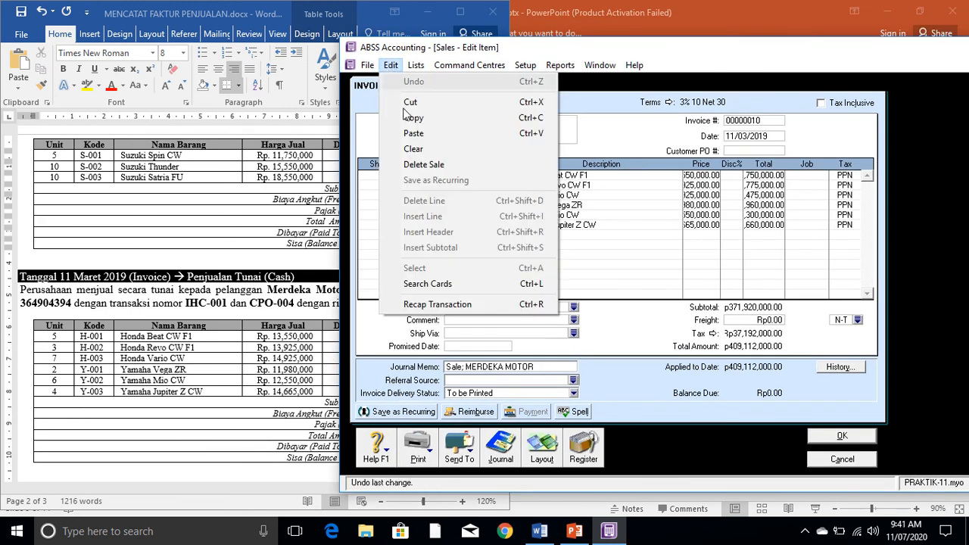
click(429, 165)
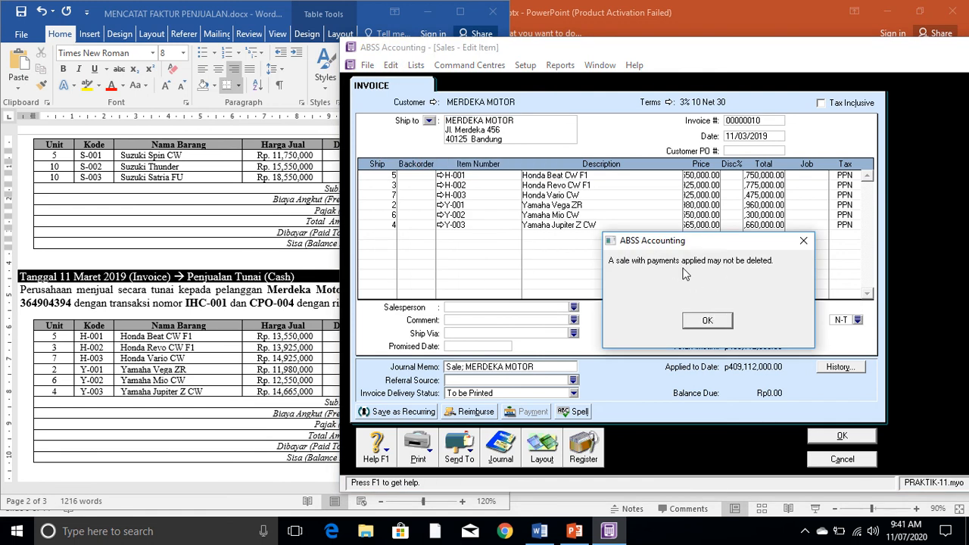
click(726, 323)
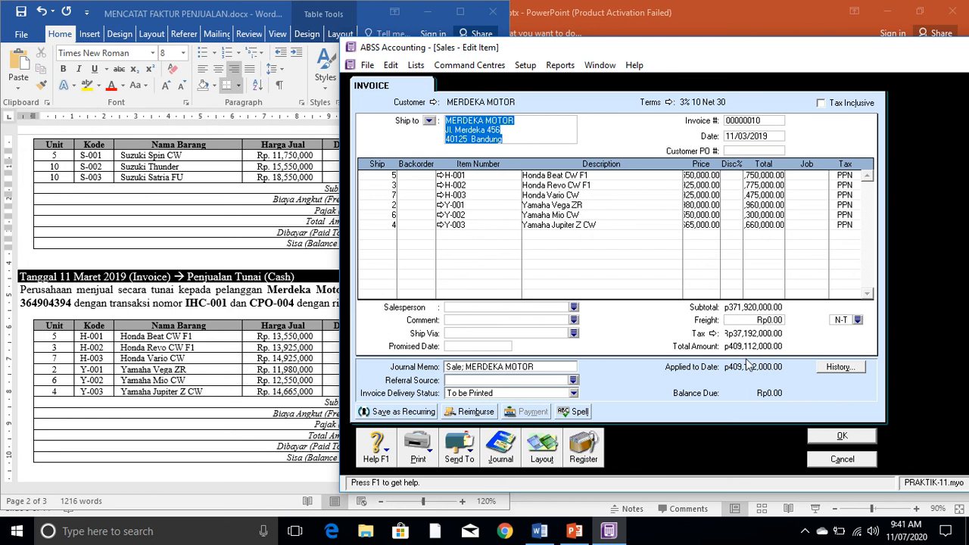
- Examine the Merdeka Motor invoice's payment history and the Delete Payment option for its receipt, leaving without deleting anything
click(850, 366)
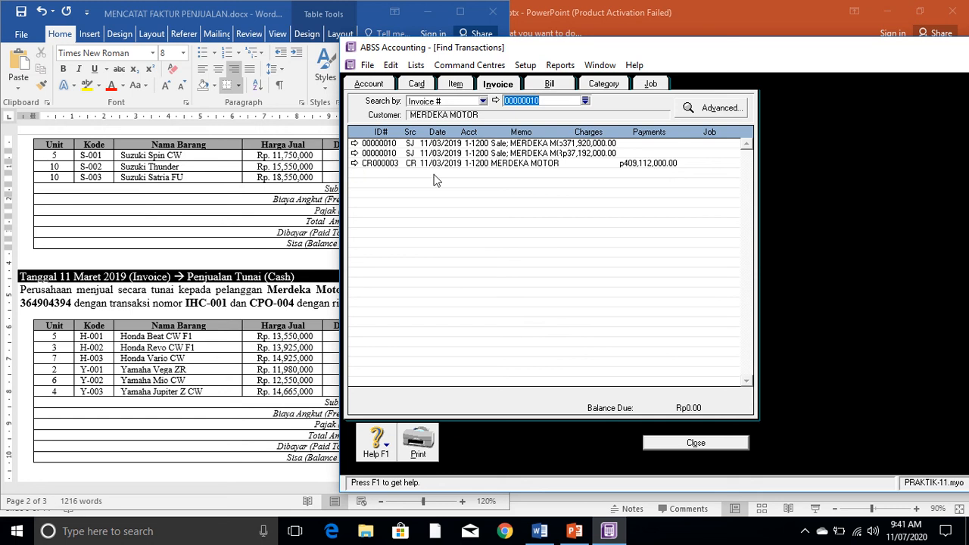
click(353, 163)
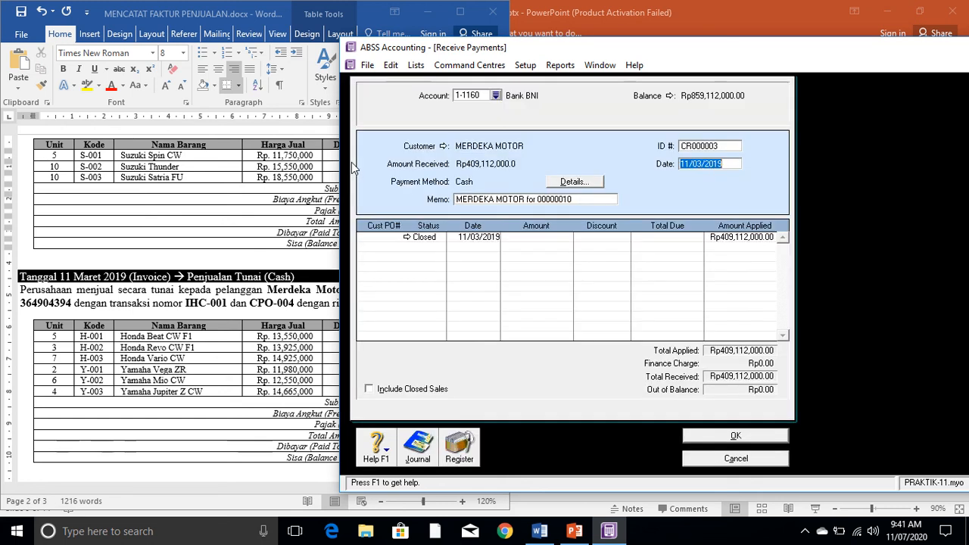
click(399, 68)
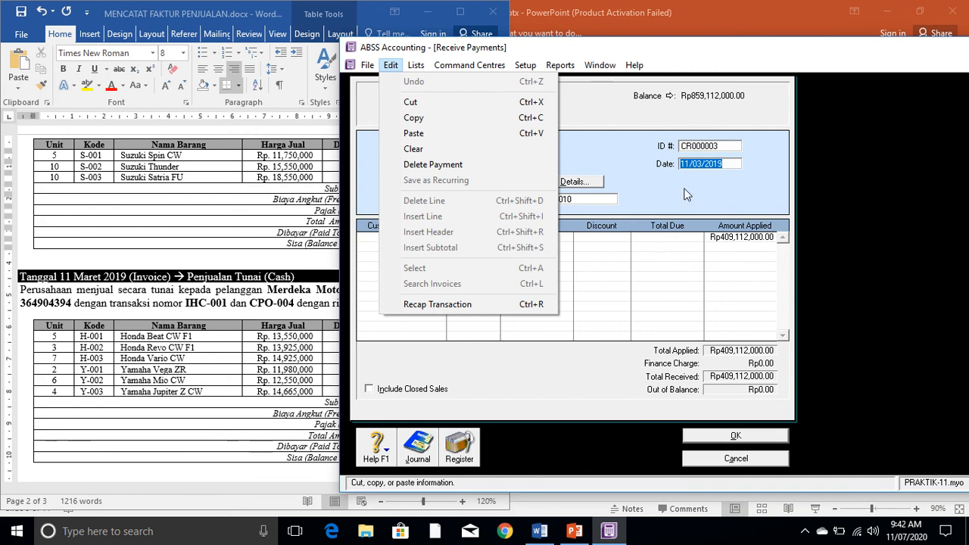
click(598, 155)
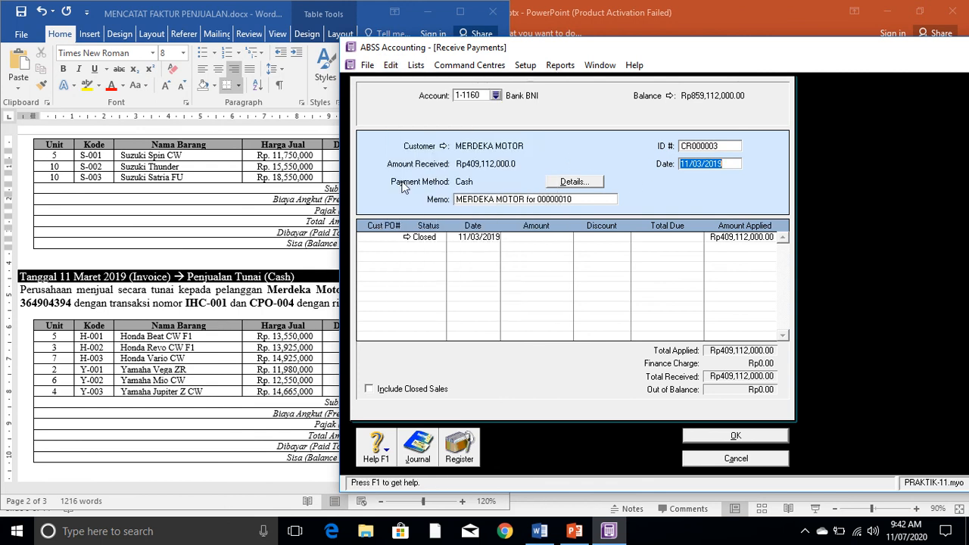
click(392, 66)
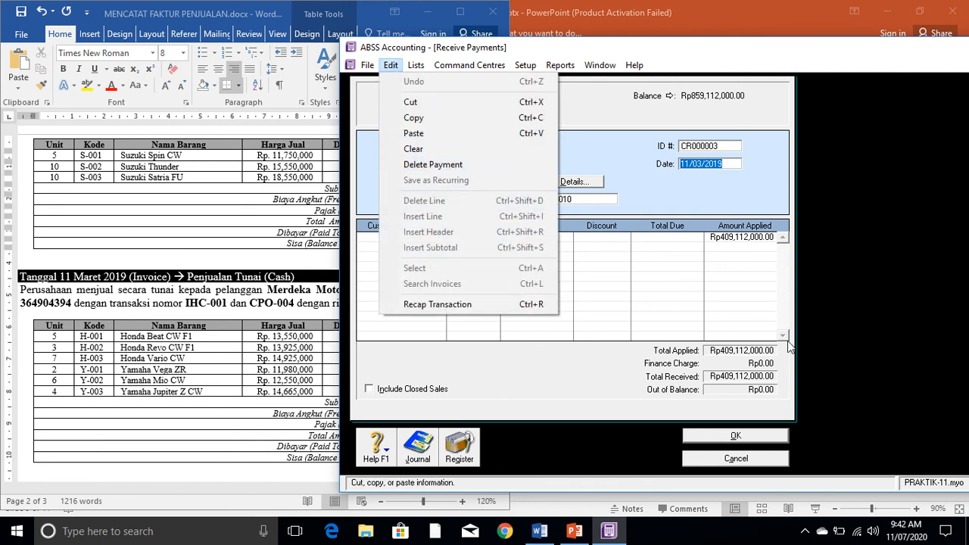
click(760, 460)
click(760, 459)
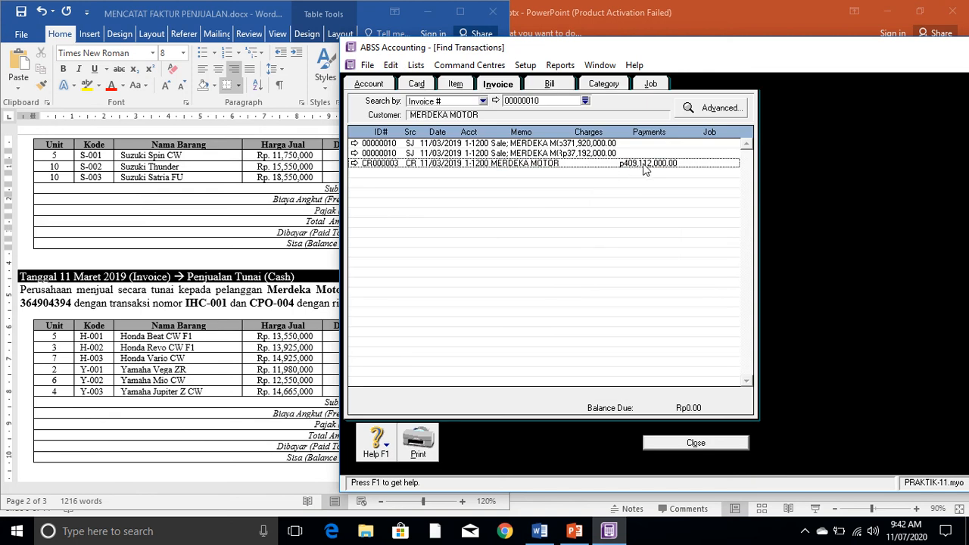
click(700, 444)
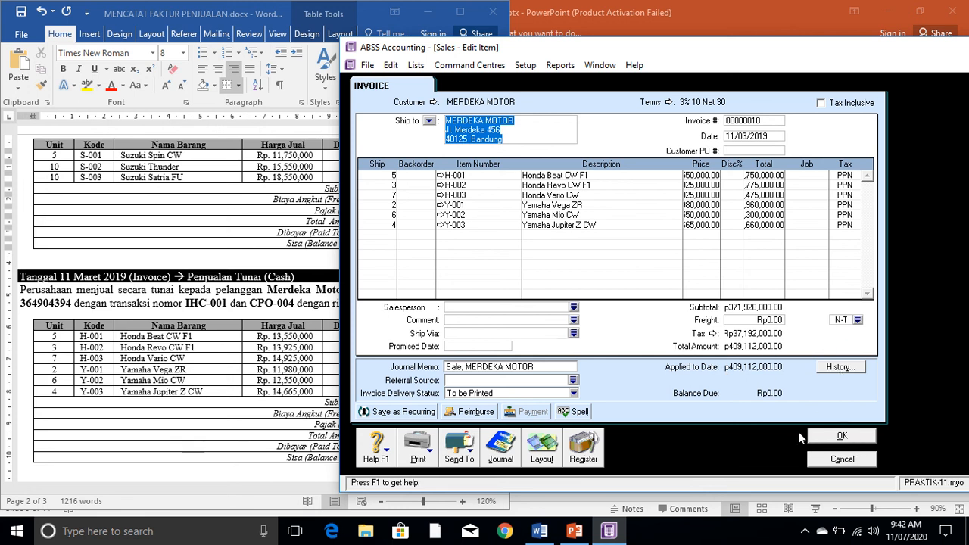
click(831, 462)
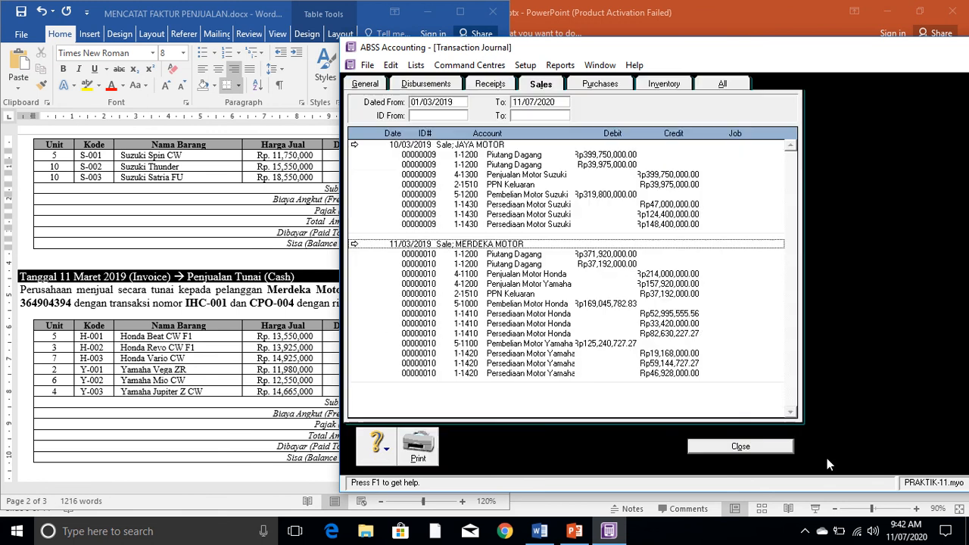
click(750, 453)
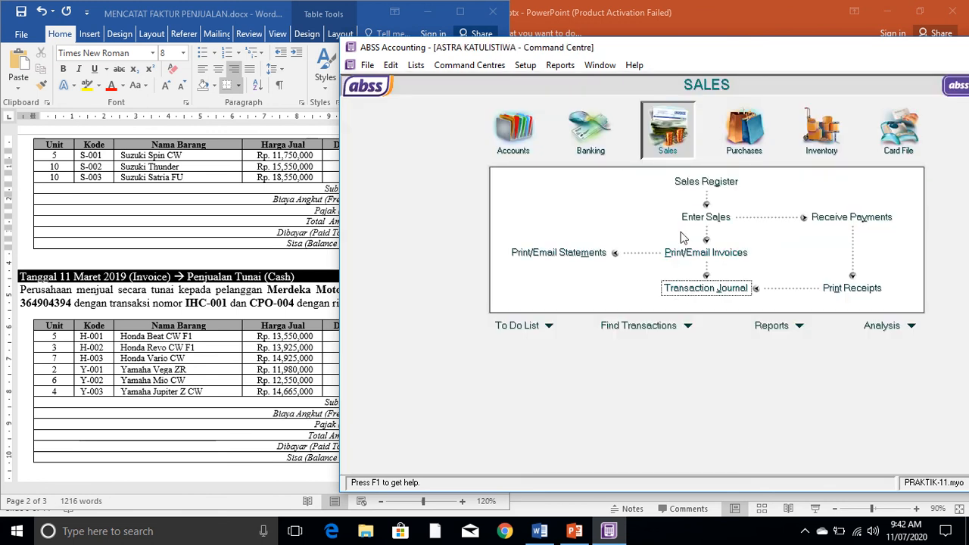
- Start a new sales invoice and show the 12 Maret 2019 Nusantara Motor transaction in the Word document beside it
click(706, 217)
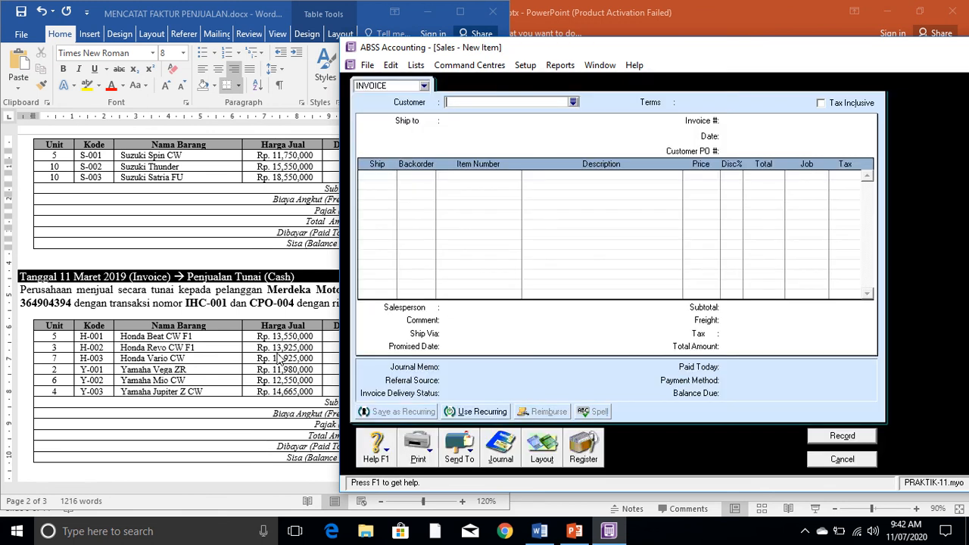
click(276, 360)
scroll(407, 353, down, 5)
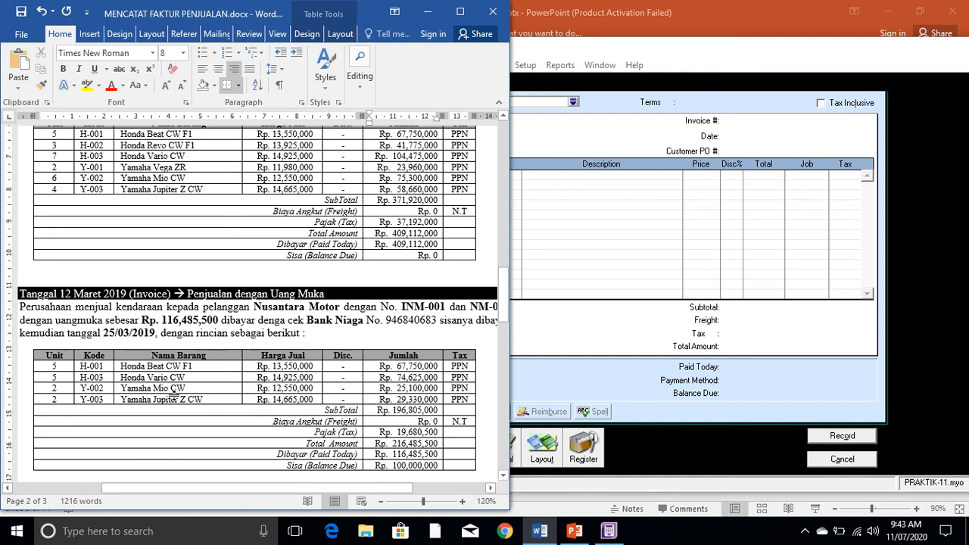
click(627, 336)
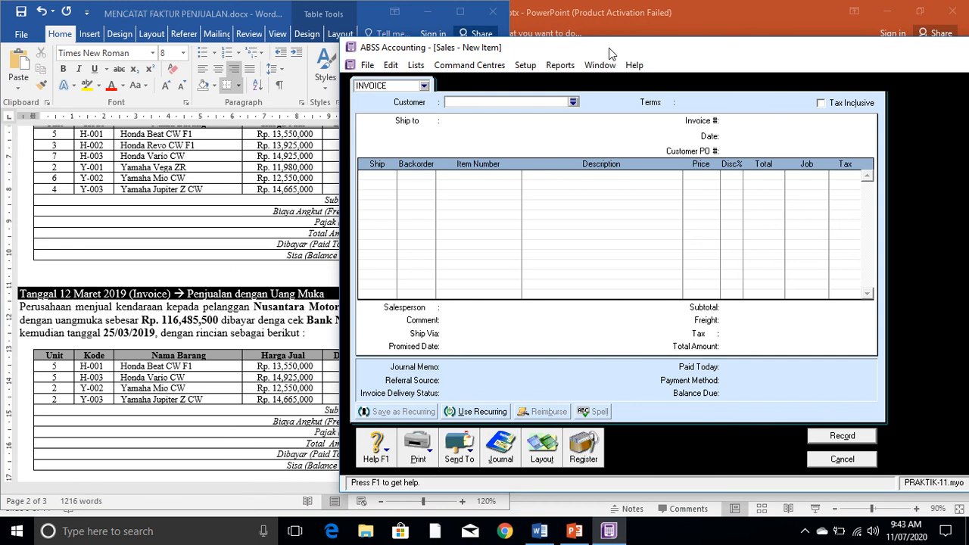
drag(609, 48, 694, 43)
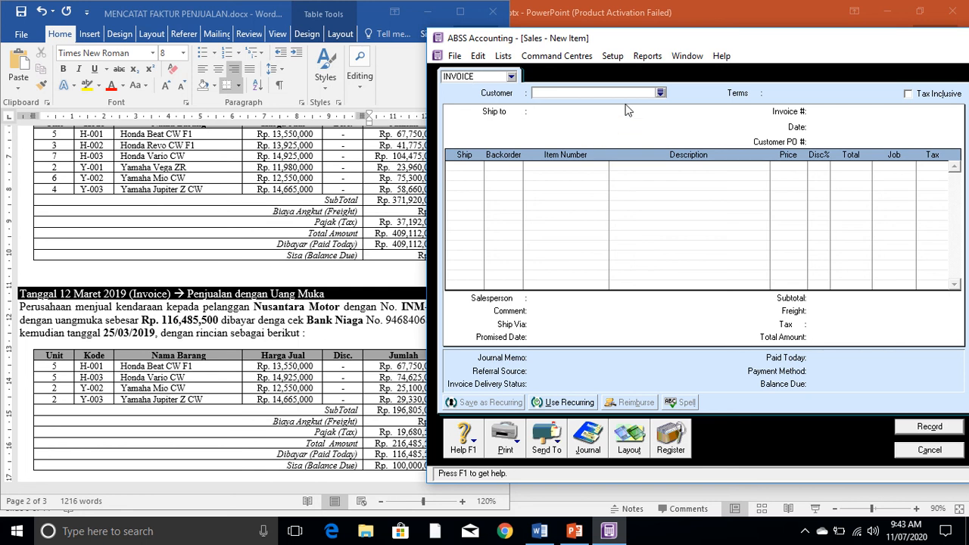
- Choose NUSANTARA MOTOR as the invoice's customer and set the invoice date to 12/03/2019
click(661, 93)
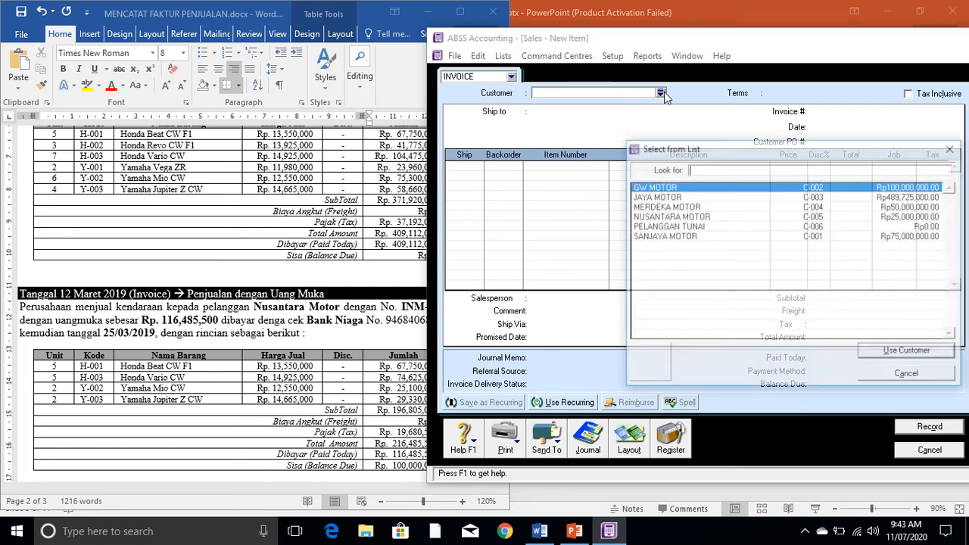
double_click(660, 217)
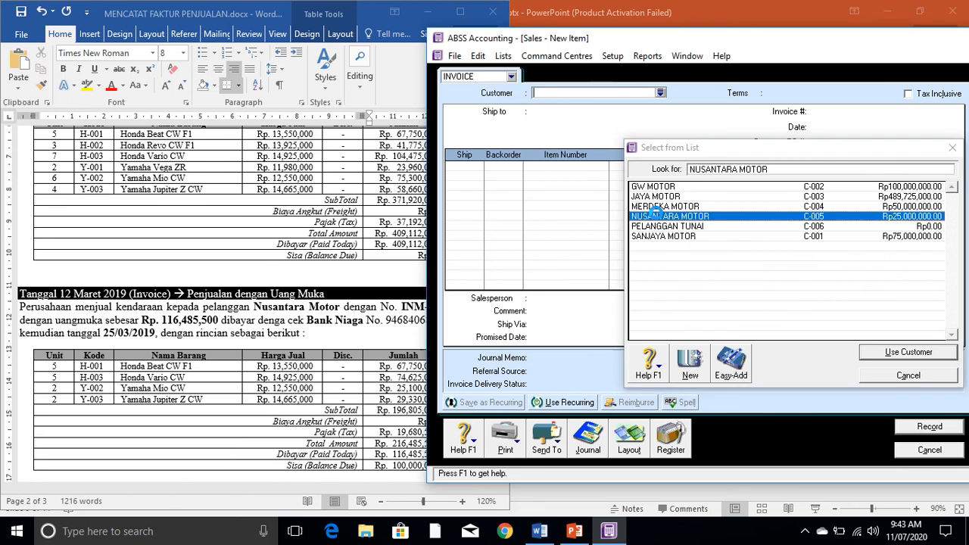
click(740, 325)
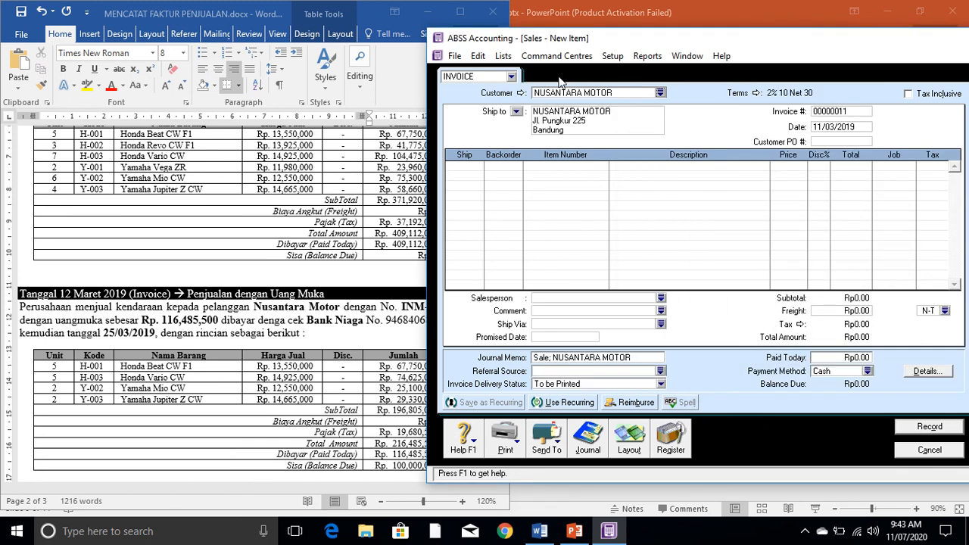
click(821, 128)
text(12/03/2019)
key(Tab)
- Enter ship quantities of 5, 5, 2 and 2 on the first four invoice lines
click(468, 168)
text(5)
key(Down)
text(5)
key(Down)
key(Down)
key(Down)
- Assign item H-001 Honda Beat CW F1 to the first invoice line and H-003 Honda Vario CW to the second
click(565, 167)
key(Return)
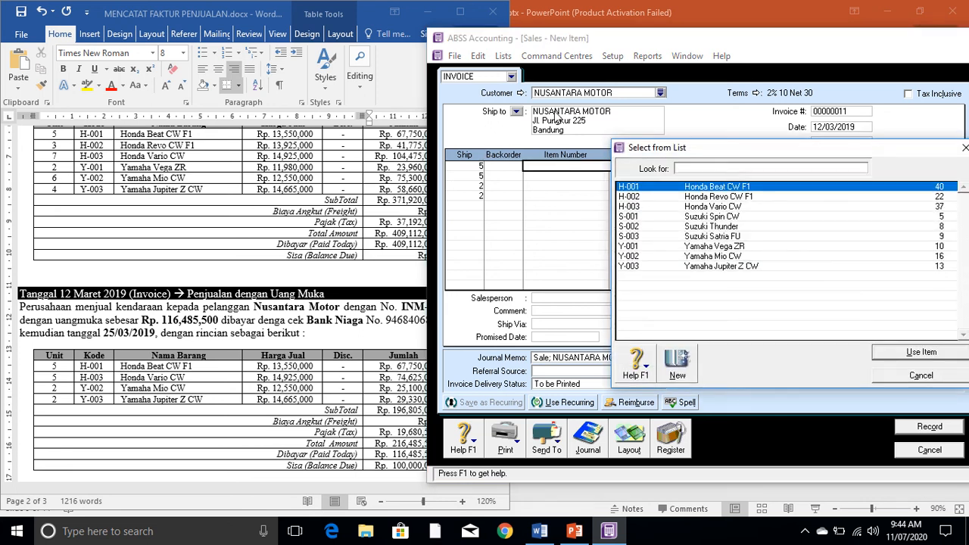
double_click(699, 184)
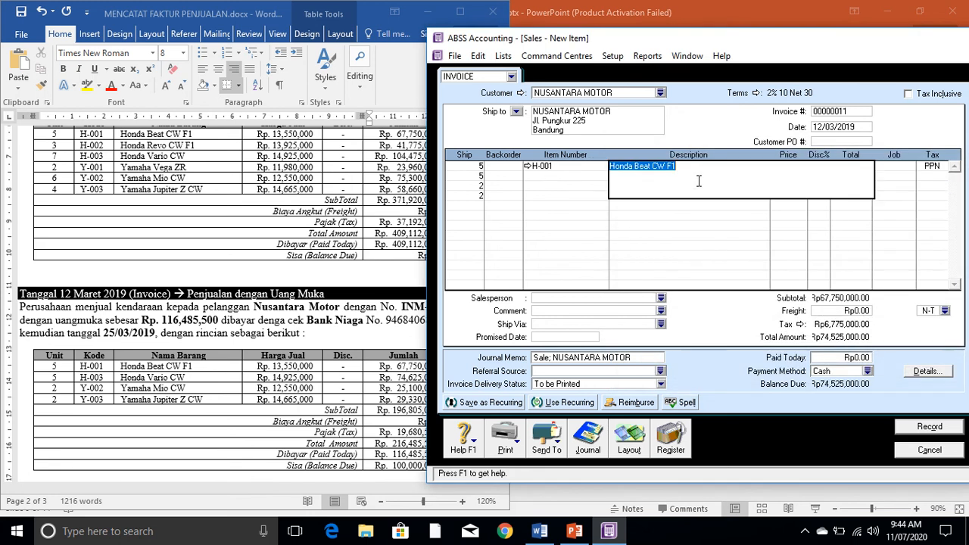
click(542, 176)
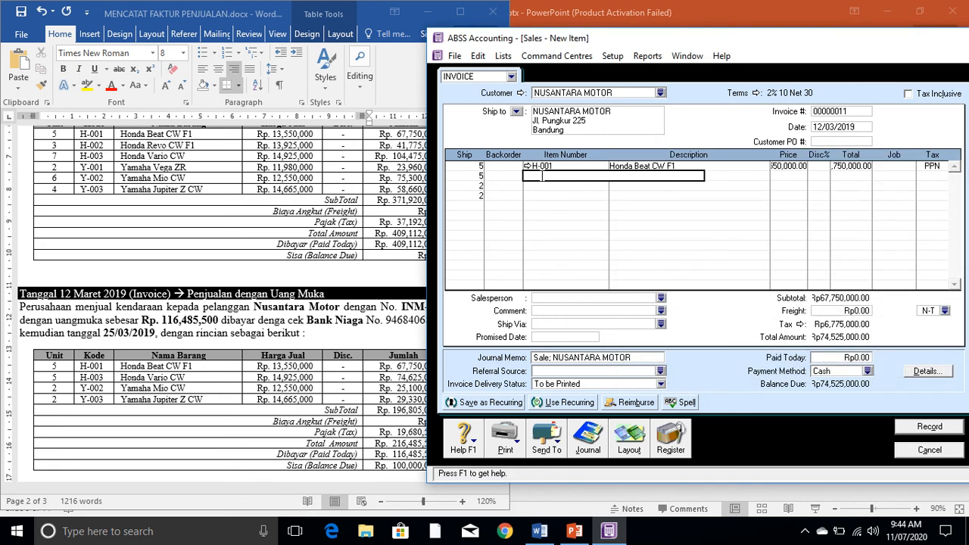
key(Return)
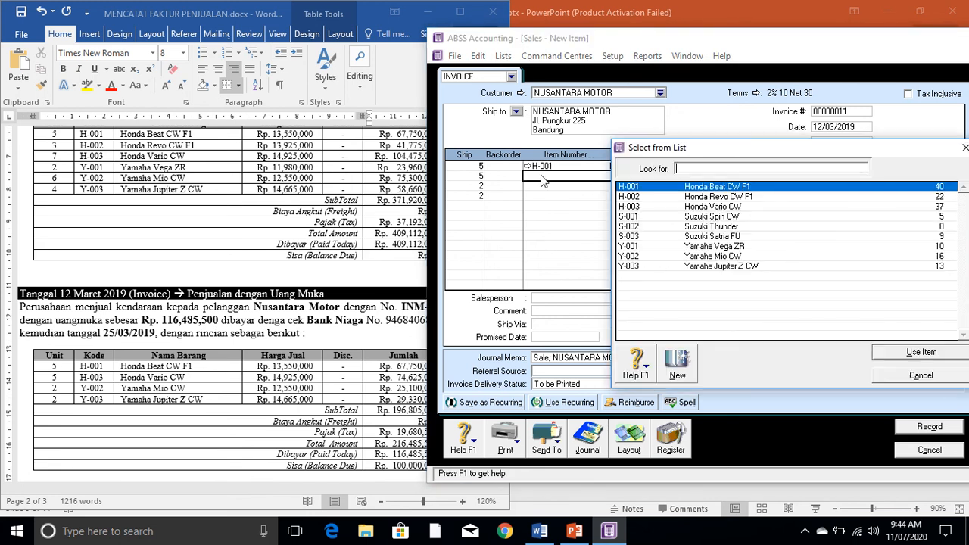
double_click(710, 206)
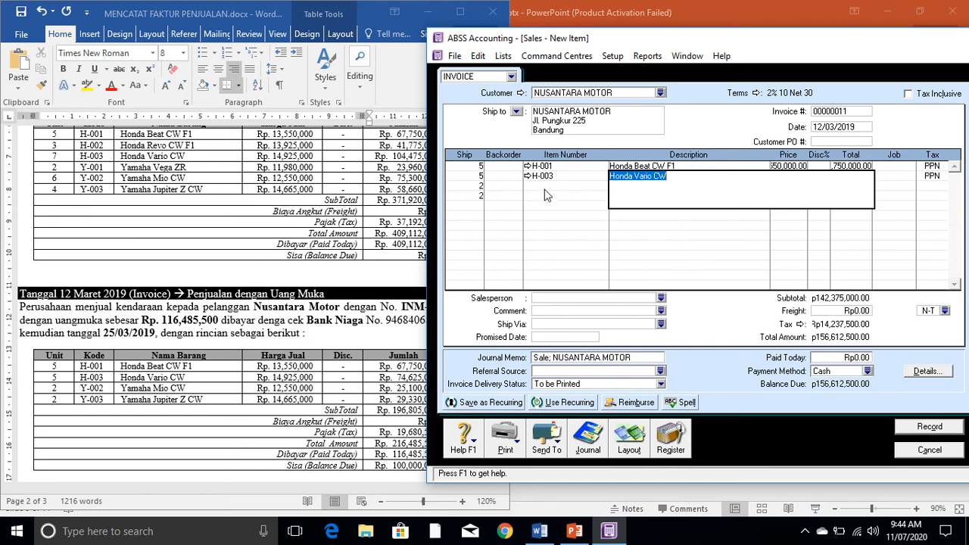
- Assign item Y-002 Yamaha Mio CW to the third invoice line and Y-003 Yamaha Jupiter Z CW to the fourth
click(549, 194)
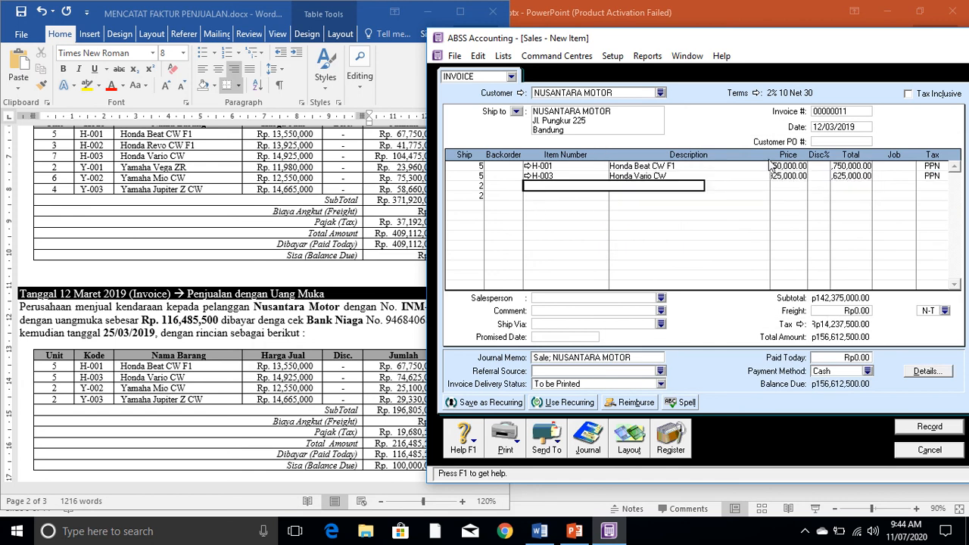
key(Return)
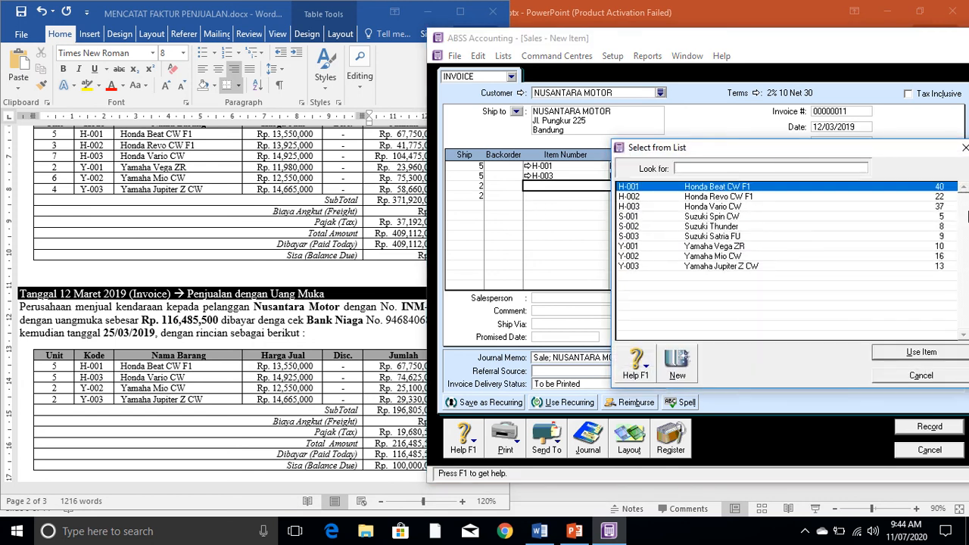
double_click(725, 258)
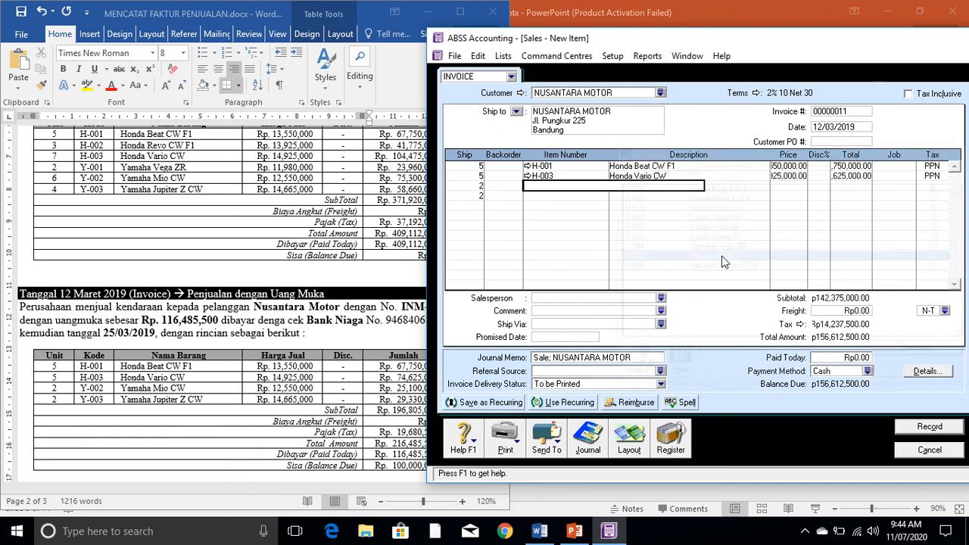
click(529, 195)
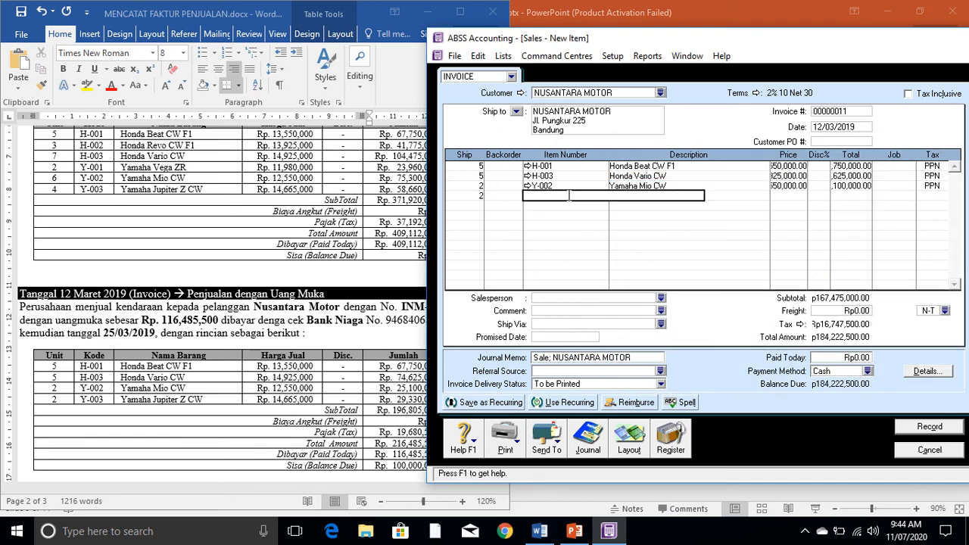
key(Return)
double_click(711, 267)
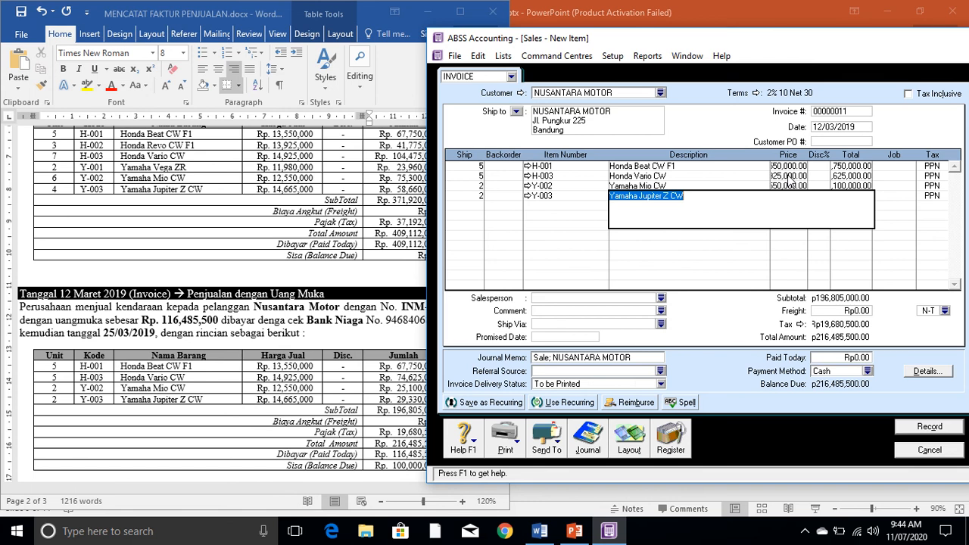
key(Tab)
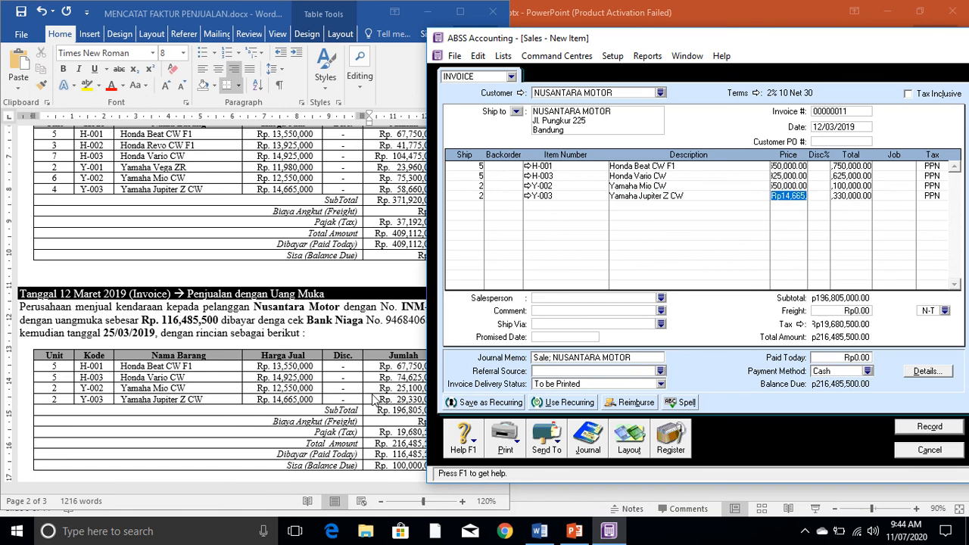
- Check the freight and down payment in the Word document, and set the invoice's Paid Today amount to Rp116,485,500
click(364, 423)
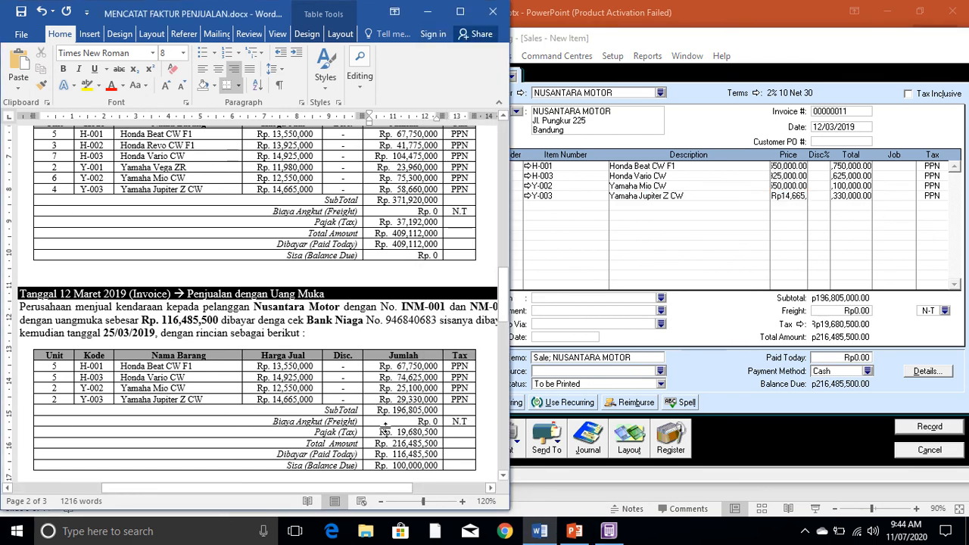
click(409, 421)
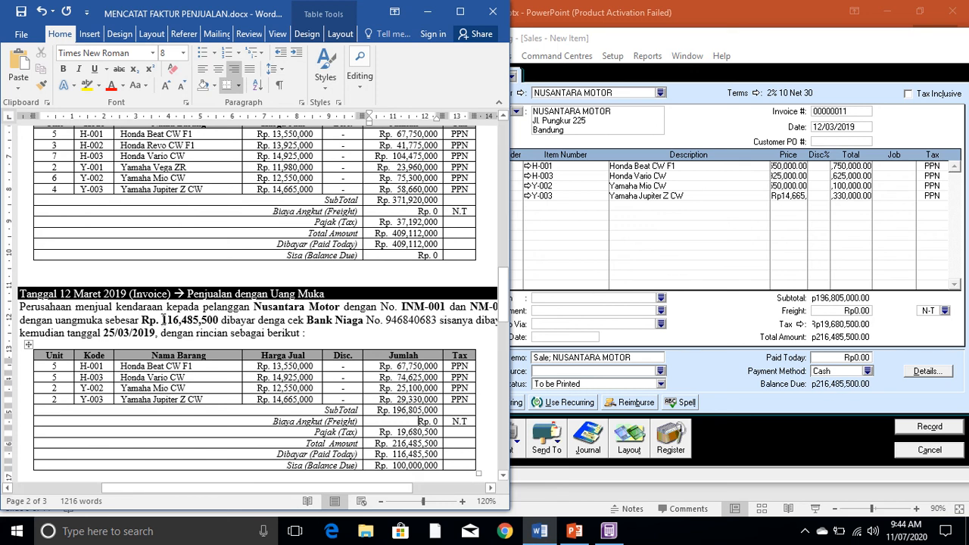
drag(162, 320, 218, 320)
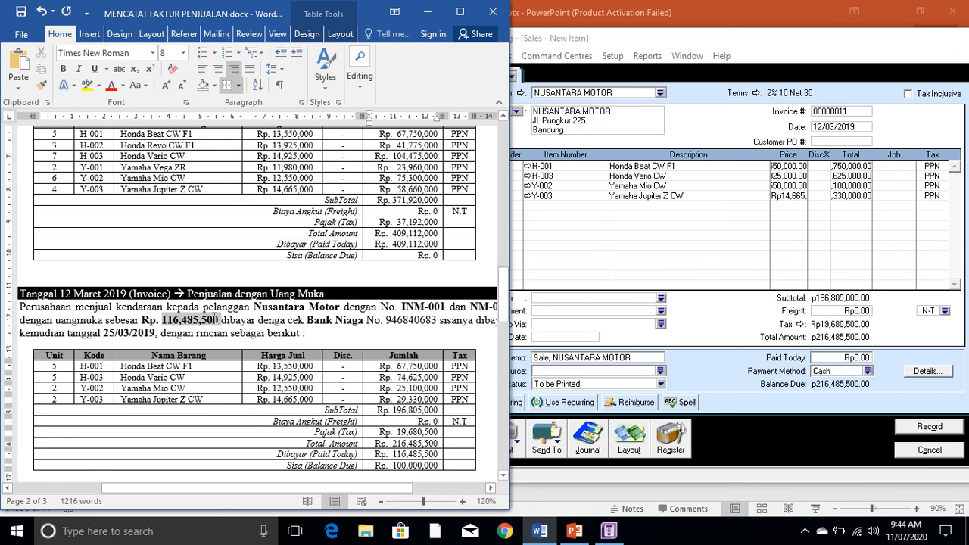
click(858, 357)
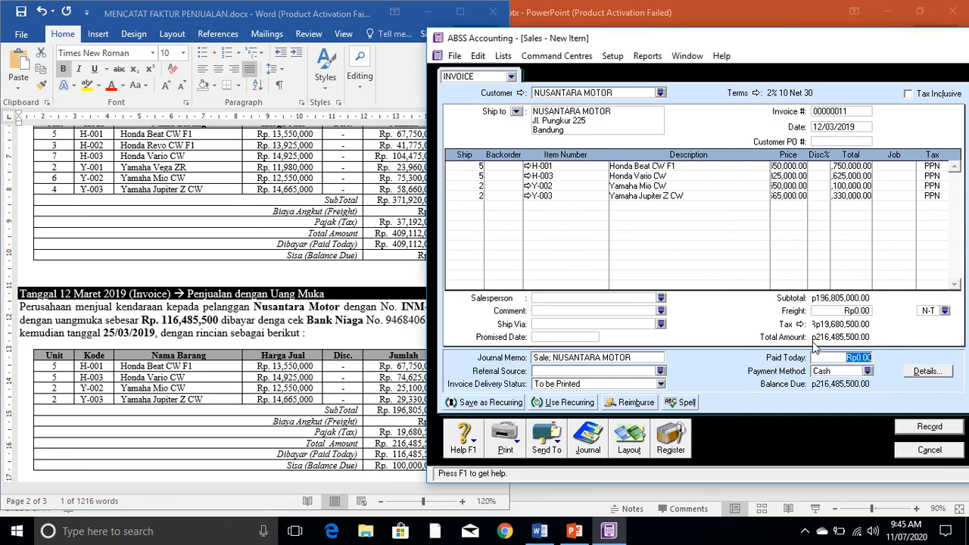
text(11485500)
key(Tab)
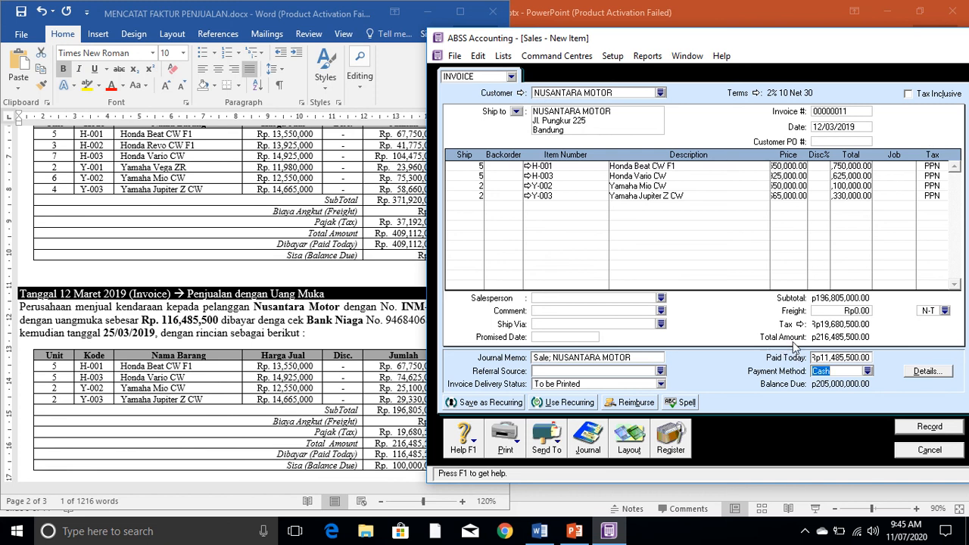
click(835, 359)
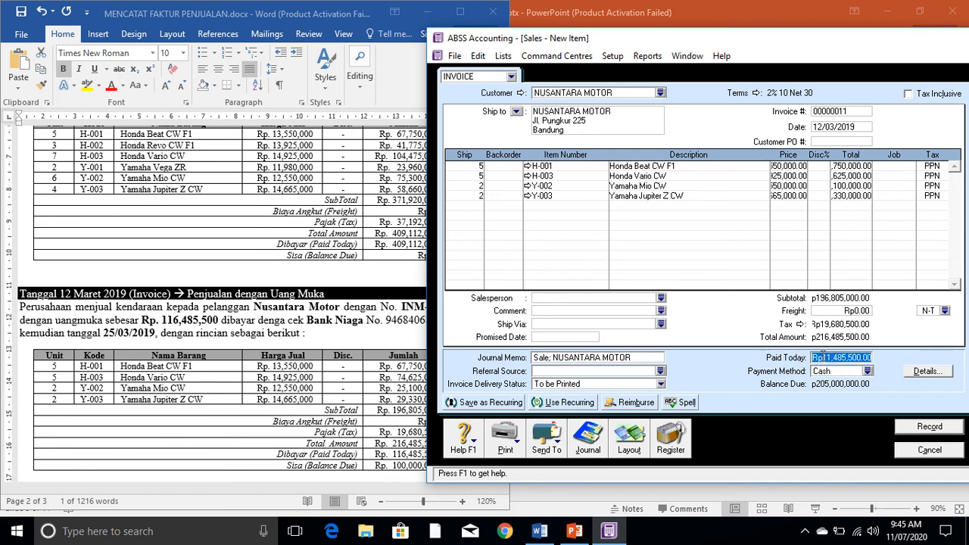
drag(824, 359, 811, 358)
key(BackSpace)
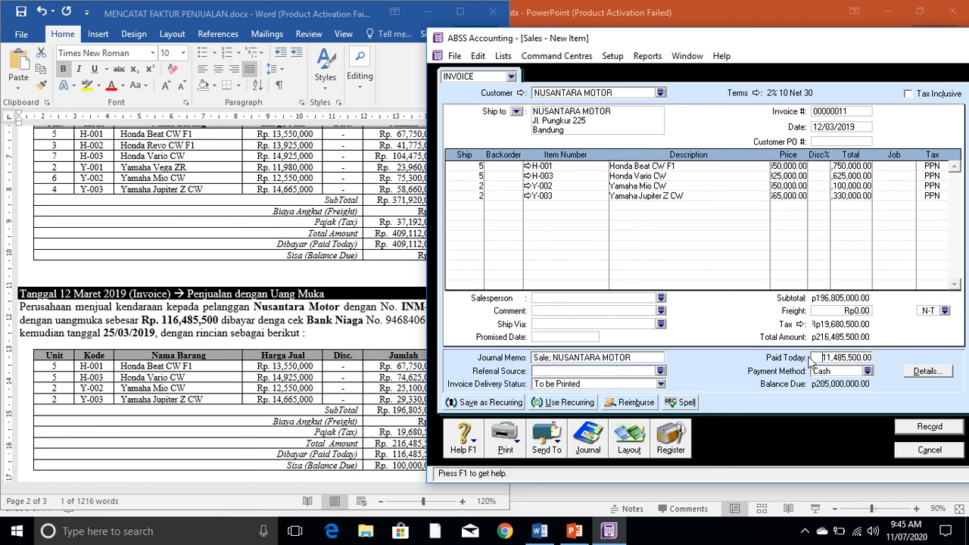
key(Right)
key(Right)
text(6)
key(Tab)
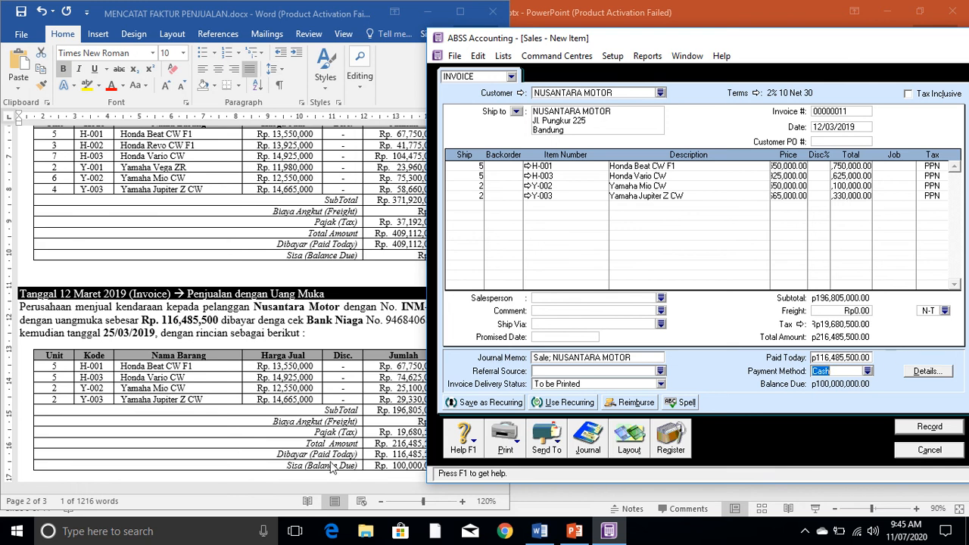
- Set the down payment's method to Cheque and record the Nusantara Motor invoice
click(415, 453)
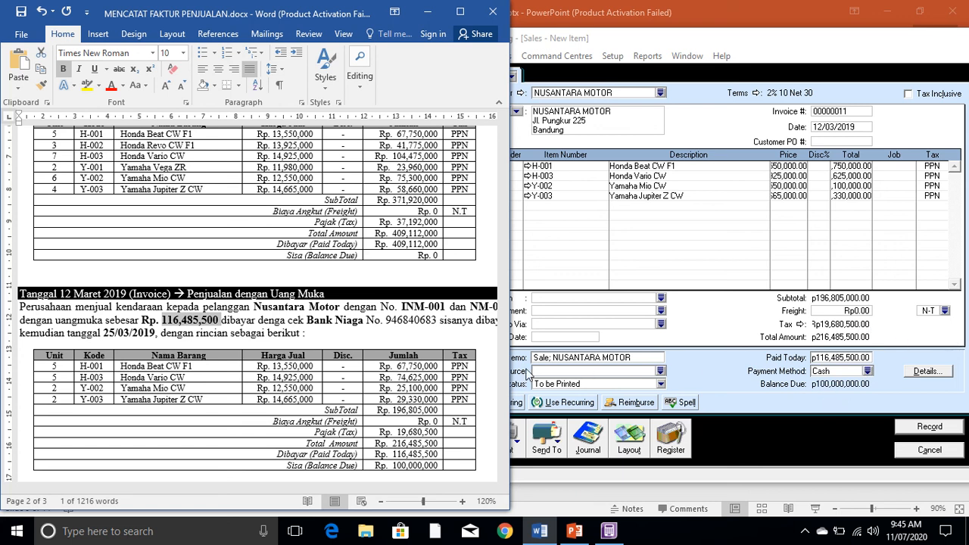
click(869, 371)
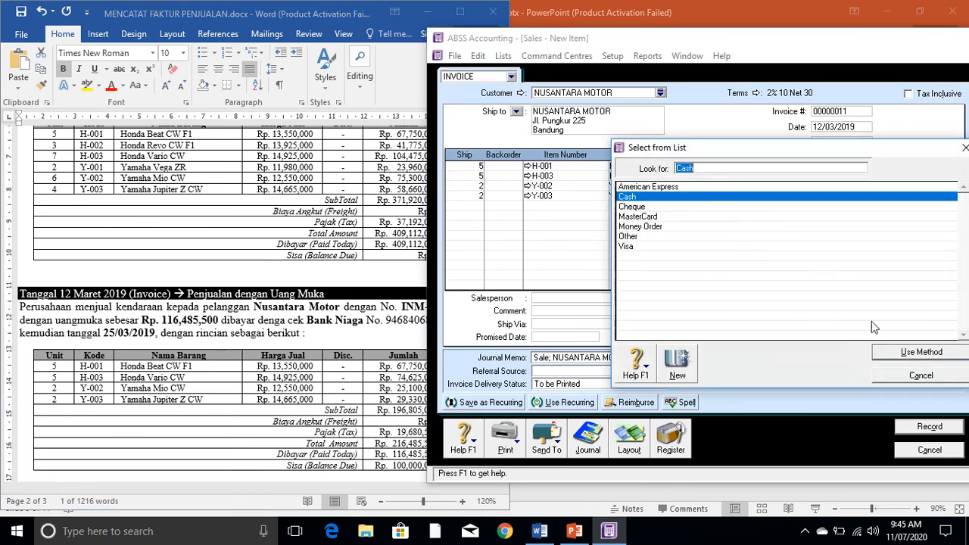
double_click(635, 206)
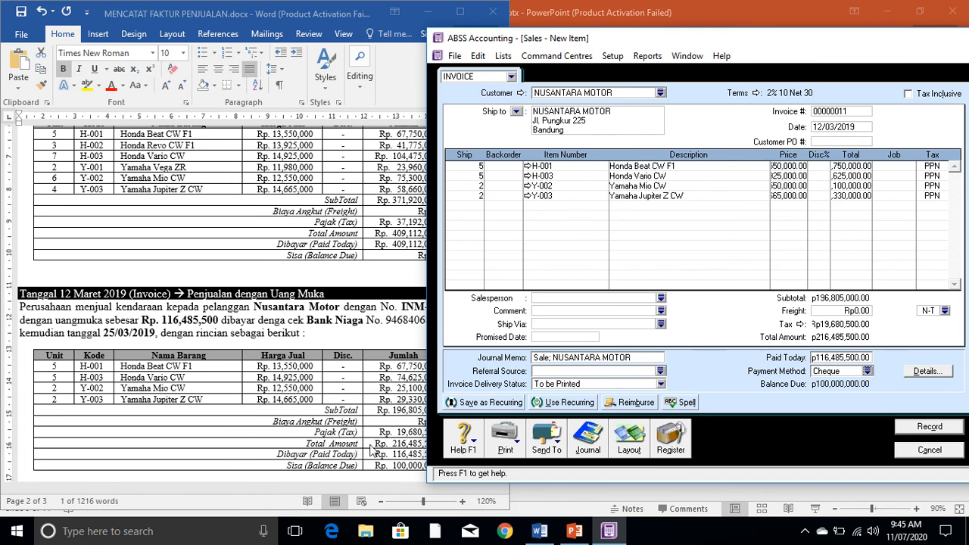
click(382, 457)
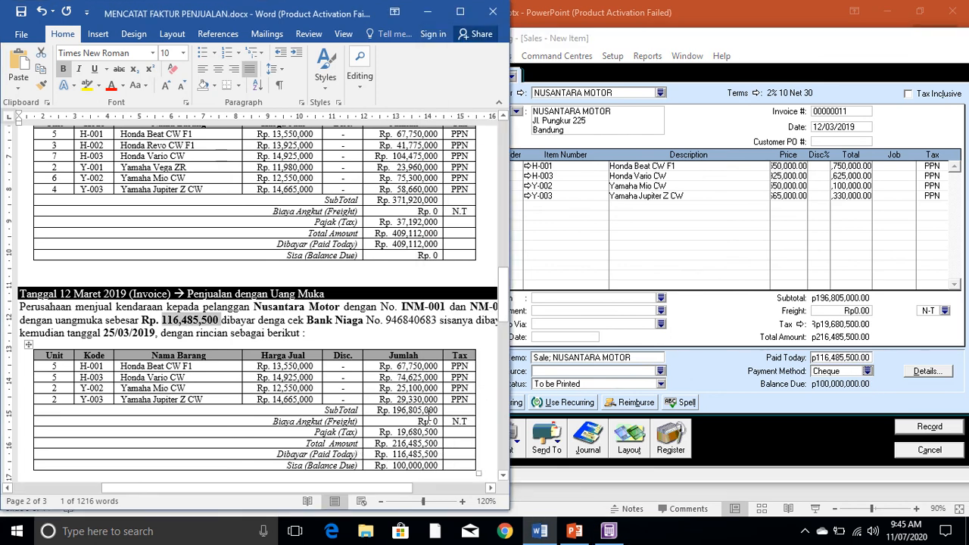
click(732, 294)
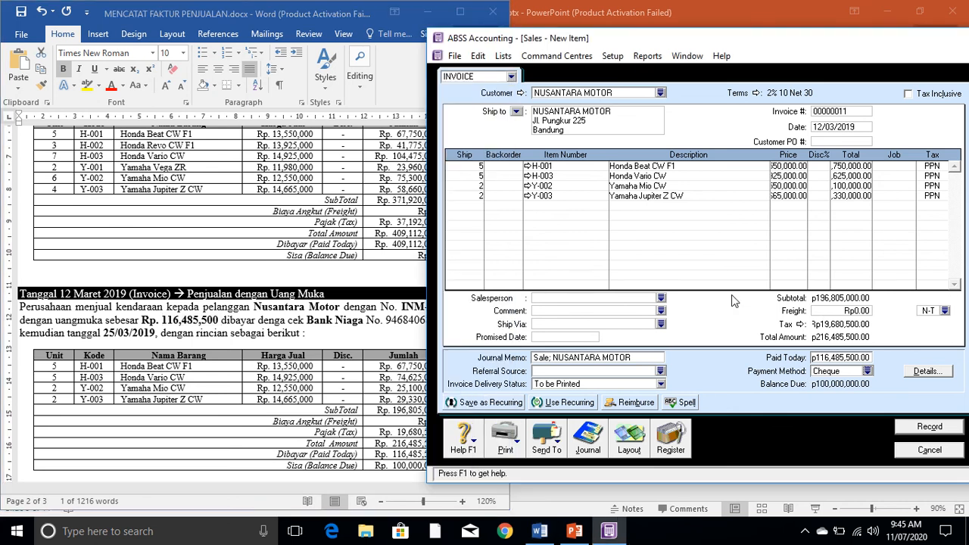
click(930, 427)
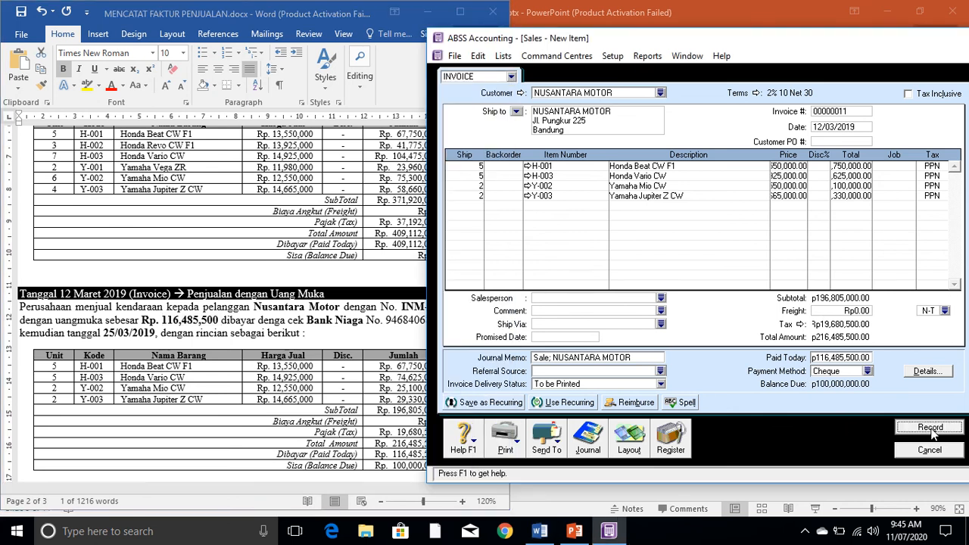
- Compare Nusantara Motor's amount due among the sales register's open invoices with the Balance Due in the Word document
click(670, 439)
click(660, 82)
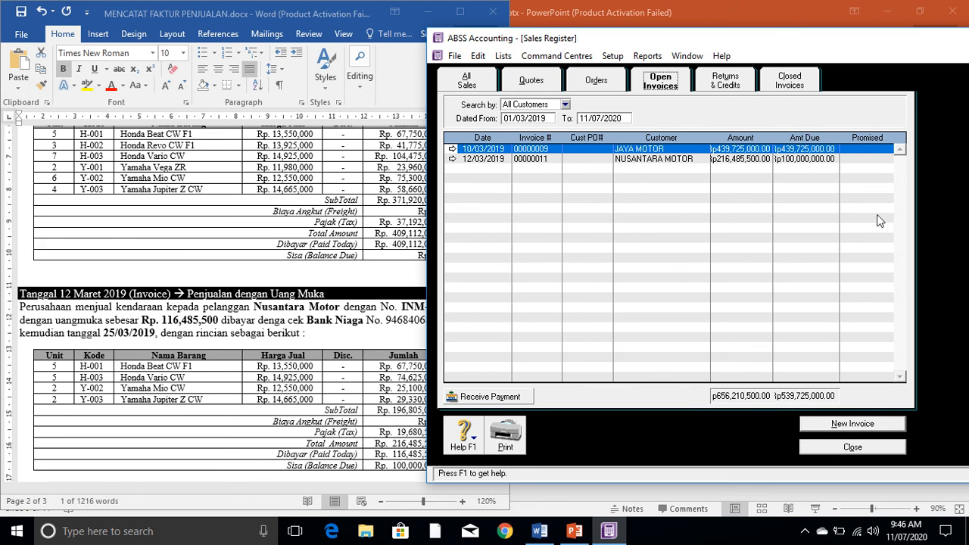
click(408, 465)
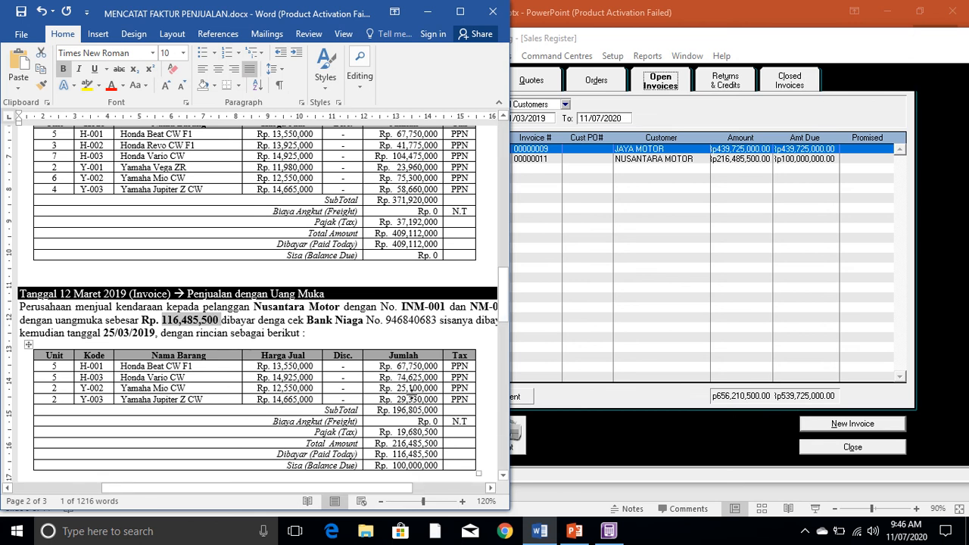
- Widen the Word window and read the 14 Maret 2019 Sanjaya Motor quote-to-invoice case, including the H-002 quantity change
scroll(413, 390, down, 5)
scroll(428, 363, down, 1)
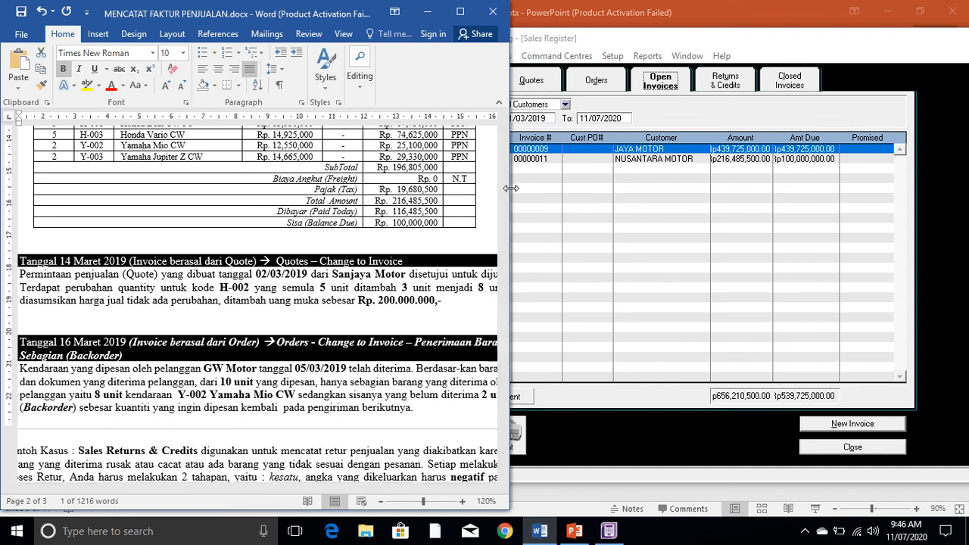
drag(512, 187, 581, 188)
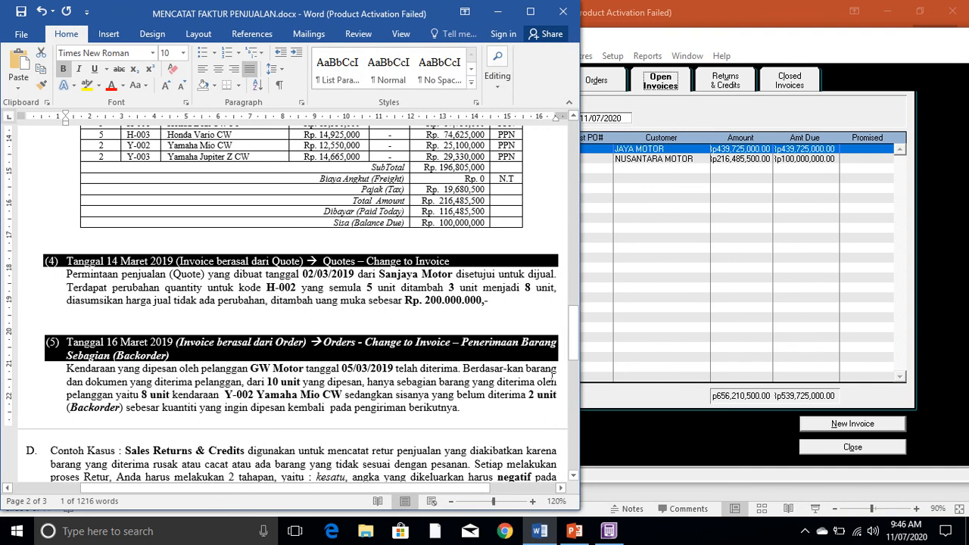
click(564, 490)
drag(465, 490, 444, 491)
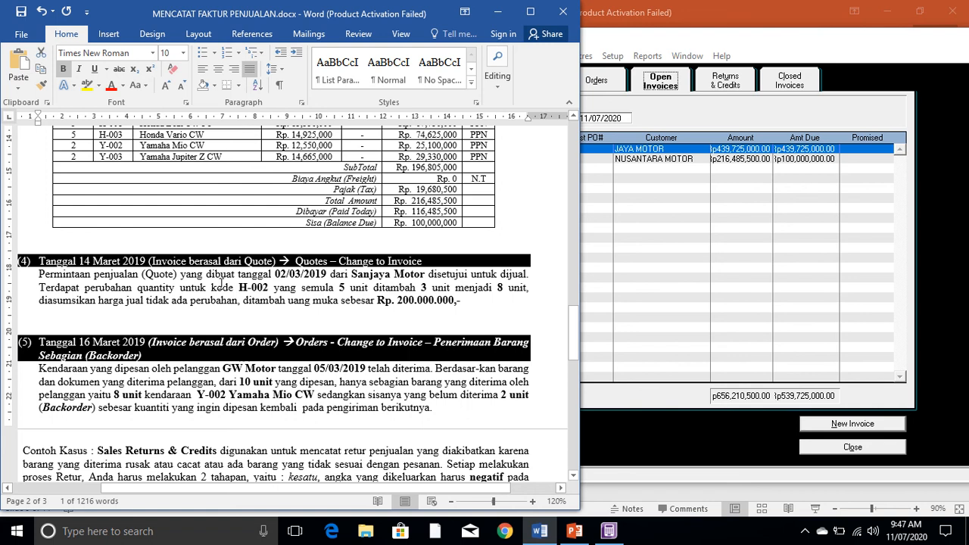
drag(235, 287, 274, 288)
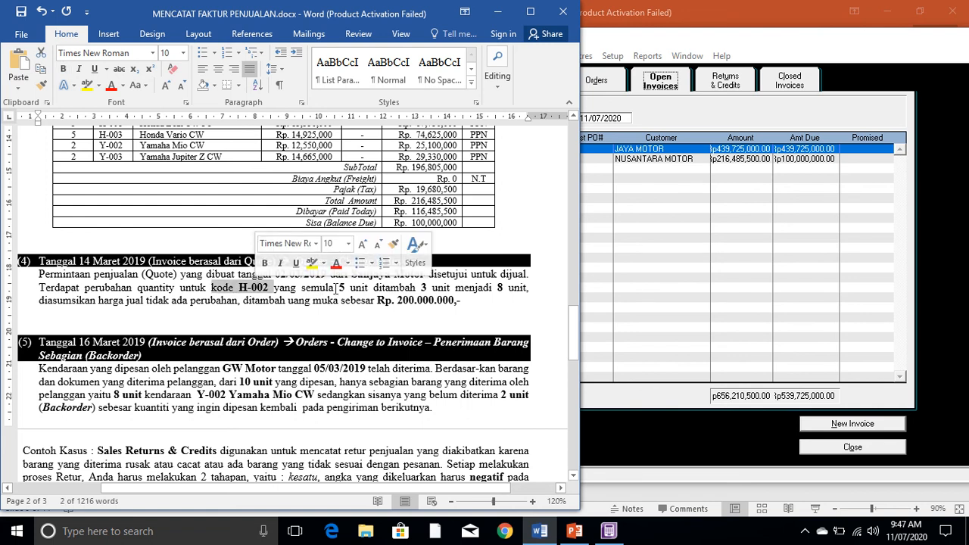
click(335, 288)
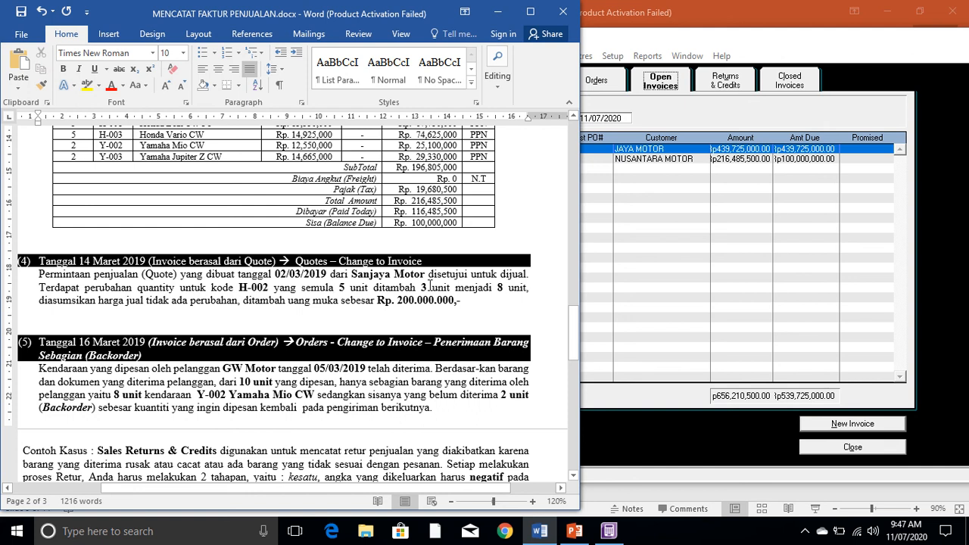
- Check the down payment in the Word case and change Sanjaya Motor's 02/03/2019 quote to an invoice in the sales register
click(498, 288)
drag(377, 300, 454, 302)
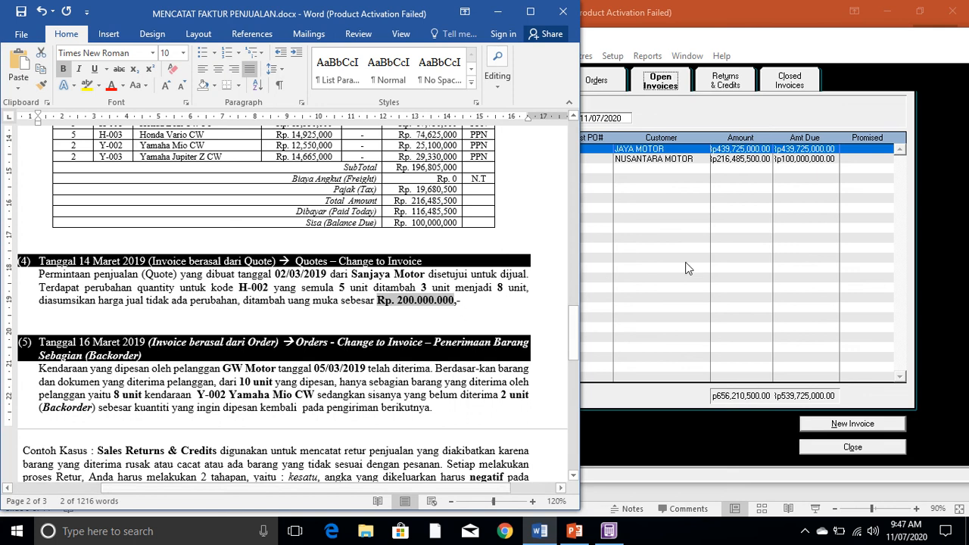
click(805, 107)
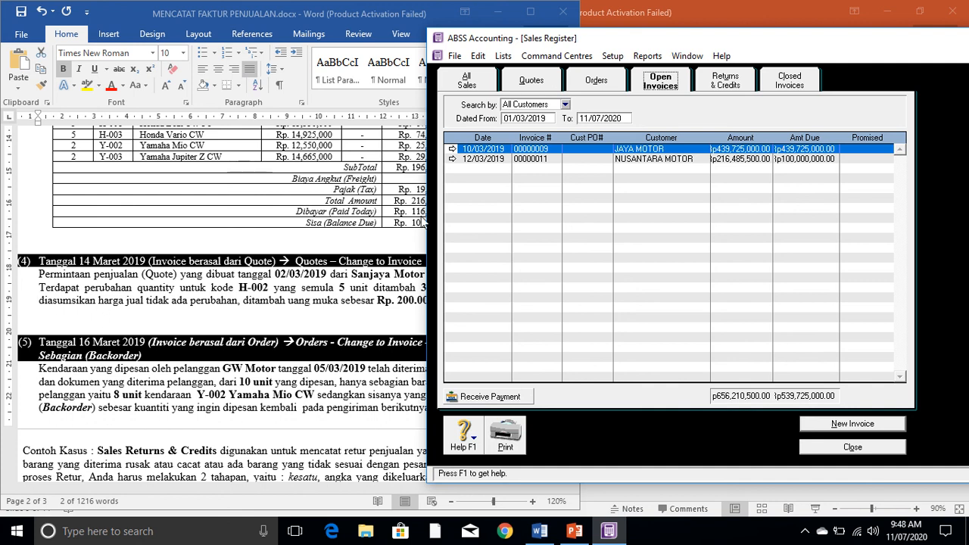
click(538, 81)
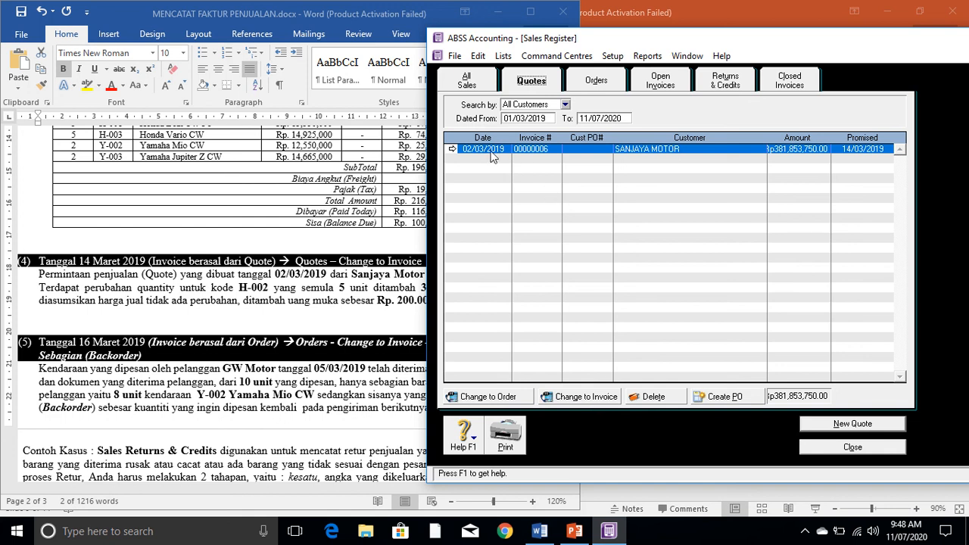
click(595, 405)
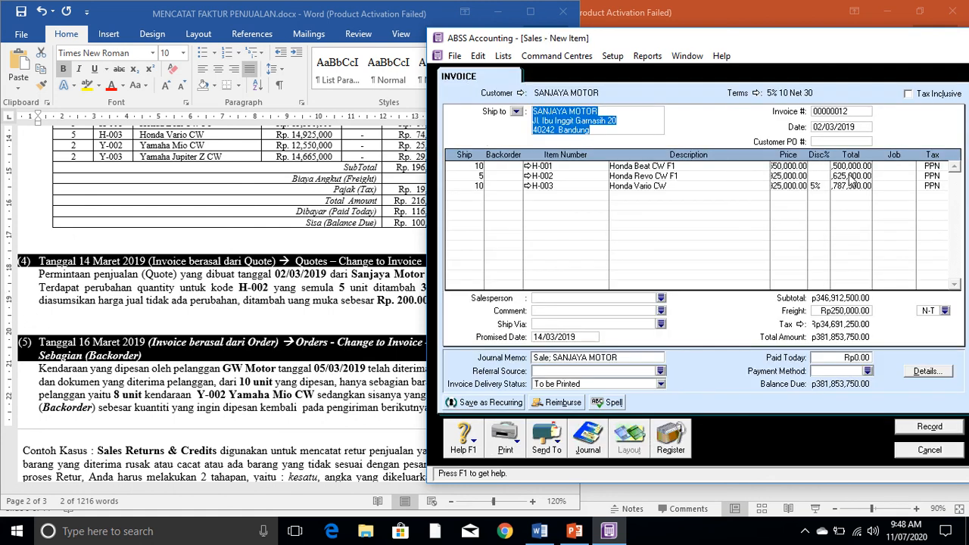
- Set the Sanjaya Motor invoice date to 14/03/2019
click(820, 128)
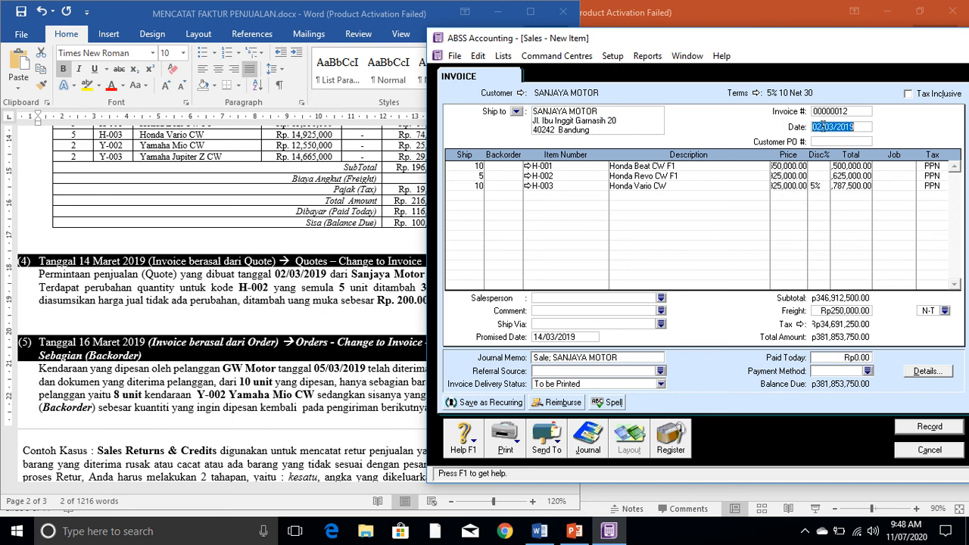
click(823, 127)
key(BackSpace)
key(BackSpace)
text(14)
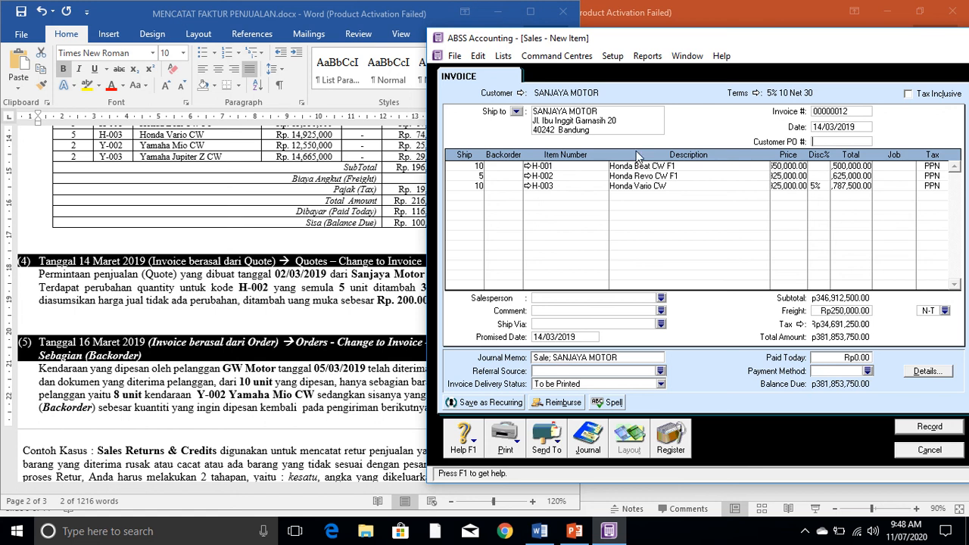
- Change the shipped quantity of H-002 Honda Revo CW F1 to 8 on the Sanjaya Motor invoice
click(481, 176)
key(Down)
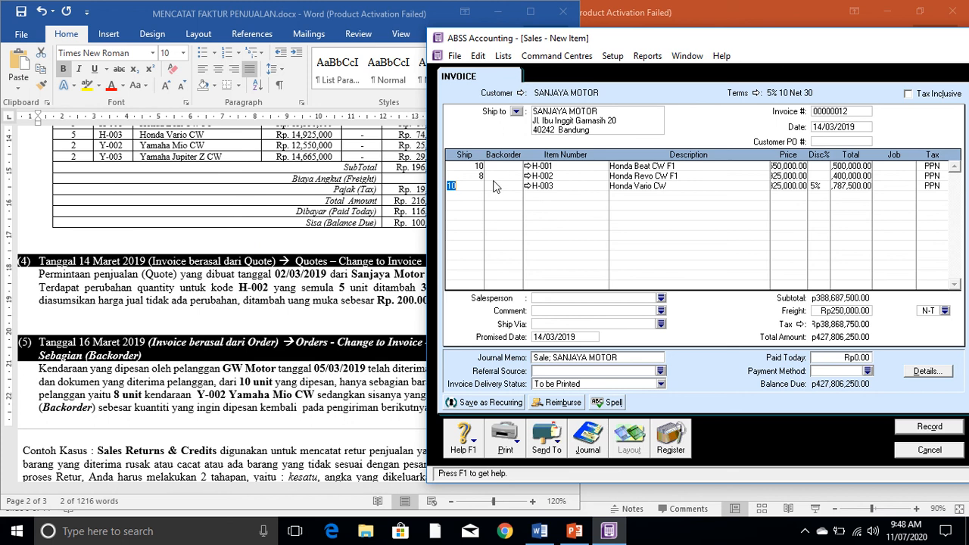
key(Down)
key(Up)
key(Up)
key(Up)
click(479, 187)
click(477, 176)
- Check the down payment in the Word document and set the invoice's Paid Today amount to Rp200,000,000
click(399, 308)
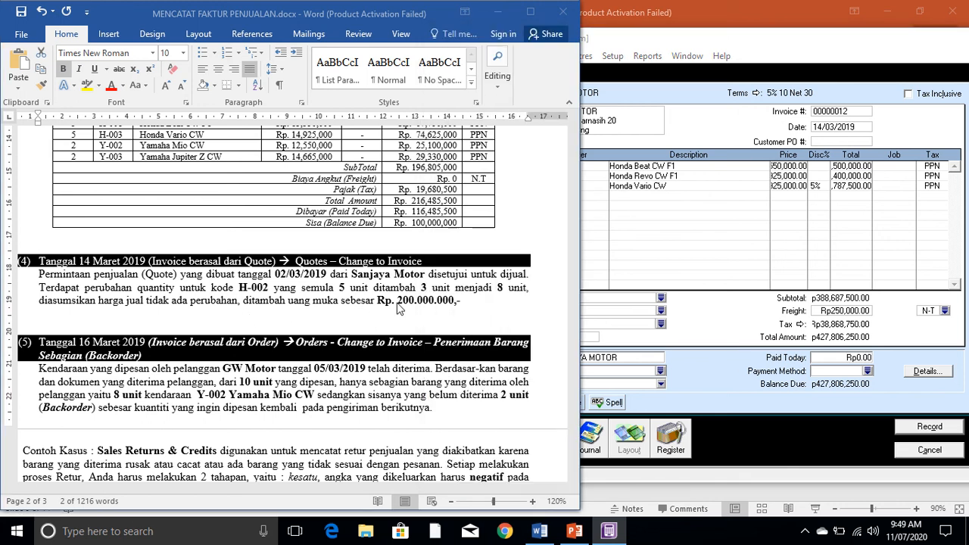
drag(377, 301, 455, 300)
click(835, 357)
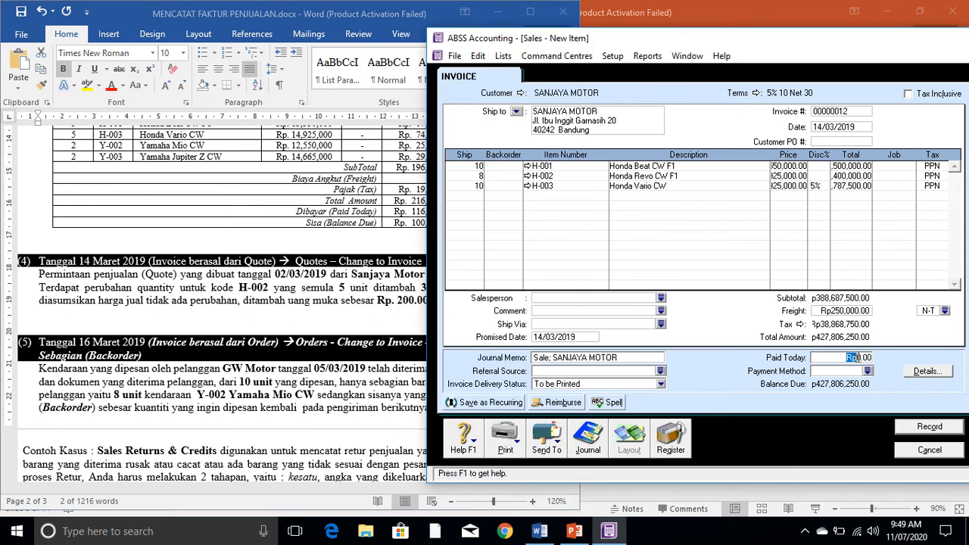
text(20)
text(0,000,000)
key(Tab)
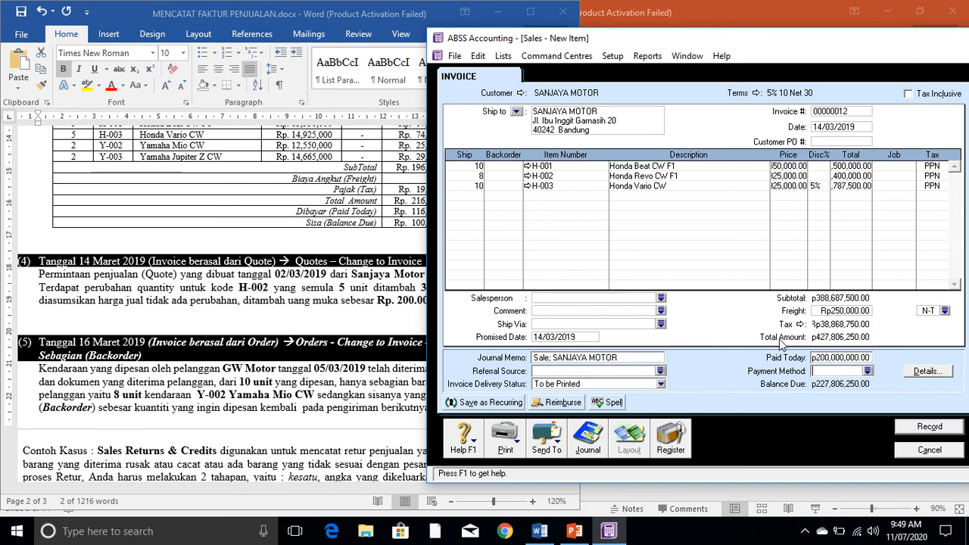
- Set the down payment's method to Cash and record the Sanjaya Motor invoice
click(870, 370)
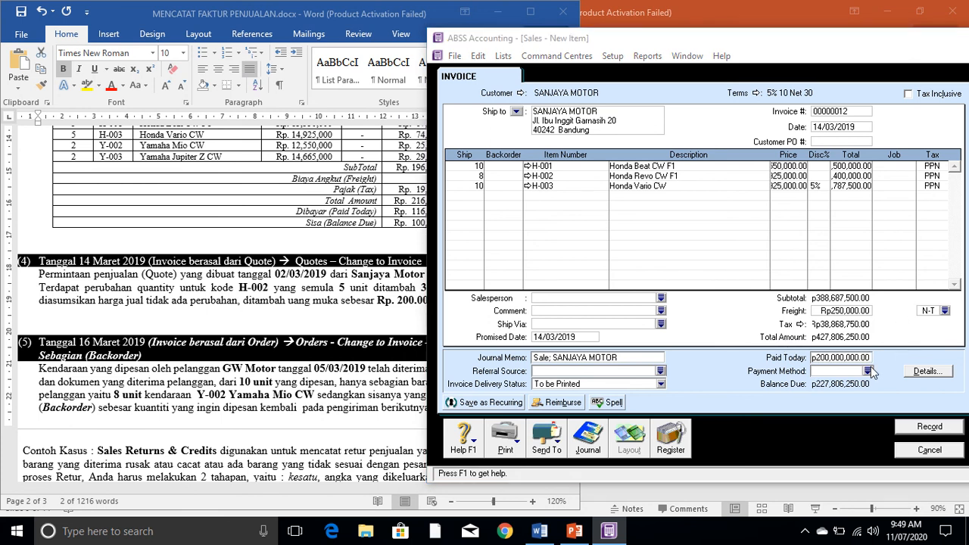
double_click(638, 198)
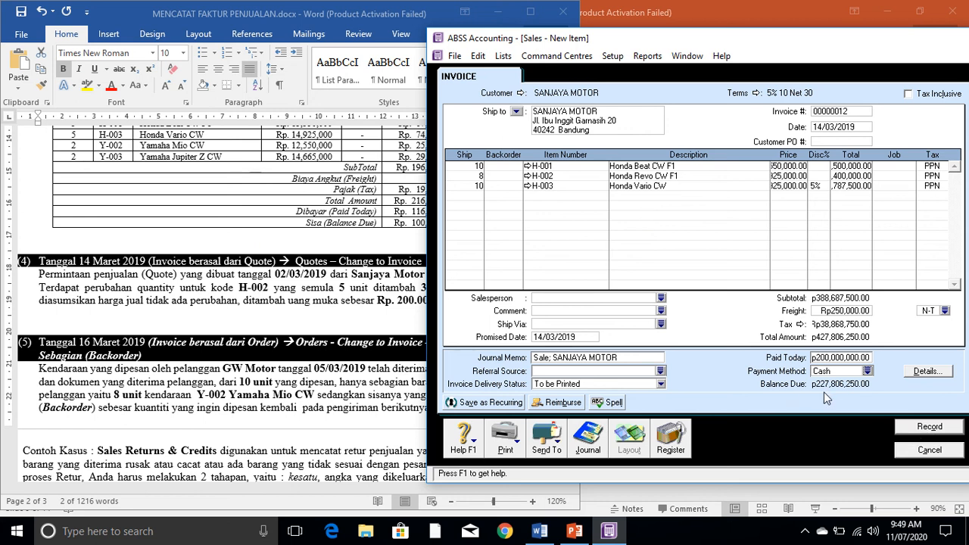
click(936, 427)
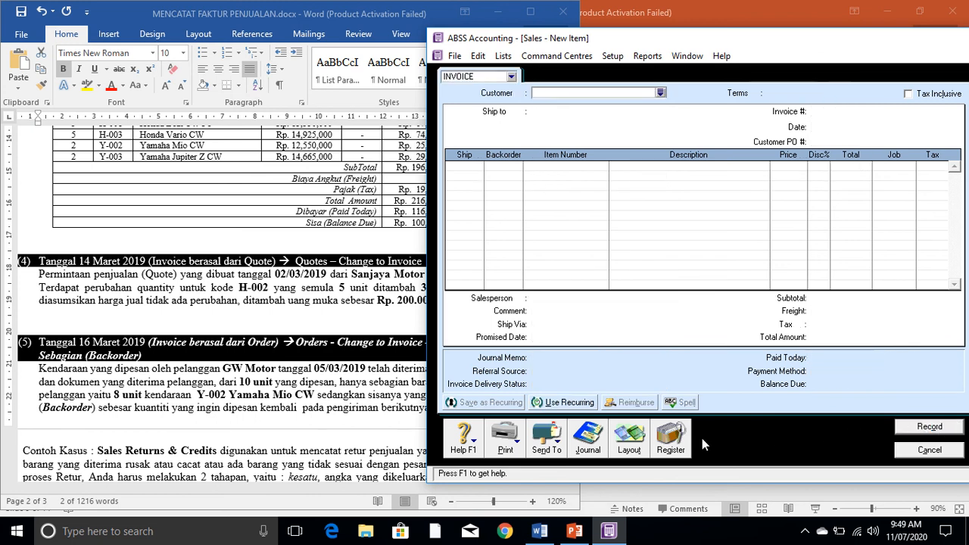
- Review Sanjaya Motor's entries among the sales register's open invoices, quotes and orders, and close the register
click(667, 444)
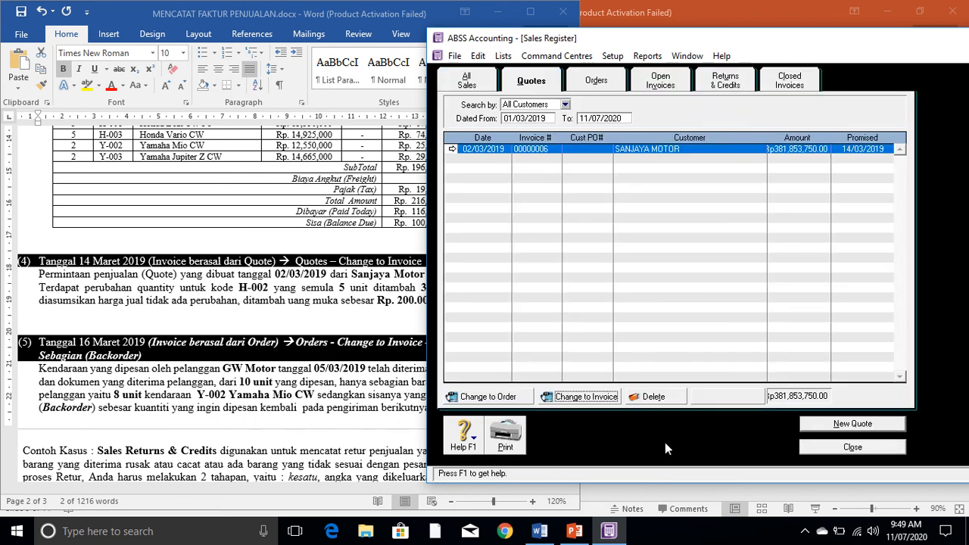
click(676, 85)
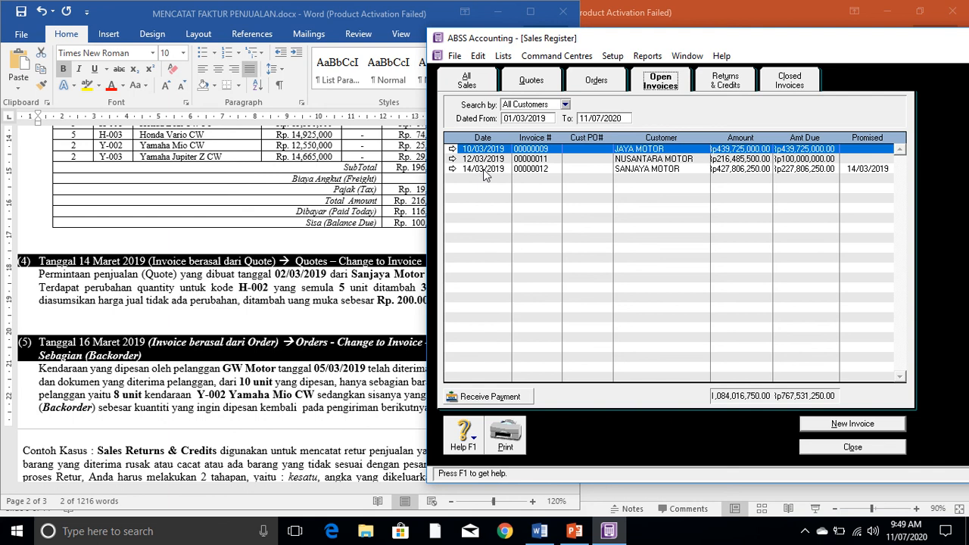
click(485, 170)
click(531, 81)
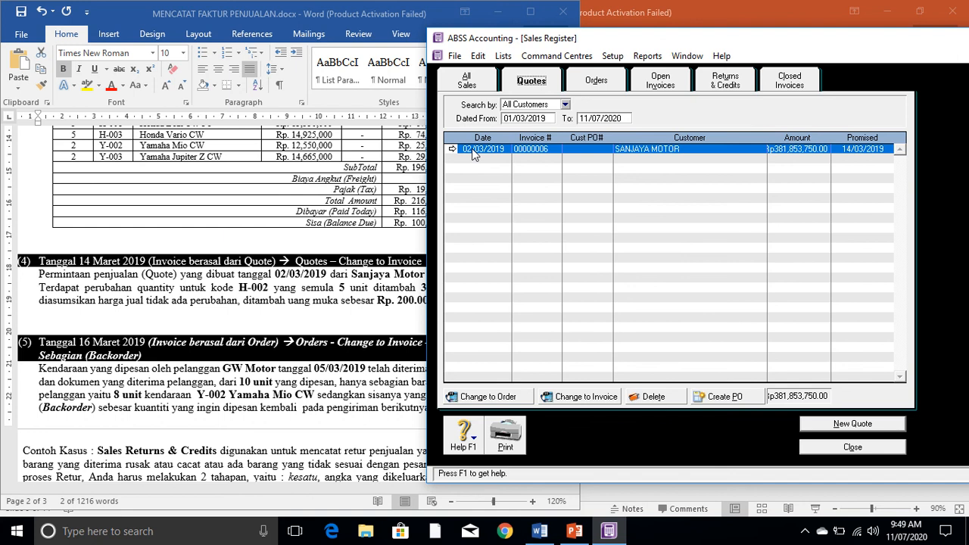
click(598, 81)
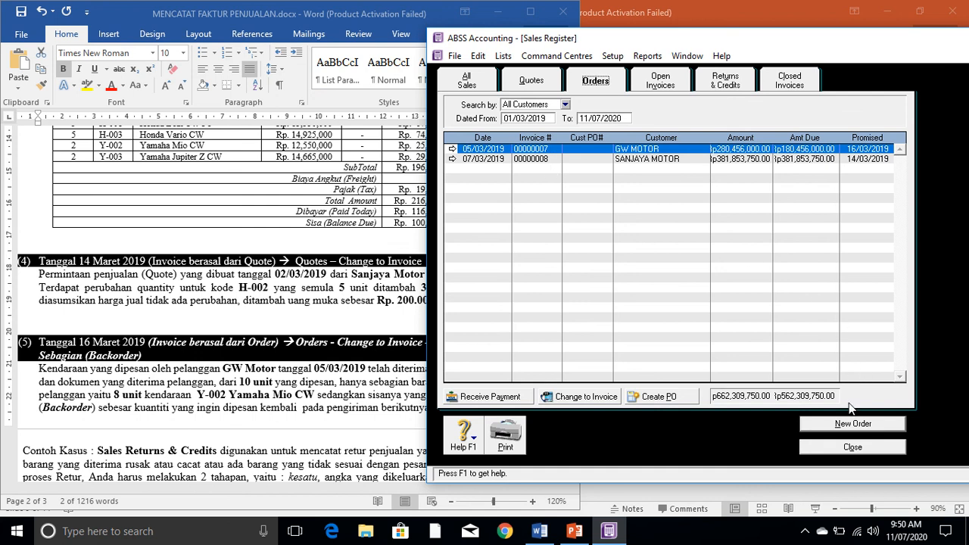
click(841, 452)
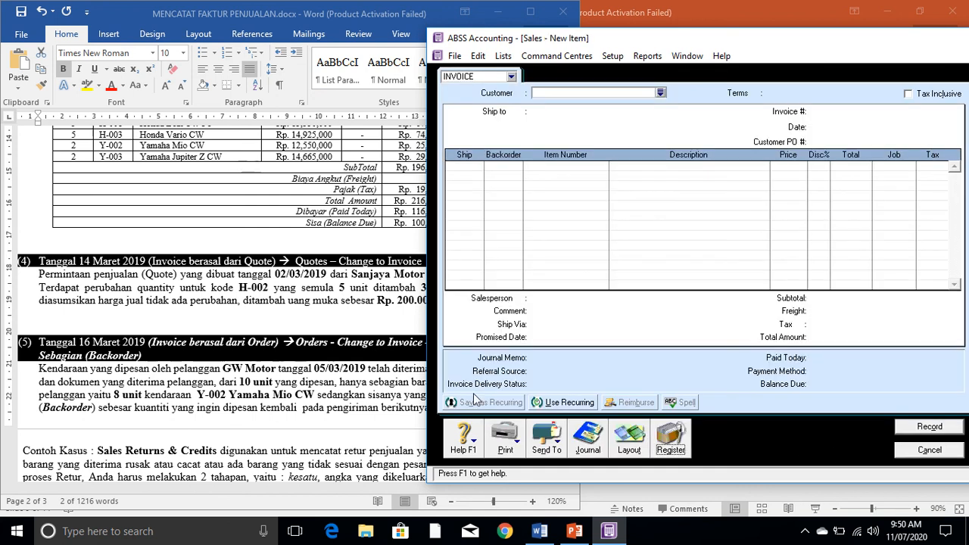
- Read the 16 Maret 2019 GW Motor order-to-invoice case in Word, including the ordered, received and backordered units
click(173, 320)
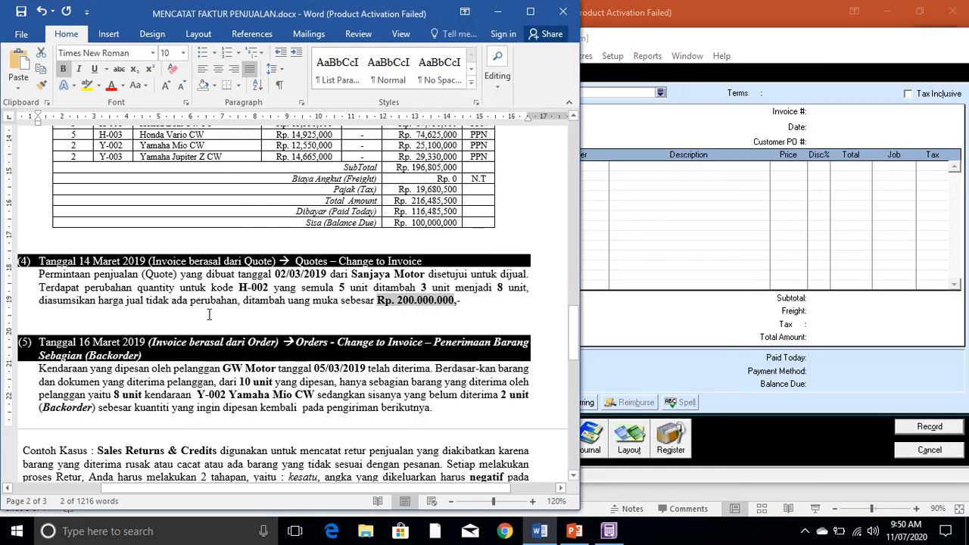
scroll(222, 316, down, 2)
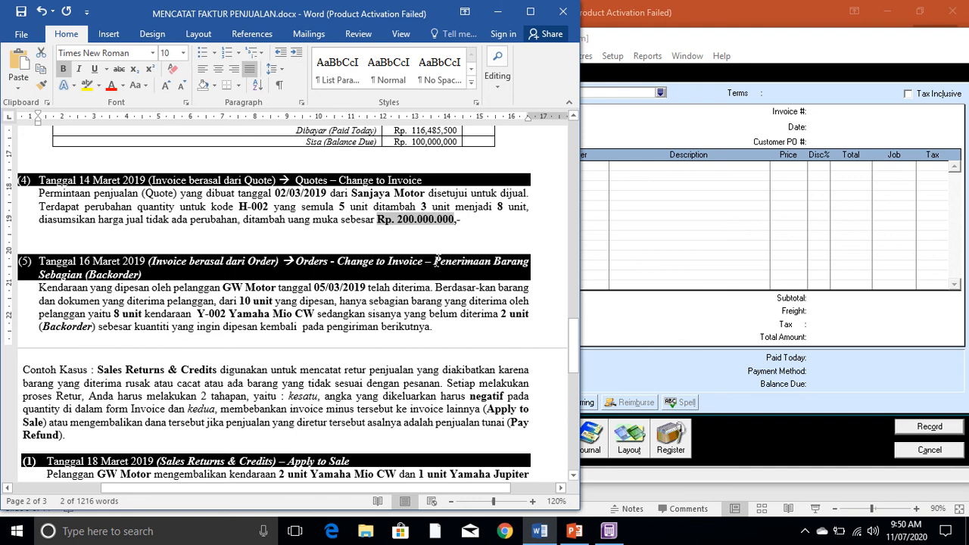
drag(437, 261, 148, 275)
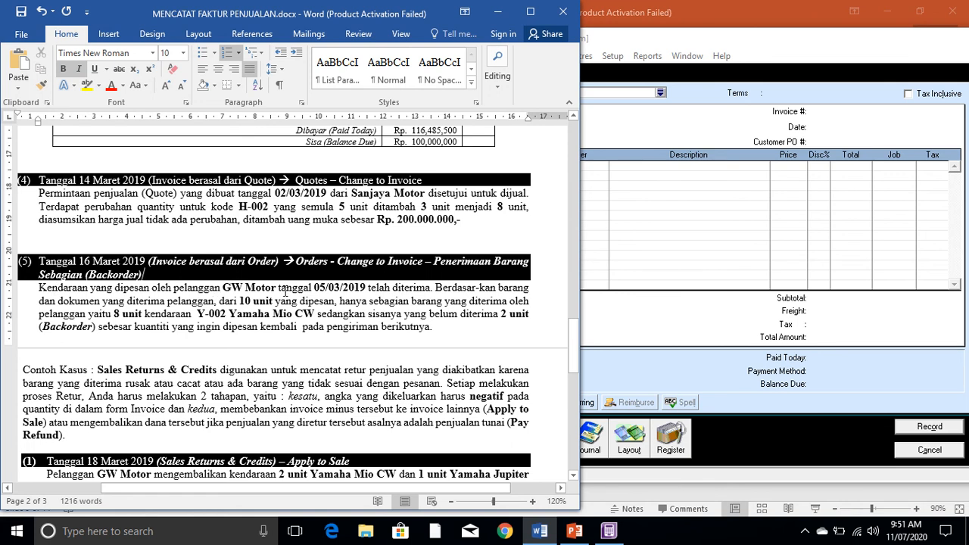
drag(314, 289, 365, 289)
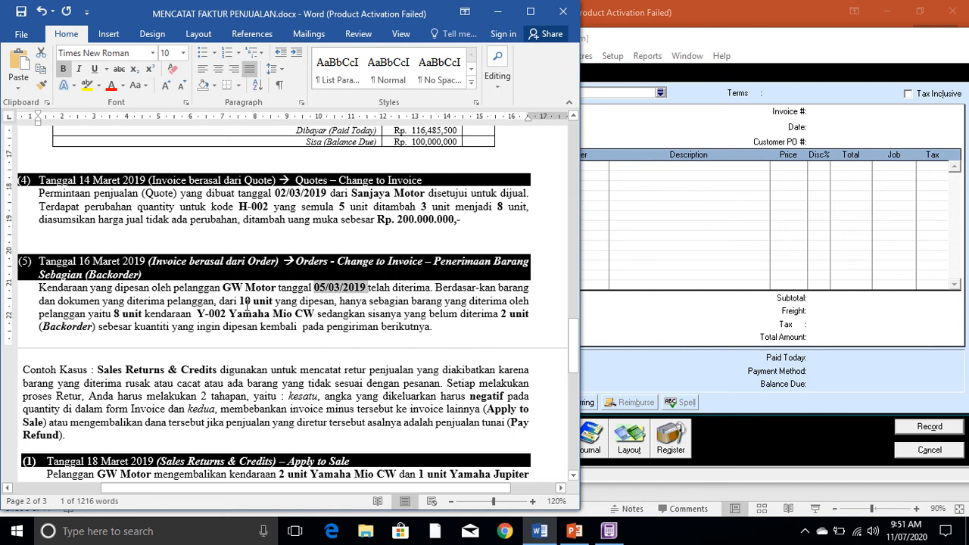
drag(241, 301, 299, 300)
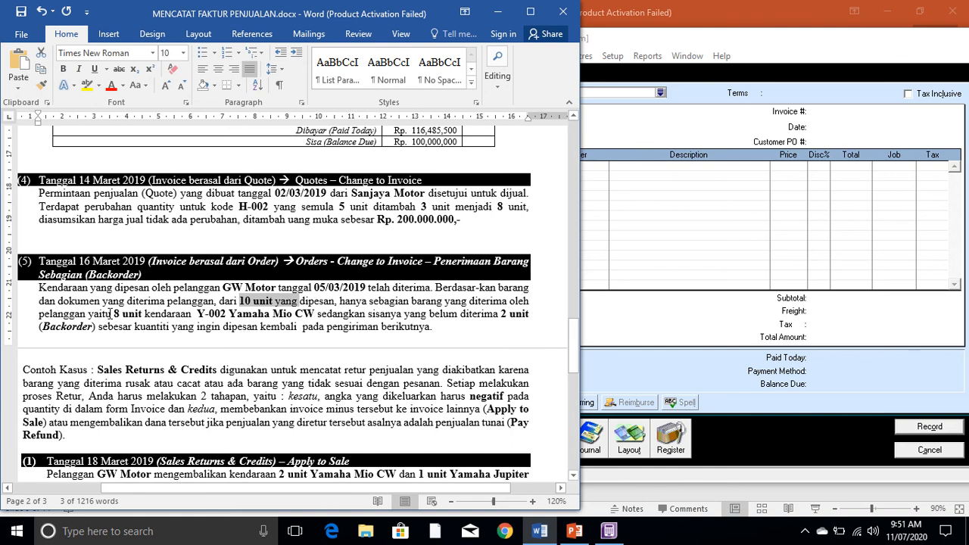
drag(89, 313, 144, 313)
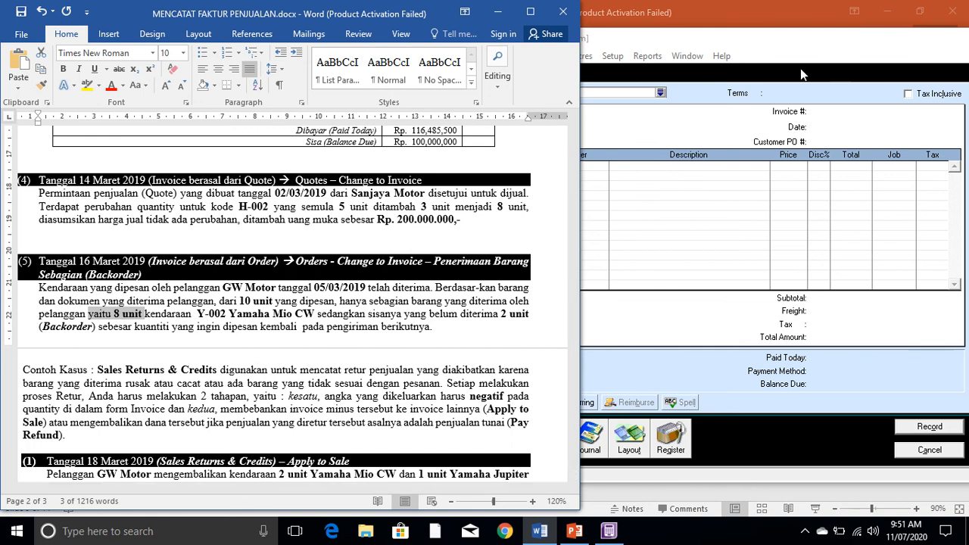
- Find GW Motor's 05/03/2019 order in the ABSS Accounting sales register and change it to an invoice
click(781, 100)
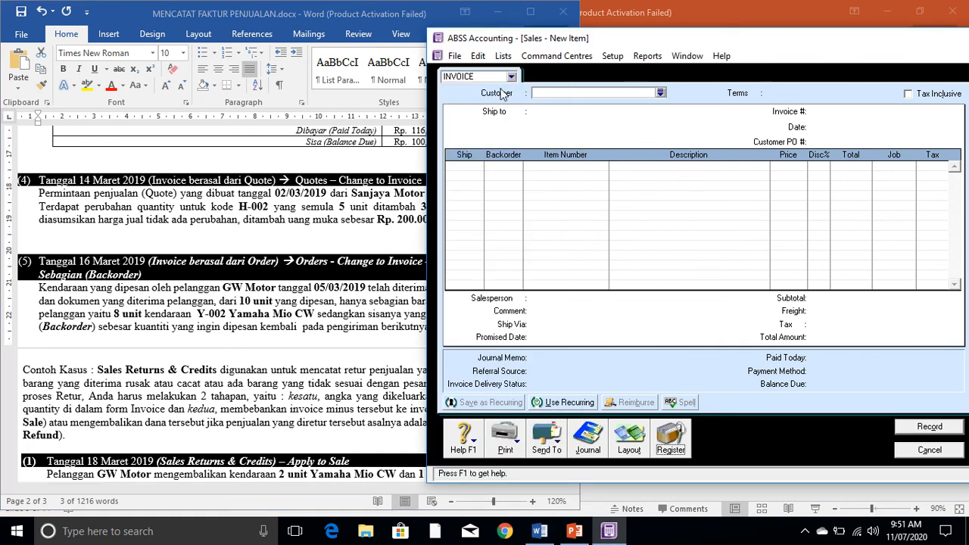
click(672, 439)
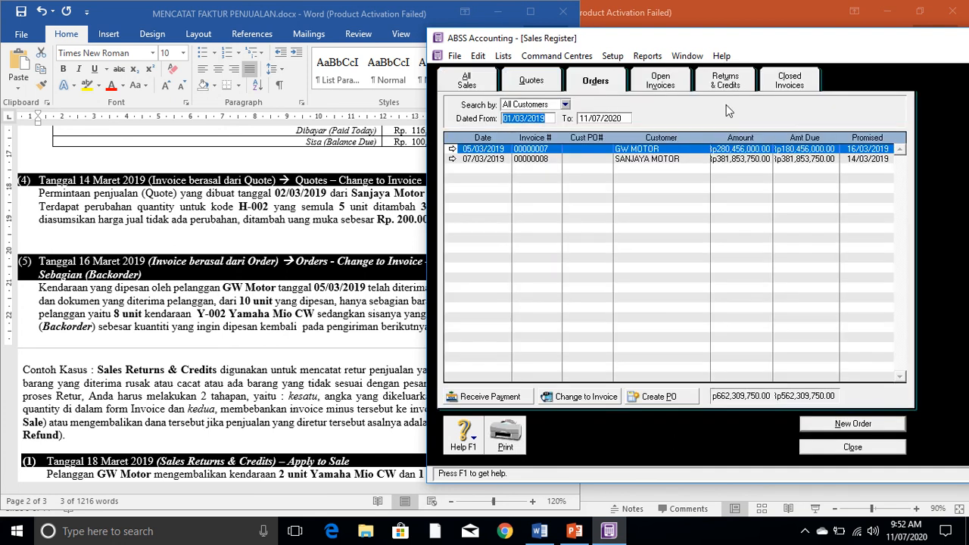
click(598, 80)
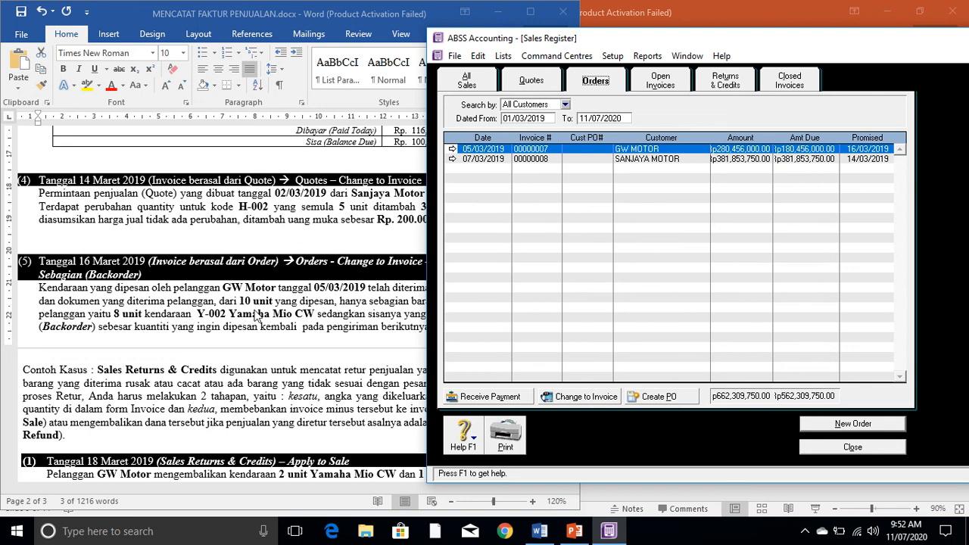
click(488, 161)
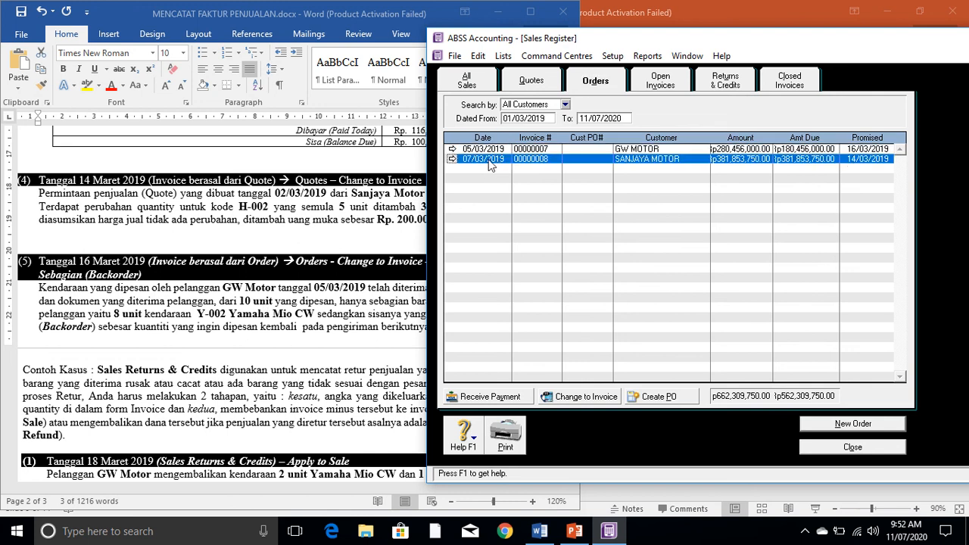
click(493, 151)
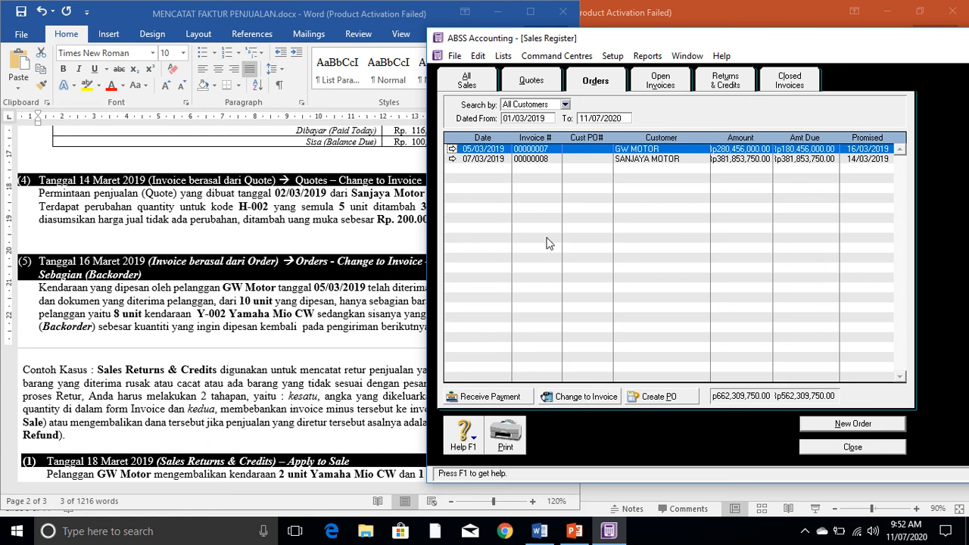
click(606, 83)
click(578, 401)
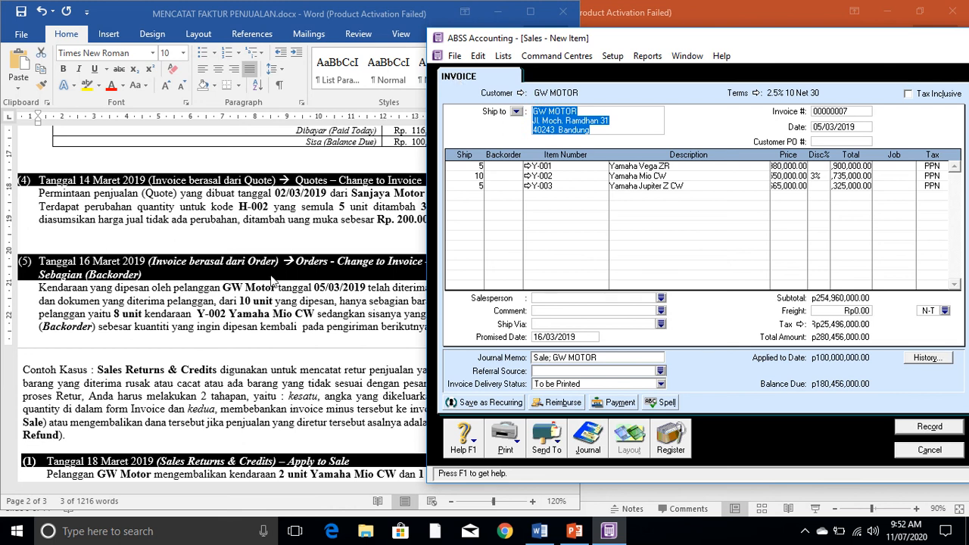
- Set the GW Motor invoice date to 16/03/2019
click(819, 129)
click(821, 127)
key(BackSpace)
key(BackSpace)
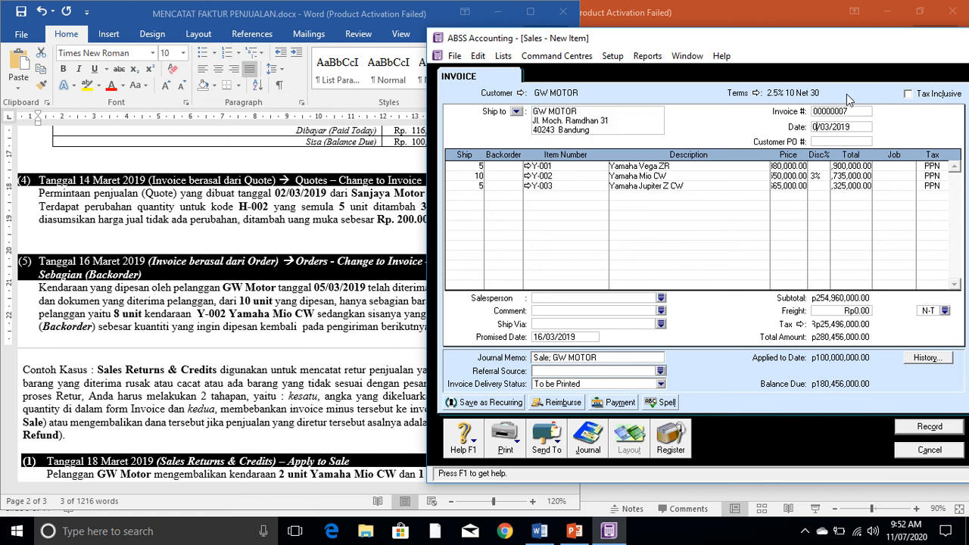
text(16)
key(Tab)
- Check the backorder quantity in the Word case and enter a backorder of 2 for Y-002 Yamaha Mio CW
click(347, 349)
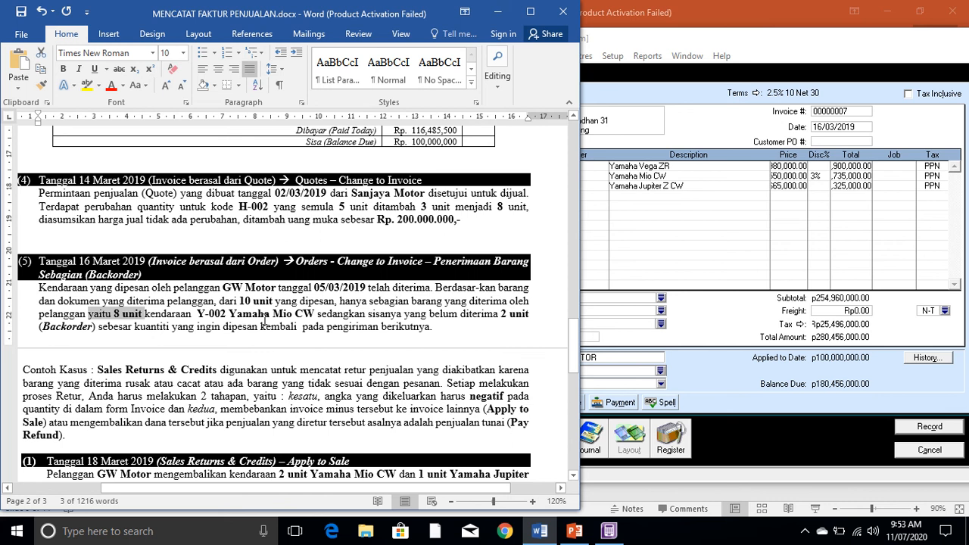
click(700, 226)
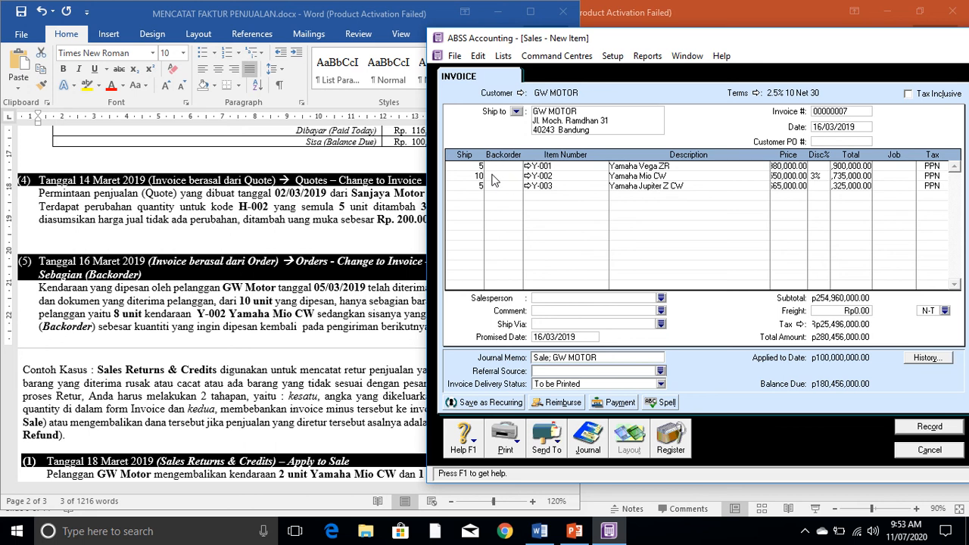
click(496, 176)
key(Return)
click(820, 126)
click(513, 177)
- Record the GW Motor invoice, accepting the pre-dated sale and the exceeded credit limit
click(936, 432)
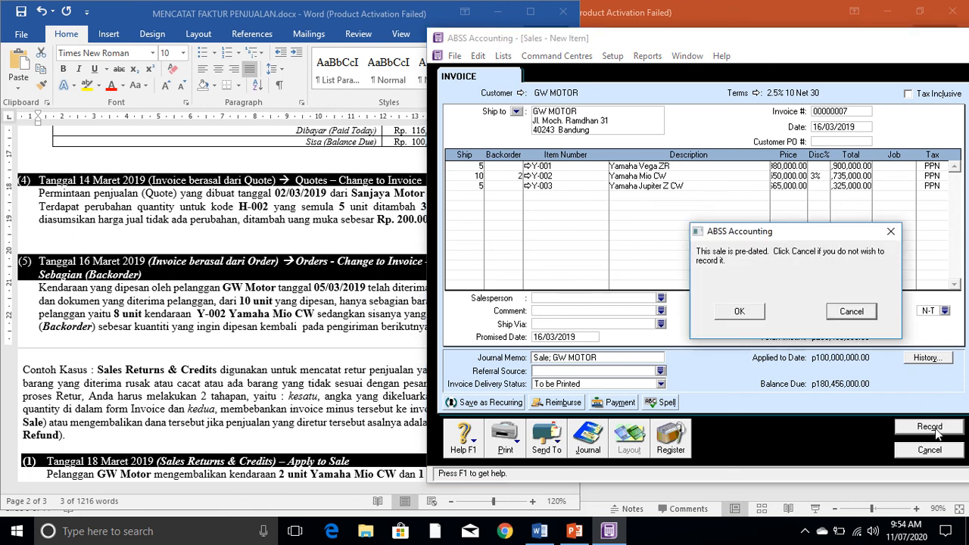
click(742, 309)
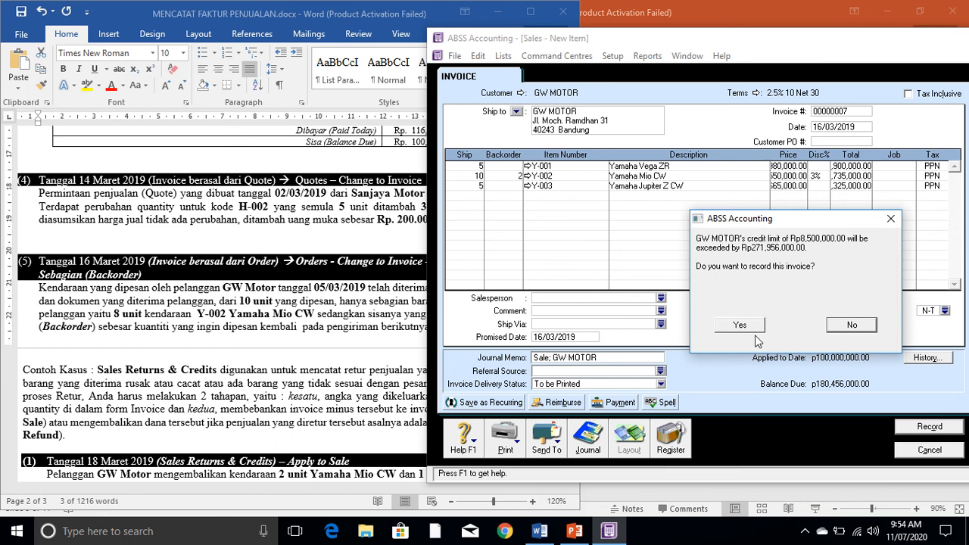
click(746, 325)
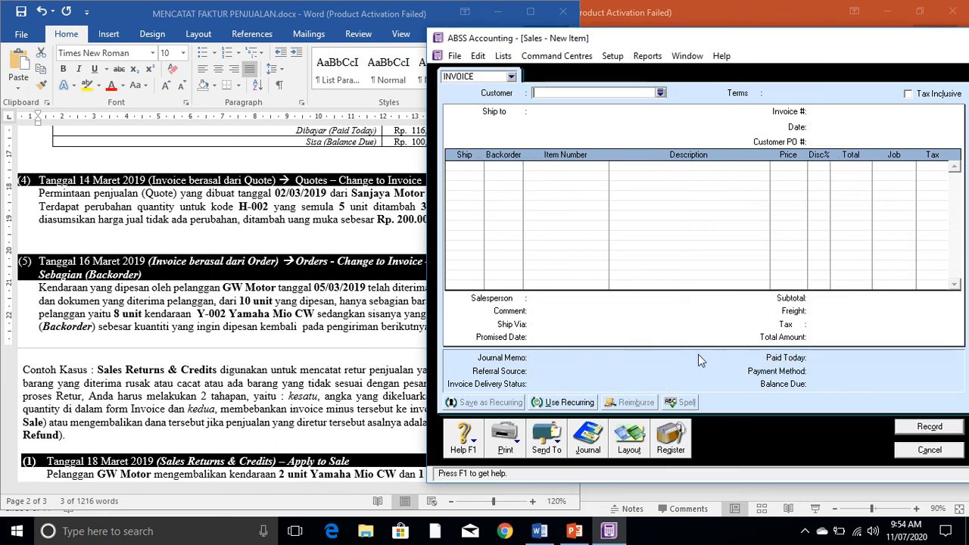
- Check the open invoices and orders in the sales register, and open GW Motor's 16/03/2019 backorder
click(671, 440)
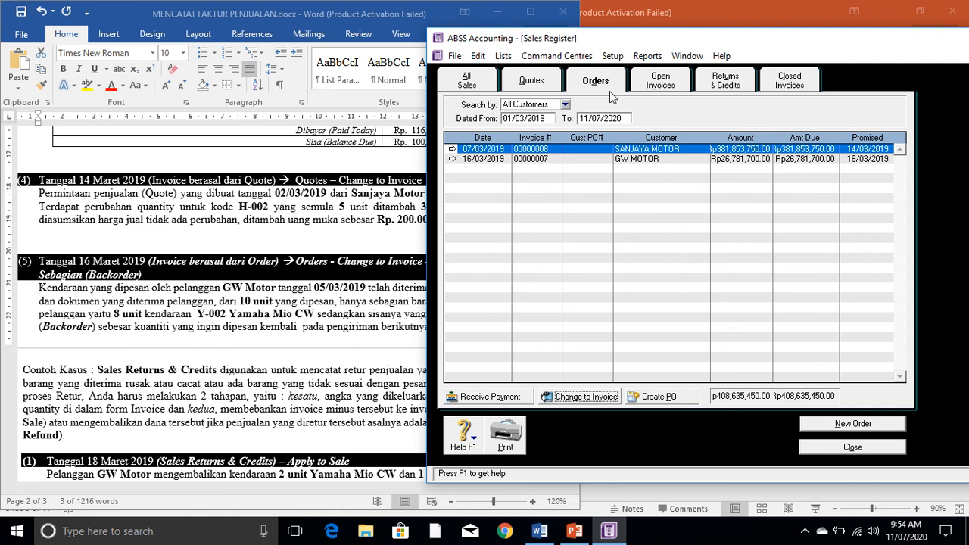
click(670, 83)
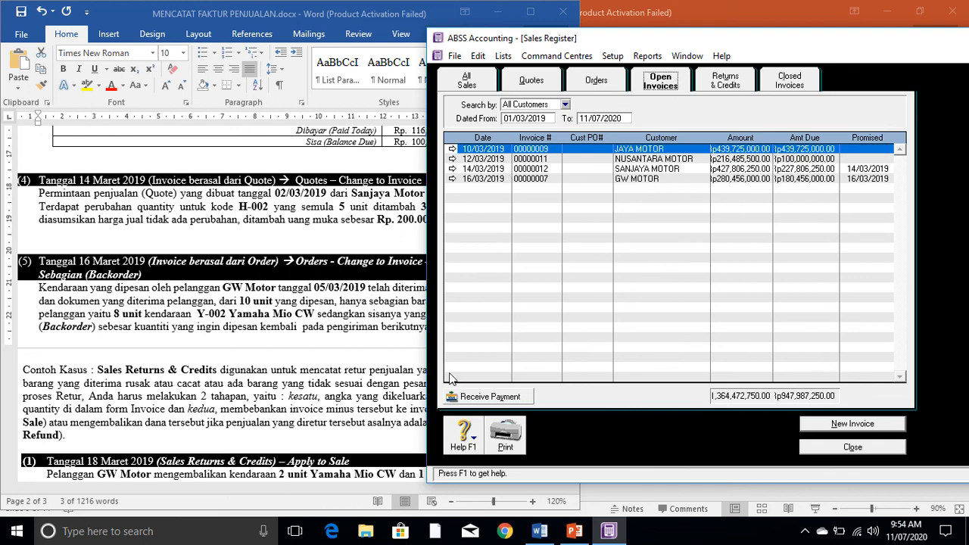
click(613, 82)
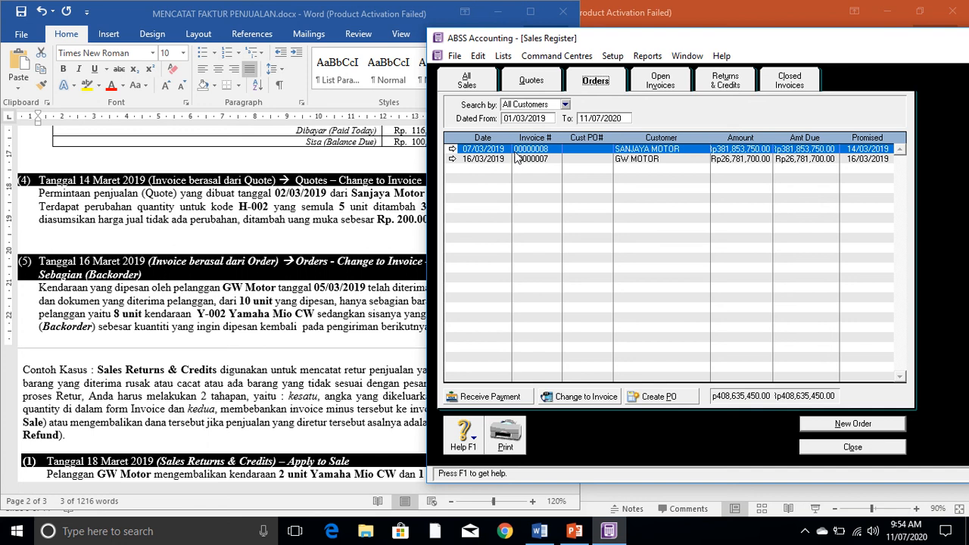
click(452, 160)
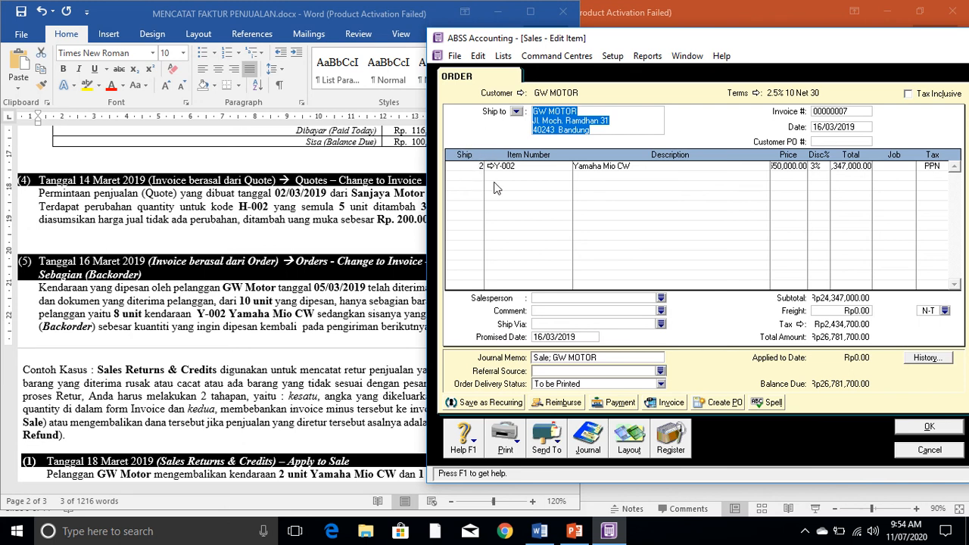
- Compare GW Motor's remaining order with the backorder passage in the Word case, and close the order without changes
click(241, 331)
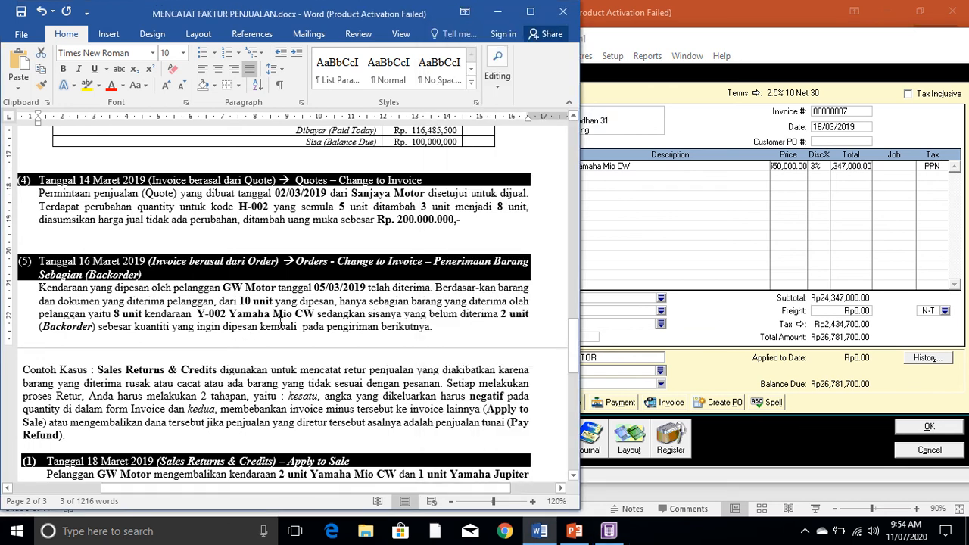
click(504, 315)
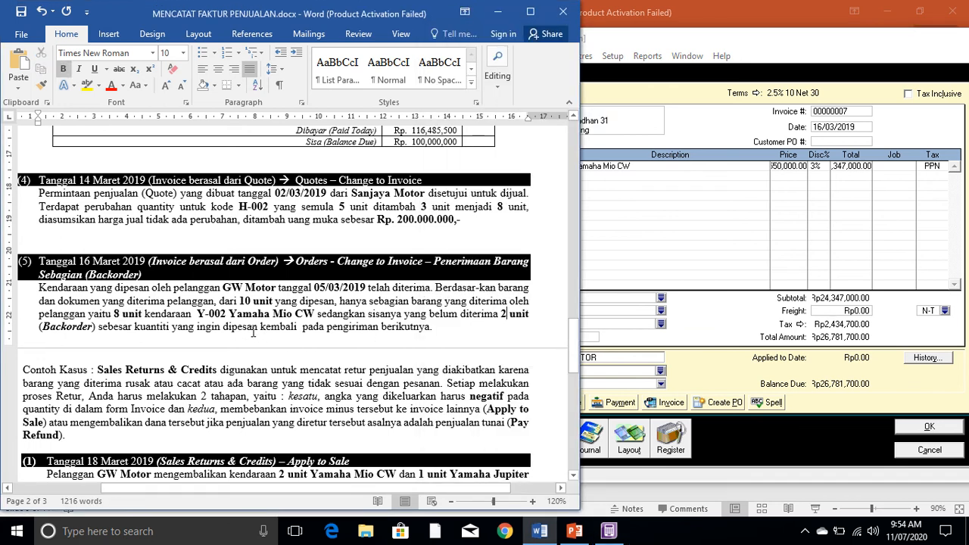
drag(134, 328, 431, 326)
click(721, 207)
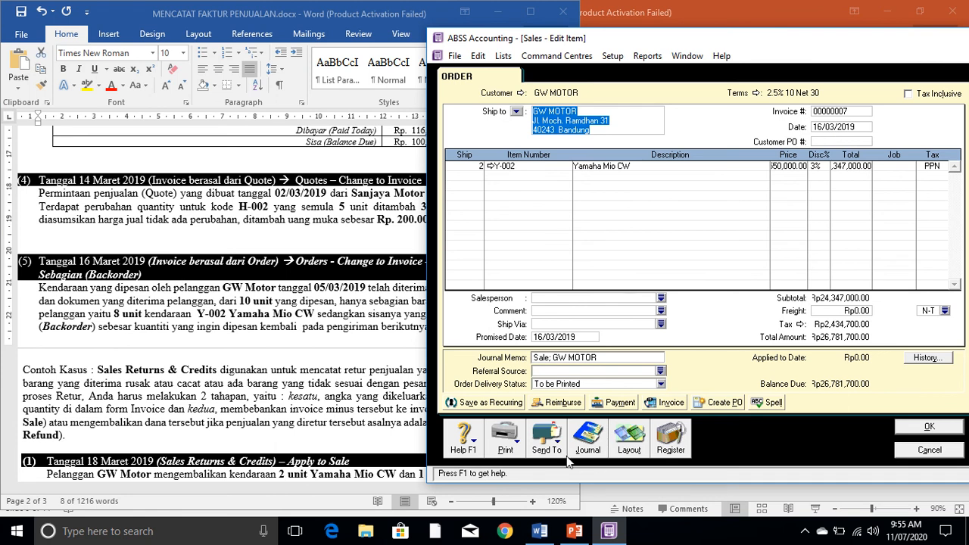
click(938, 450)
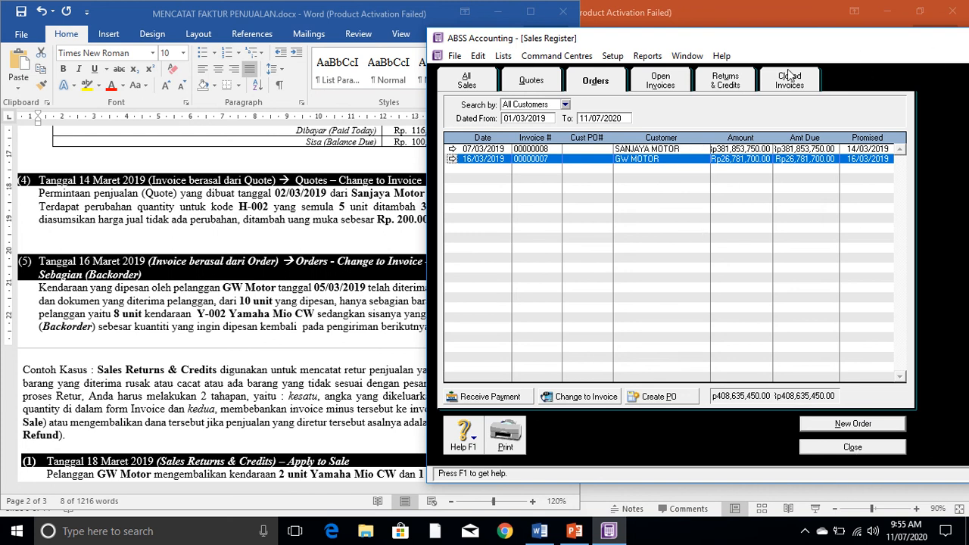
- Review the quotes, orders, open invoices and closed invoices in the sales register
click(542, 88)
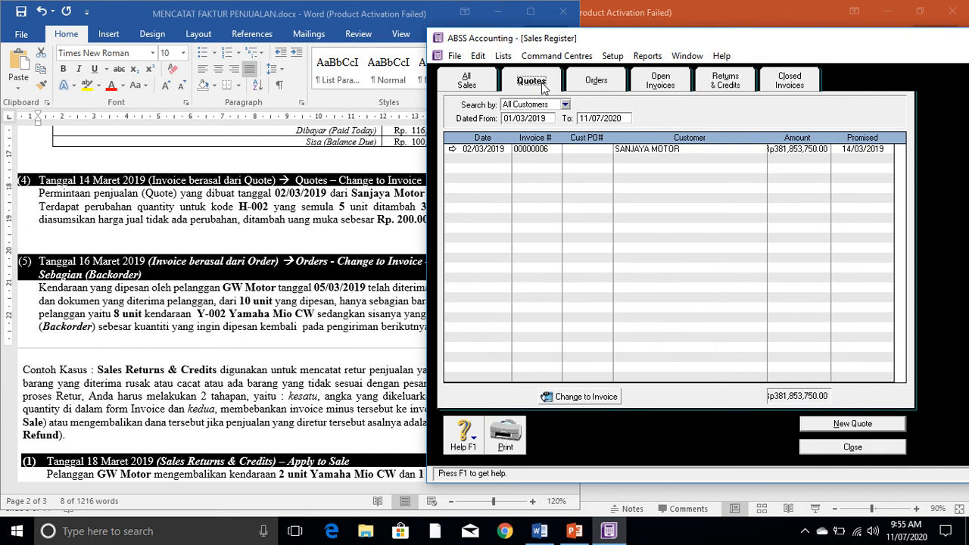
click(605, 81)
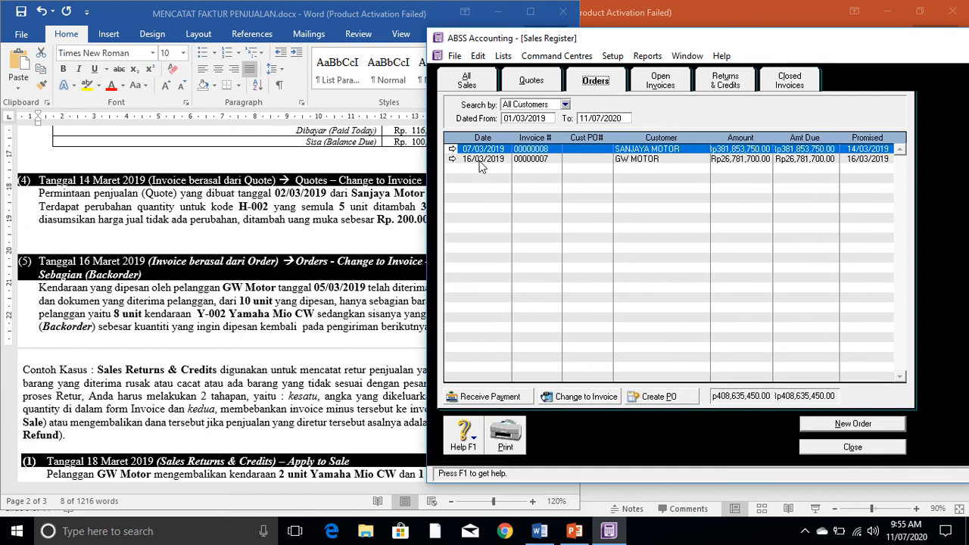
click(658, 80)
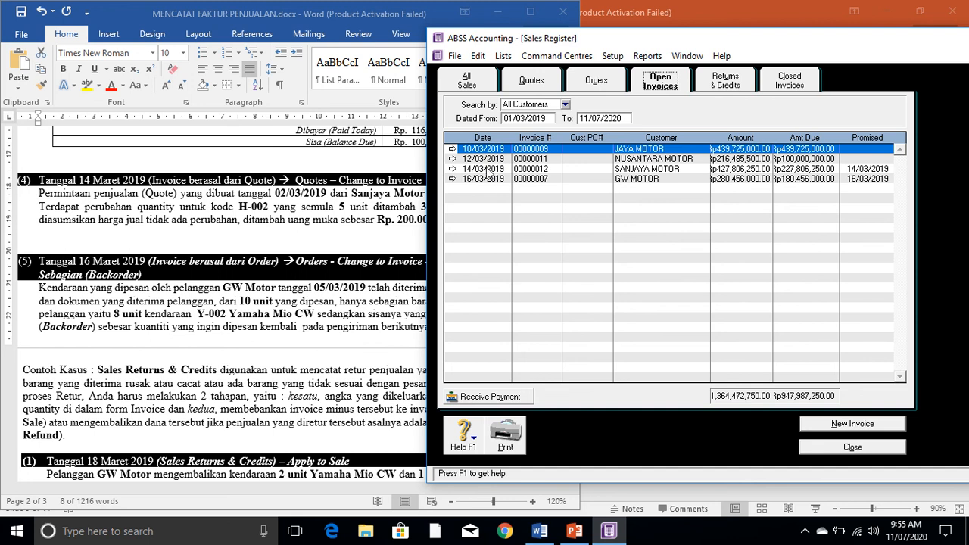
click(811, 81)
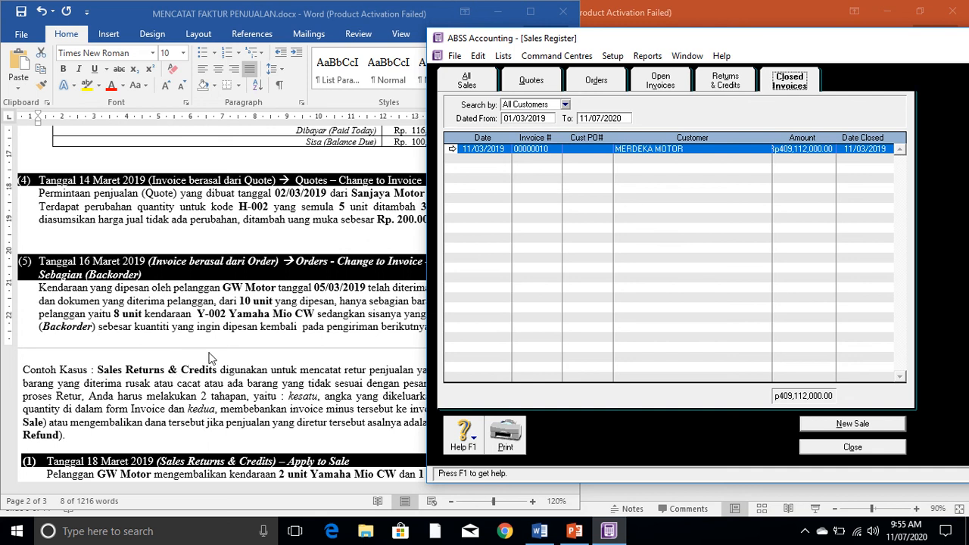
- Look through the remaining Sales Returns & Credits and Receive Payment cases in the Word document
scroll(154, 369, down, 1)
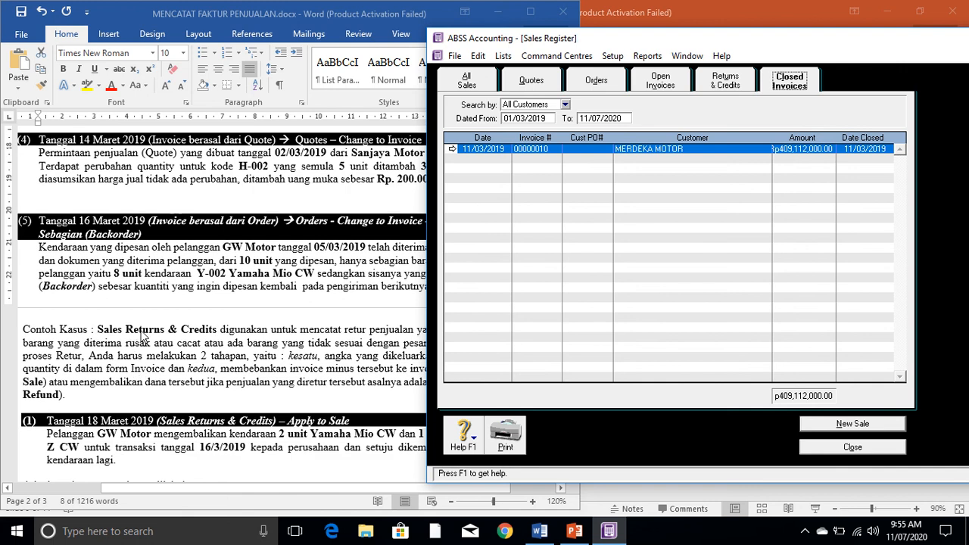
scroll(207, 337, down, 11)
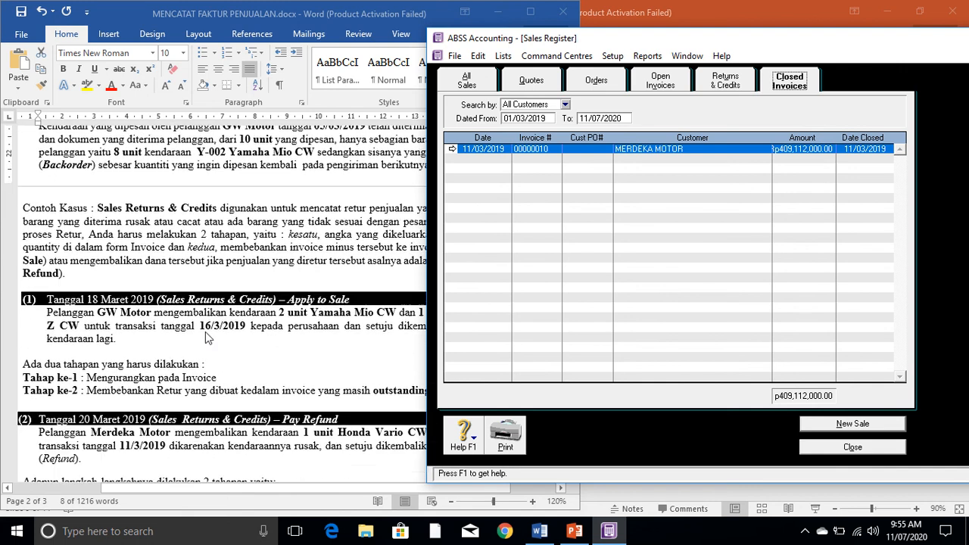
scroll(207, 338, down, 1)
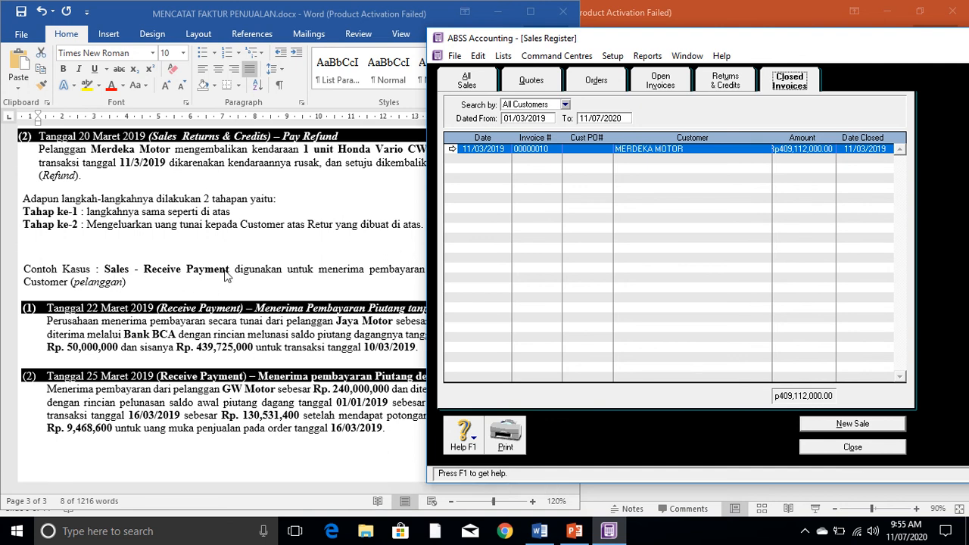
- Close the sales register, maximize the ABSS Accounting window and open the Accounts List
click(852, 448)
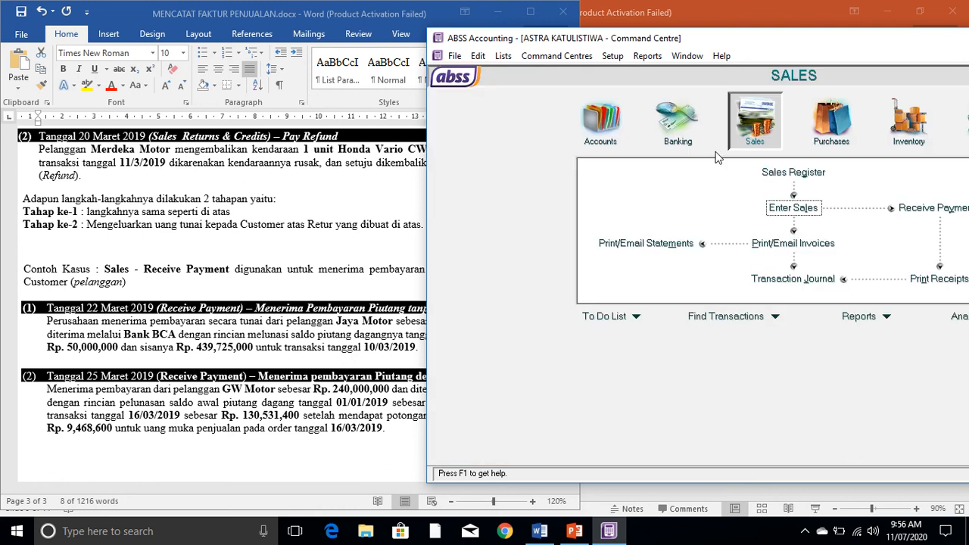
drag(766, 38, 534, 29)
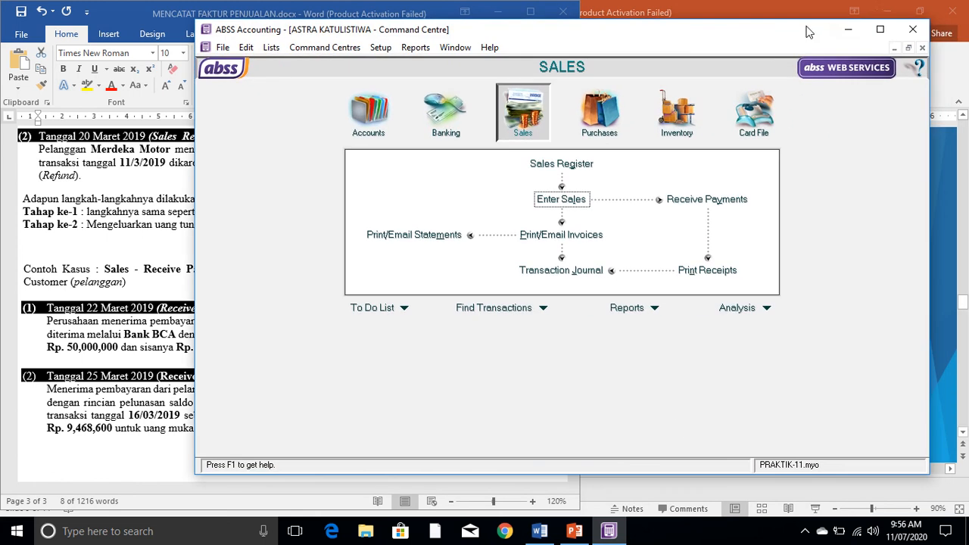
click(879, 31)
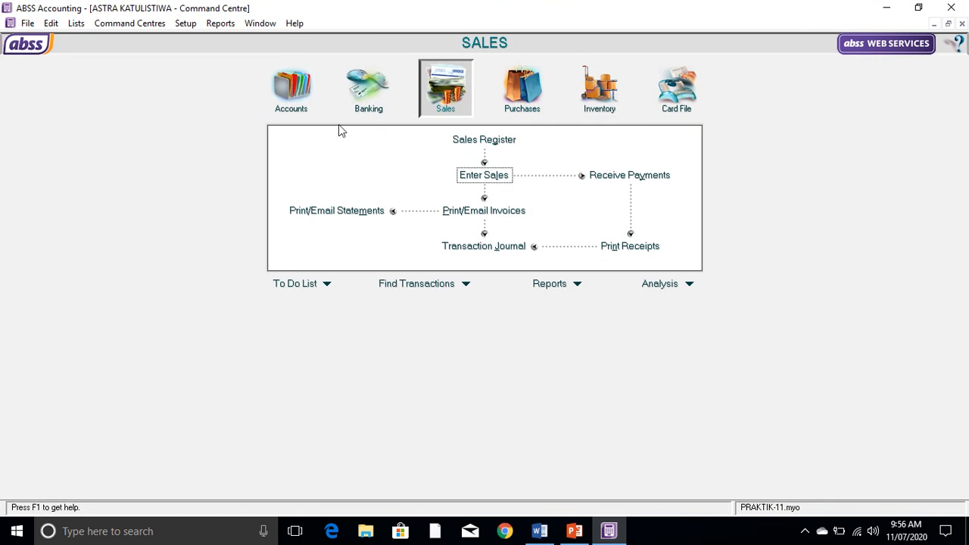
click(295, 98)
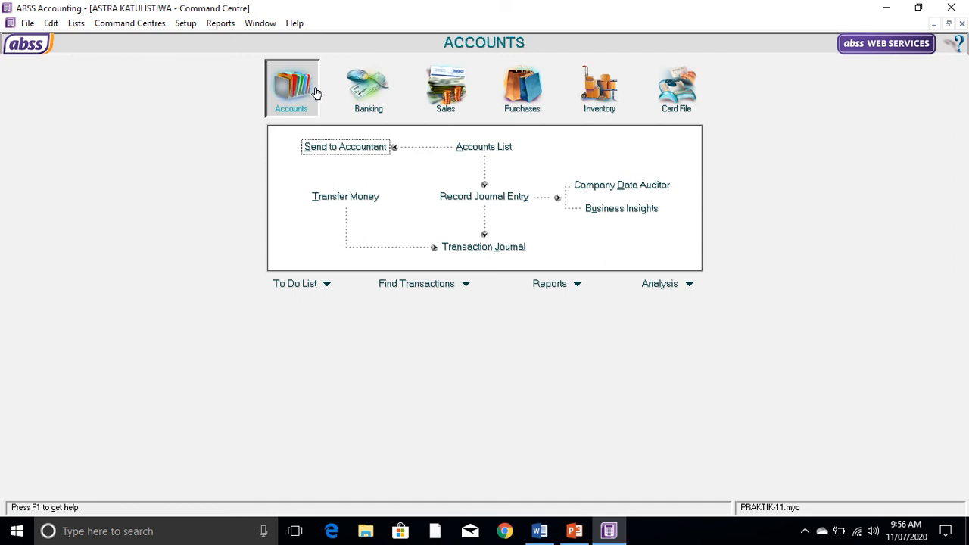
click(485, 148)
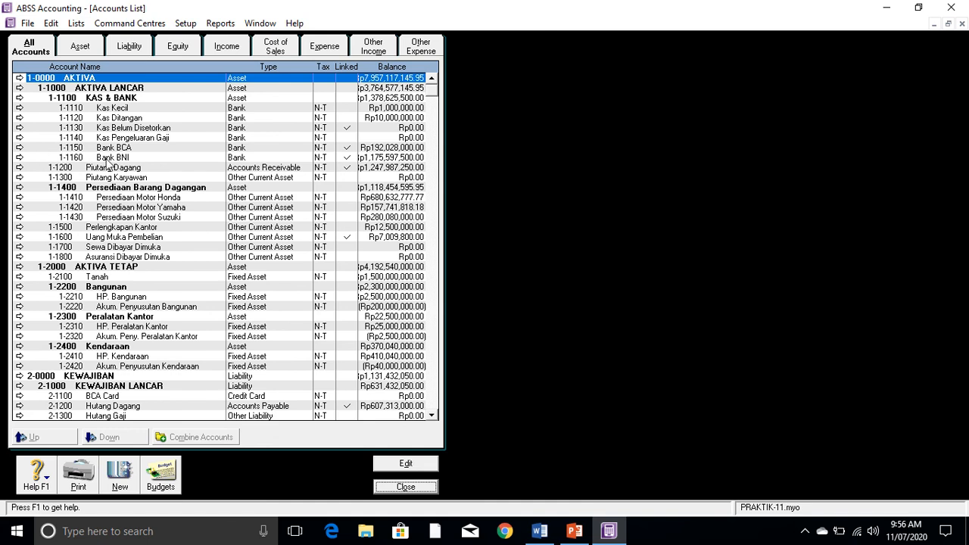
- Check the balances of Bank BNI, Piutang Dagang and Persediaan Barang Dagangan in the Accounts List
click(109, 159)
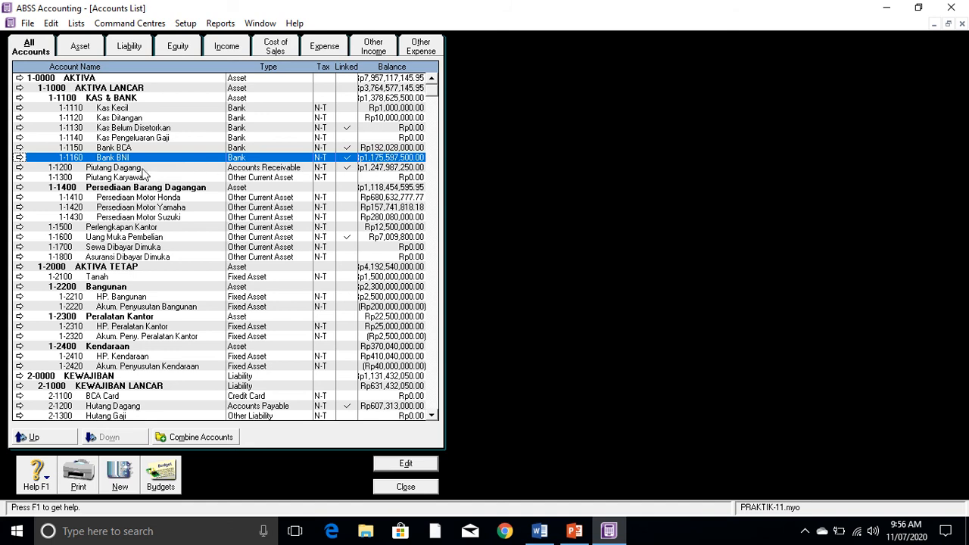
click(384, 169)
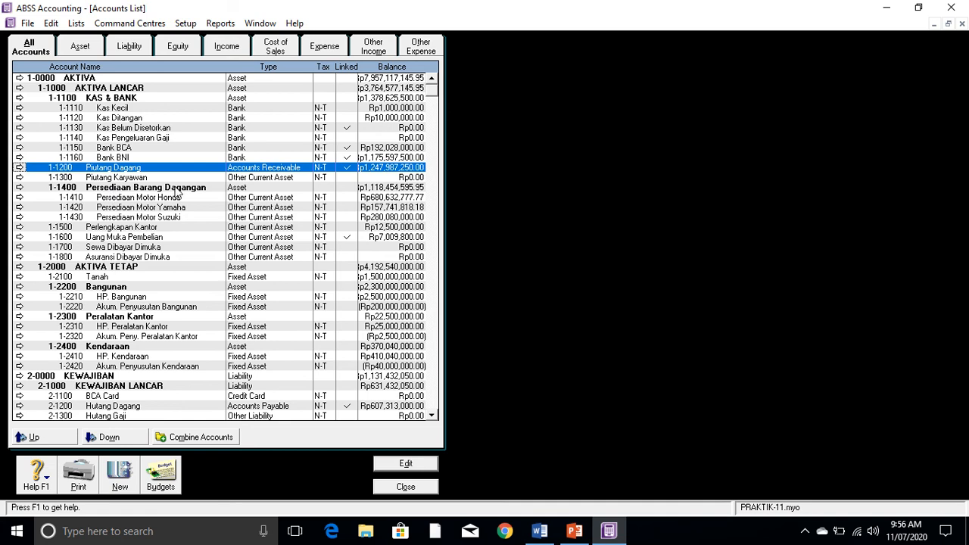
click(367, 189)
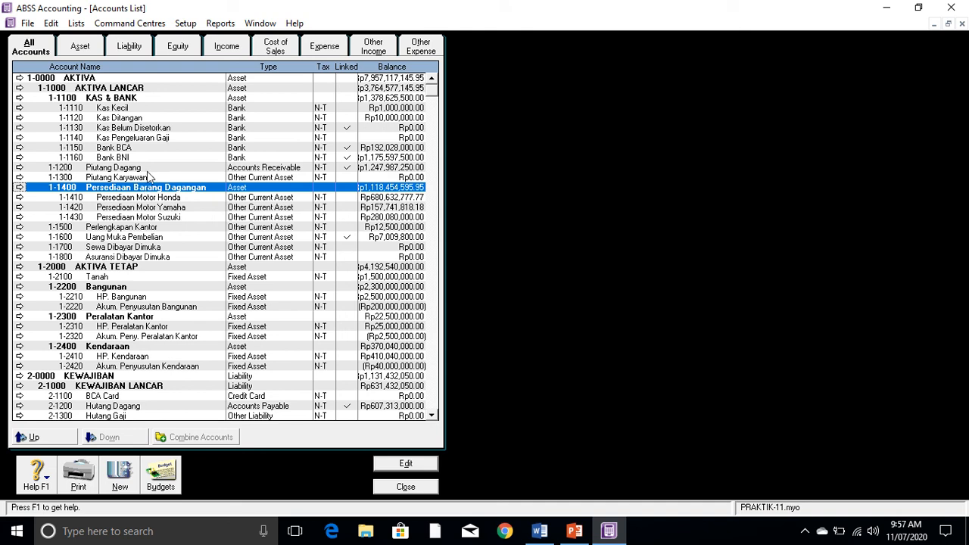
click(134, 159)
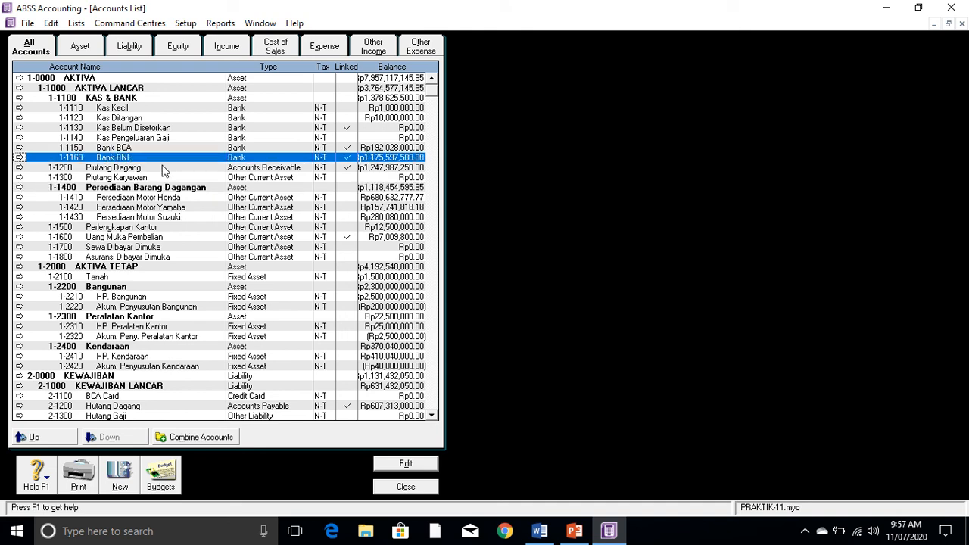
click(116, 189)
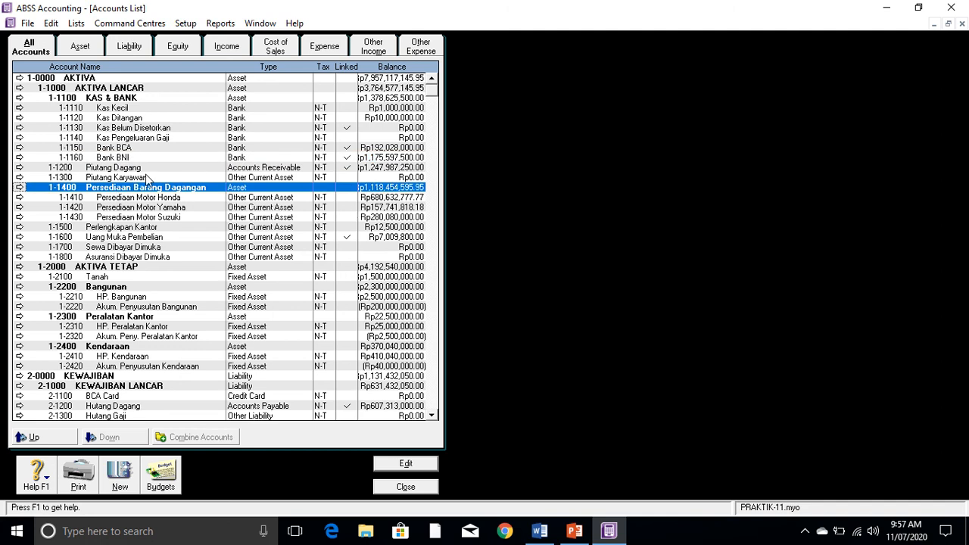
click(121, 170)
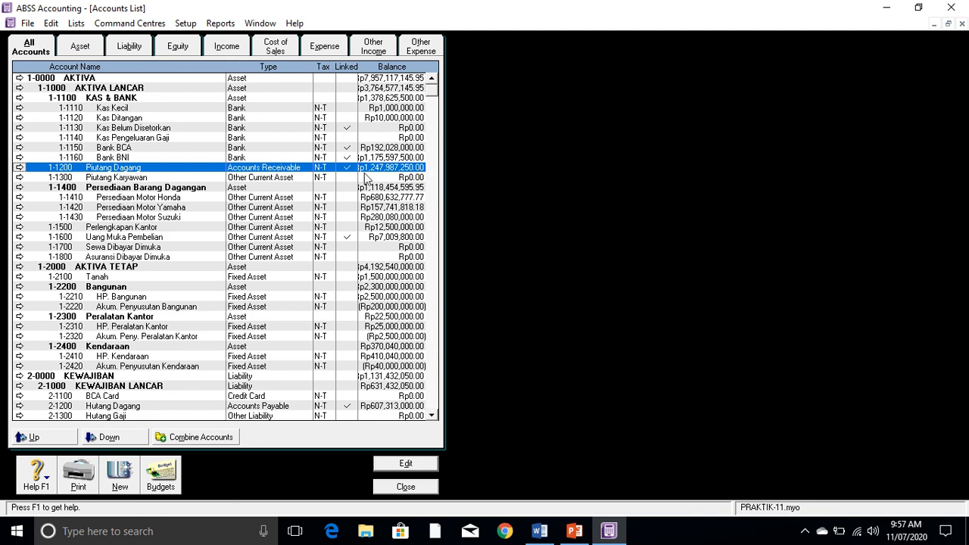
- Check the PPN Keluaran liability balance and compare the income accounts with the cost of sales accounts
click(144, 50)
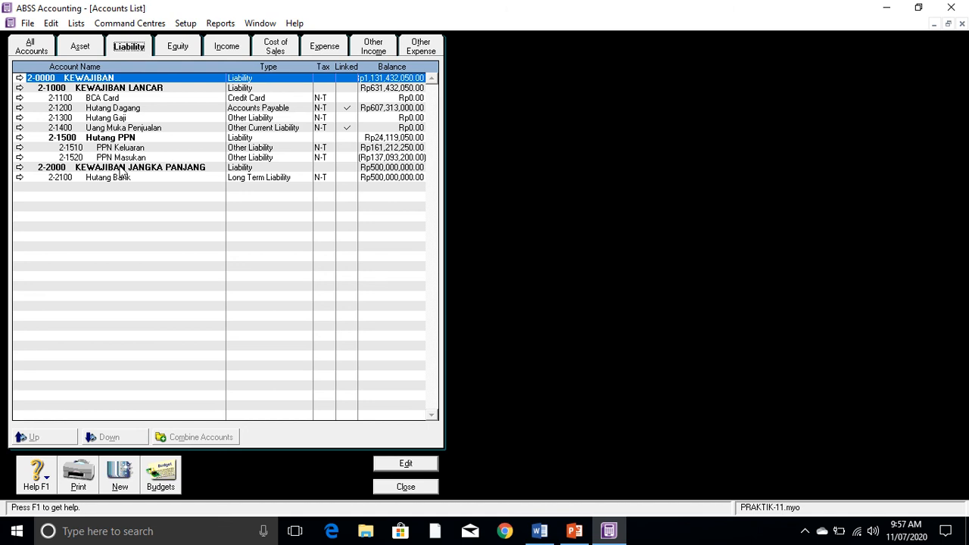
click(123, 149)
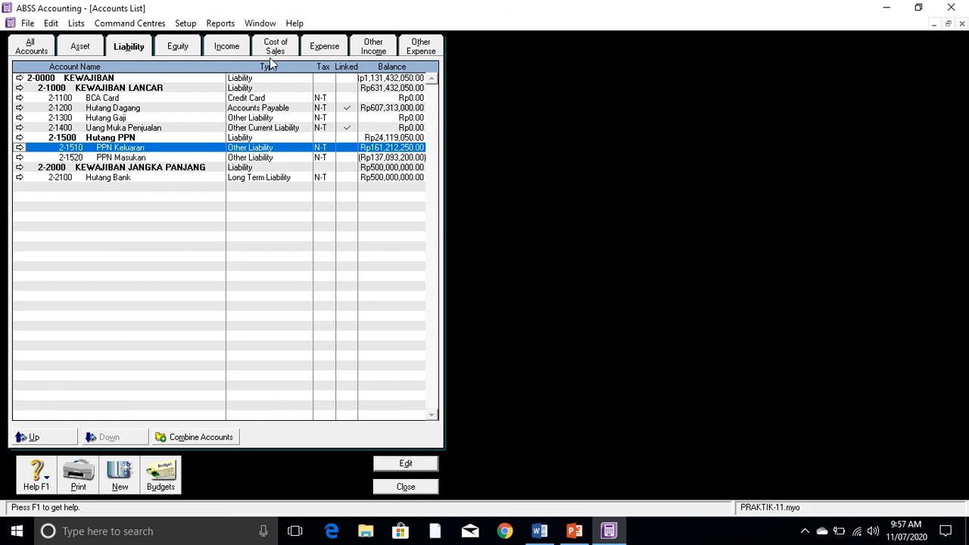
click(232, 46)
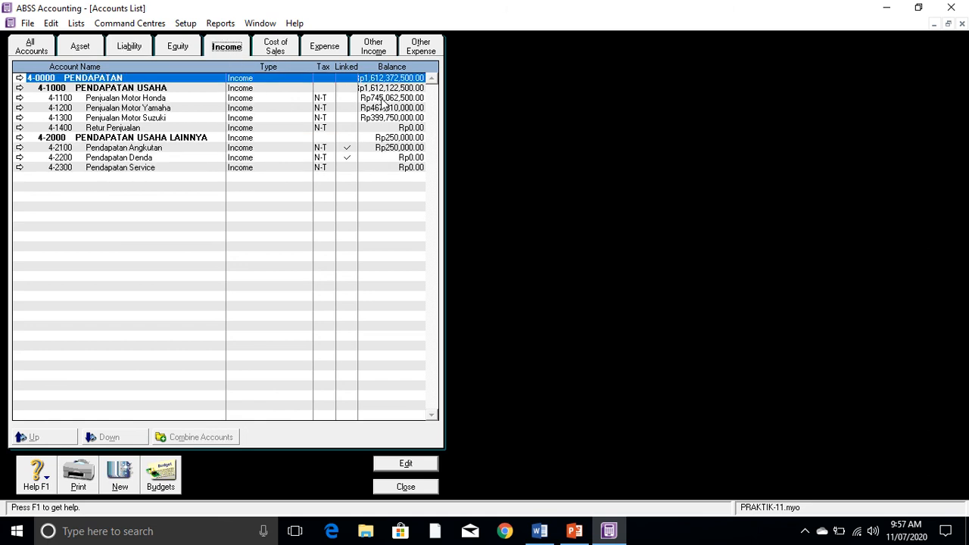
click(273, 50)
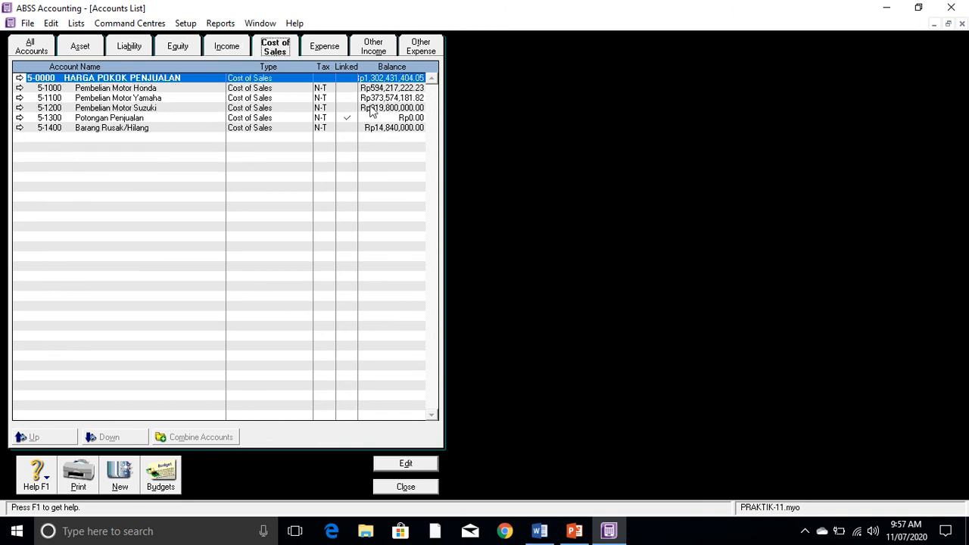
click(233, 52)
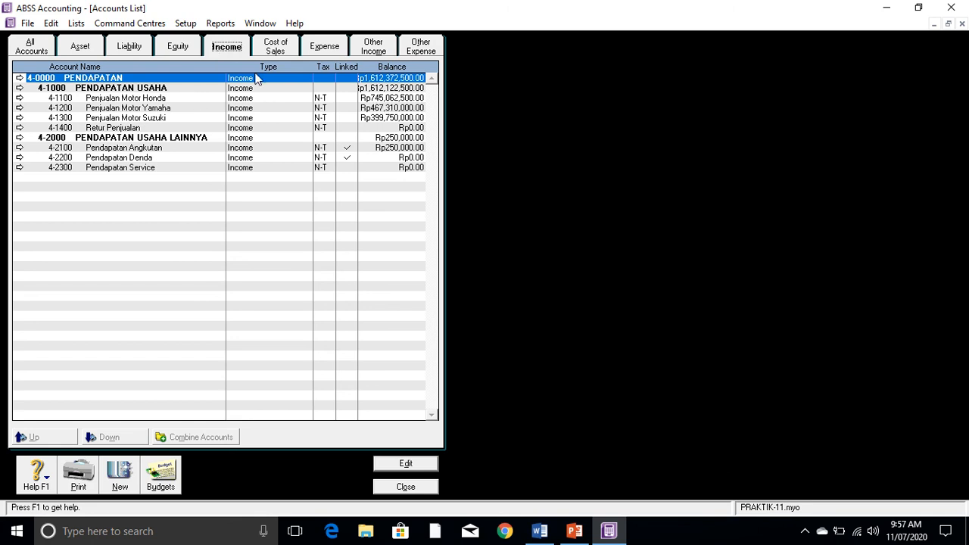
click(281, 53)
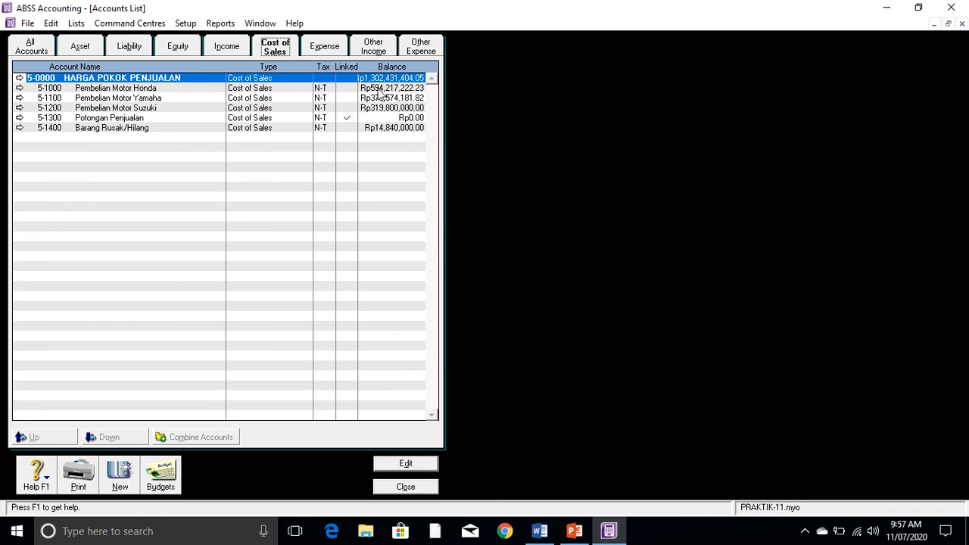
- Check the Laba Tahun Berjalan balance among the equity accounts and compare it with the income and cost of sales balances
click(186, 49)
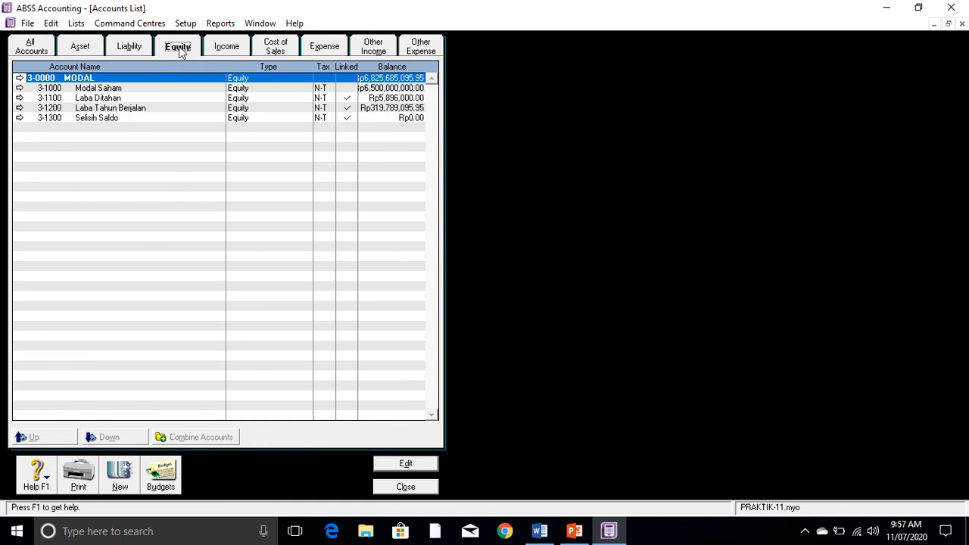
click(102, 110)
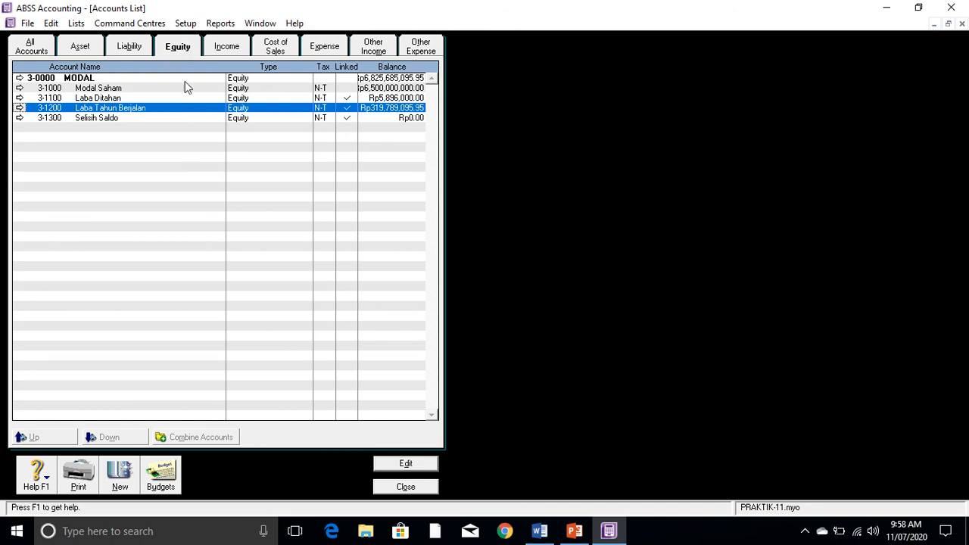
click(224, 47)
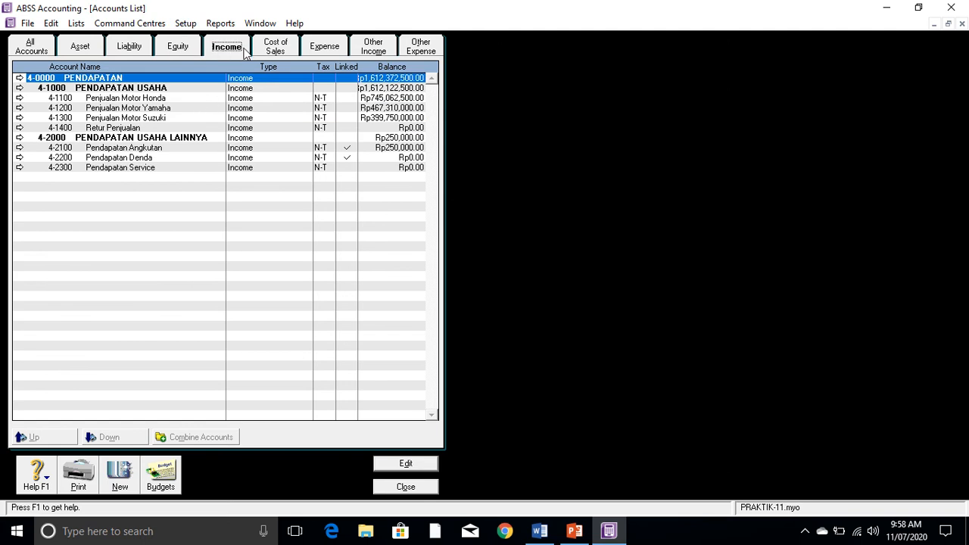
click(277, 48)
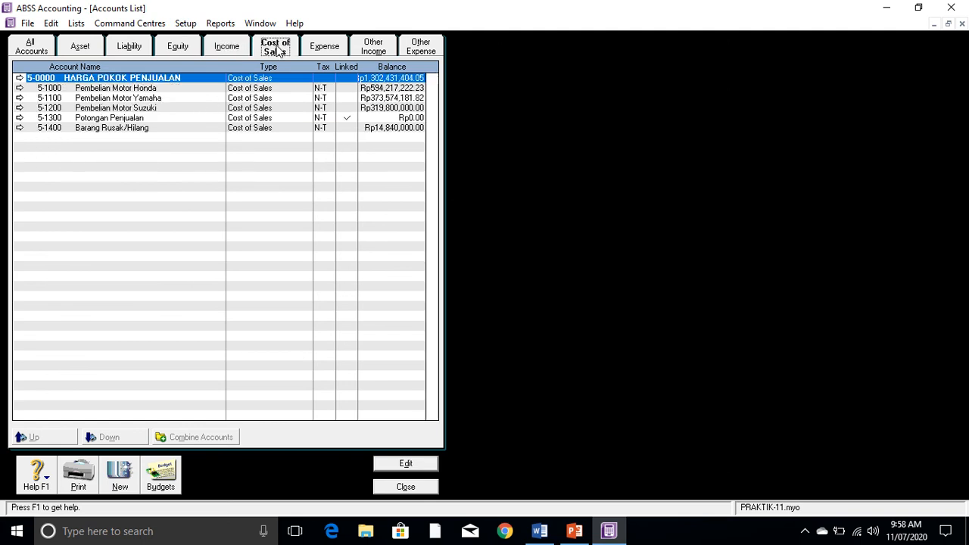
click(235, 50)
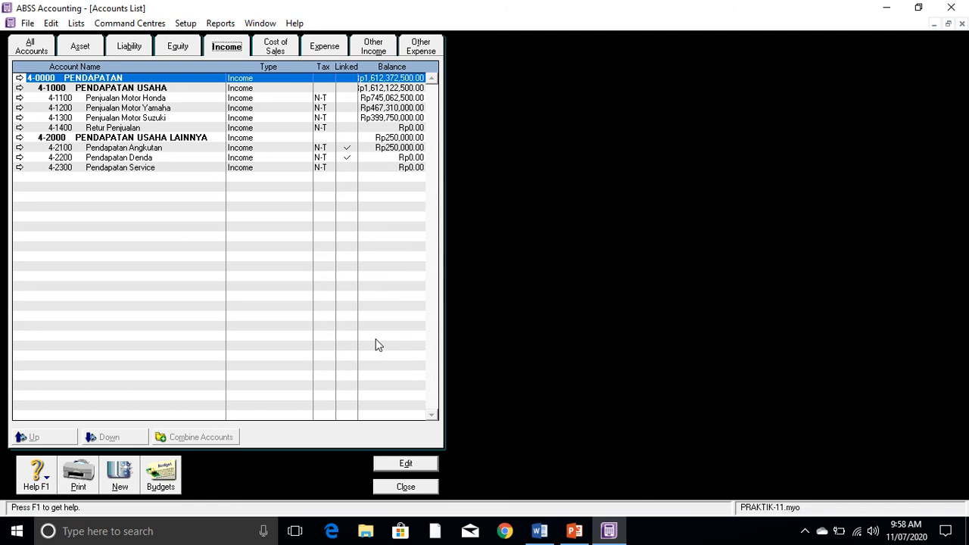
- Close the Accounts List and switch to the sales invoice tutorial presentation in PowerPoint
click(424, 491)
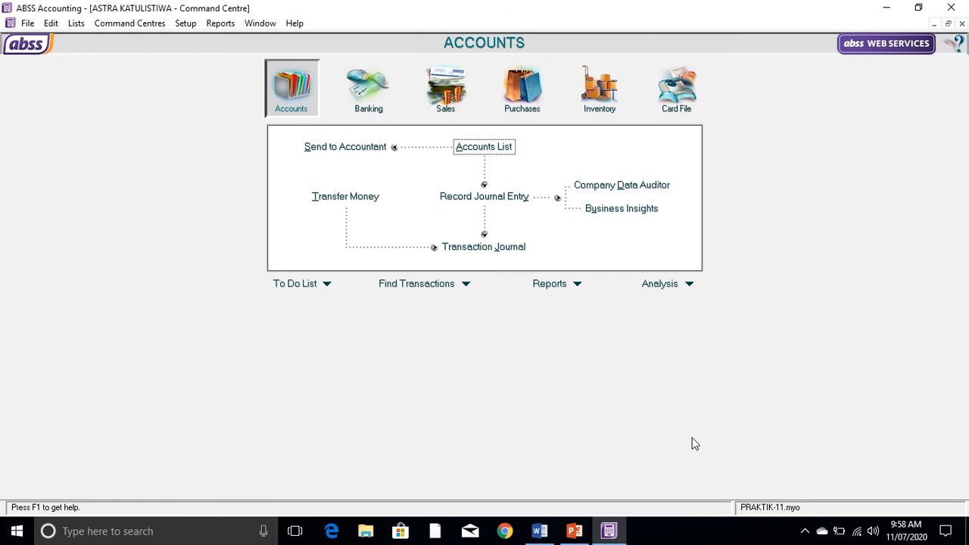
click(580, 533)
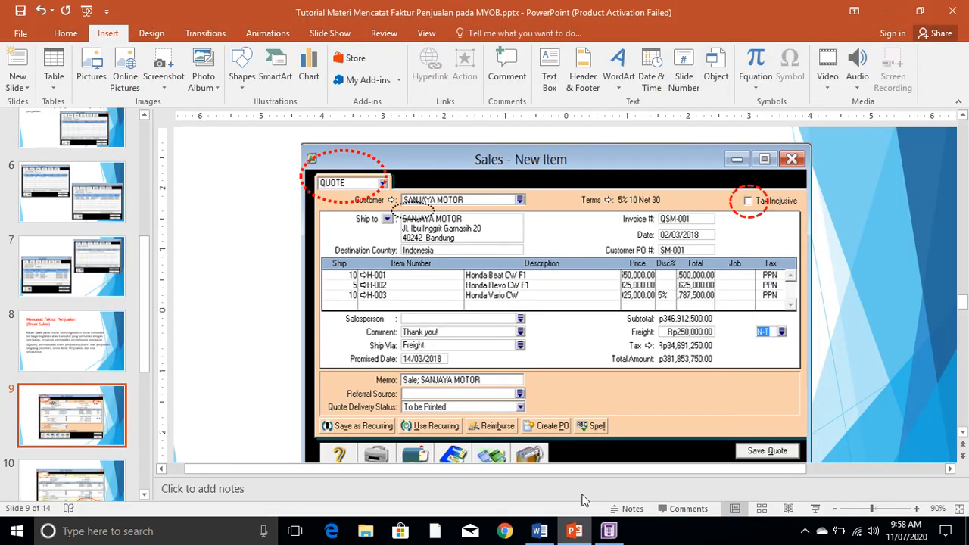